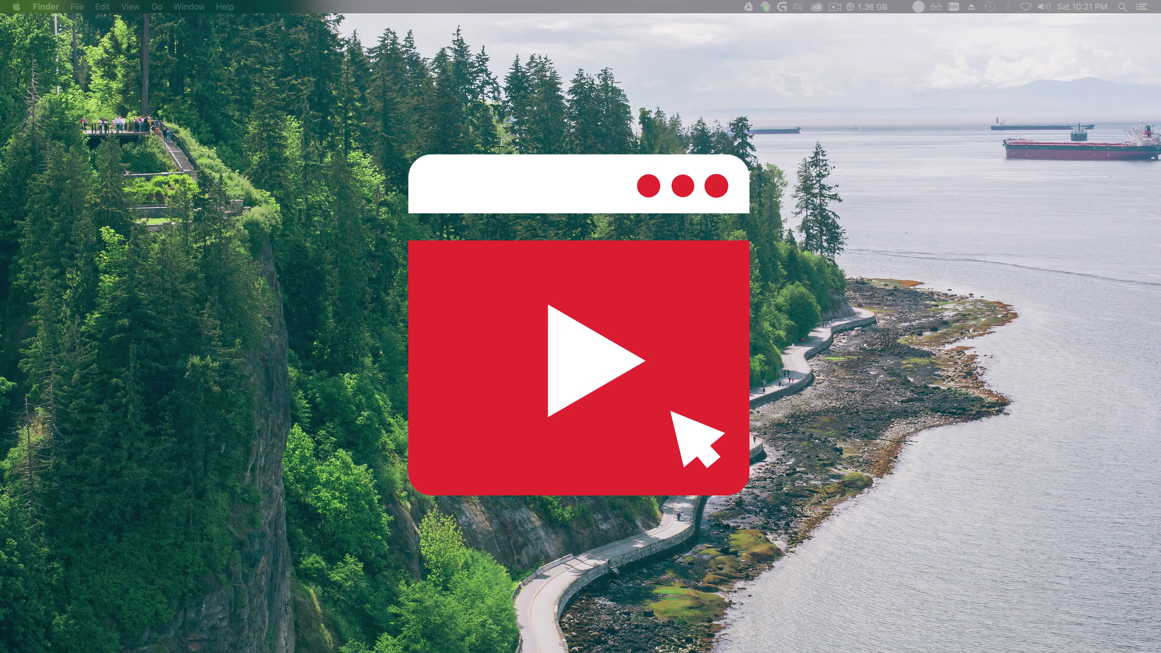
Switch to After Effects and play back the finished window icon animation in the Play Video content composition.
key(super+Tab)
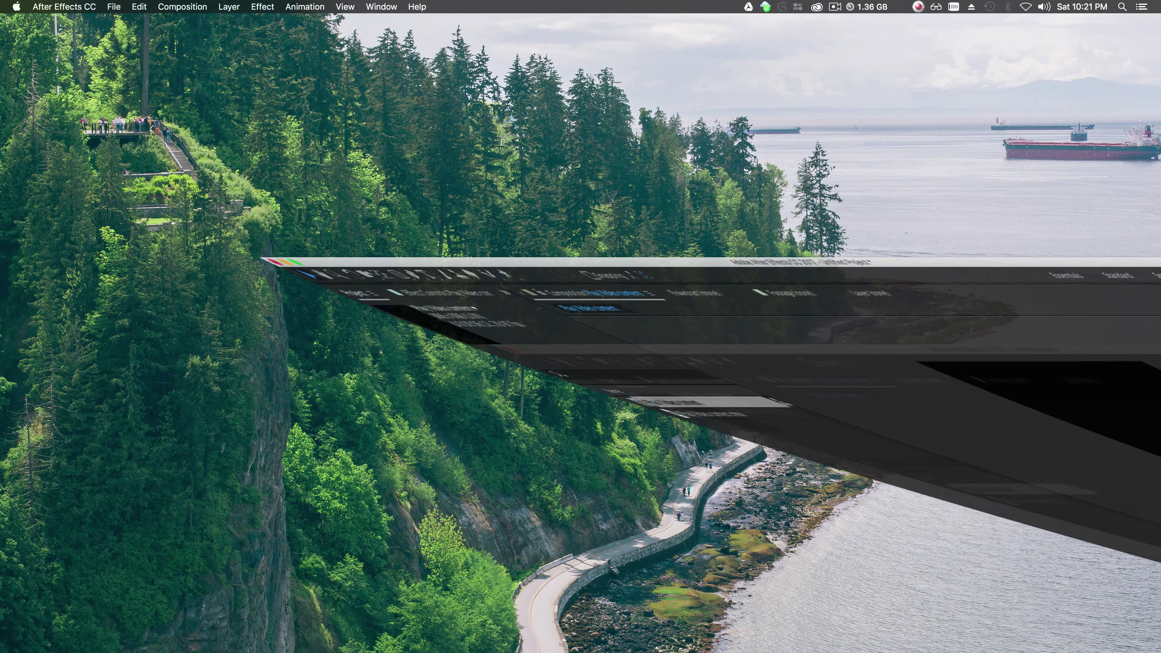
key(space)
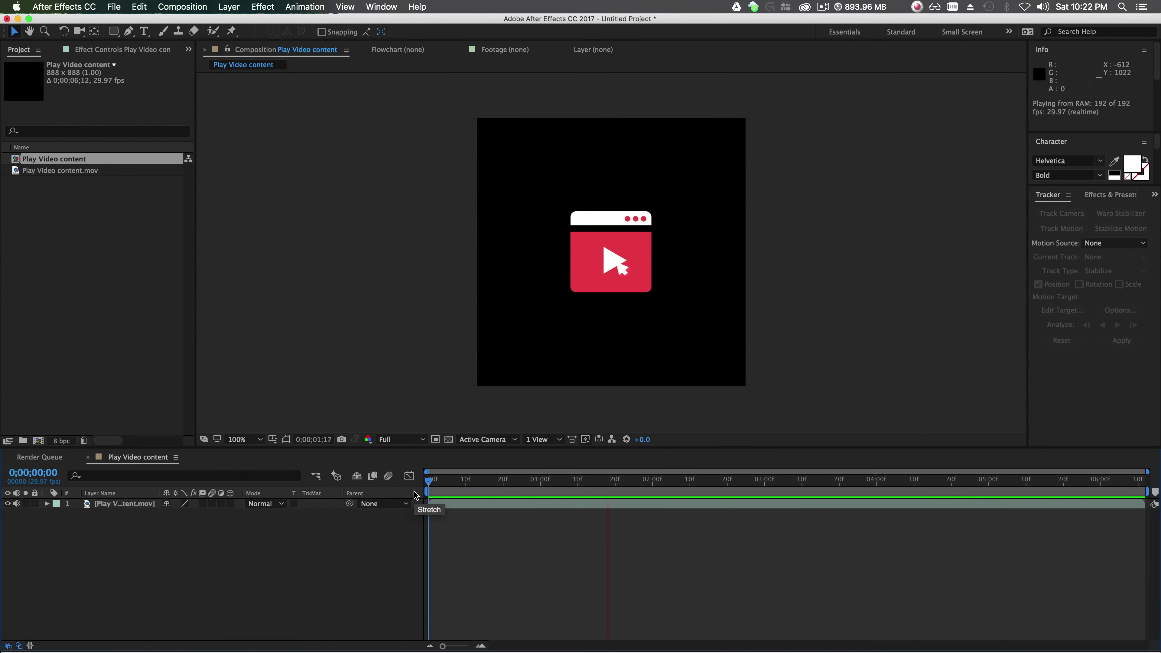
key(space)
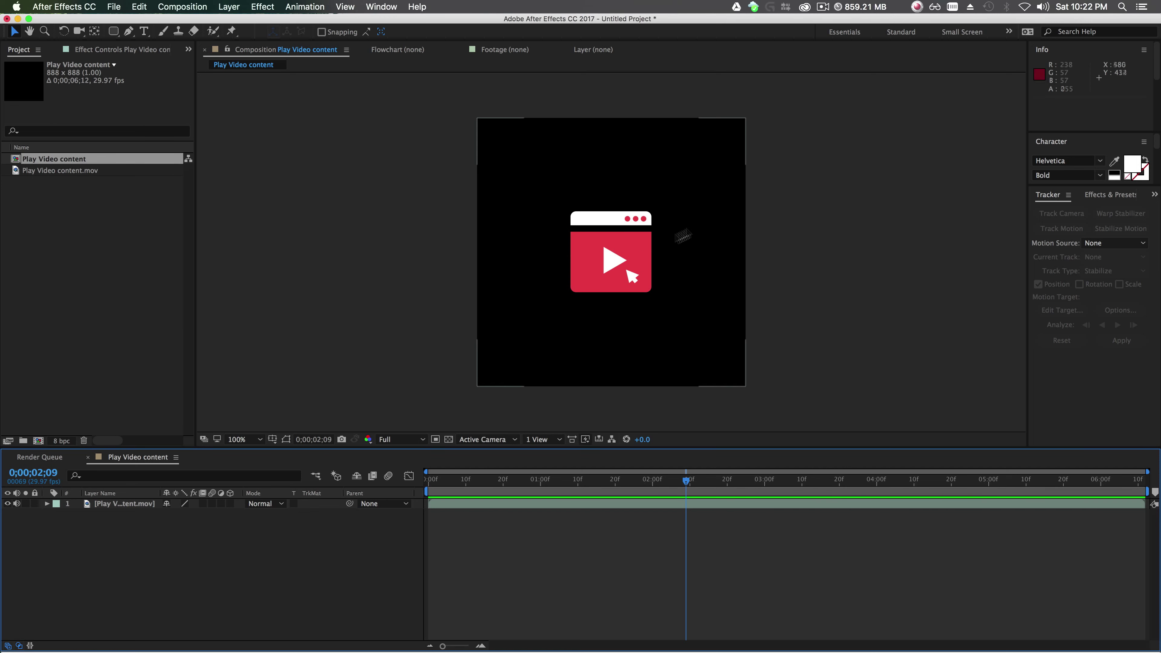
click(279, 251)
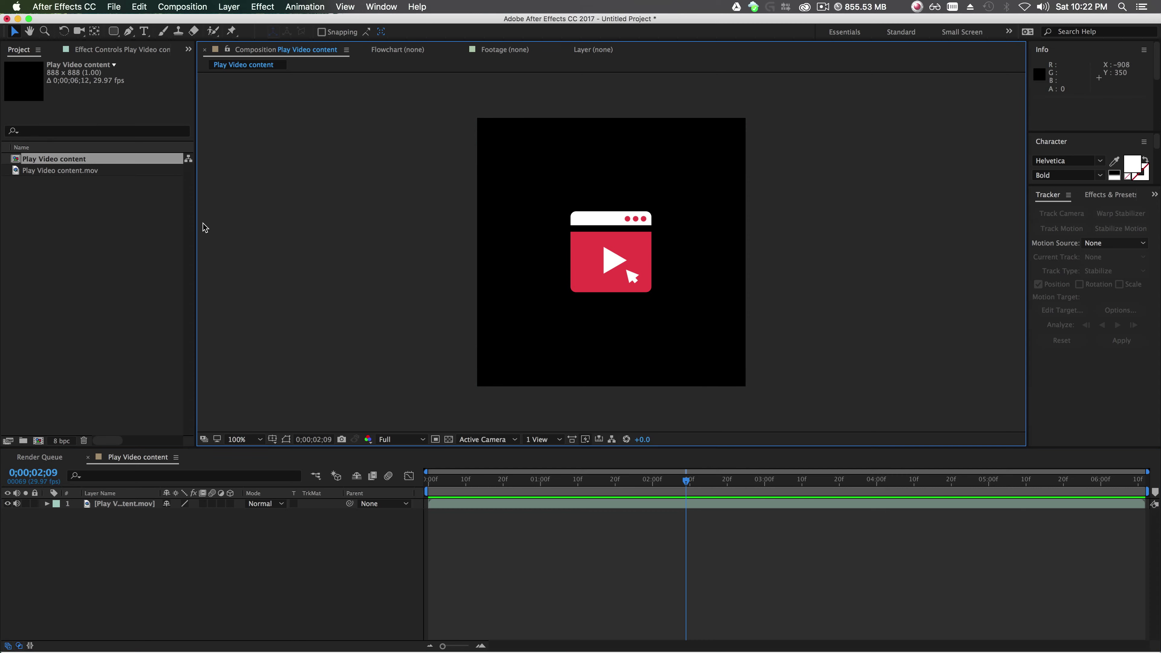
Create a new 1000 × 1000 px composition at 60 frames per second with a duration of 5 seconds.
click(152, 232)
click(190, 5)
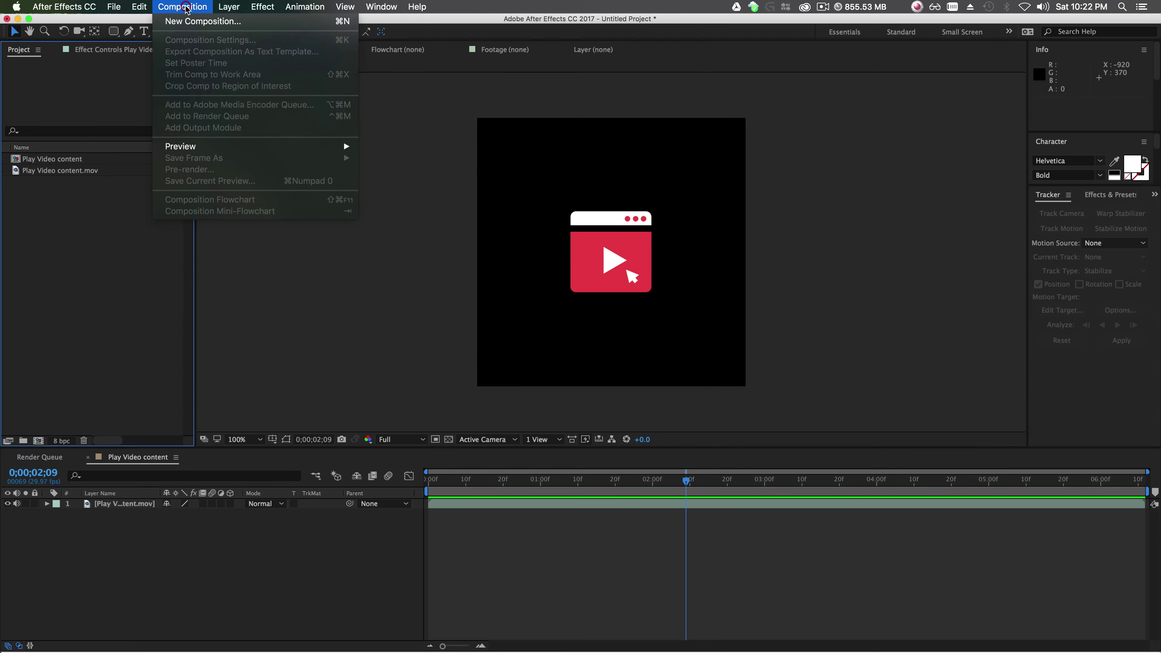
click(191, 23)
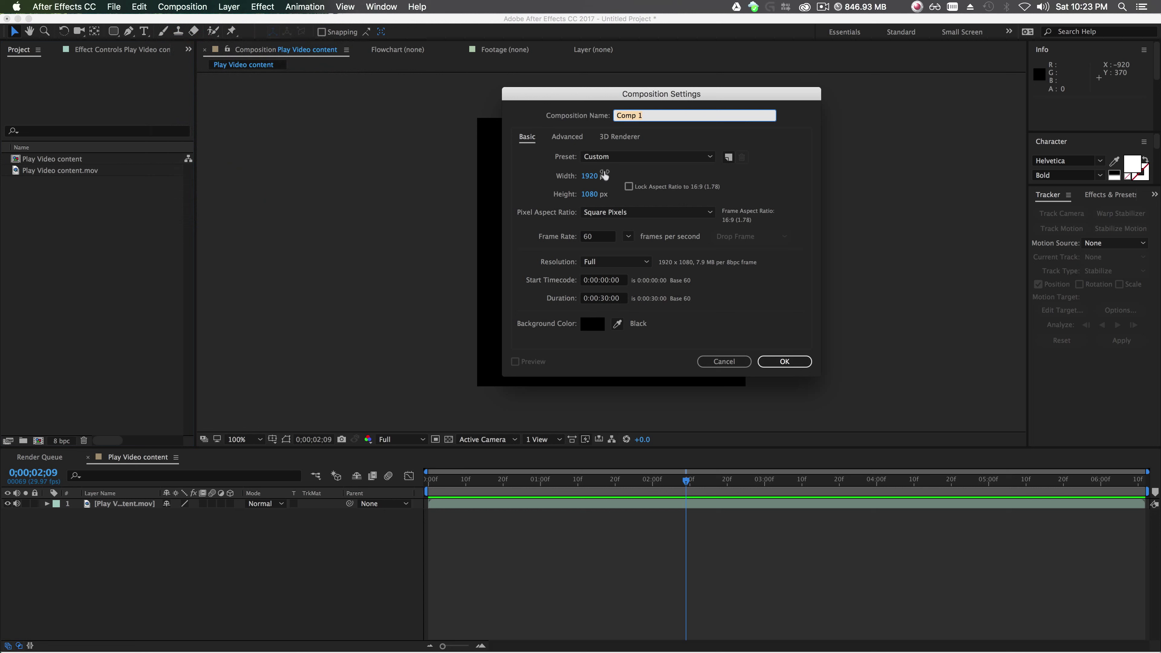
click(588, 177)
text(1000)
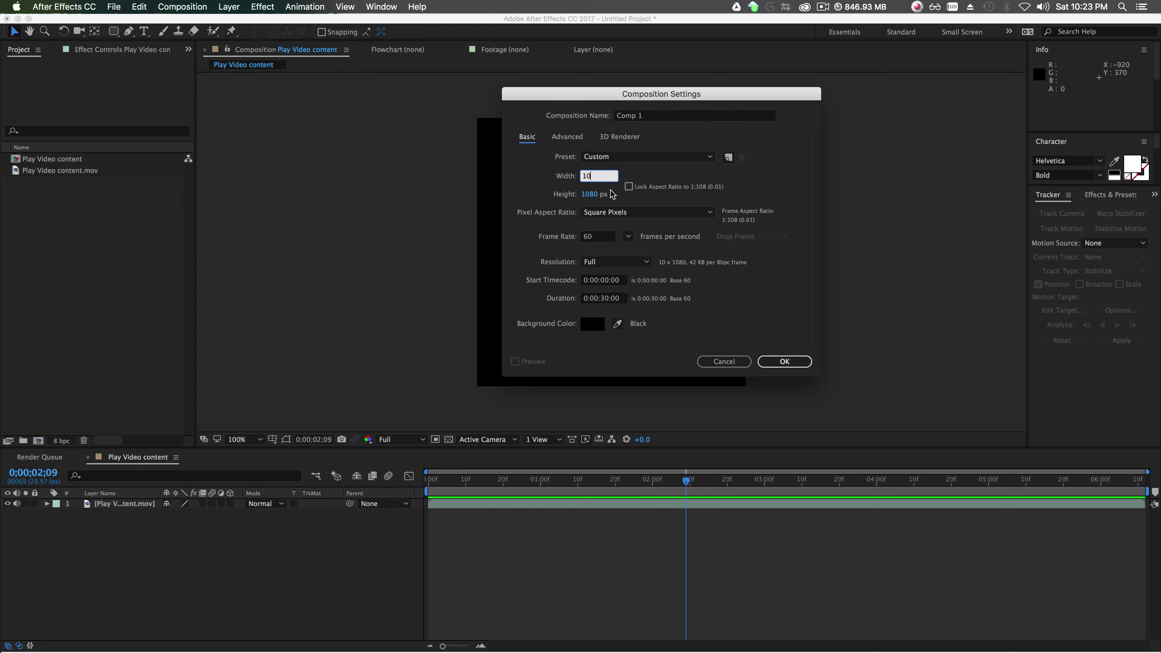
click(594, 194)
text(1000)
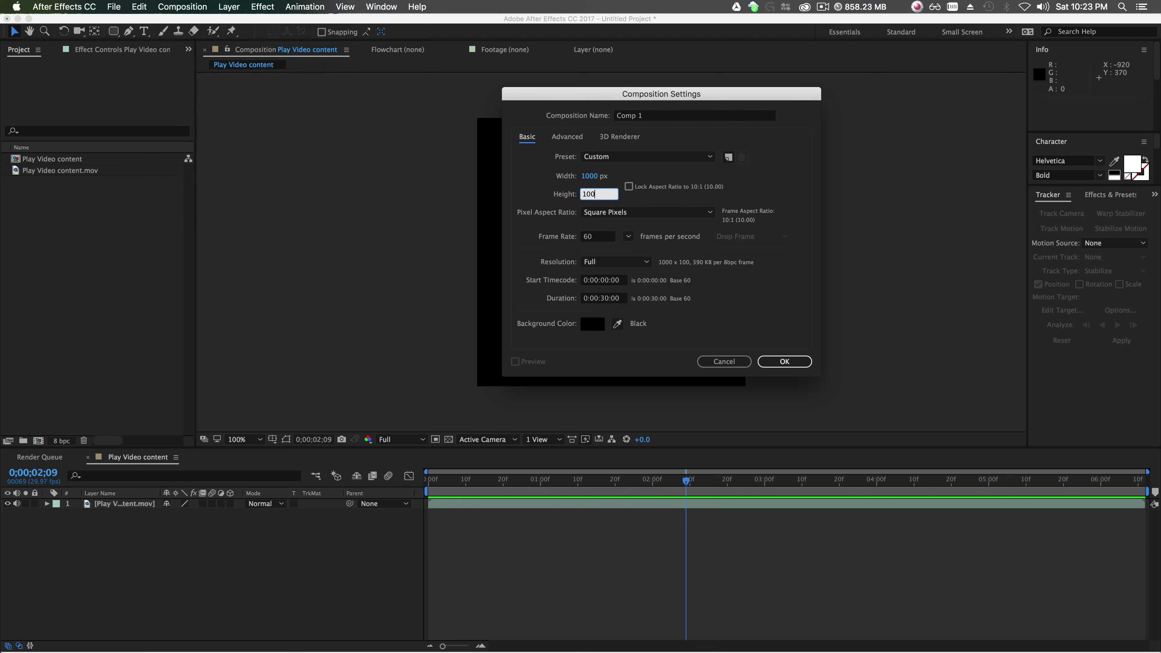
click(628, 236)
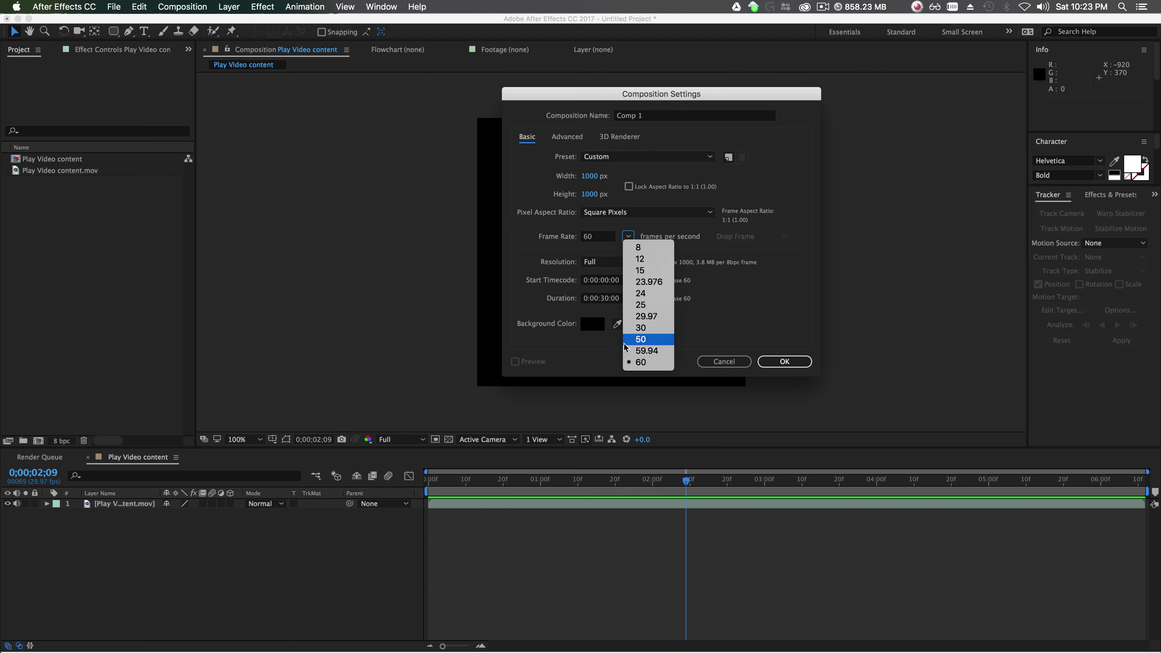
click(638, 361)
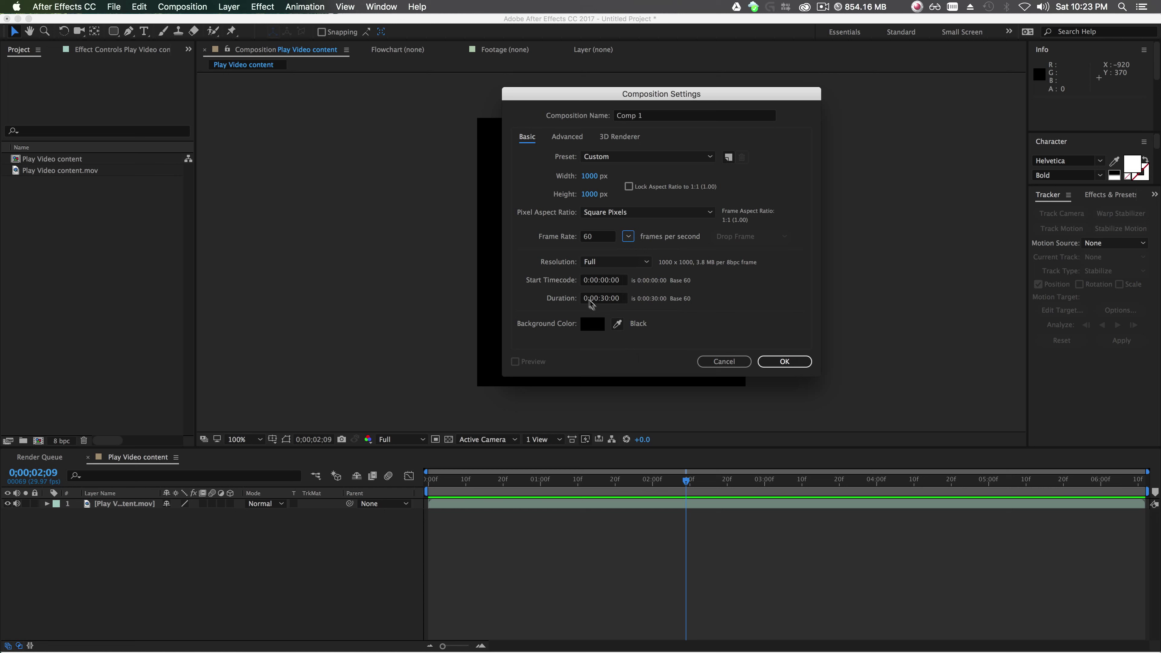
click(604, 298)
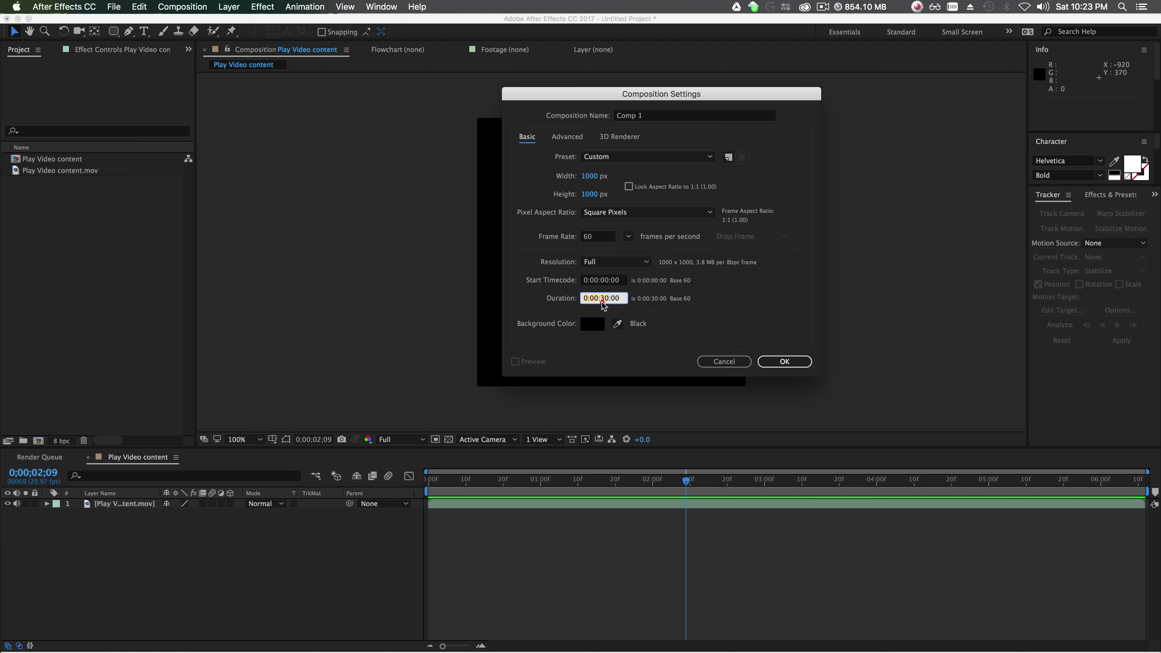
double_click(601, 298)
click(784, 361)
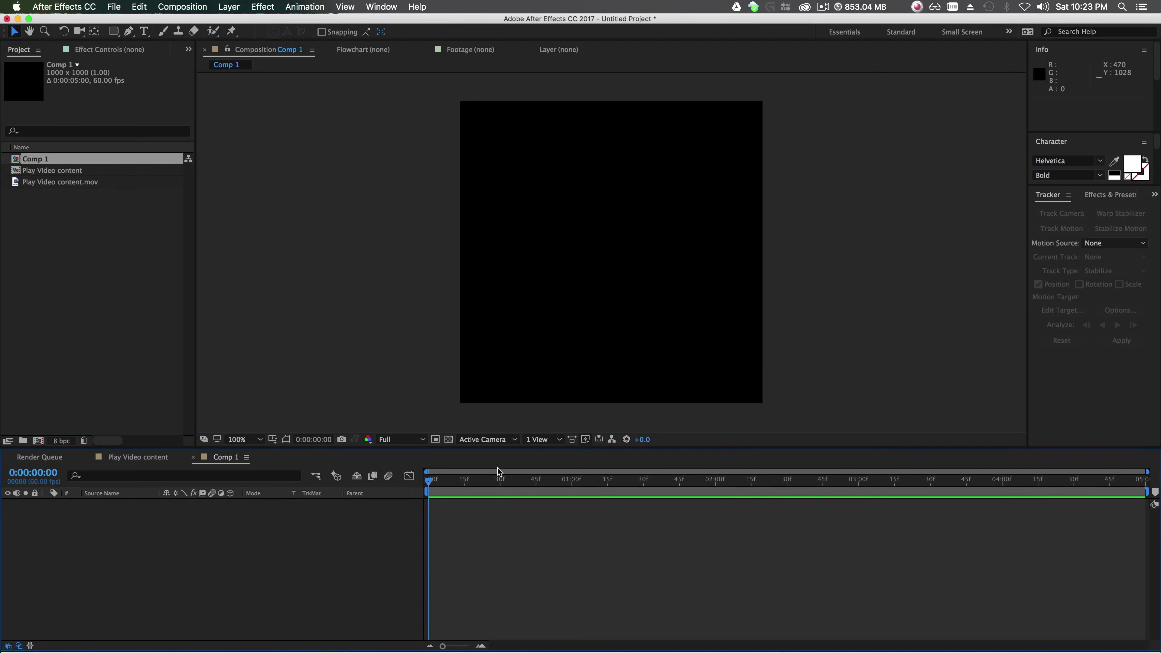
Draw a rounded square about 448 px wide near the composition's centre with the Rounded Rectangle tool.
click(183, 234)
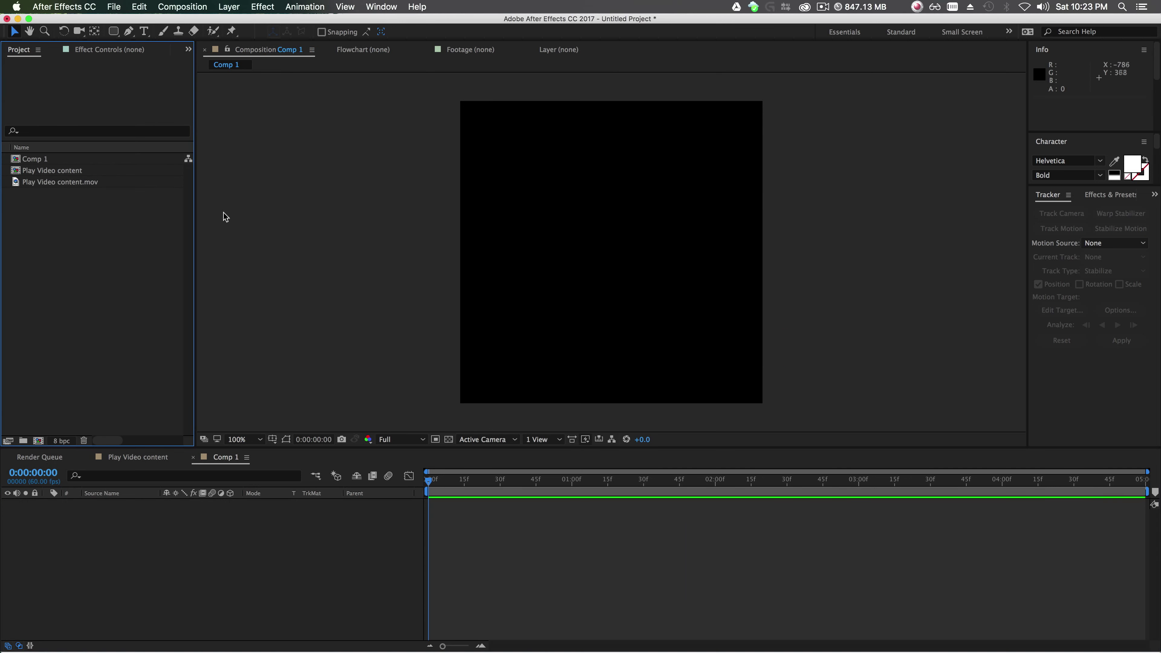
click(113, 33)
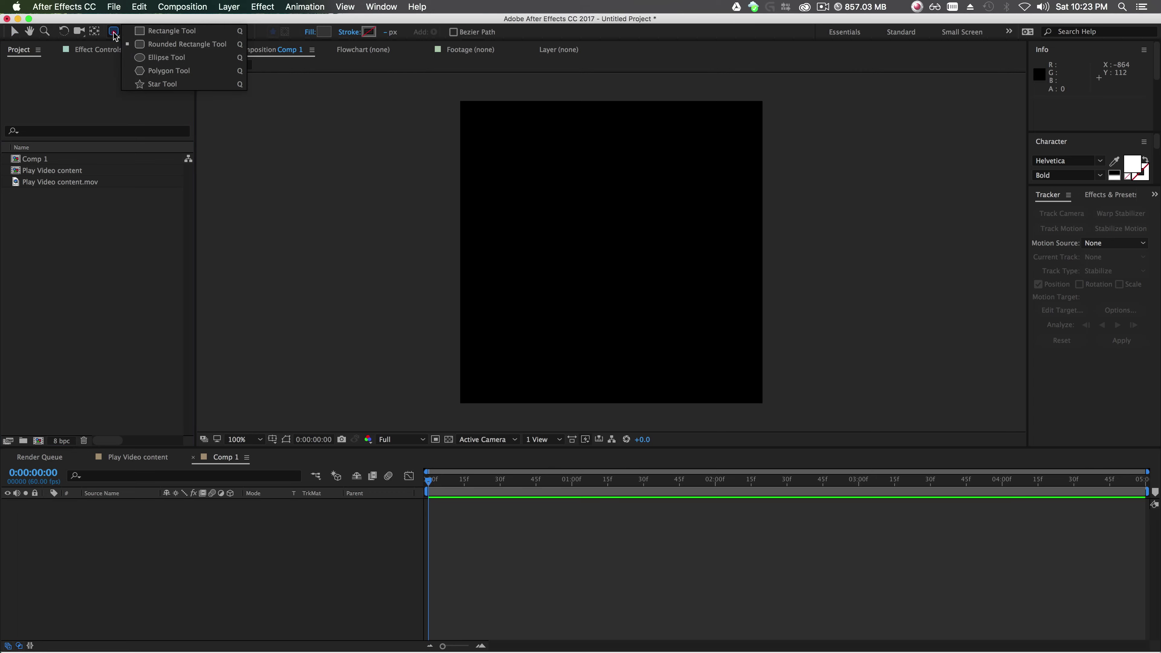
click(114, 34)
click(165, 44)
mouse_move(553, 198)
mouse_down()
mouse_move(565, 208)
mouse_move(538, 181)
mouse_move(660, 321)
mouse_move(645, 306)
mouse_move(649, 317)
mouse_up()
key(super+z)
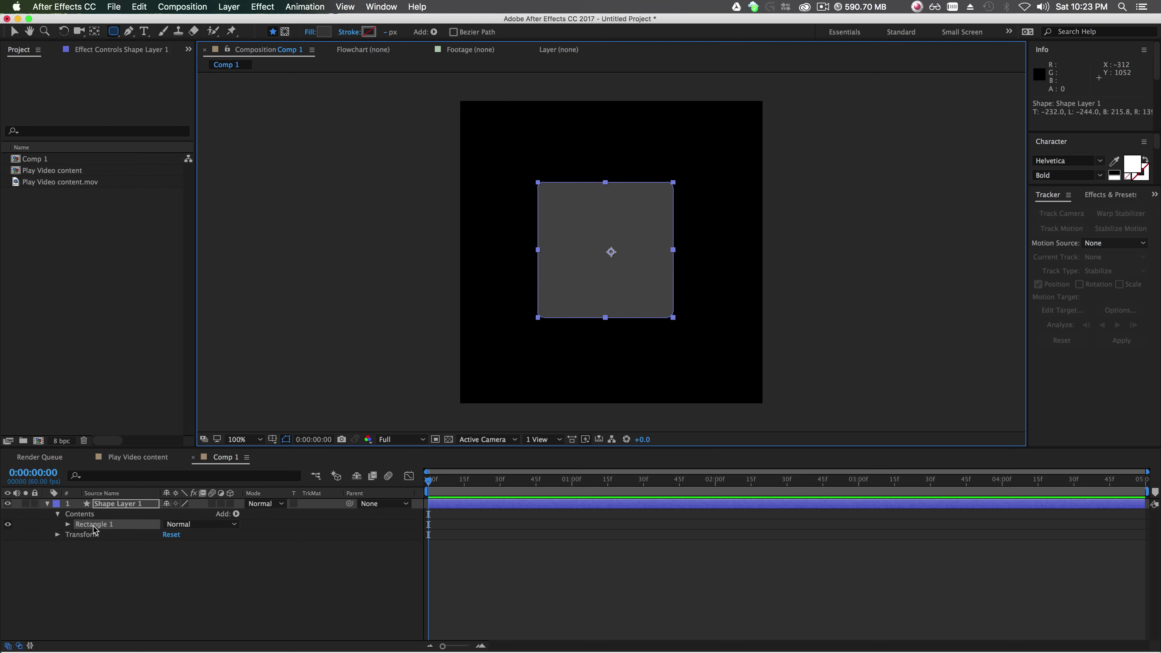
Move the rounded square slightly up and to the right, away from its layer's anchor point.
key(v)
click(608, 274)
mouse_move(624, 273)
mouse_down()
mouse_move(729, 337)
mouse_move(644, 264)
mouse_up()
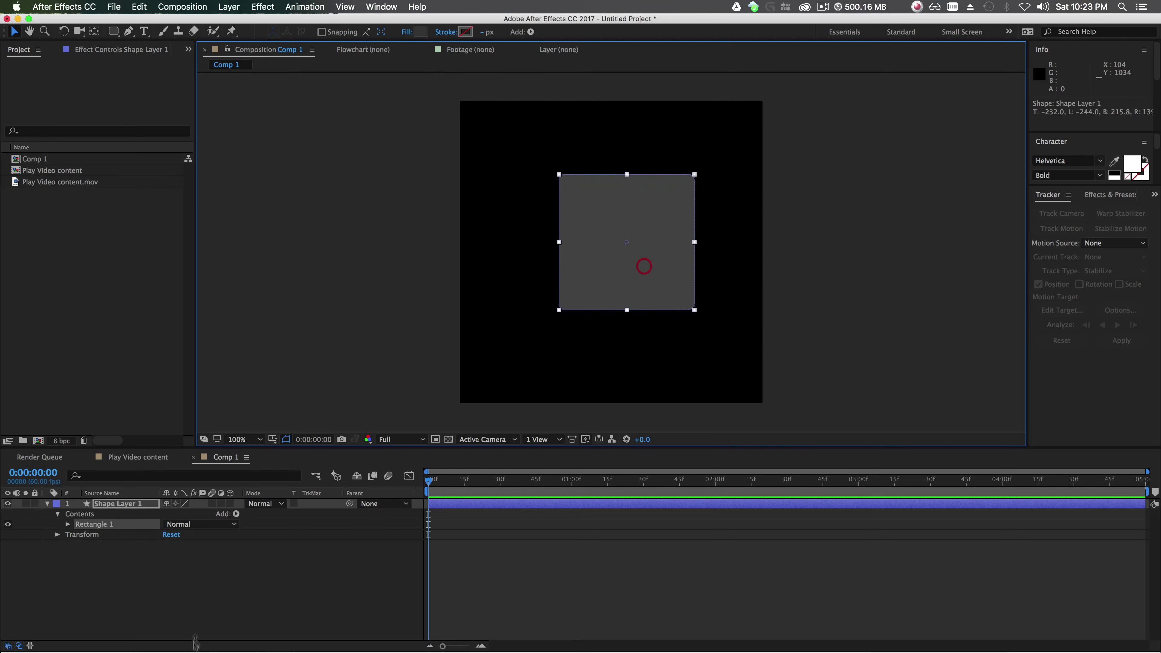
click(652, 276)
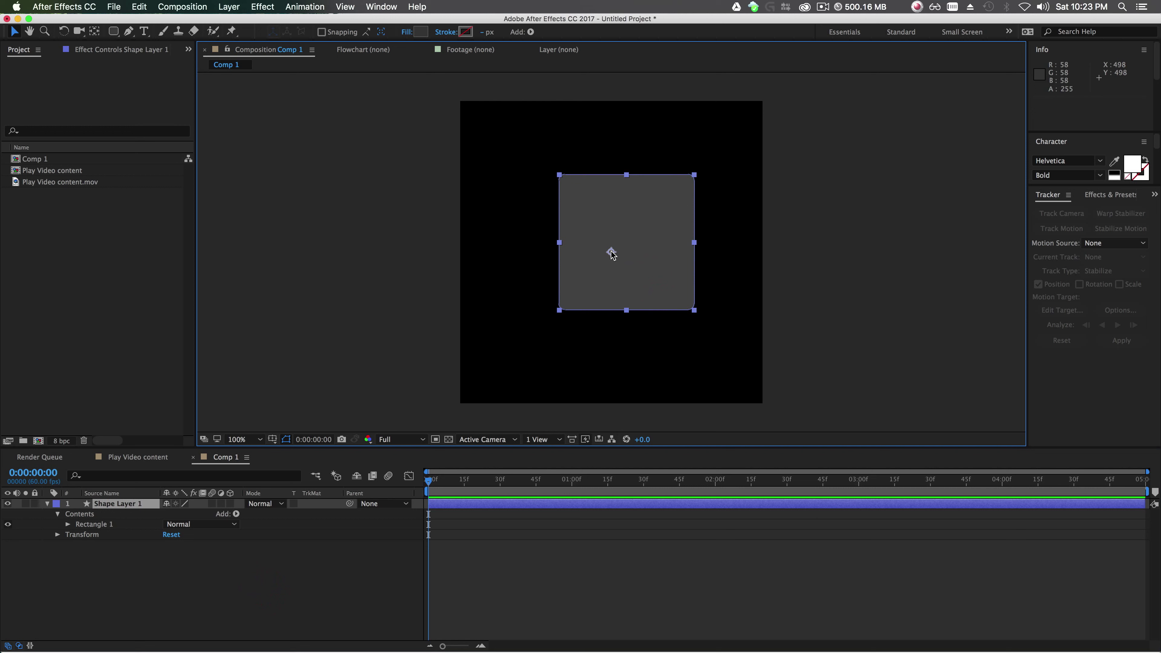
Move the shape layer's anchor point to the centre of the rounded square.
key(y)
drag(607, 252, 626, 242)
key(super)
key(v)
click(669, 264)
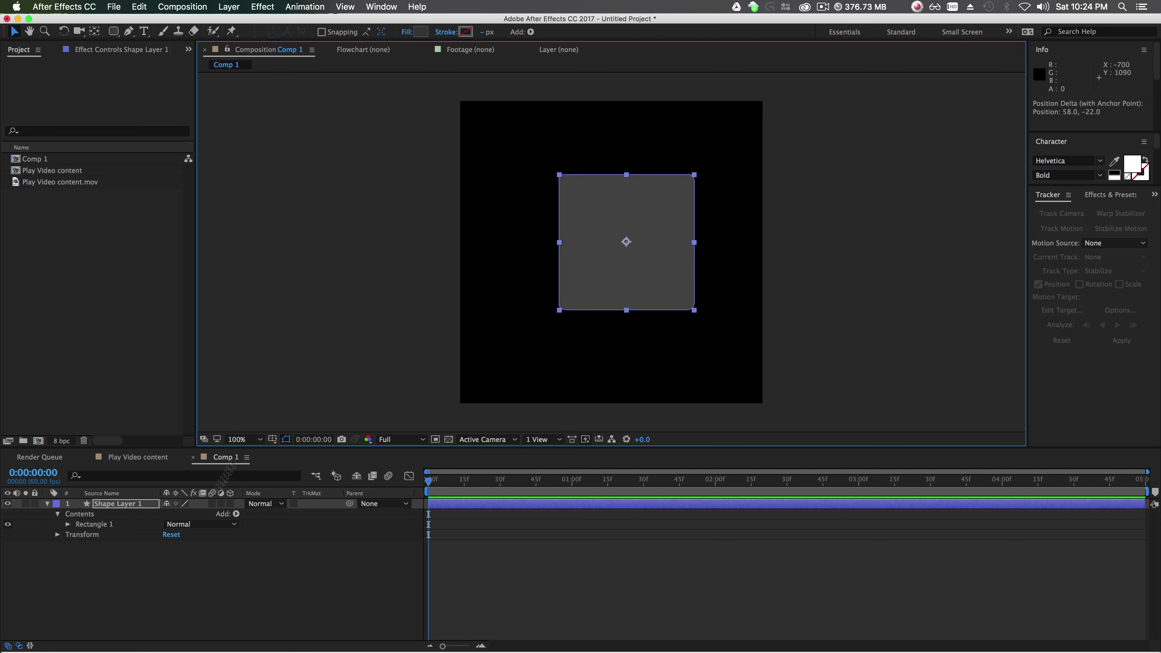
Set the roundness of the square's rectangle path to 64.
click(159, 571)
click(68, 524)
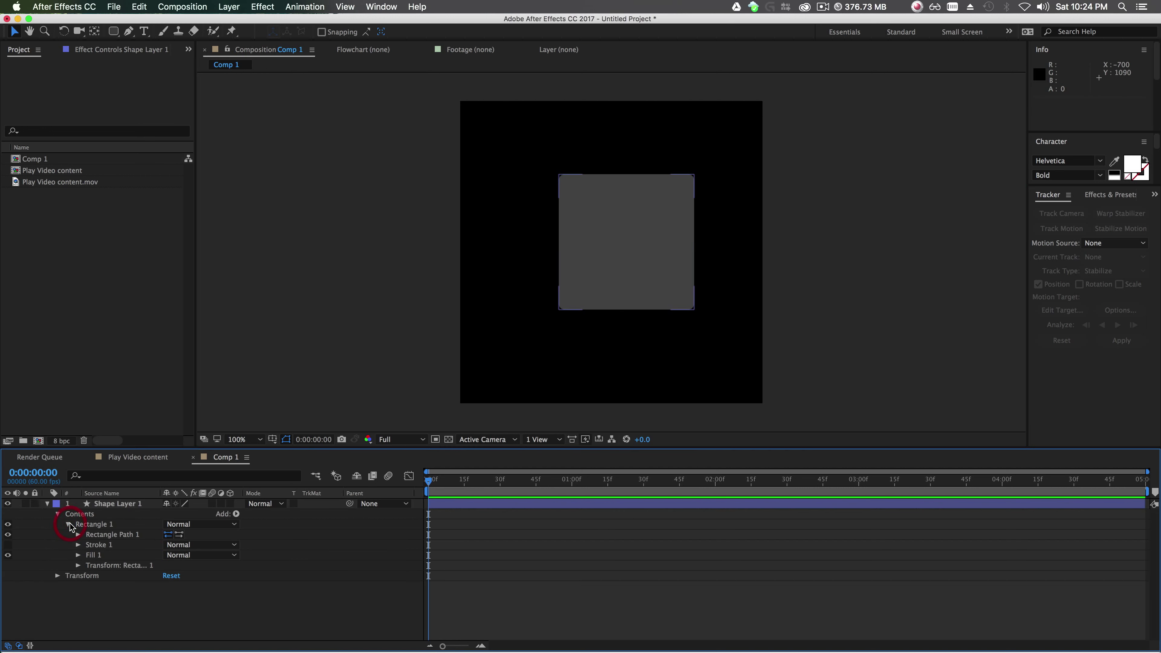
click(78, 534)
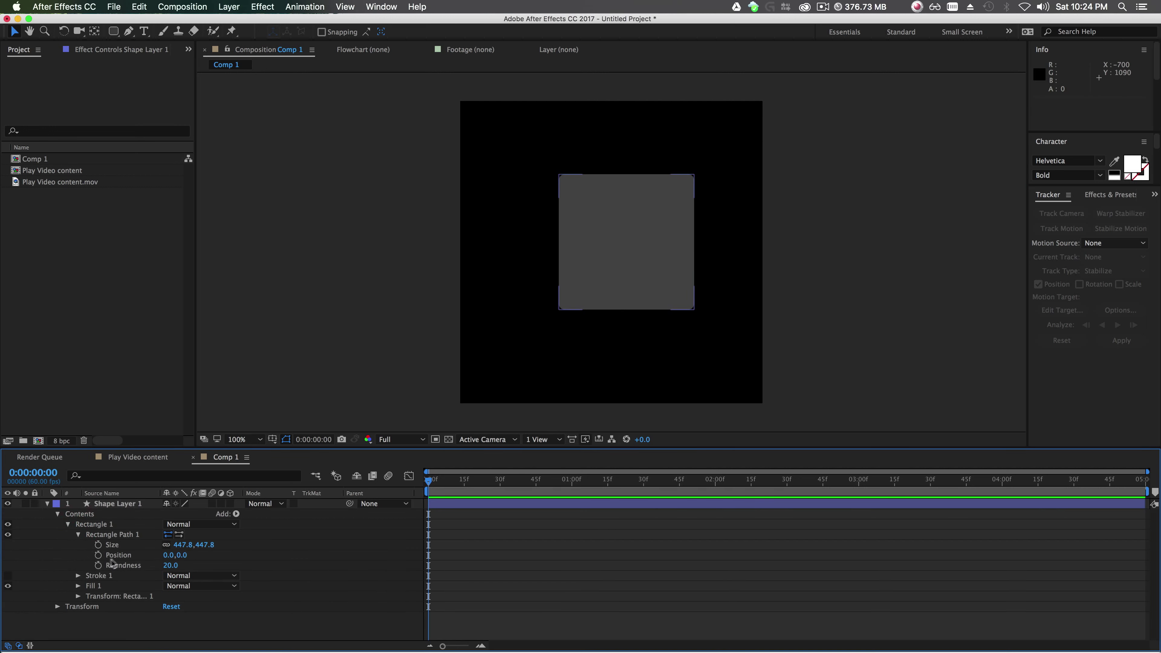
drag(168, 566, 188, 560)
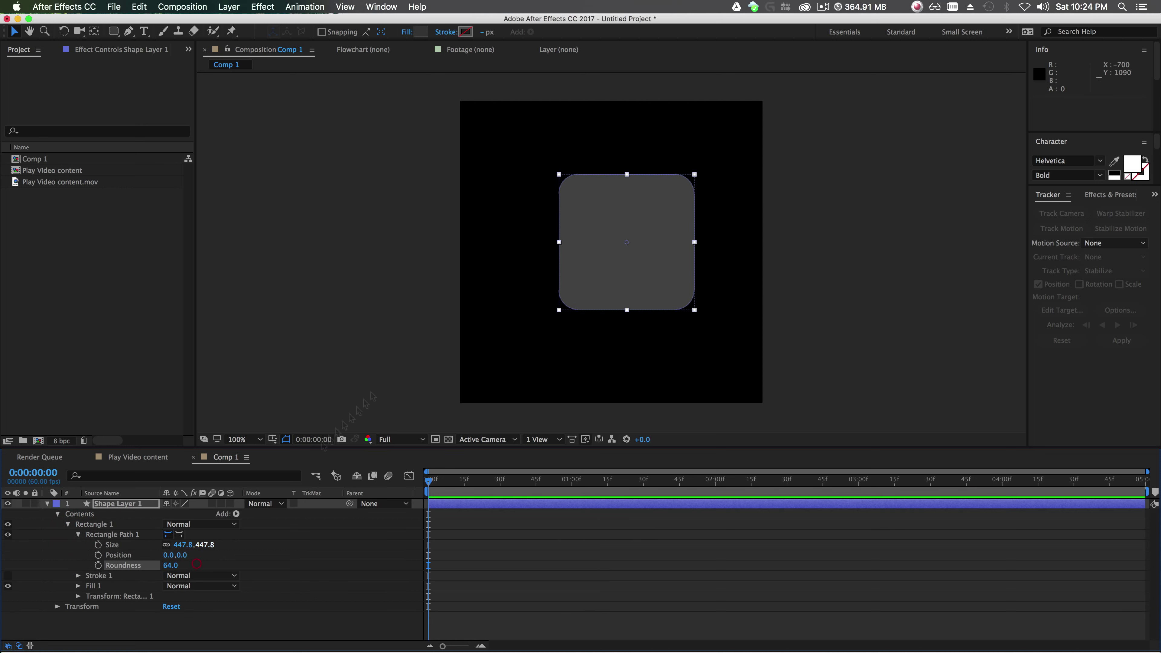
click(407, 329)
Fill the rounded square with red EC2727 and move it back to about the composition's centre, position 484, 502.2.
click(649, 277)
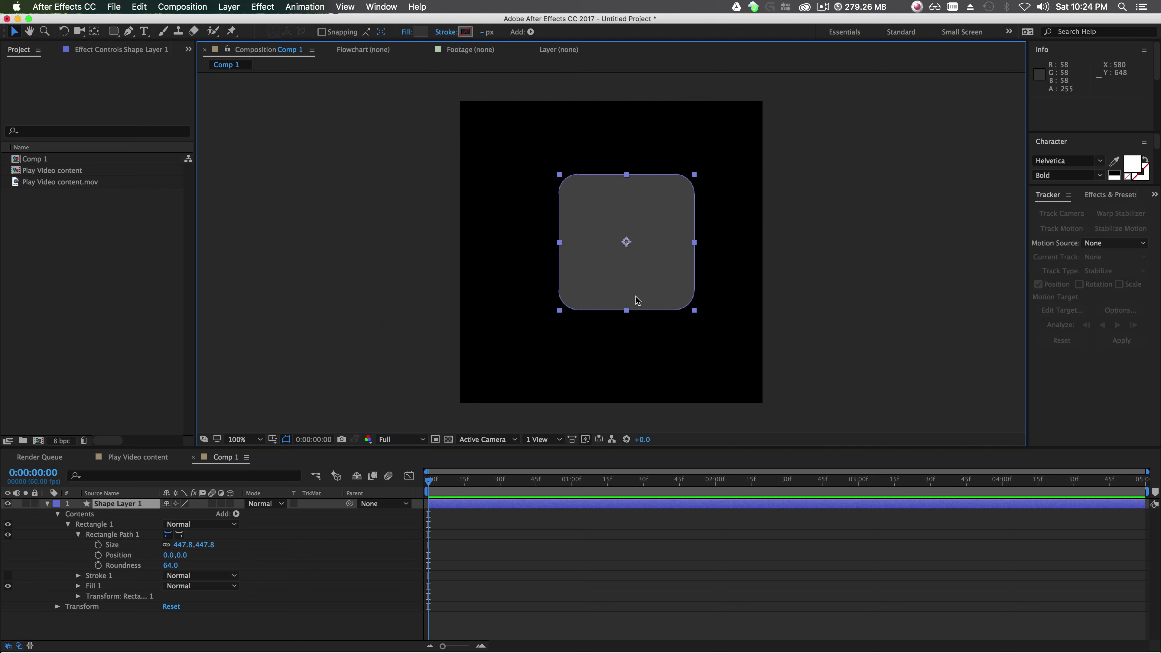
click(420, 32)
mouse_move(235, 252)
mouse_down()
mouse_move(307, 202)
mouse_move(281, 201)
mouse_move(287, 208)
mouse_up()
click(422, 198)
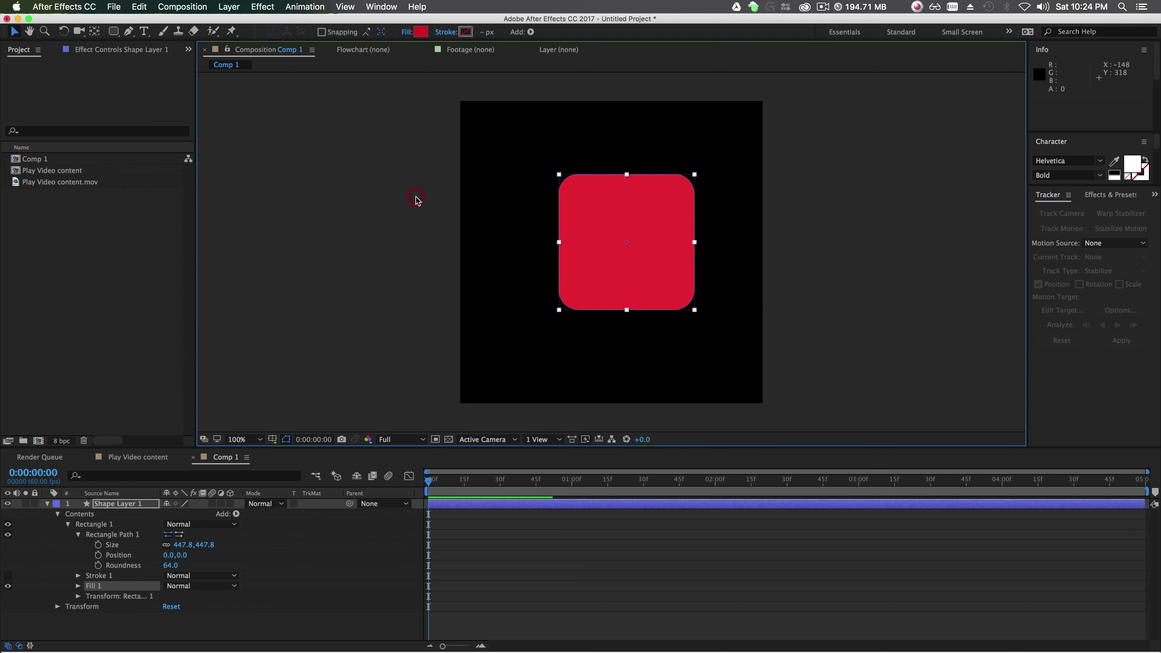
click(384, 240)
mouse_move(599, 268)
mouse_down()
mouse_move(579, 276)
mouse_move(590, 280)
mouse_up()
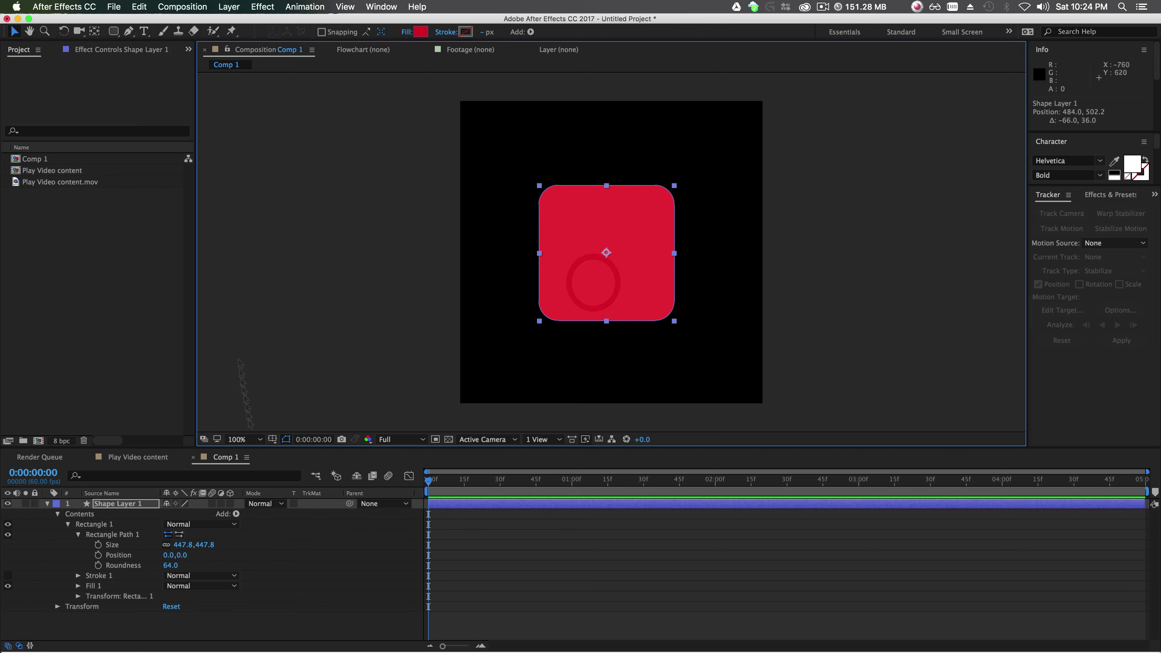
Play the reference icon in the Play Video content composition to examine its window parts, and return to Comp 1.
click(133, 457)
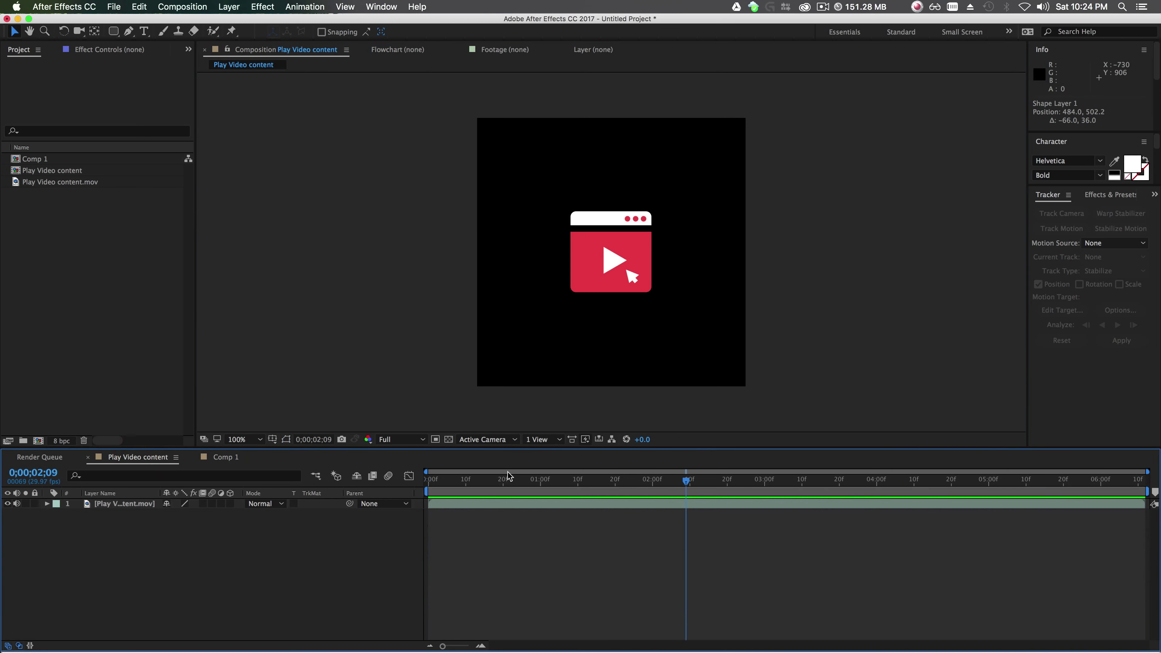
key(space)
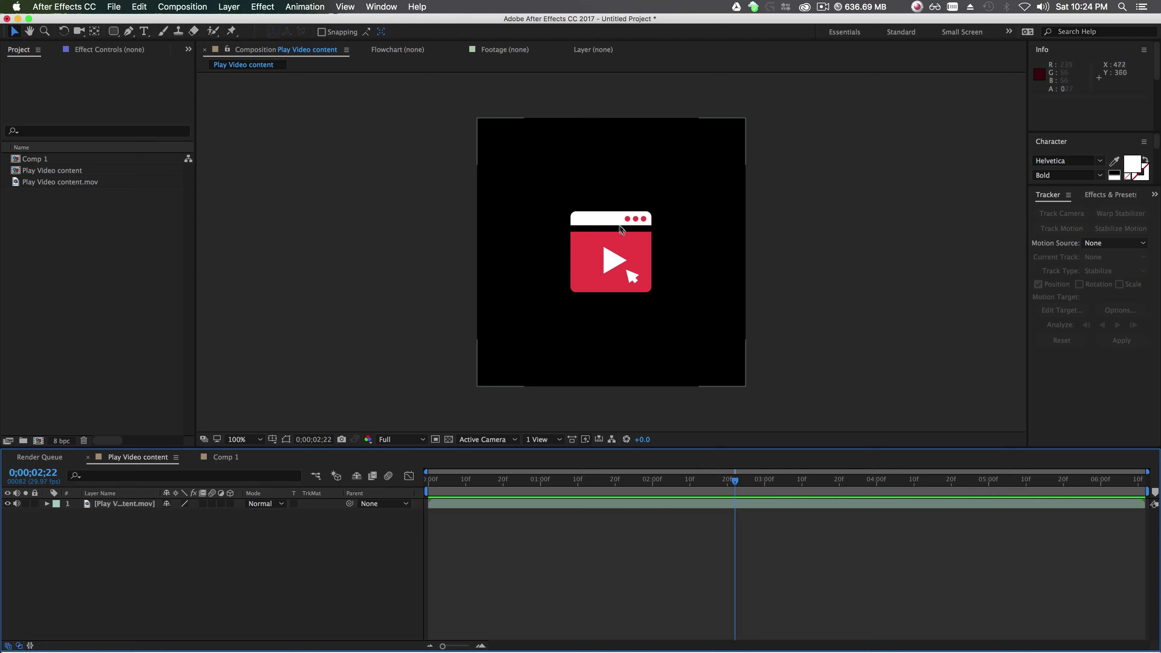
click(206, 459)
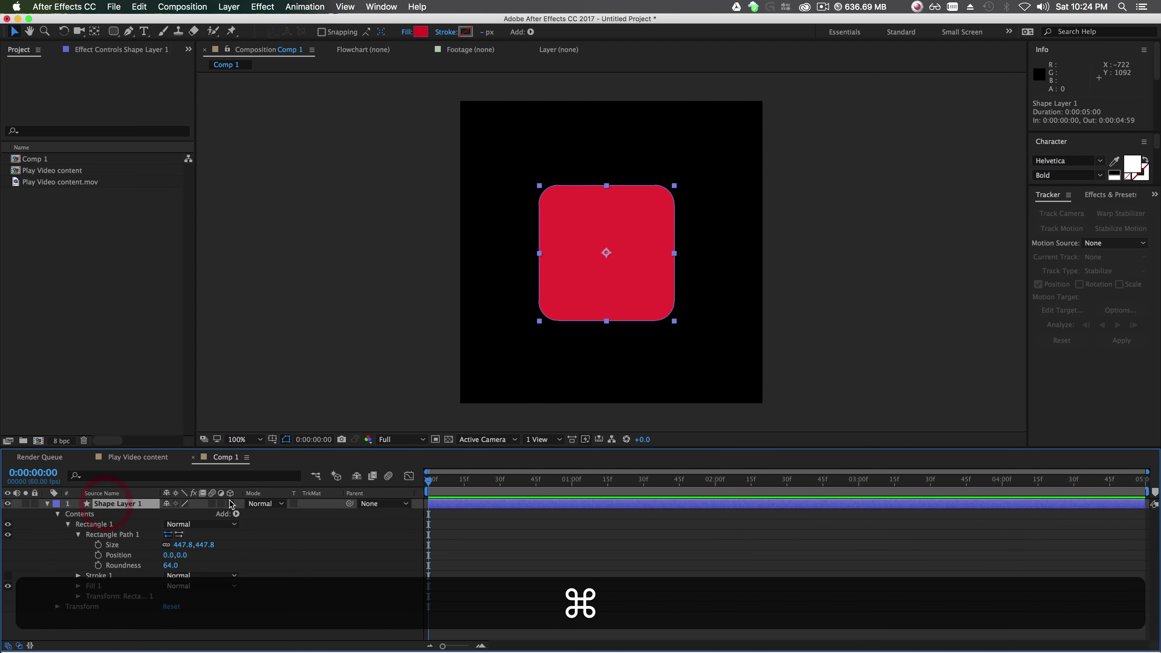
Duplicate the red rounded square's layer and fill the copy with white.
key(cmd+d)
click(421, 31)
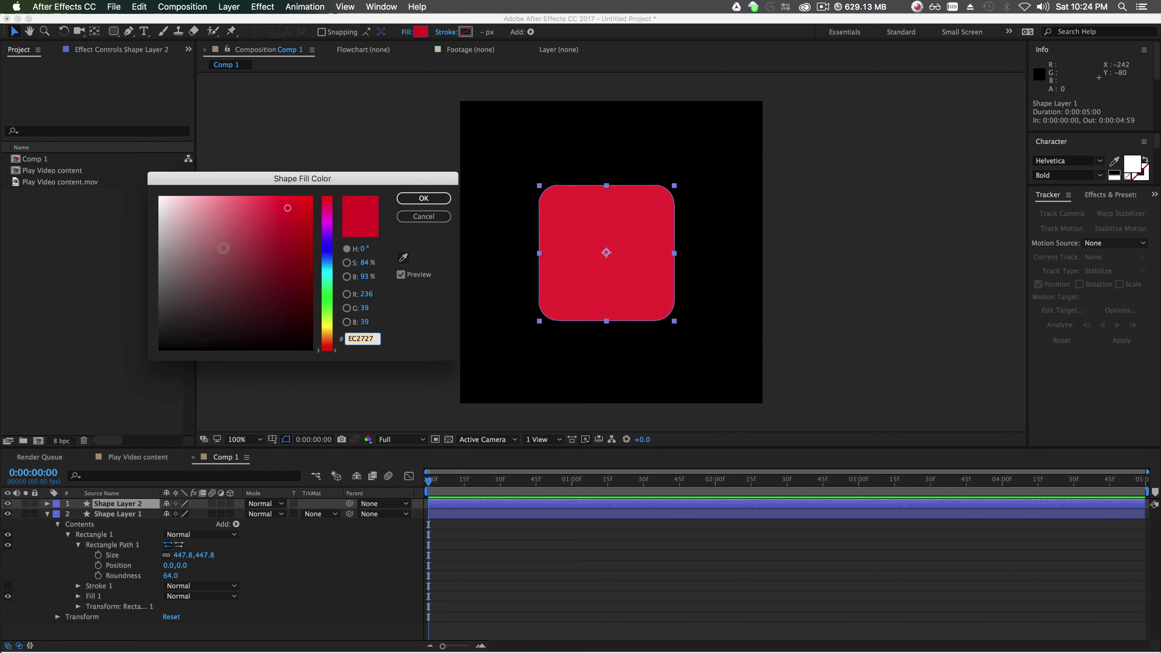
click(160, 197)
key(Return)
click(269, 550)
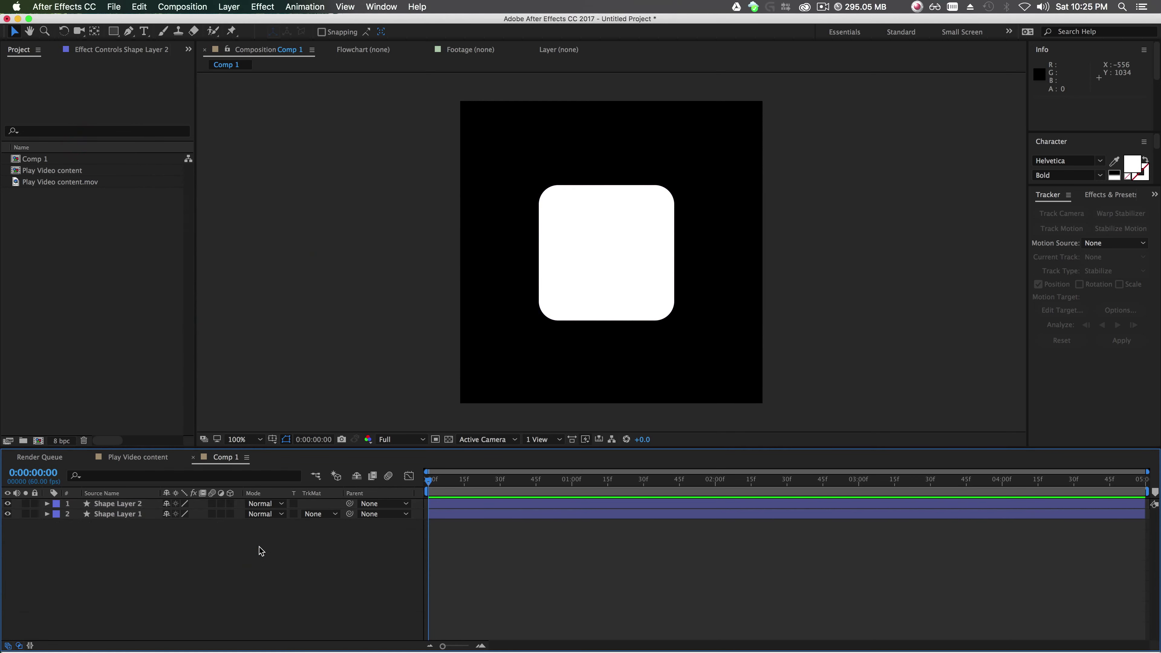
Draw a yellow FFDA00 rectangle on a new shape layer, covering the upper part of the white rounded square.
click(113, 31)
click(324, 32)
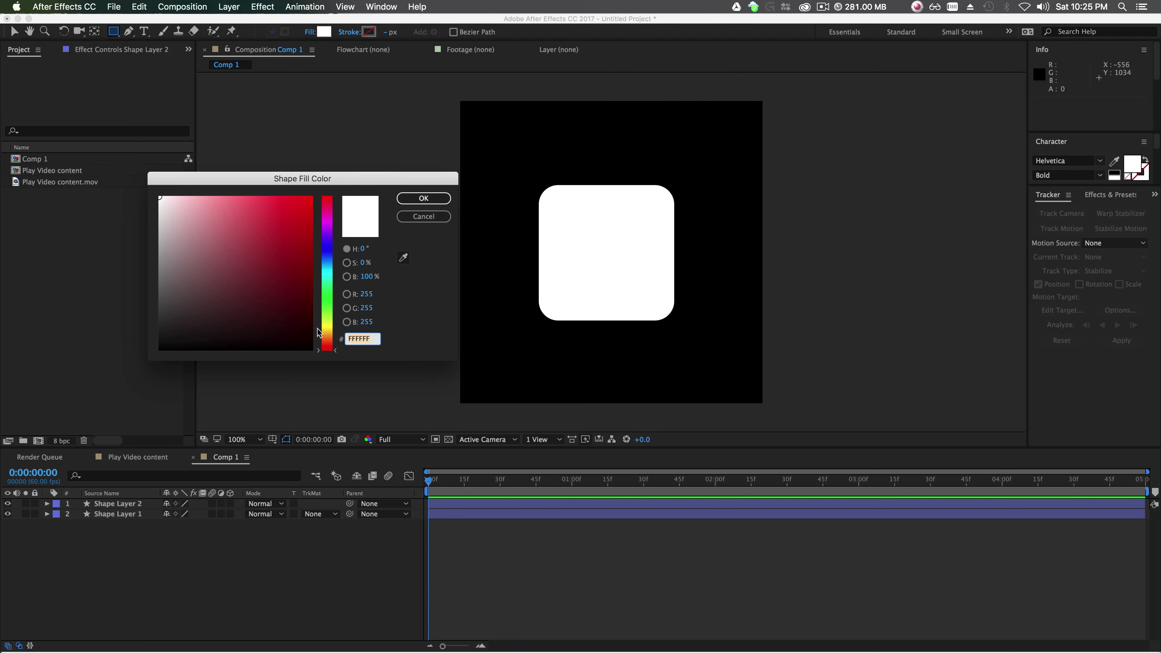
click(327, 329)
click(423, 198)
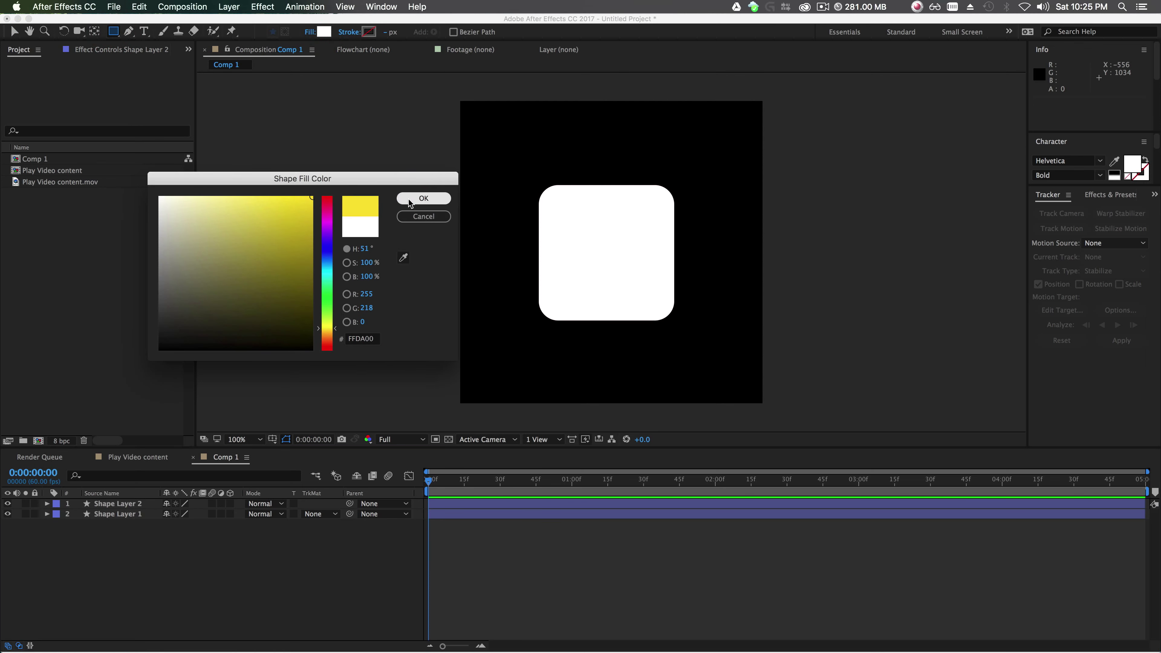
mouse_move(516, 151)
mouse_down()
mouse_move(688, 231)
mouse_move(706, 213)
mouse_up()
click(223, 586)
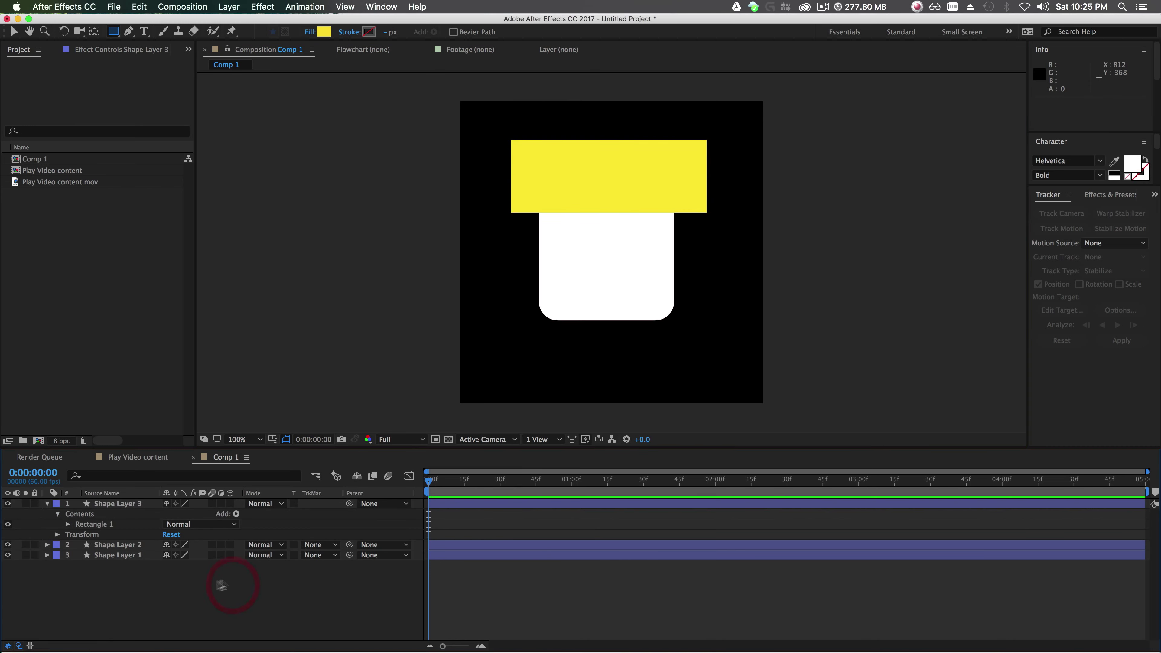
Draw a green rectangle on a new shape layer, covering the lower part of the square and overlapping the yellow rectangle's lower edge.
click(319, 31)
drag(333, 322, 335, 304)
click(422, 198)
mouse_move(509, 335)
mouse_down()
mouse_move(709, 218)
mouse_move(703, 196)
mouse_up()
key(v)
click(819, 292)
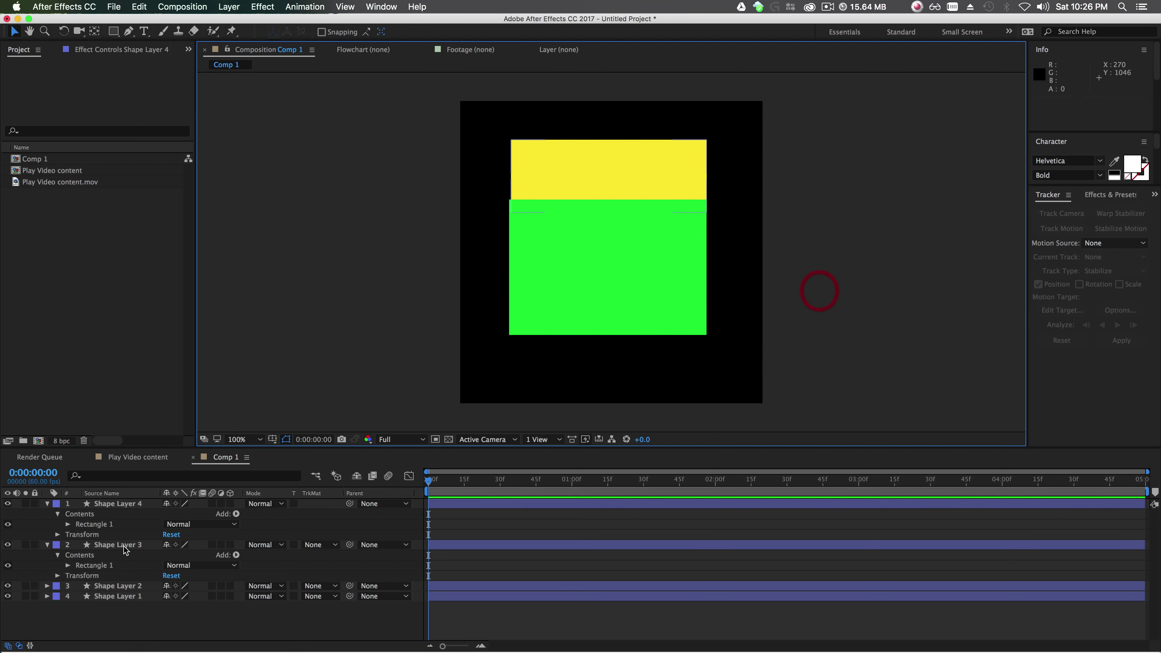
Move the green rectangle's layer directly above the red square's layer, Shape Layer 1, and collapse the expanded layer properties.
click(106, 622)
click(125, 546)
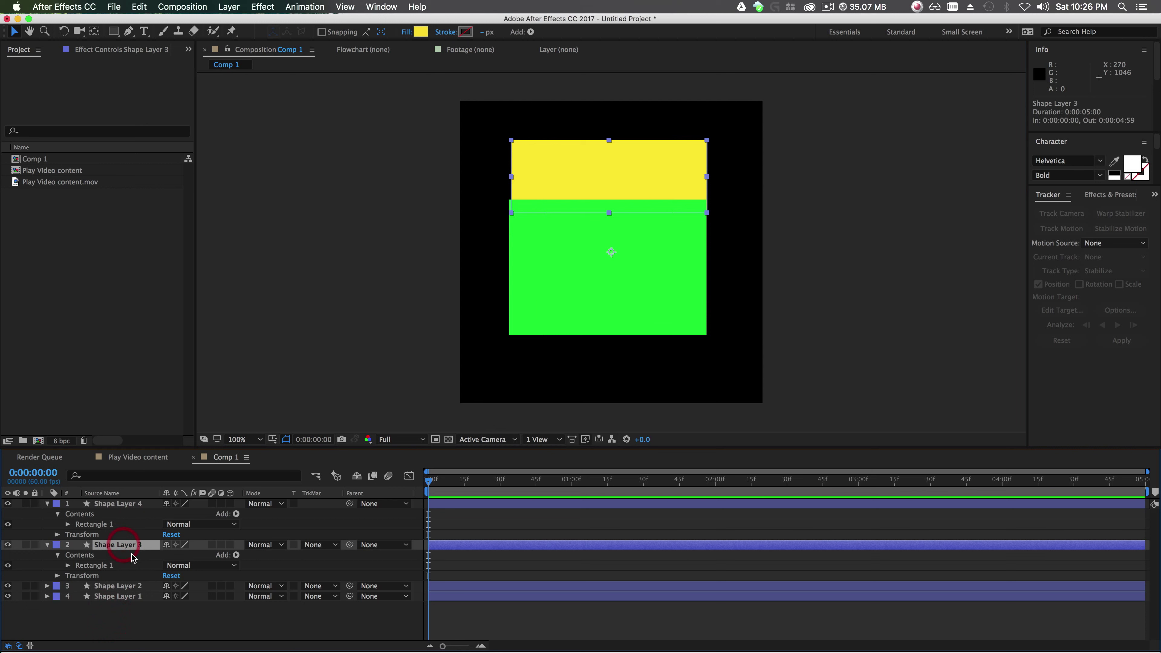
click(119, 586)
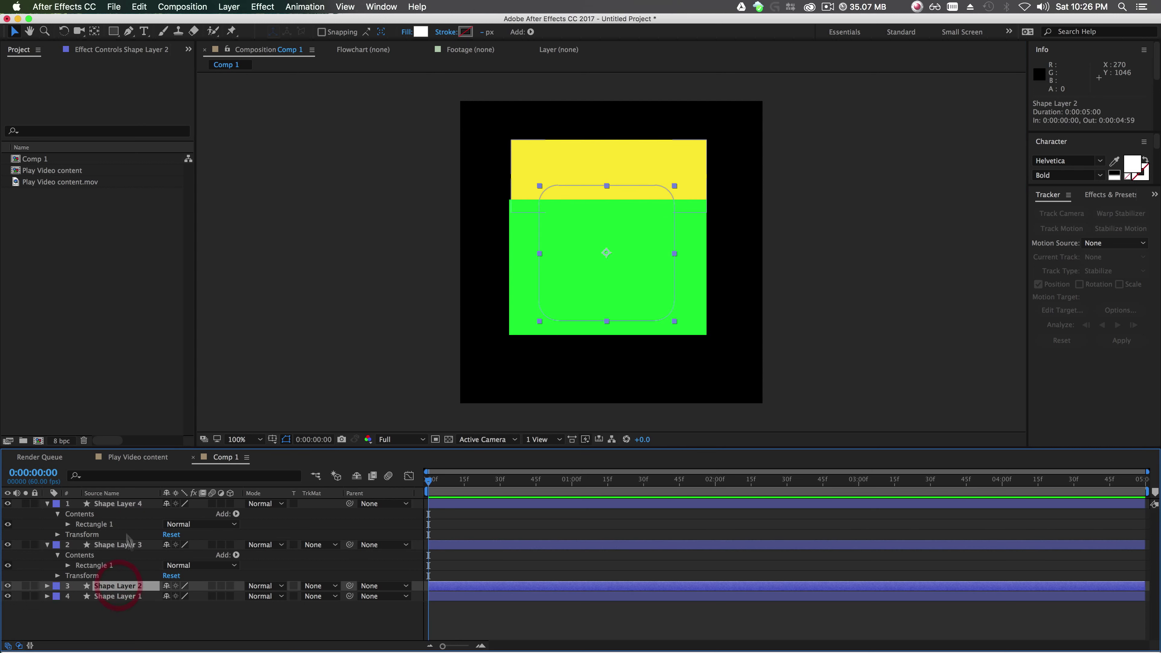
click(132, 505)
drag(133, 510, 145, 594)
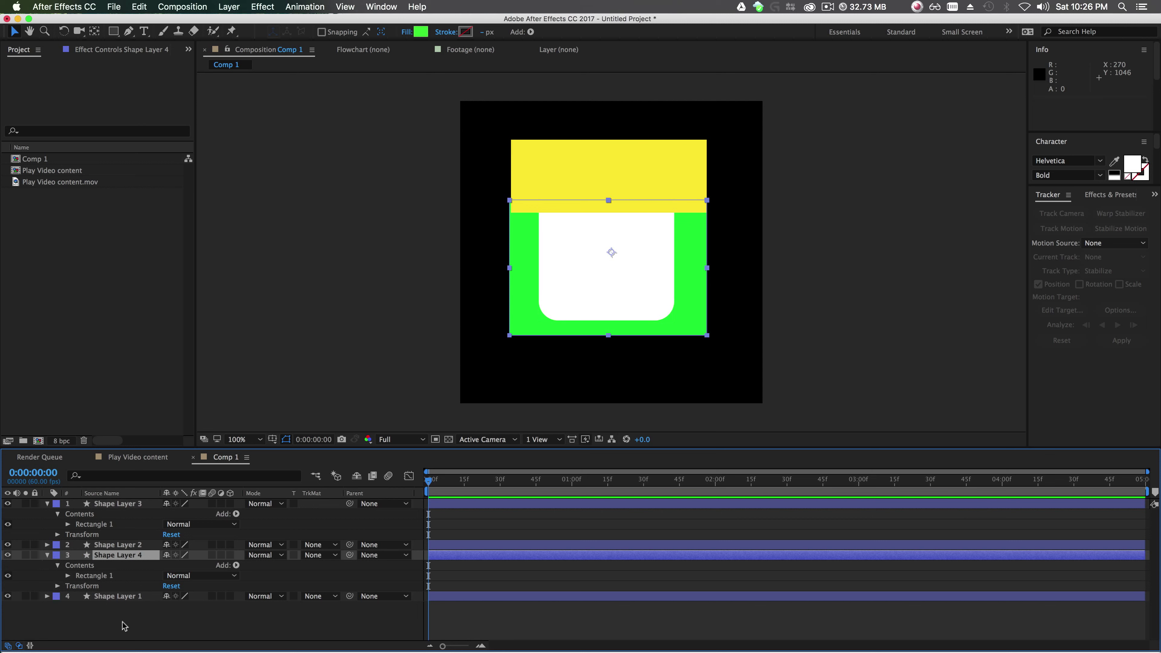
click(47, 503)
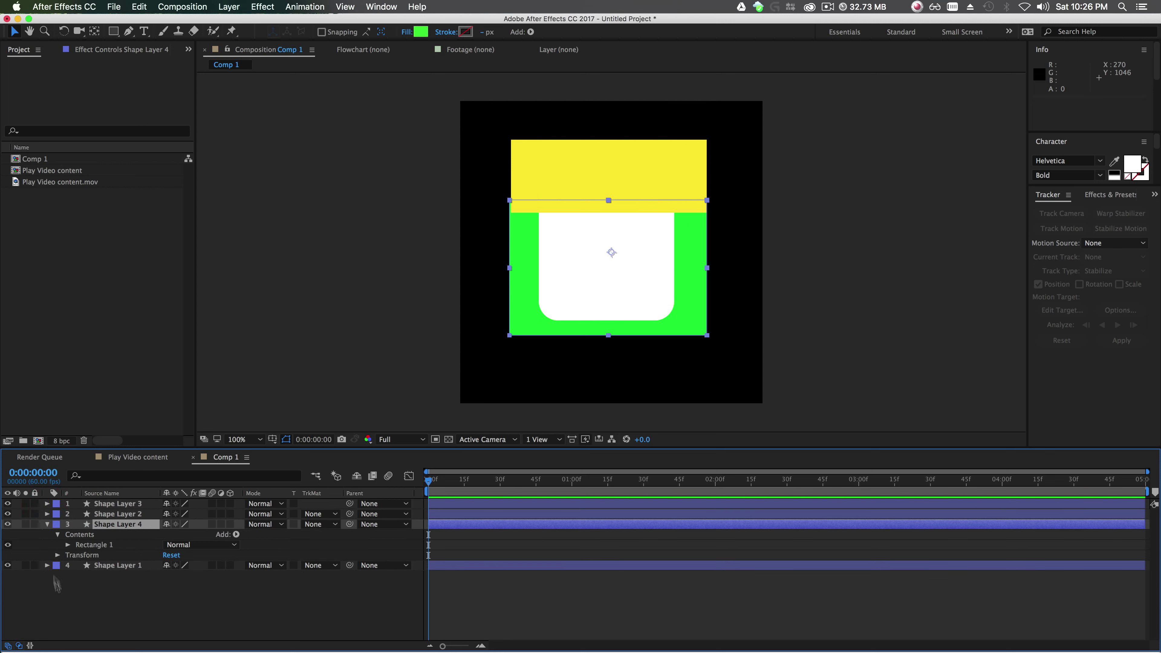
click(48, 524)
click(75, 576)
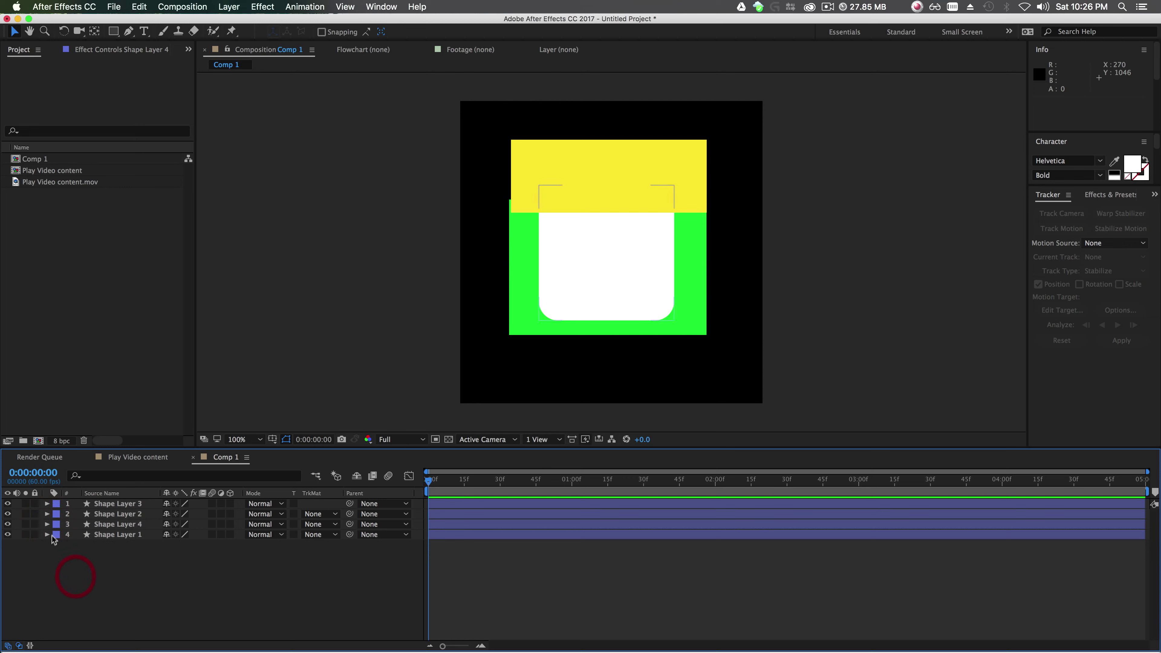
Change the label colour of the green and yellow rectangles' layers, Shape Layer 4 and Shape Layer 3, to yellow.
click(56, 524)
click(80, 480)
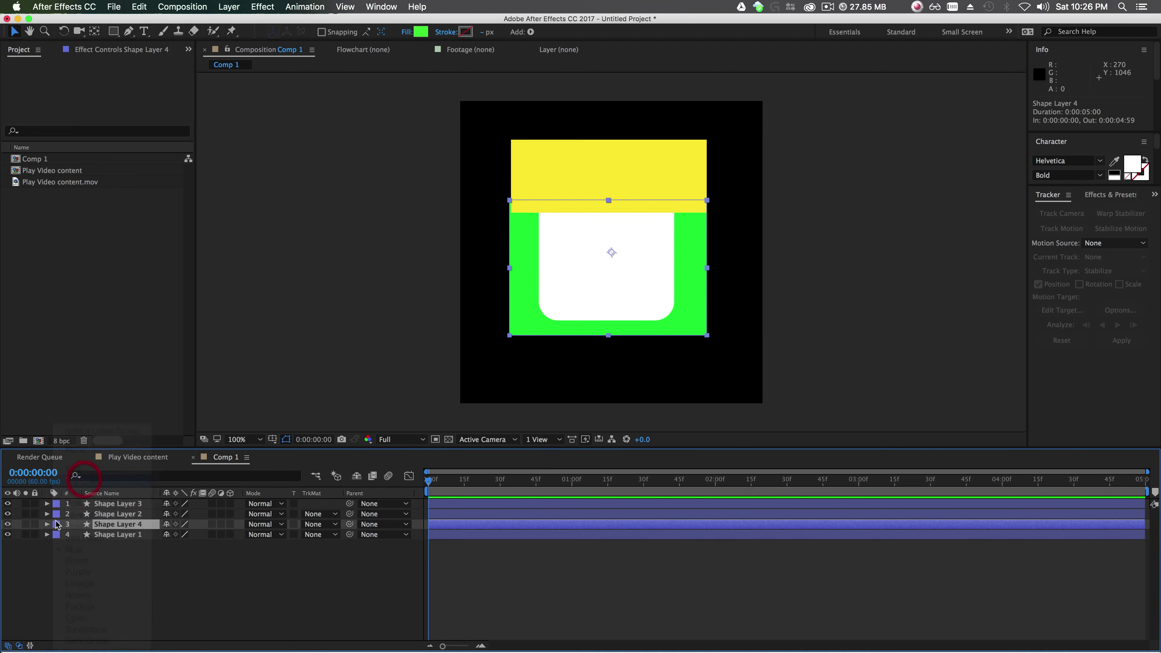
click(57, 504)
click(58, 504)
click(80, 480)
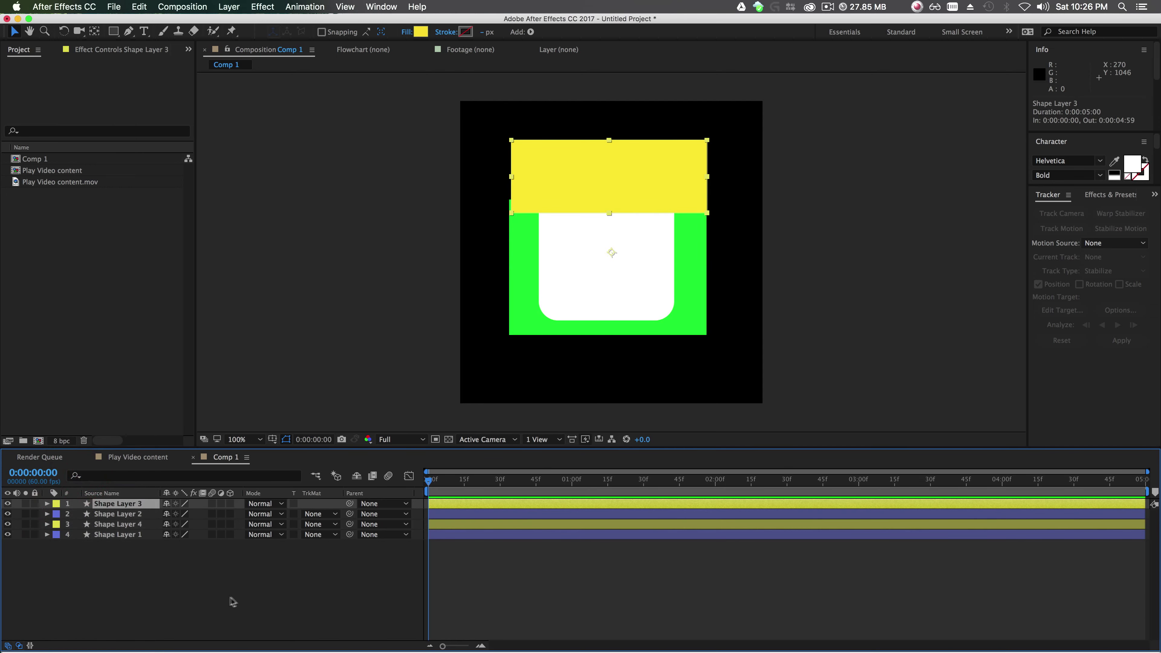
click(260, 593)
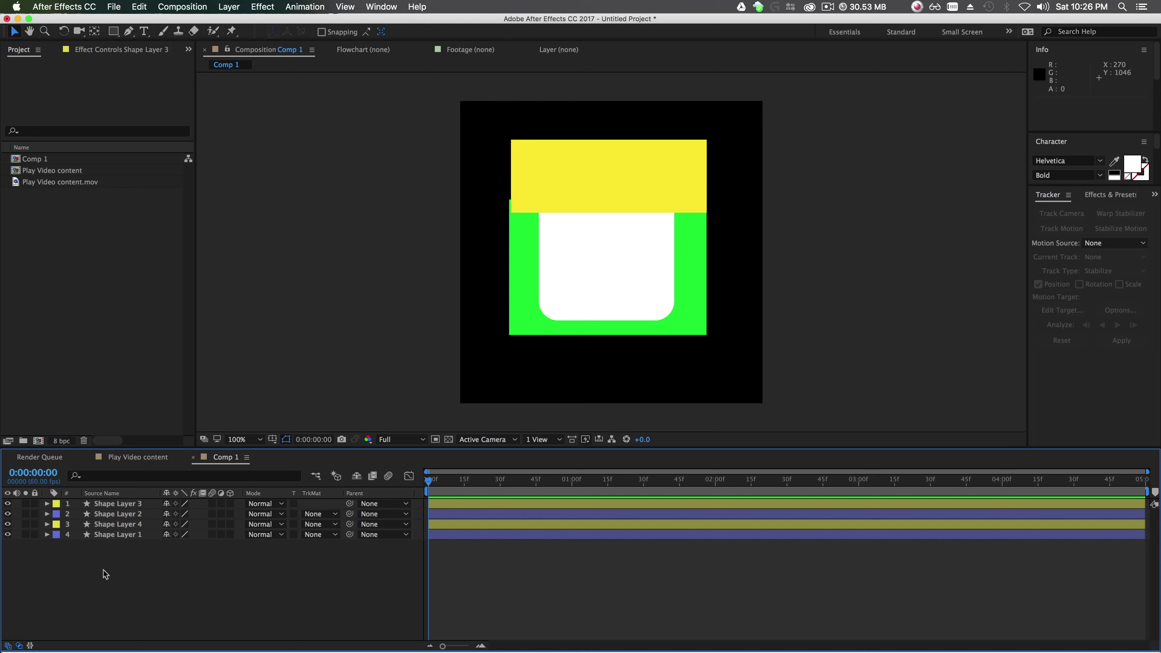
Set the track matte of the white square's layer to Alpha Matte "Shape Layer 3".
click(118, 513)
click(316, 513)
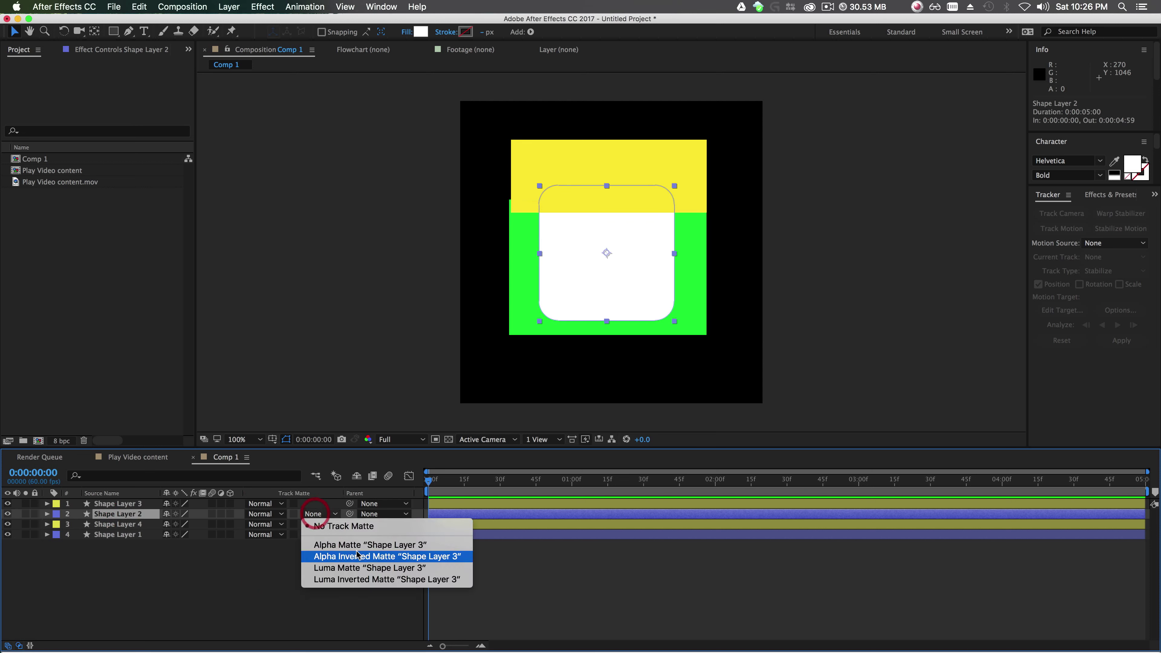
click(354, 545)
click(327, 572)
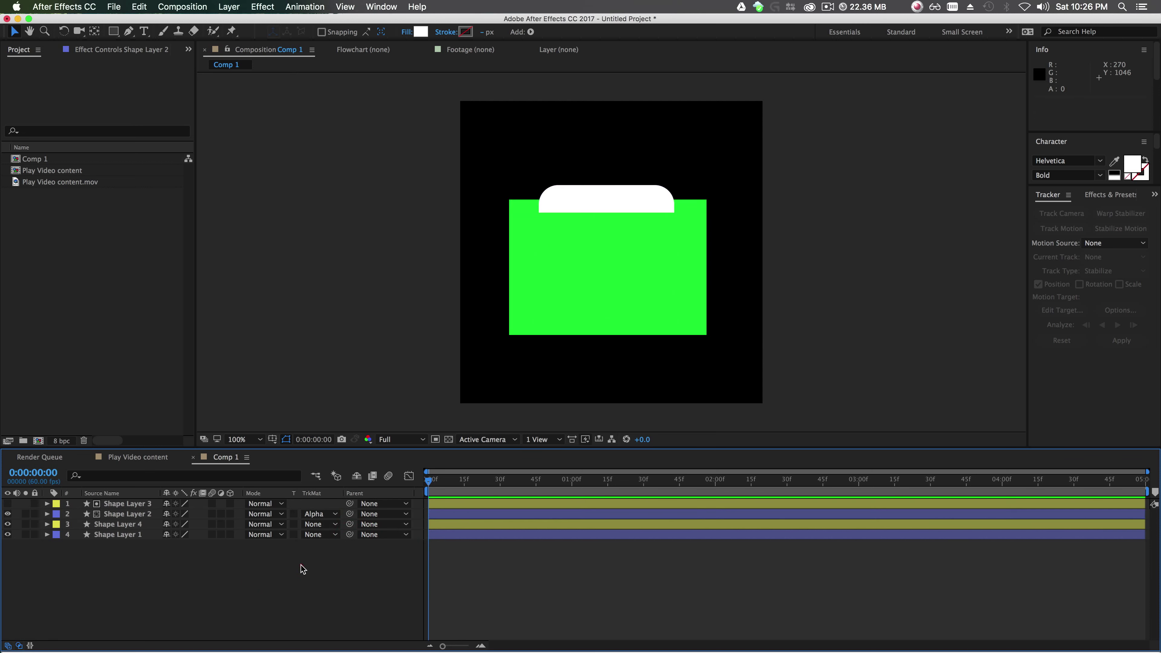
Set the track matte of the red square's layer to Alpha Matte "Shape Layer 4".
key(super+z)
click(313, 562)
click(329, 536)
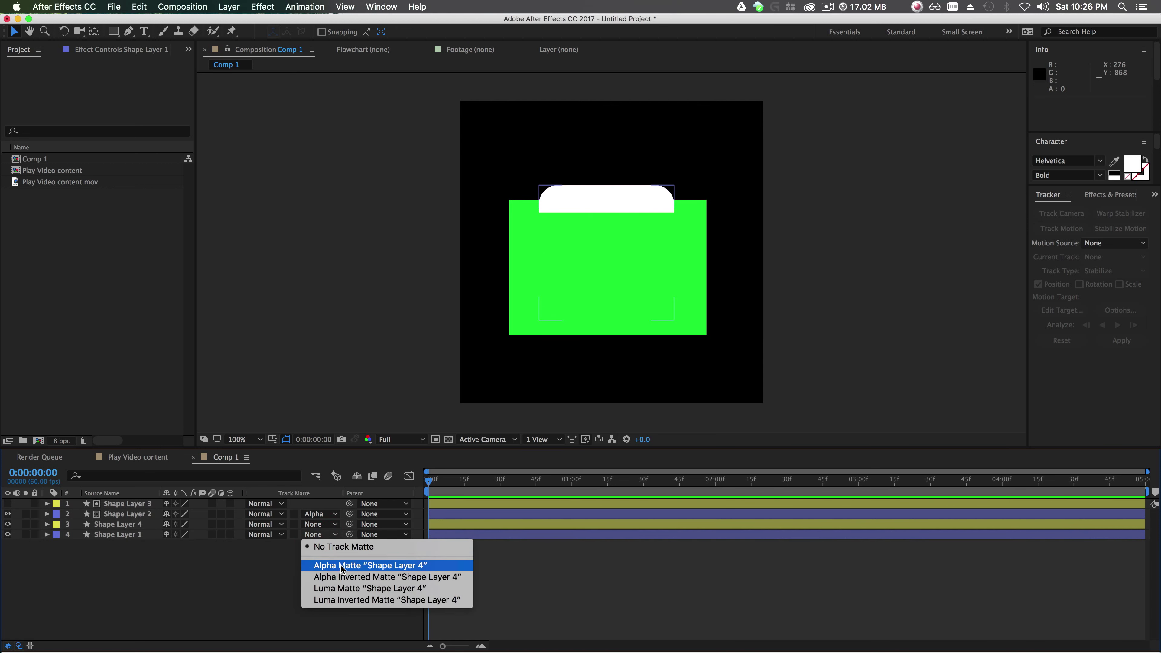
click(342, 567)
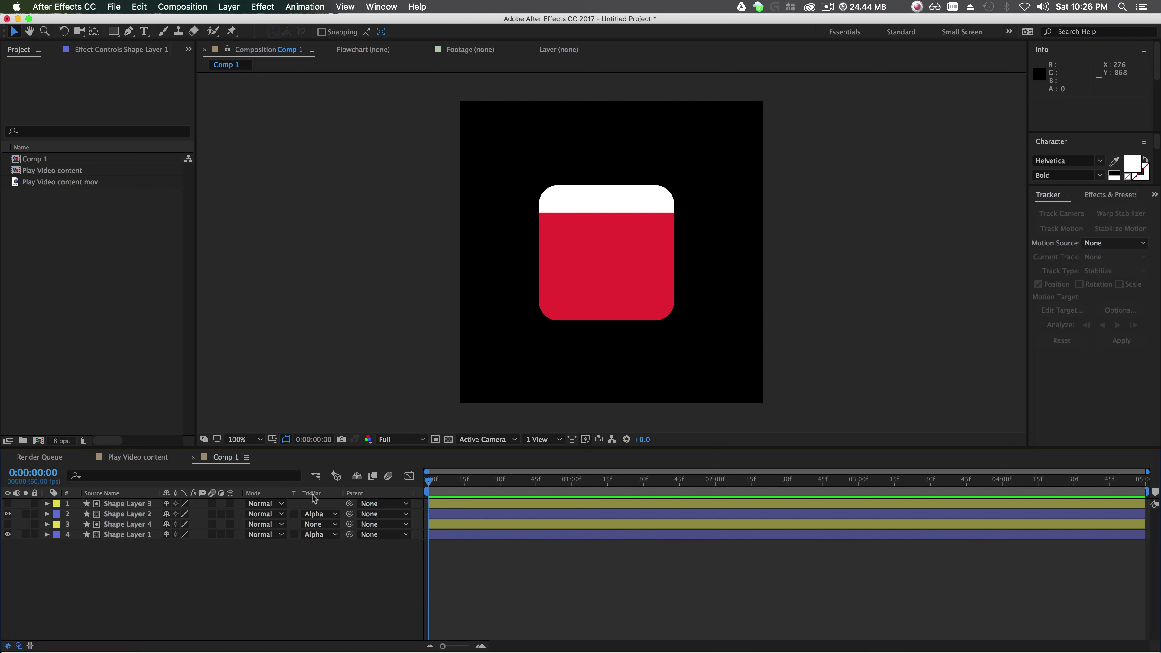
Toggle the visibility of Shape Layer 4, Shape Layer 2 and Shape Layer 3 to examine how the mattes and their squares work together.
click(122, 532)
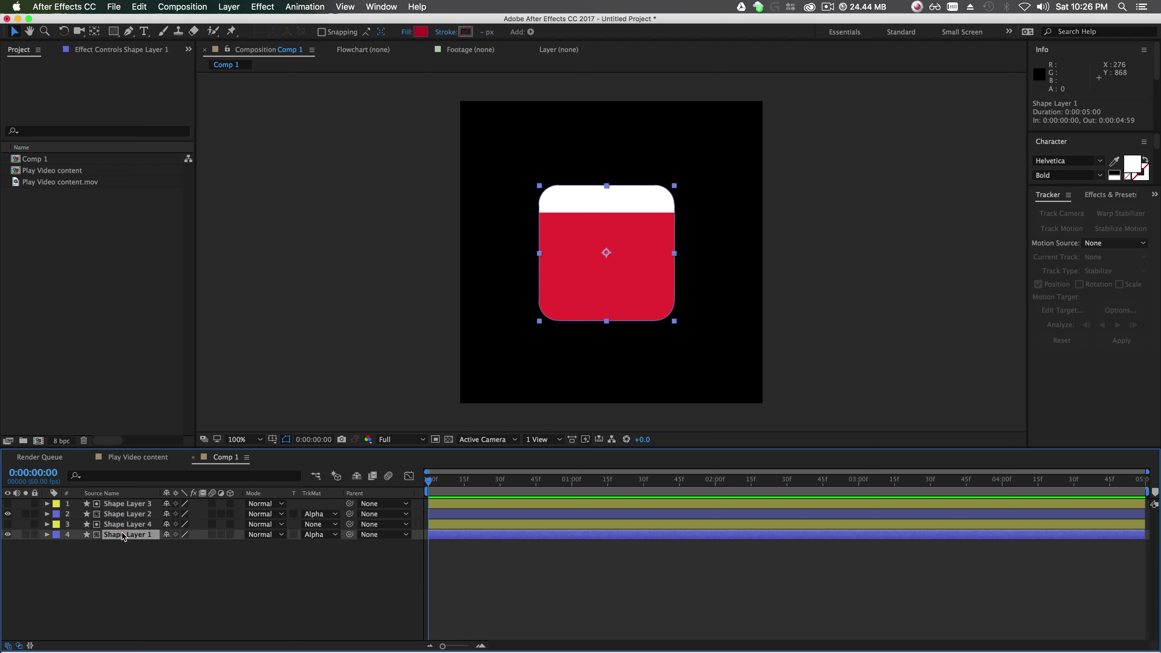
click(123, 524)
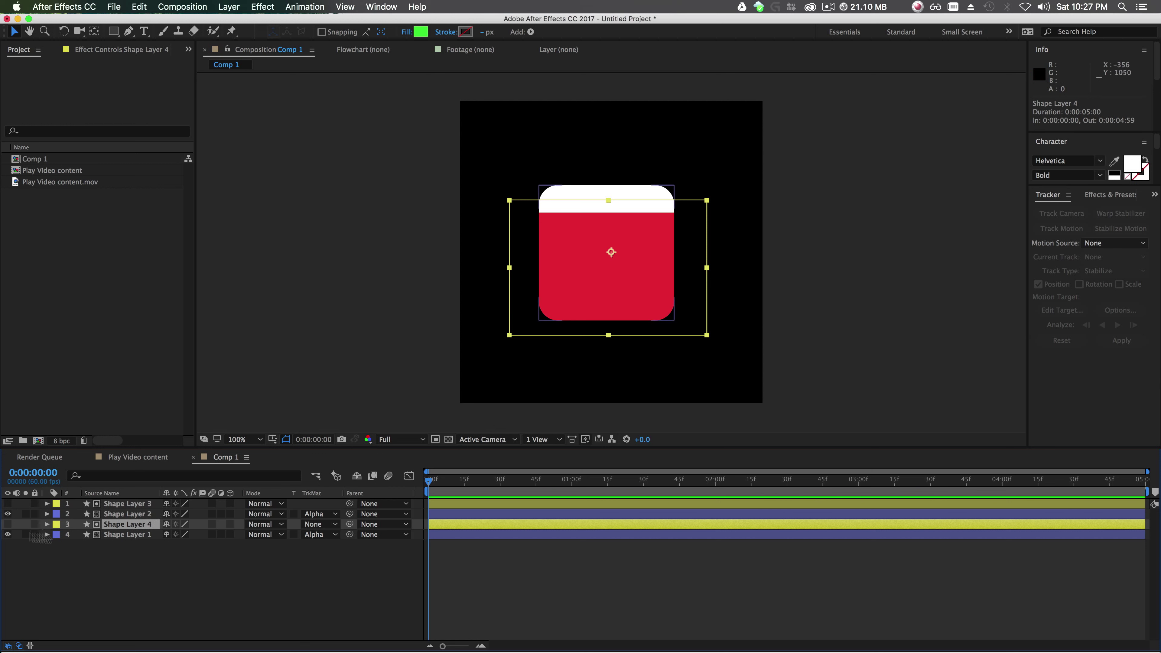
click(8, 533)
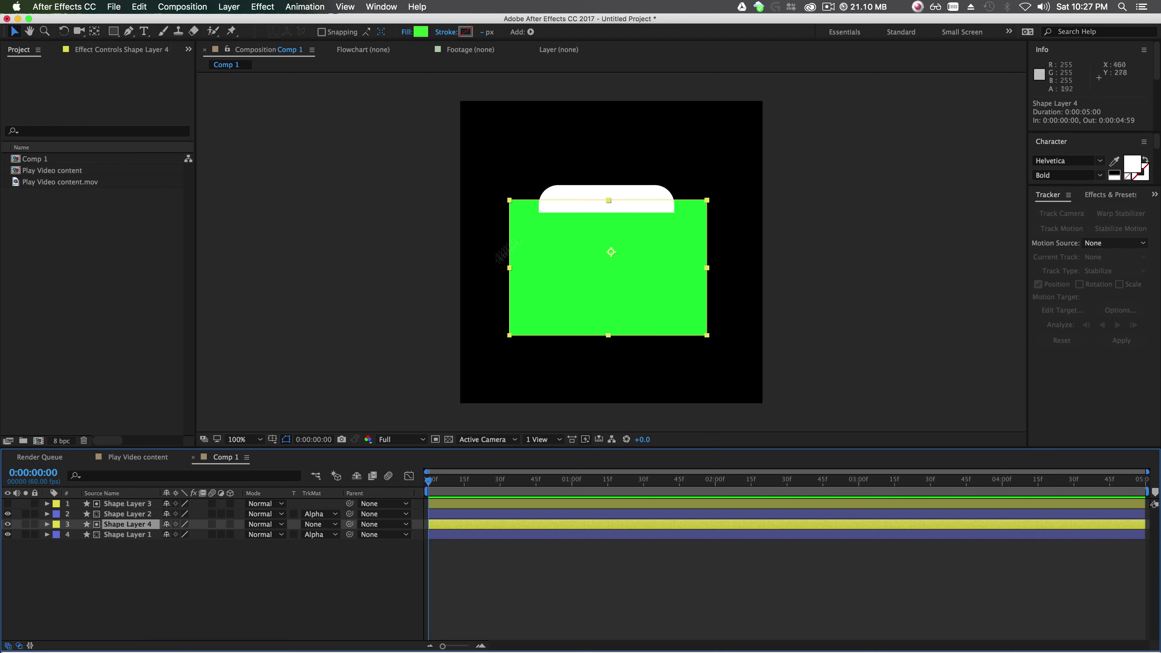
click(7, 524)
click(130, 514)
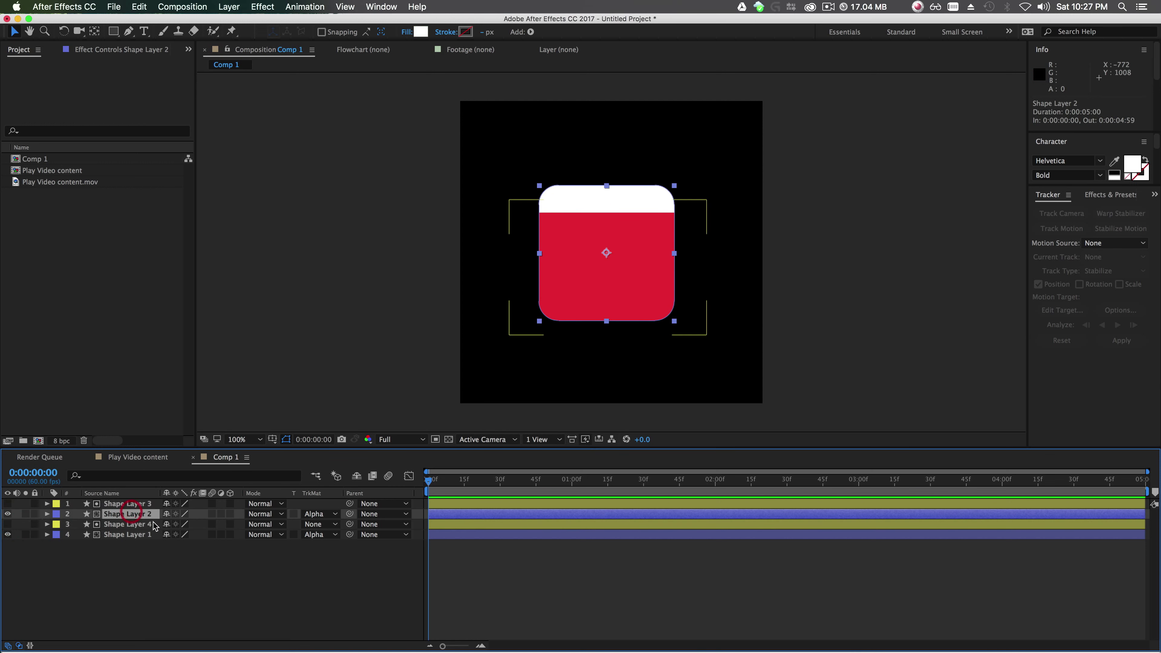
click(7, 514)
click(7, 513)
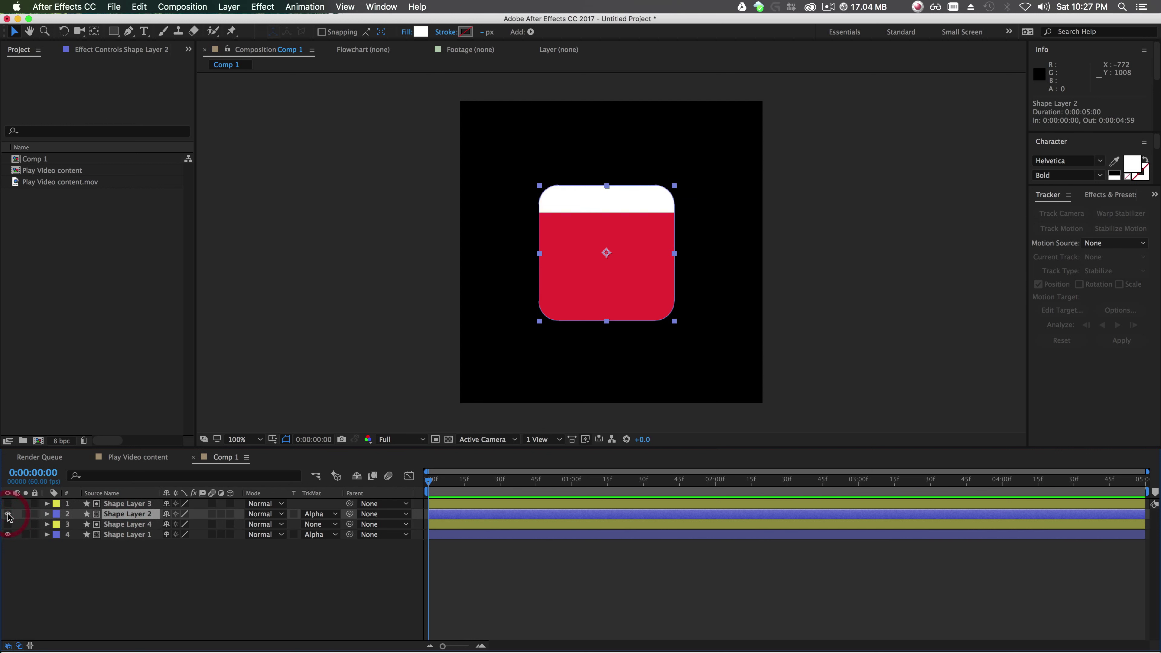
click(126, 505)
click(8, 503)
click(8, 503)
click(8, 504)
click(8, 504)
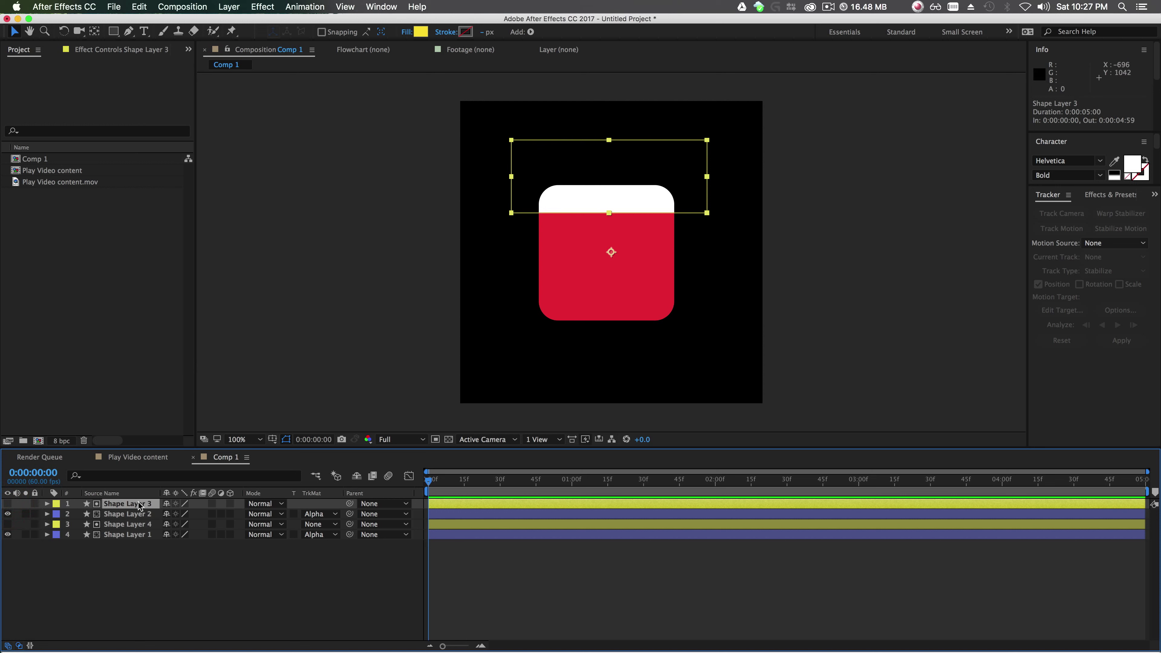
Hide the Modes columns, including the track matte options, in the timeline and show them again.
click(151, 585)
right_click(315, 493)
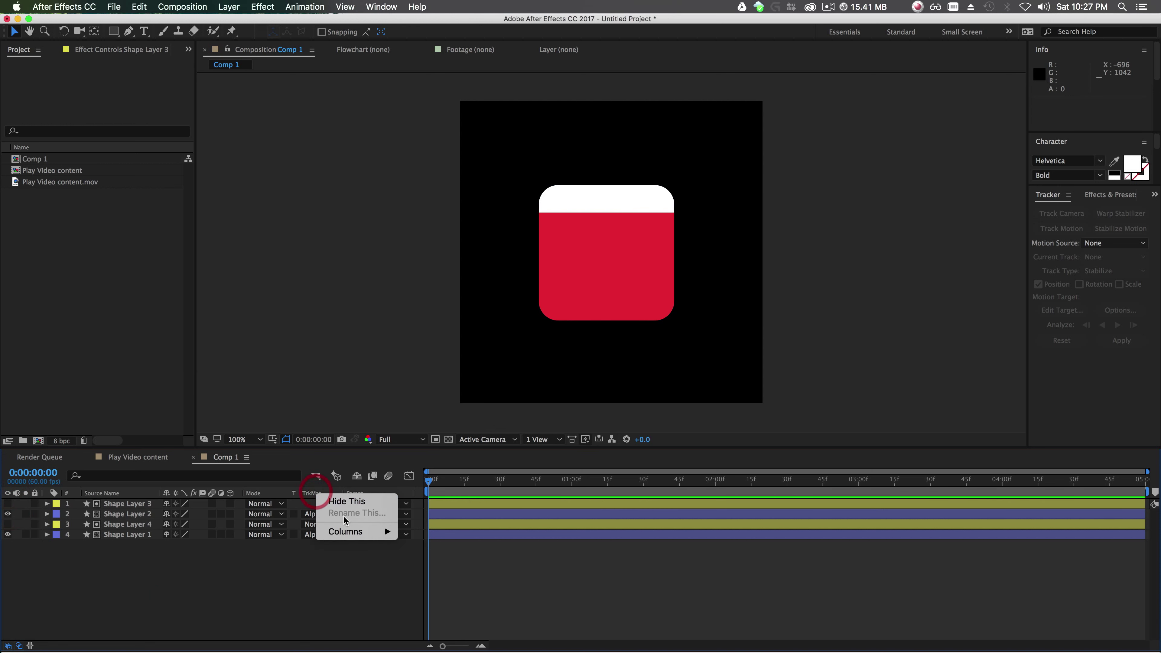
mouse_move(360, 532)
click(424, 571)
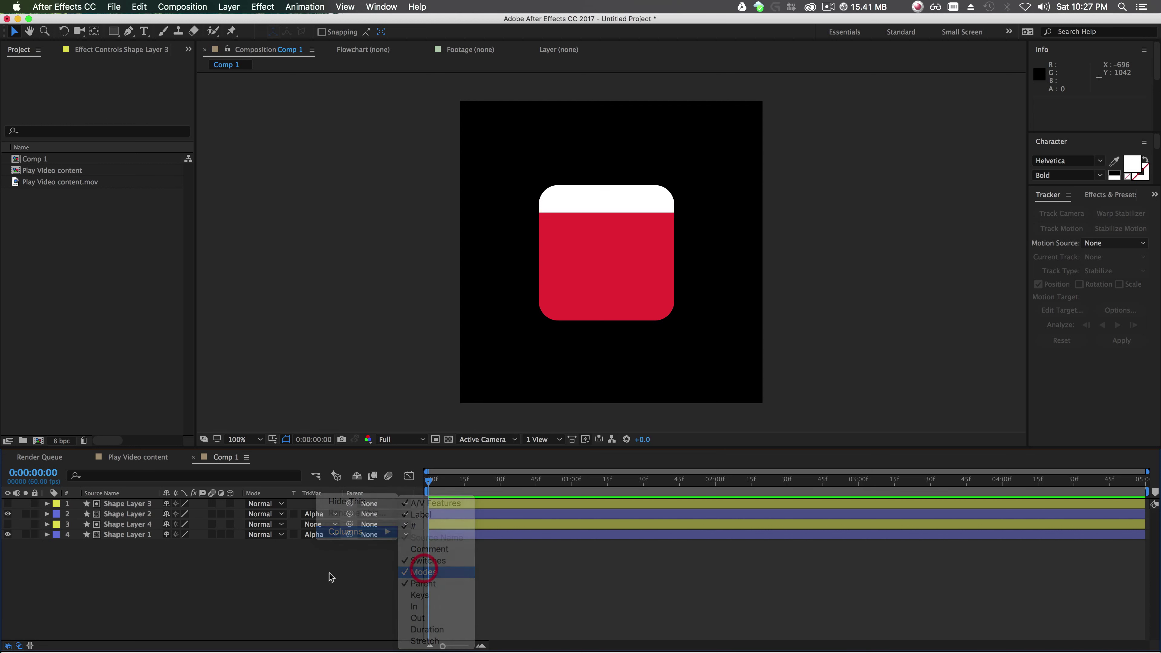
click(278, 591)
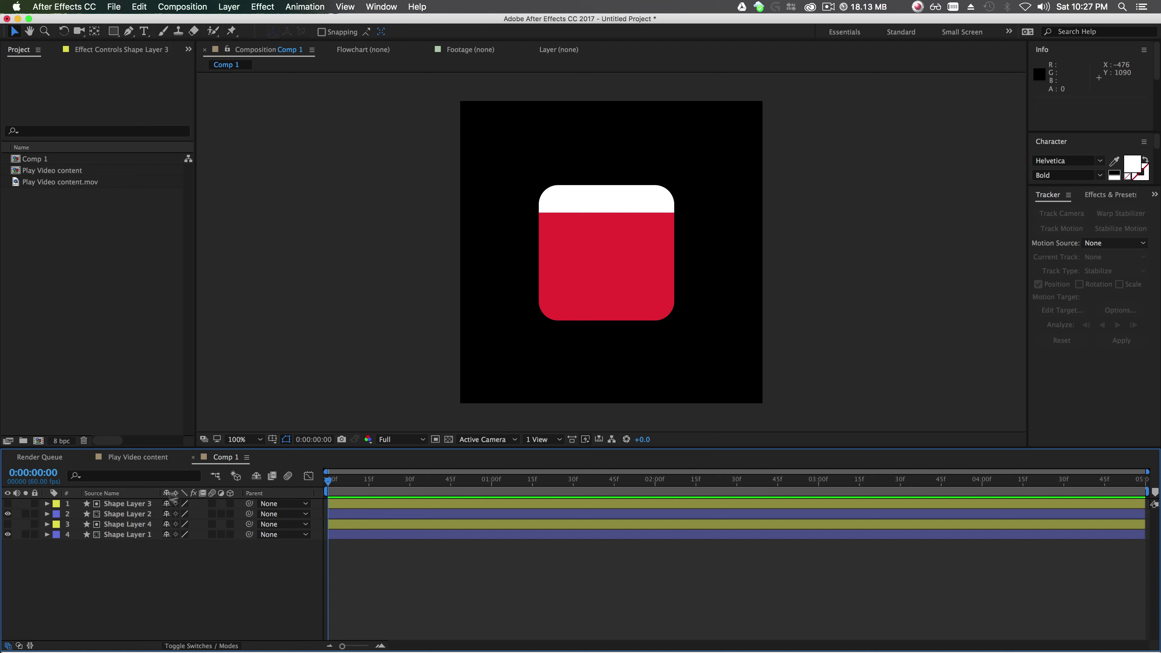
right_click(140, 495)
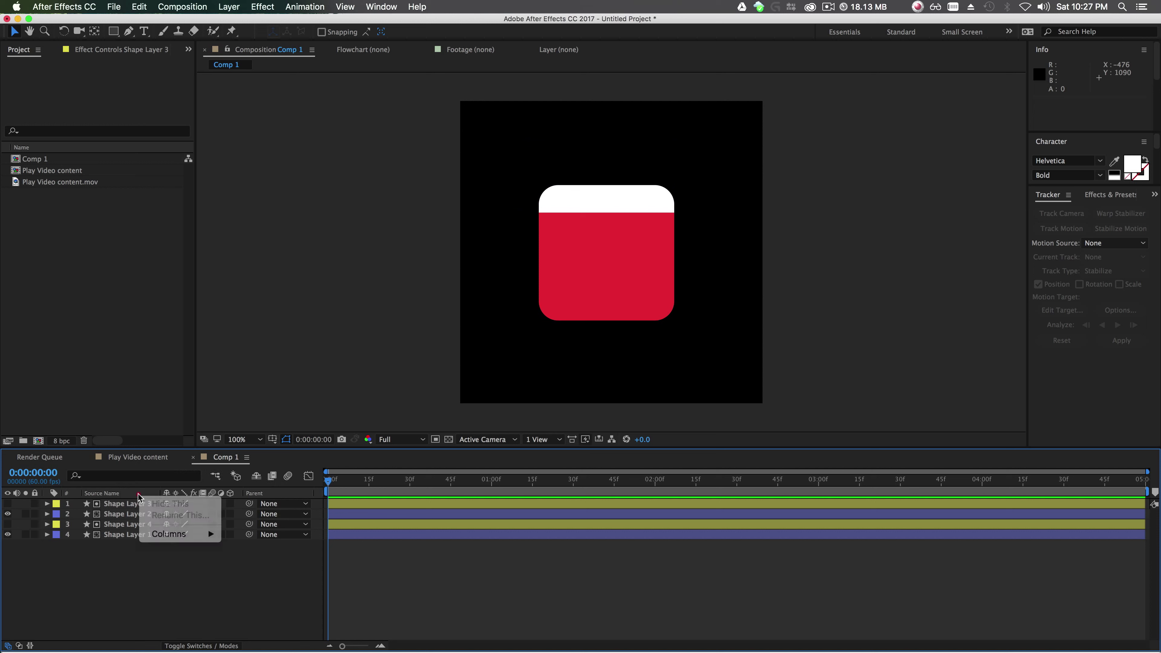
mouse_move(179, 535)
click(252, 575)
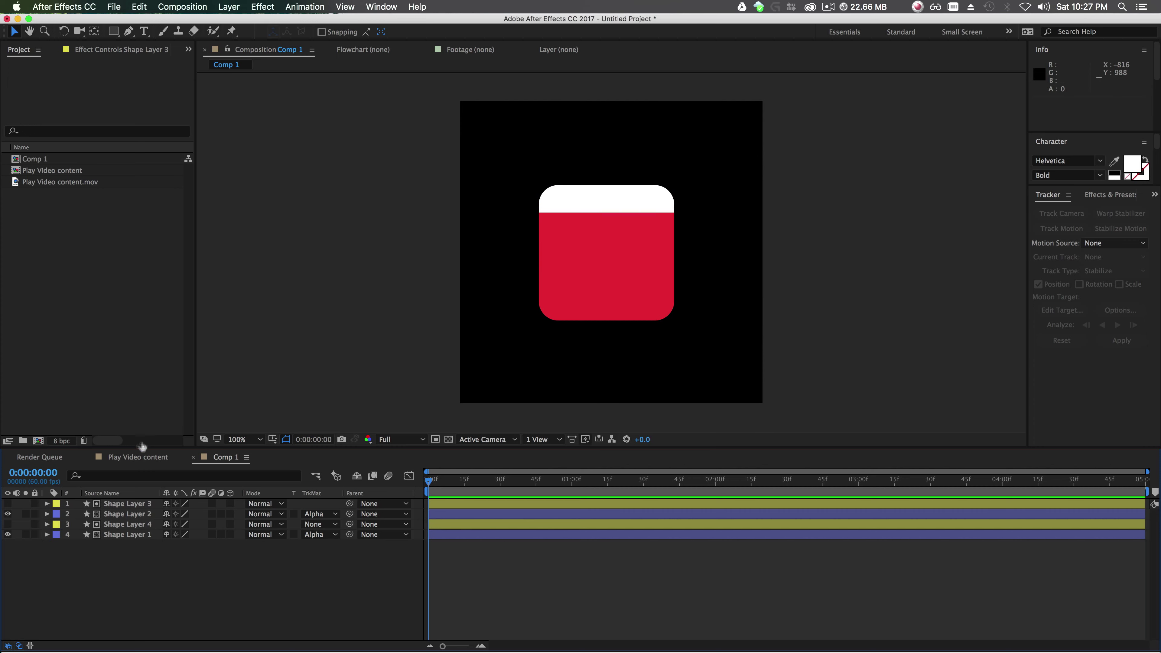
Check the gap in the reference icon and move the Shape Layer 4 matte down to about 492, 598 to separate the red area from the white bar.
click(138, 457)
scroll(597, 248, up, 3)
scroll(630, 238, down, 2)
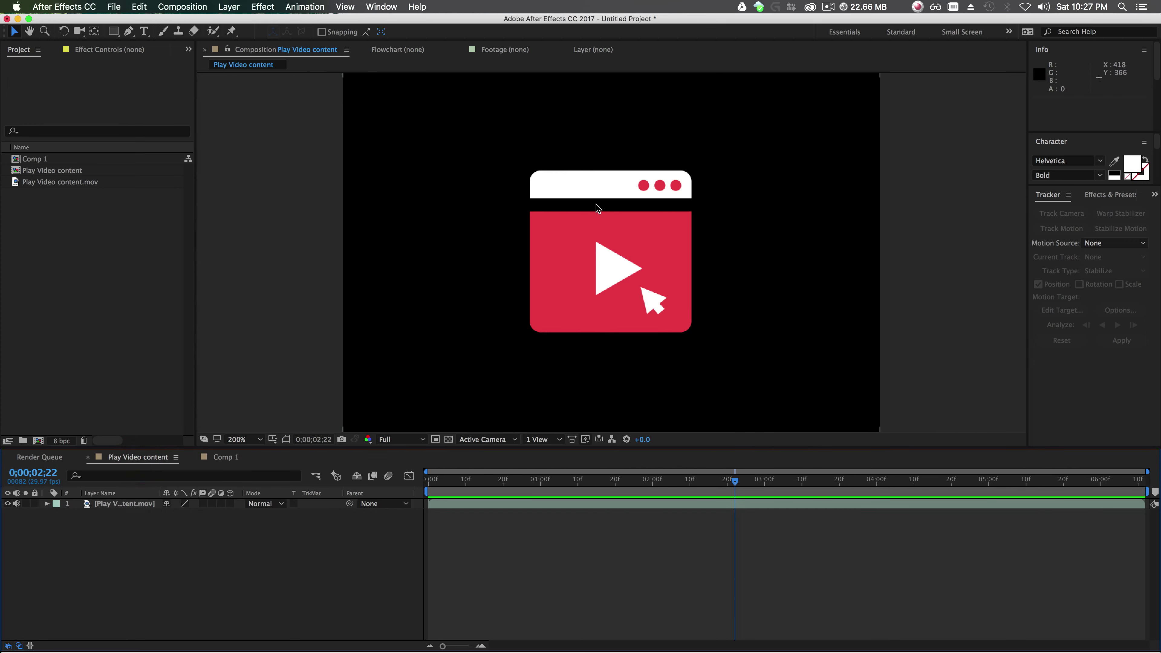
click(226, 457)
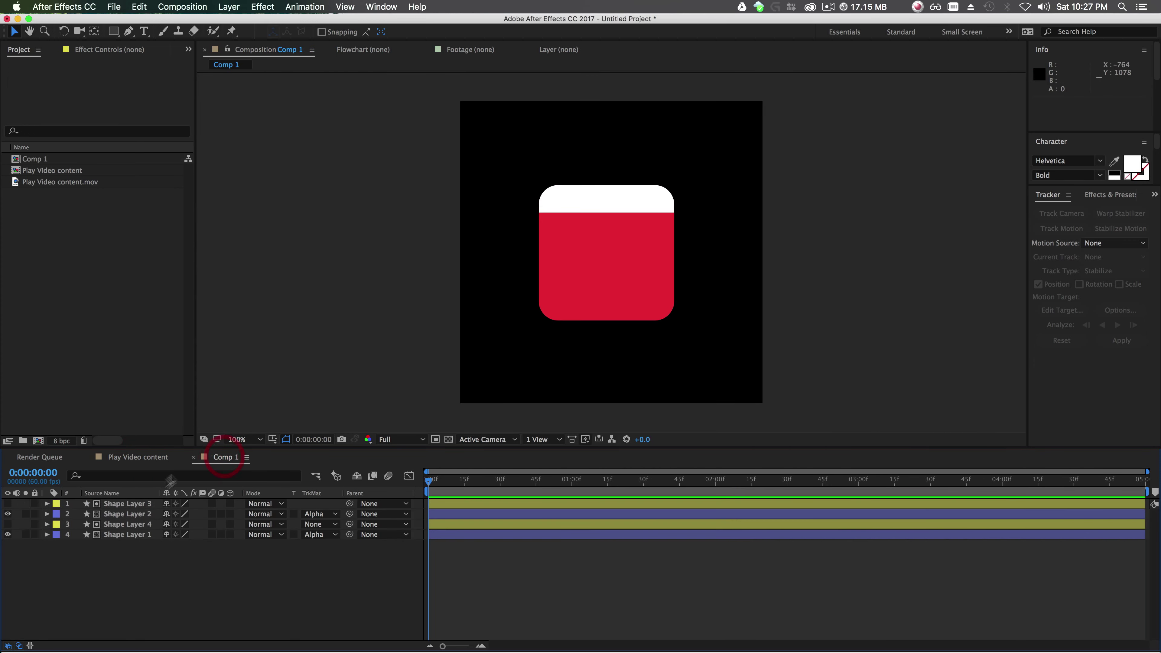
click(128, 524)
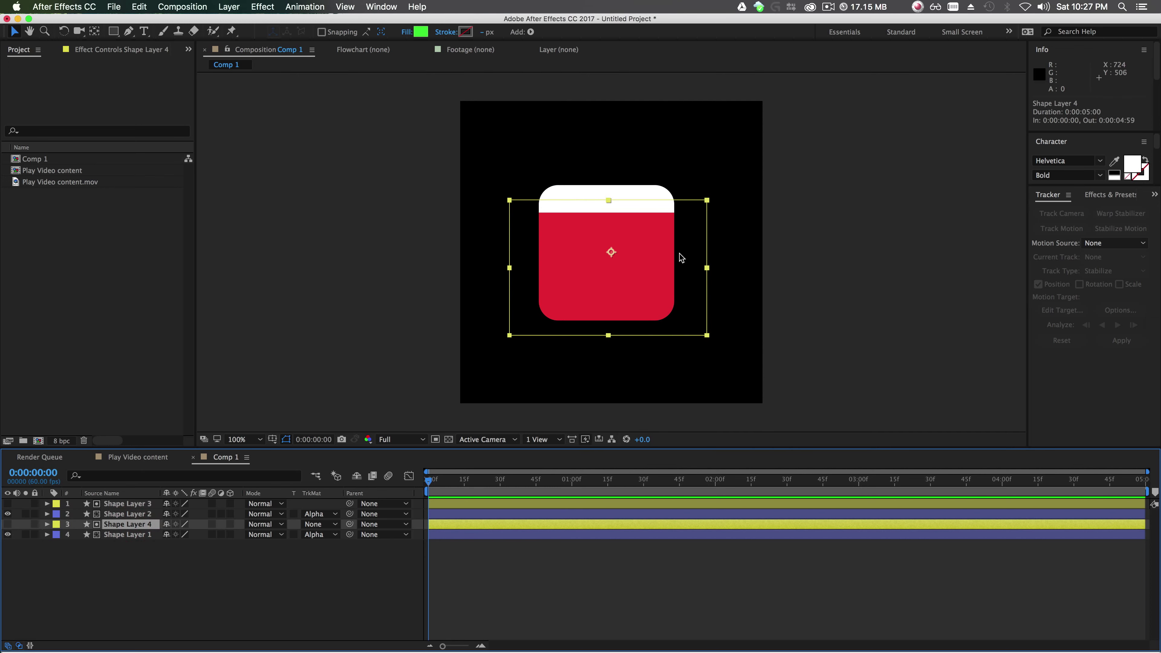
drag(695, 257, 689, 283)
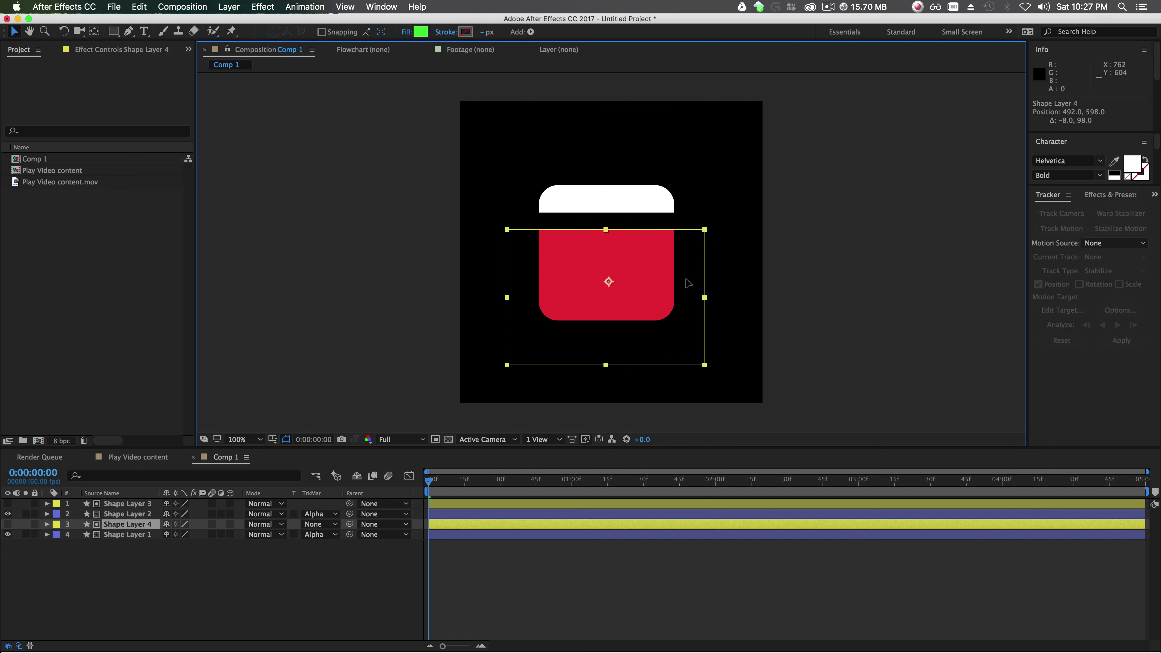
click(879, 249)
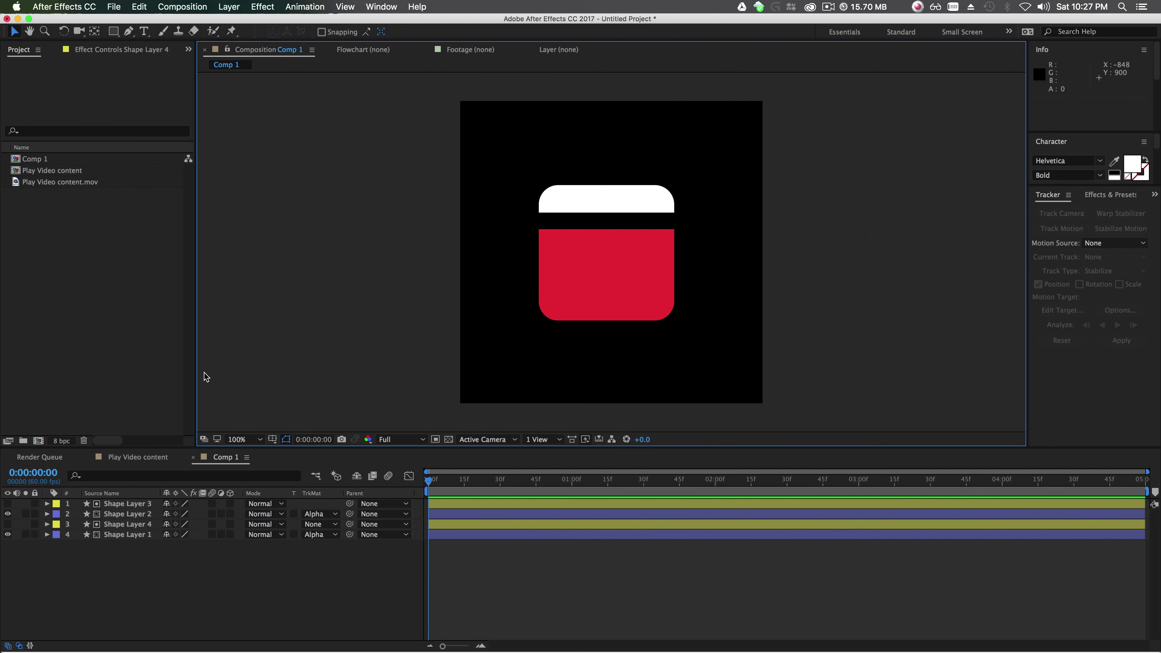
Play the reference animation, scrub it to 0;00;01;00 to examine how the window parts appear, and return to Comp 1.
click(141, 458)
key(space)
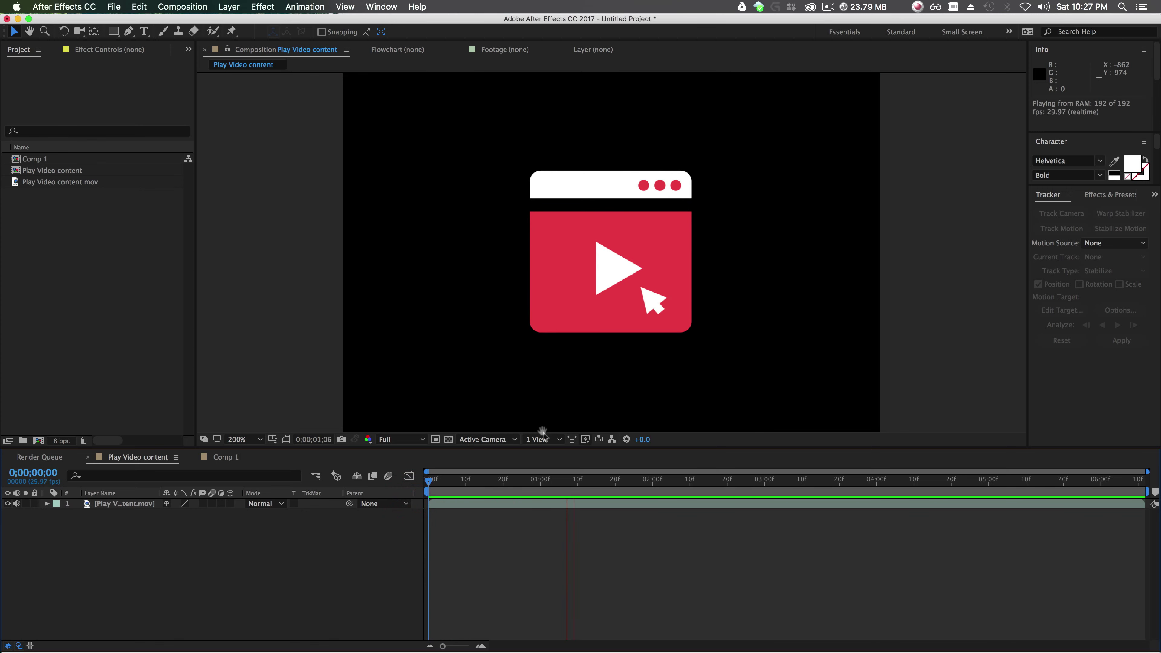
key(space)
drag(432, 496, 542, 518)
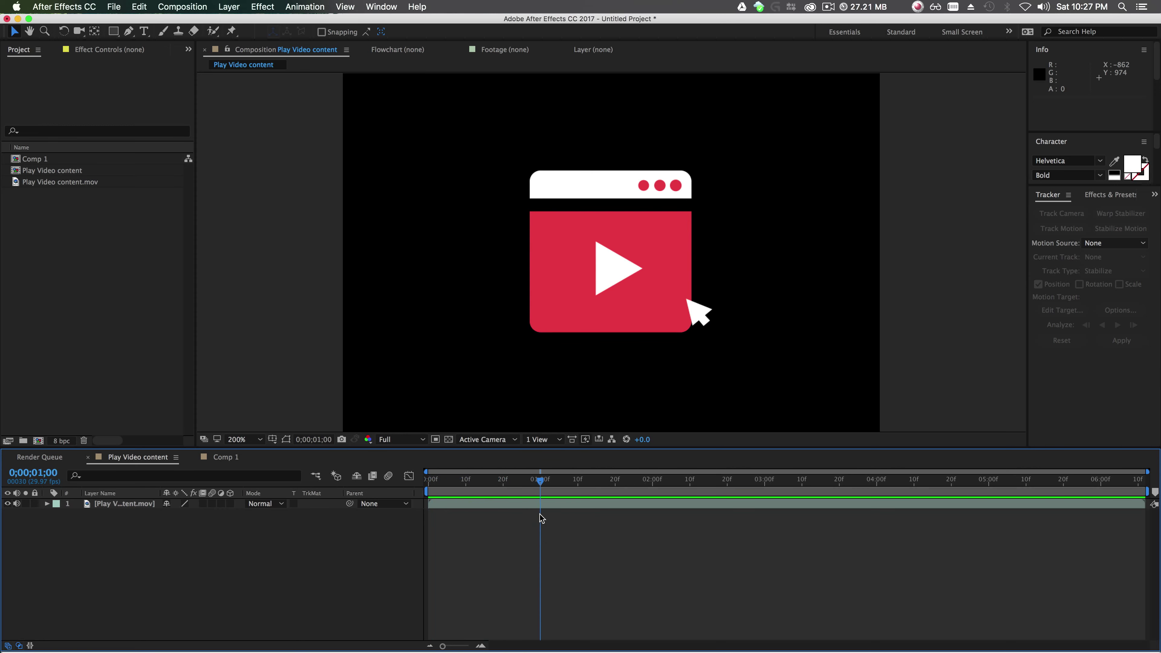
click(228, 459)
Move the red square layer's anchor point up to the upper edge of the visible red area with the Pan Behind tool.
click(120, 535)
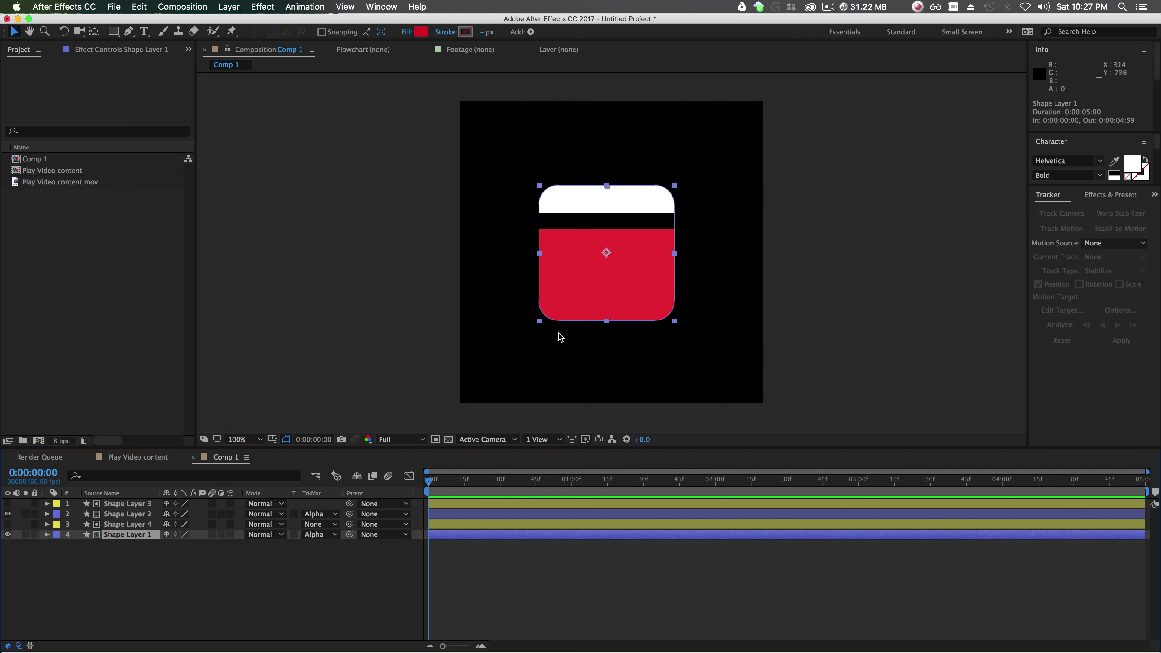
click(95, 31)
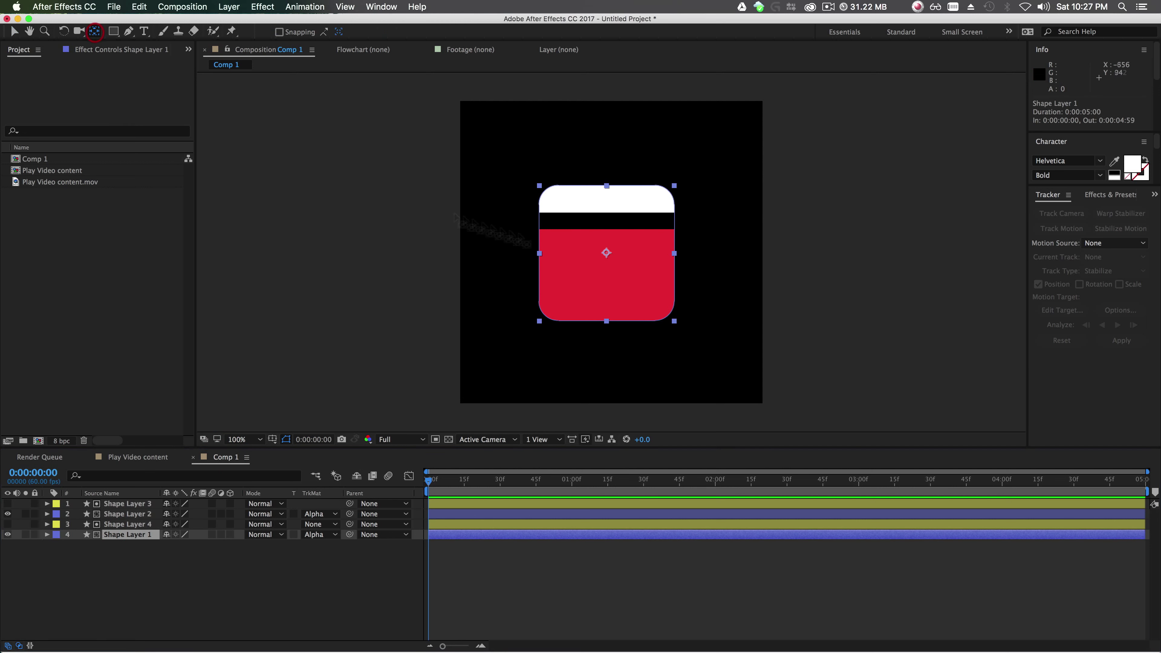
drag(601, 247, 599, 218)
click(285, 586)
Unlink Shape Layer 1's Scale and animate it from 100, 87% at 0:00:00:26 to 100, 100% at 0:00:00:58.
click(128, 535)
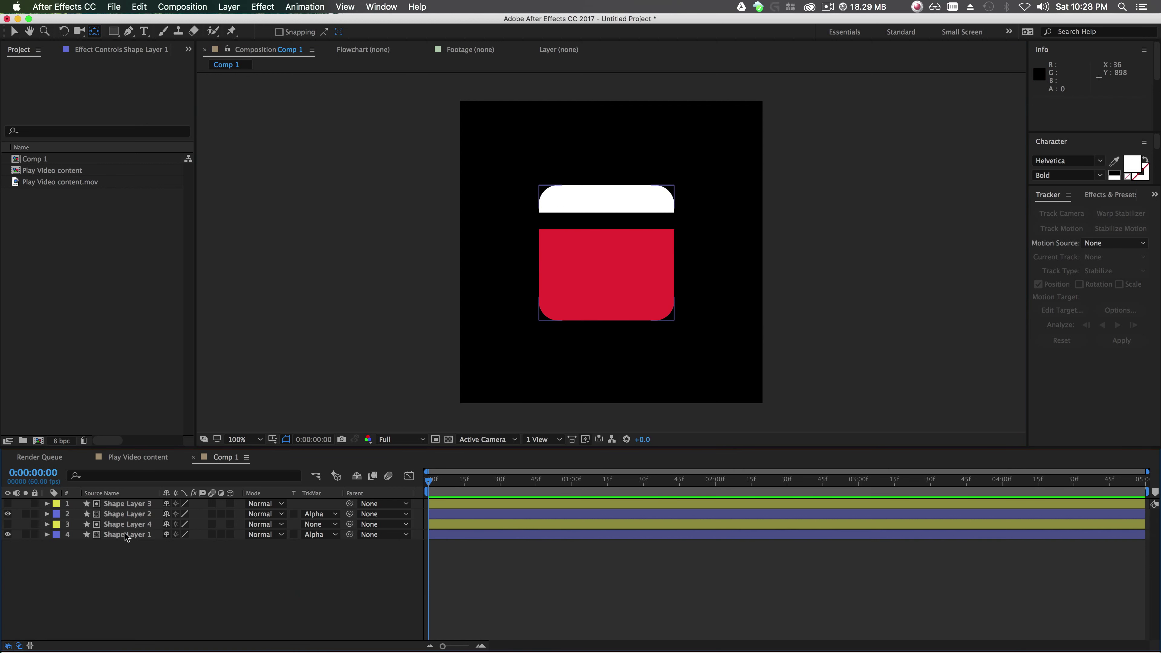
key(s)
click(166, 545)
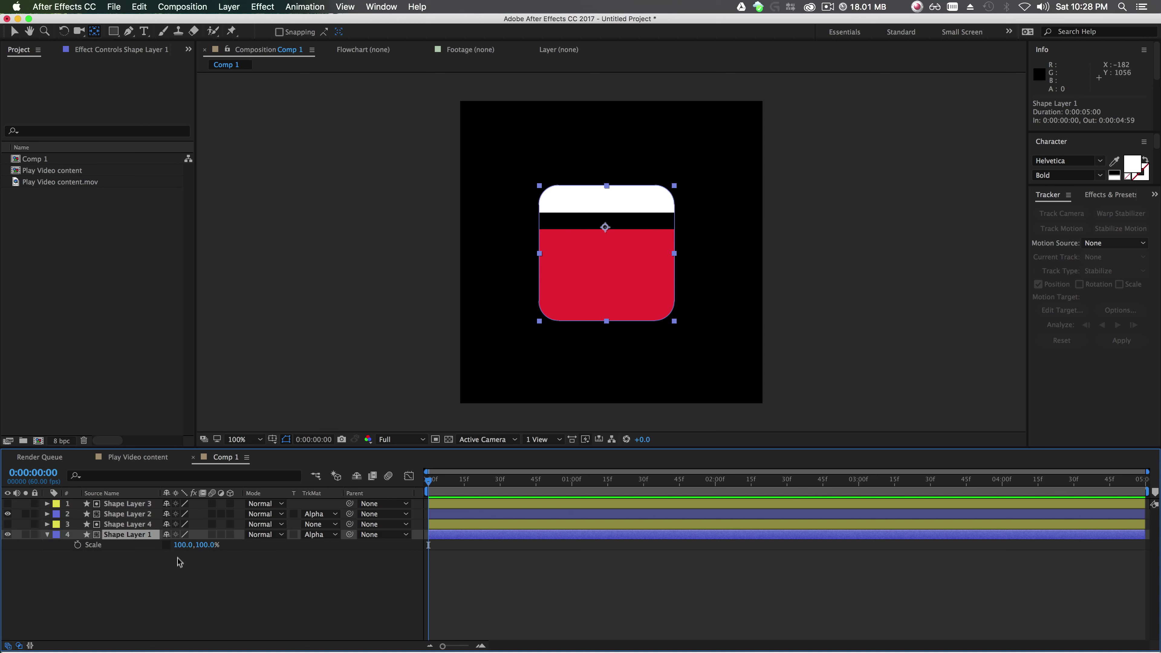
drag(429, 478, 569, 499)
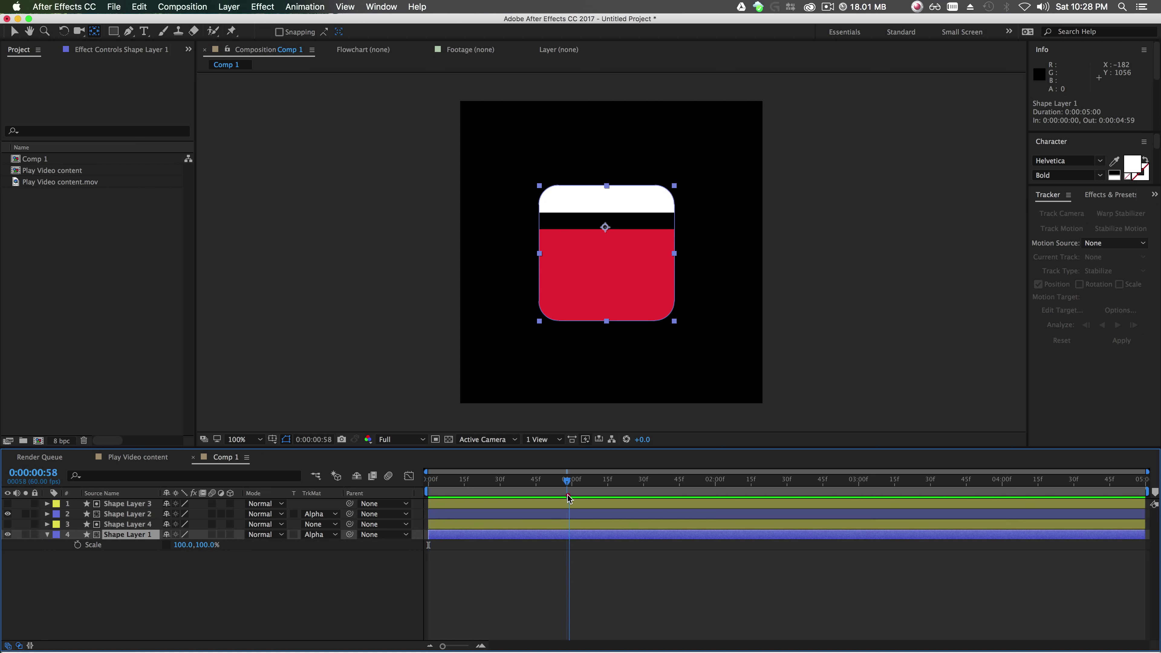
click(77, 545)
drag(568, 482, 490, 524)
mouse_move(204, 545)
mouse_down()
mouse_move(191, 546)
mouse_move(203, 551)
mouse_up()
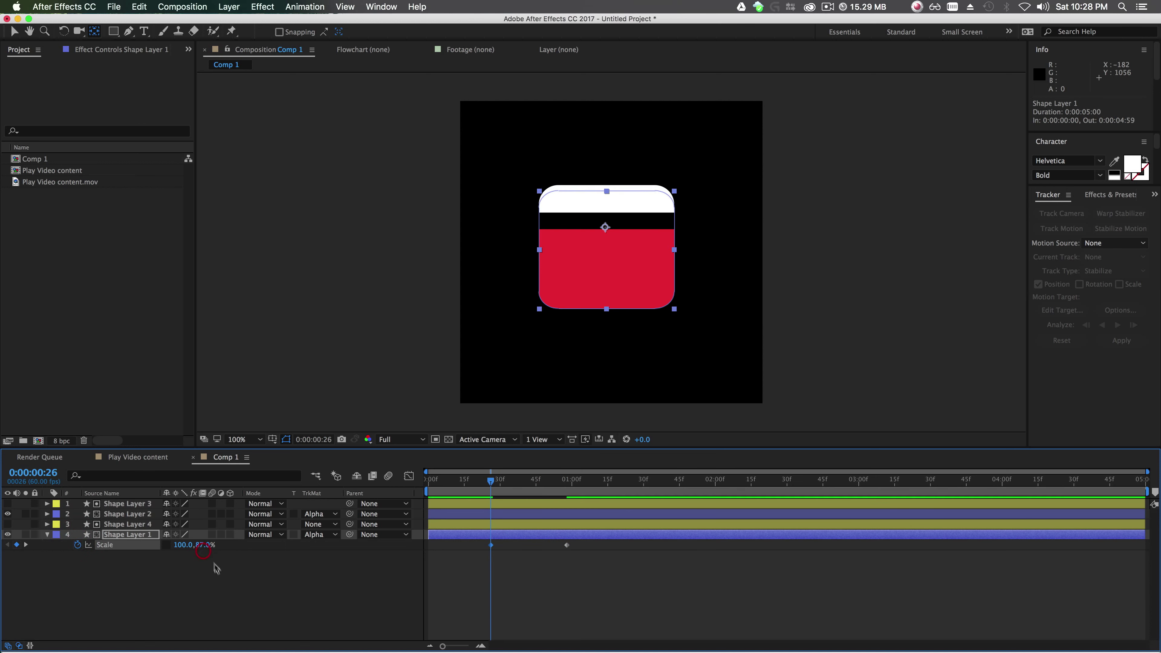
Preview the red area's scale animation and return to its first keyframe at 0:00:00:26.
key(space)
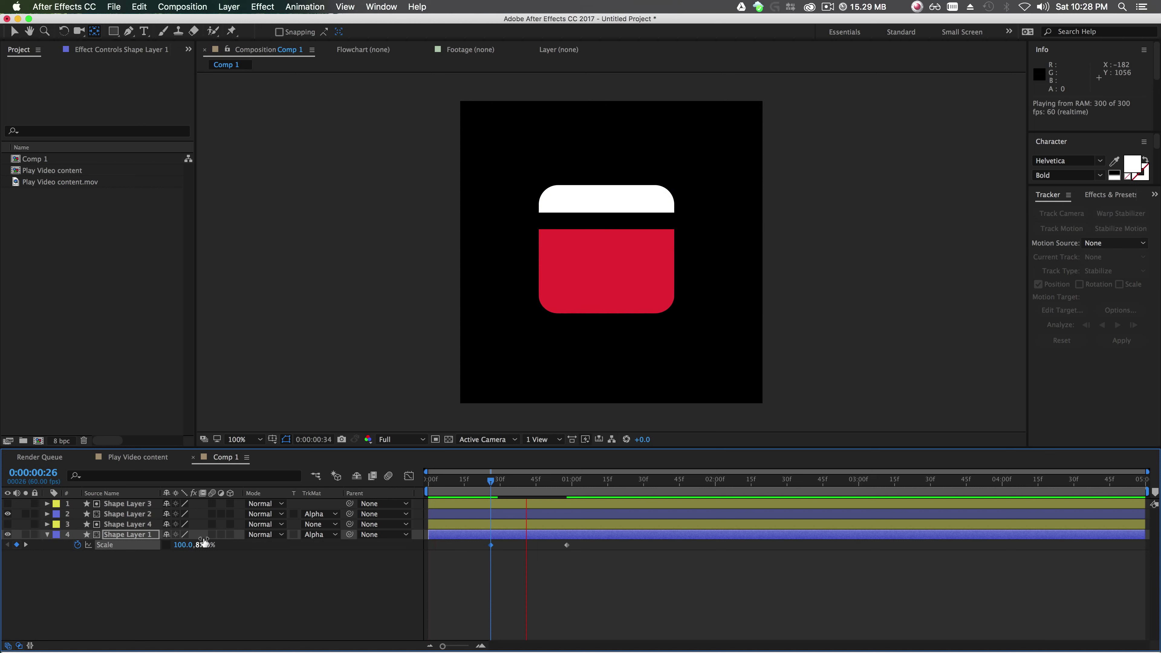
key(space)
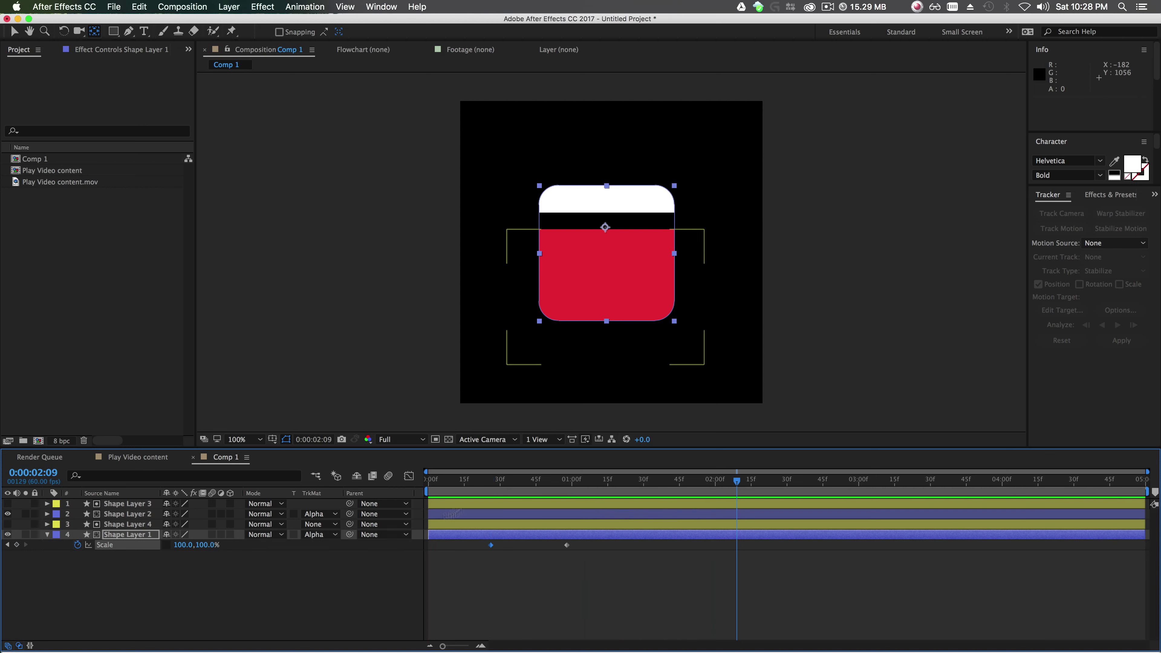
click(490, 483)
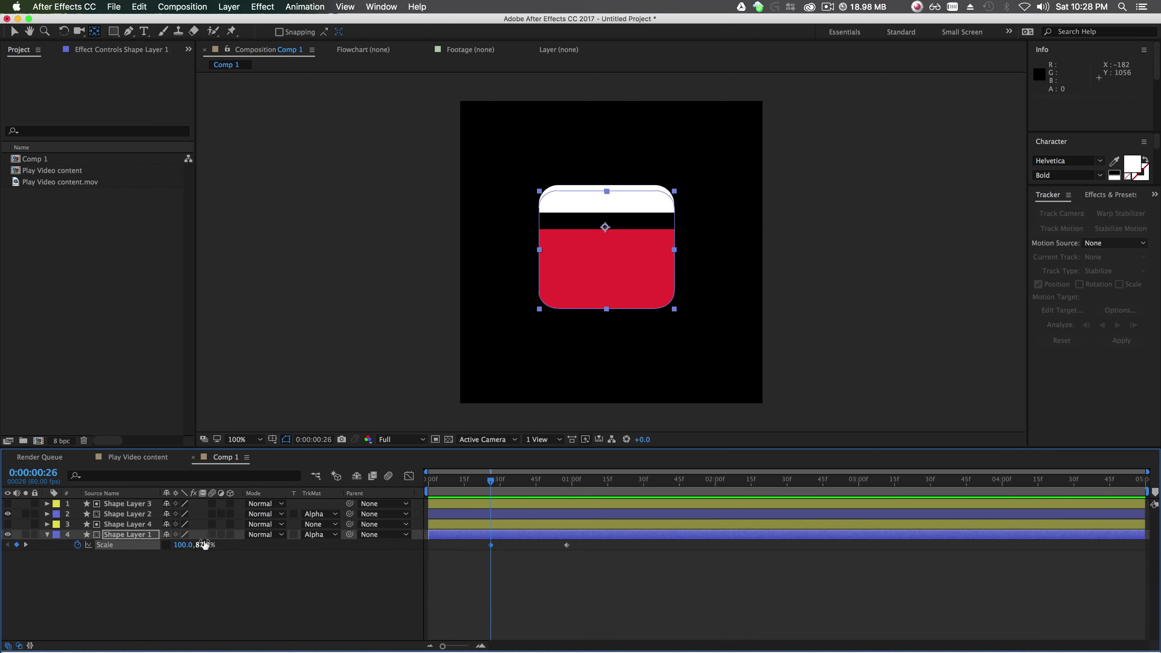
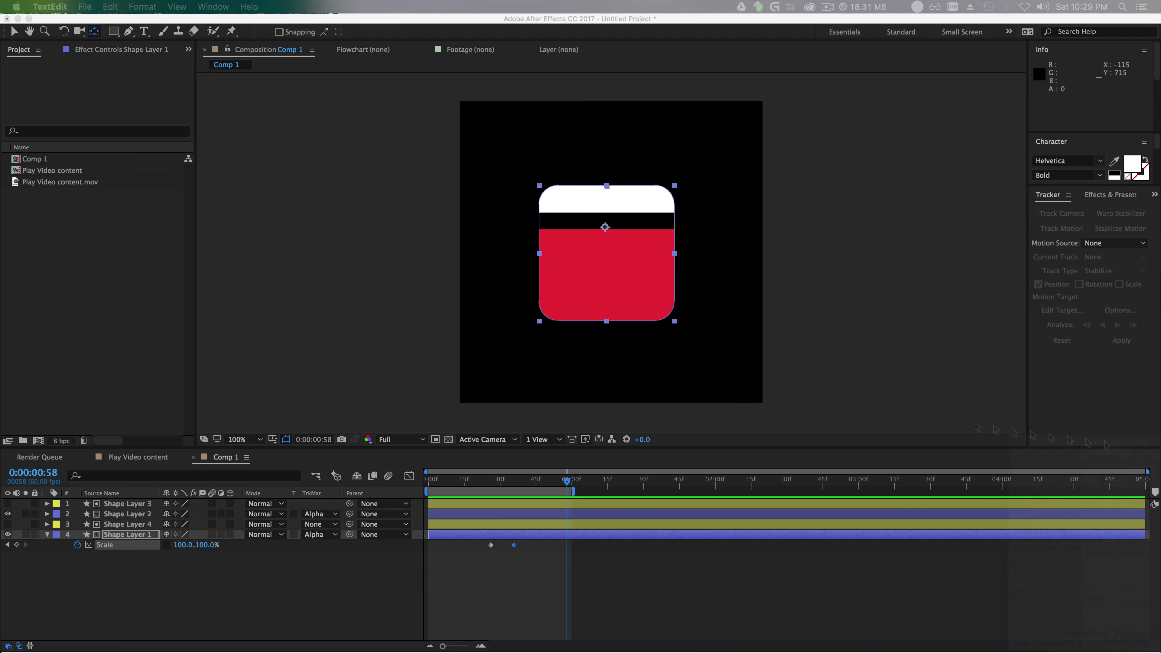
Copy the entire bounce expression (amp = .2, freq = 3.0, decay = 7.0) from the TextEdit document and minimize its window without saving.
drag(550, 249, 413, 122)
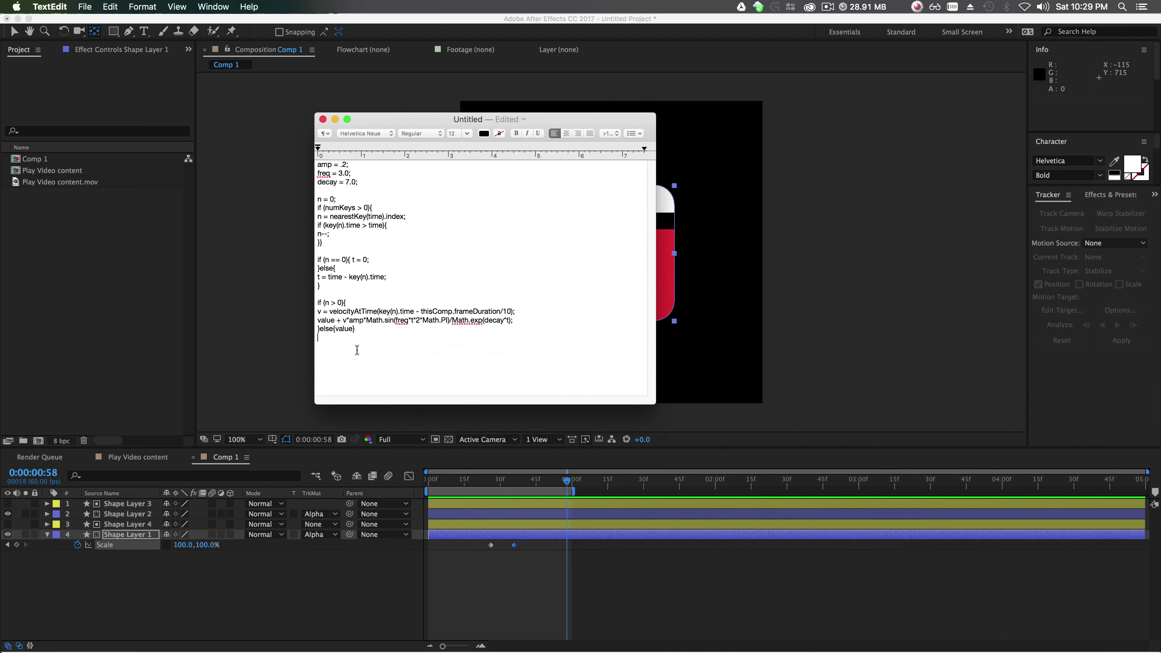
drag(357, 350, 257, 140)
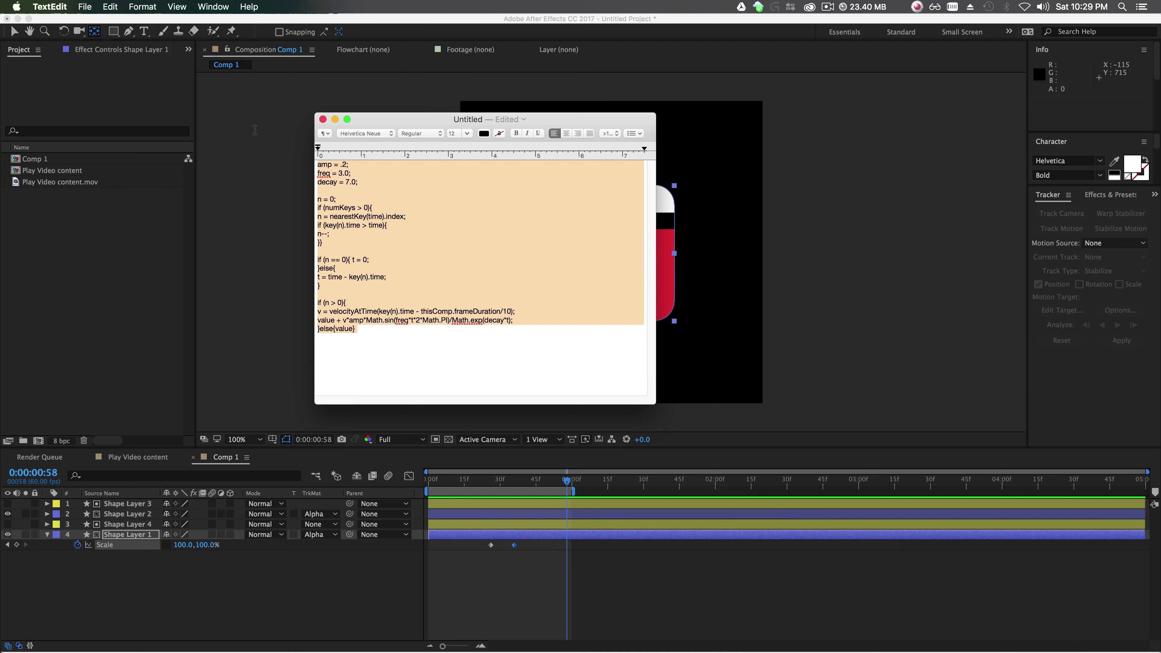
drag(426, 121, 511, 105)
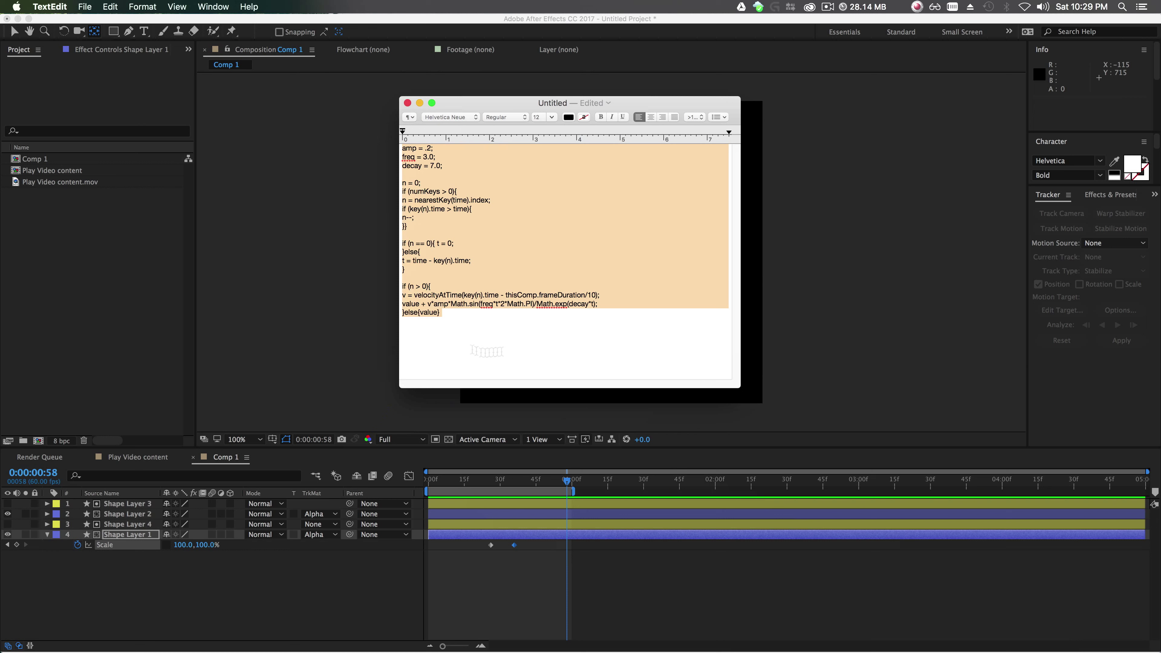
click(468, 322)
key(super+a)
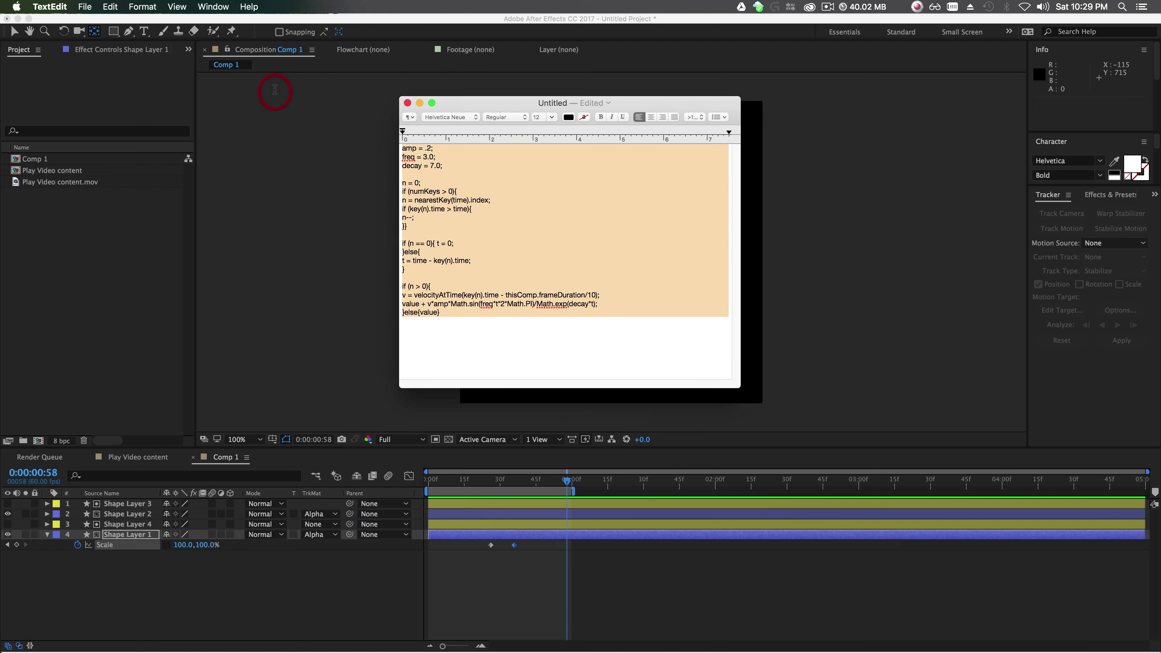
key(super+c)
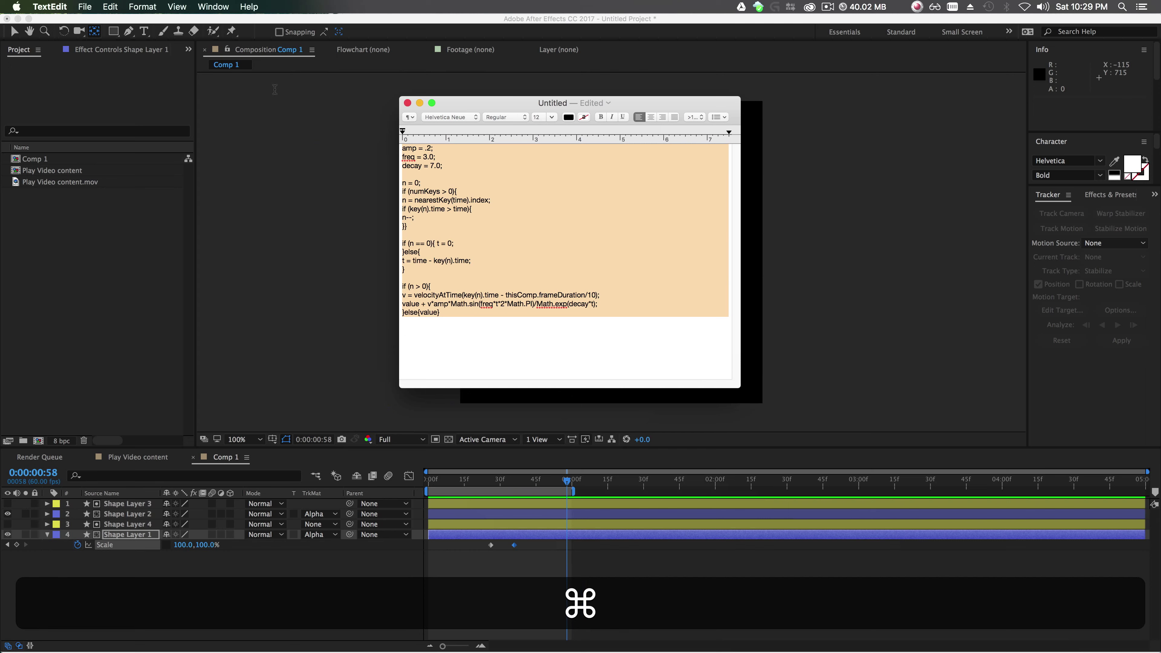
drag(483, 104, 536, 101)
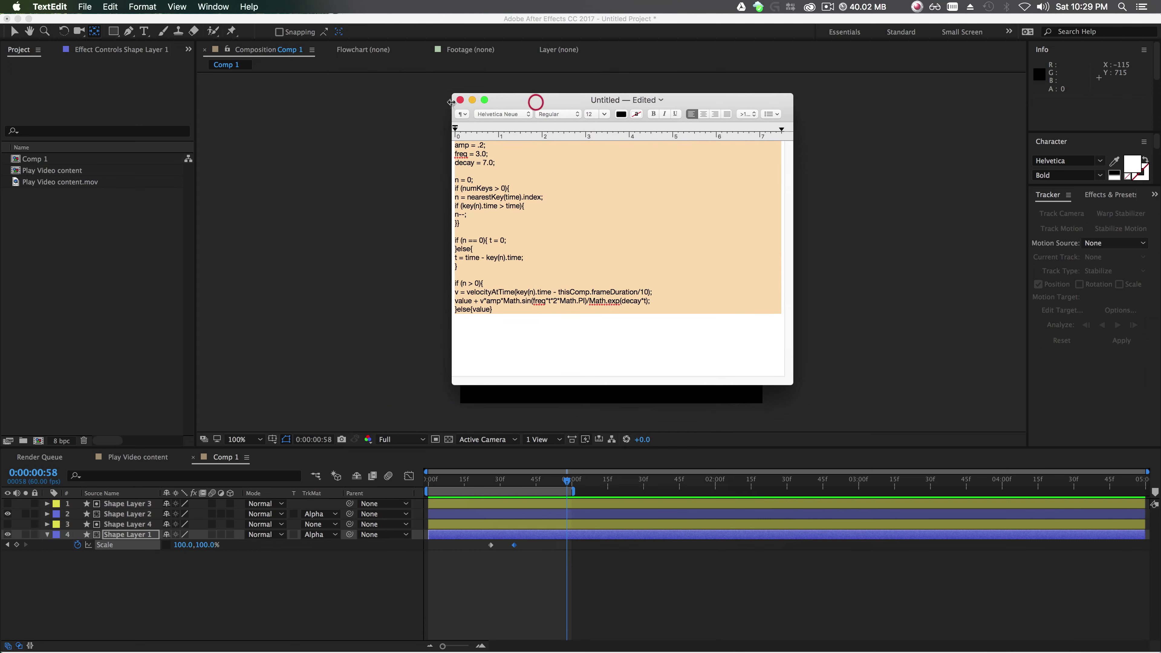
click(460, 100)
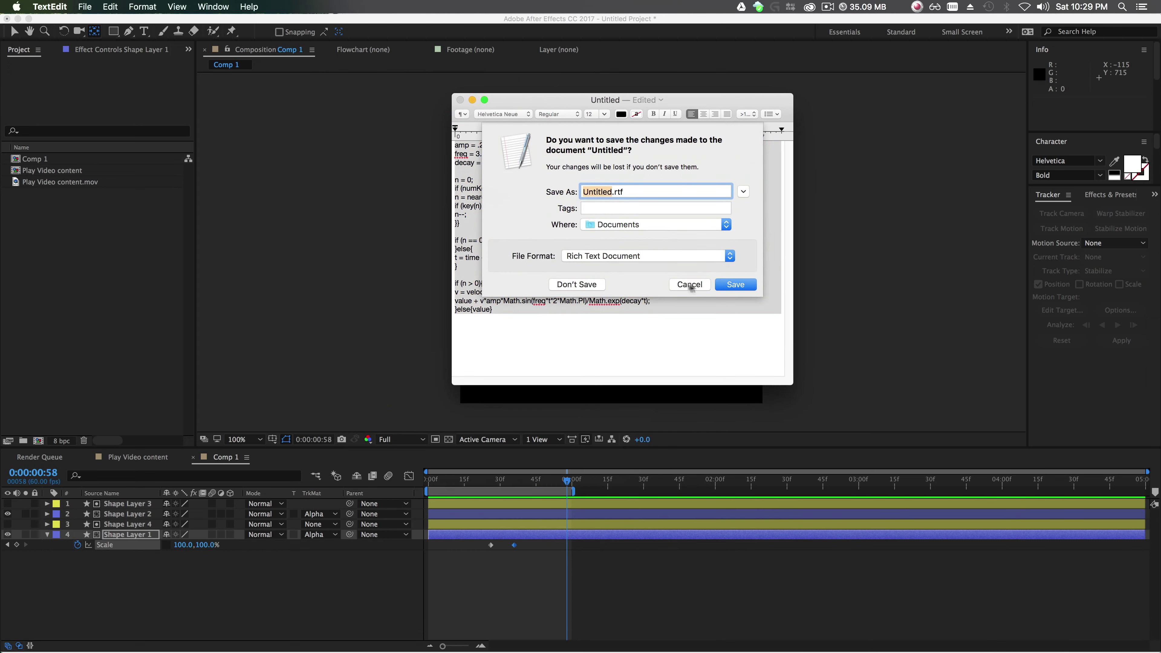
click(690, 284)
click(472, 100)
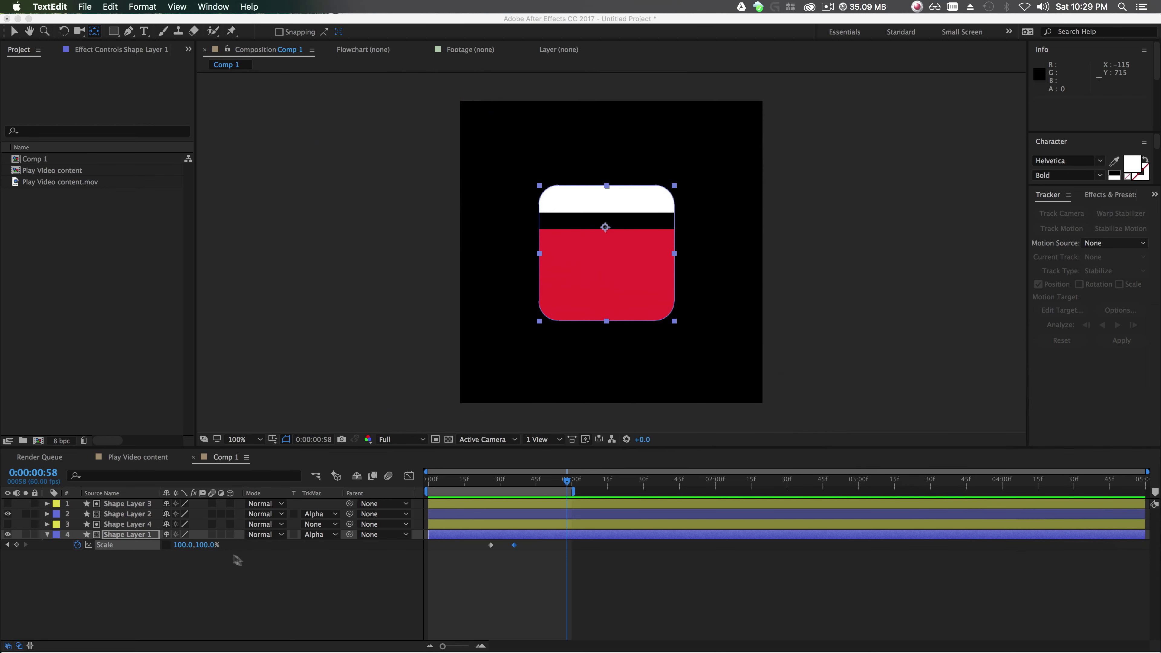
Switch back to After Effects, apply the copied bounce expression to Shape Layer 1's Scale and preview the motion.
alt+click(77, 544)
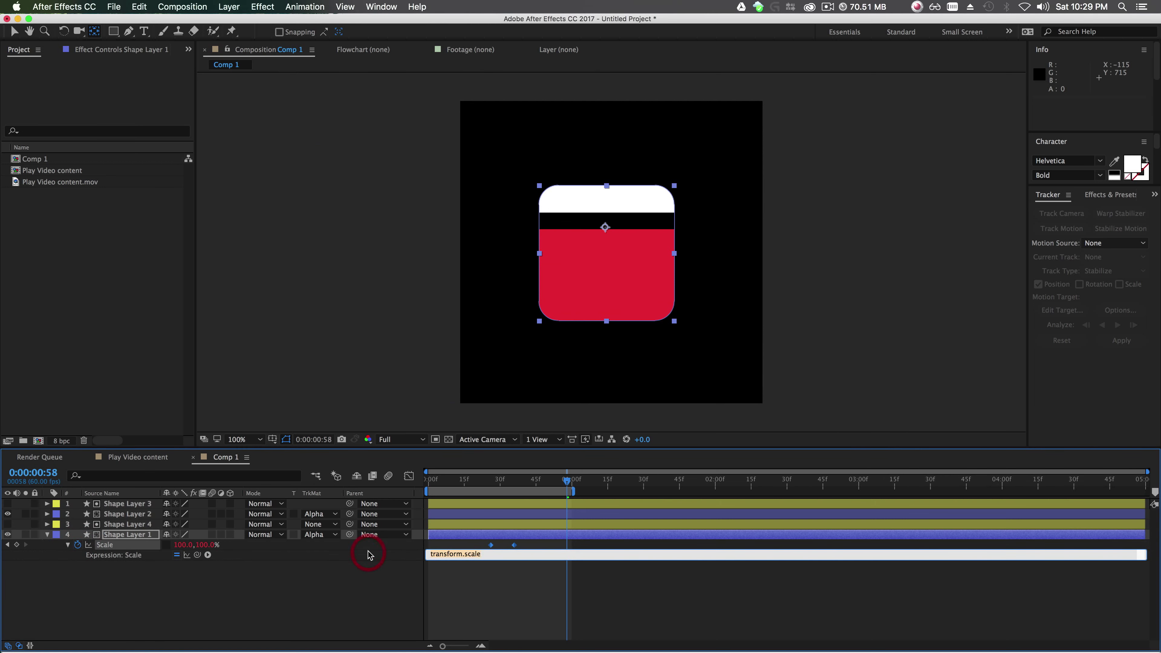
key(super+v)
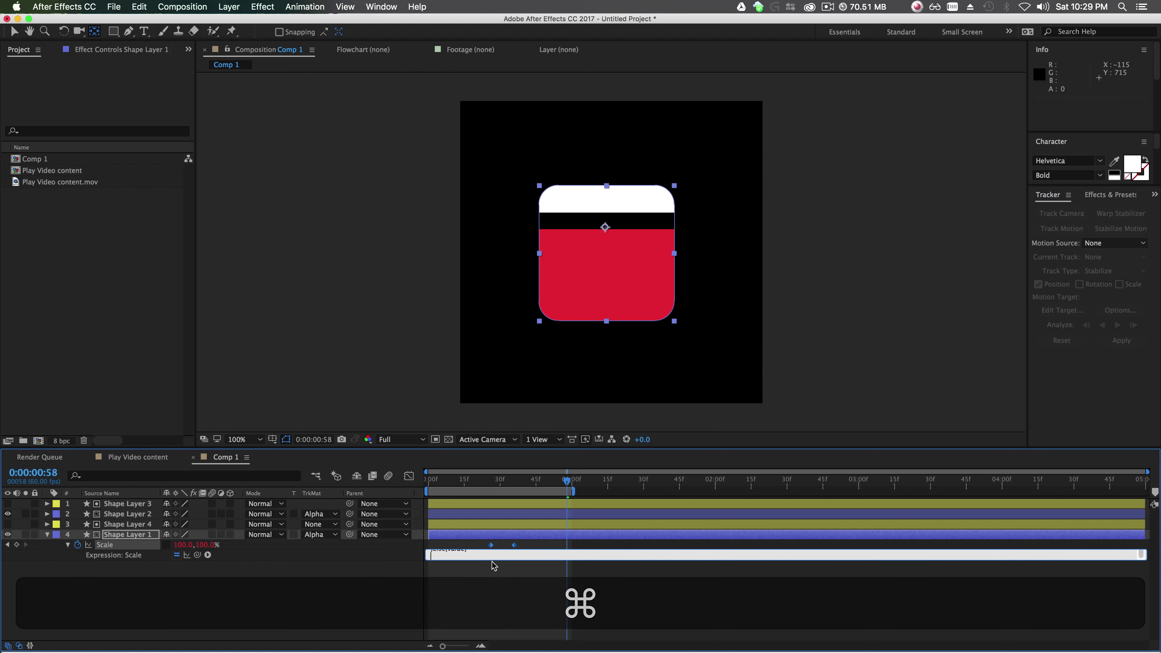
key(KP_Enter)
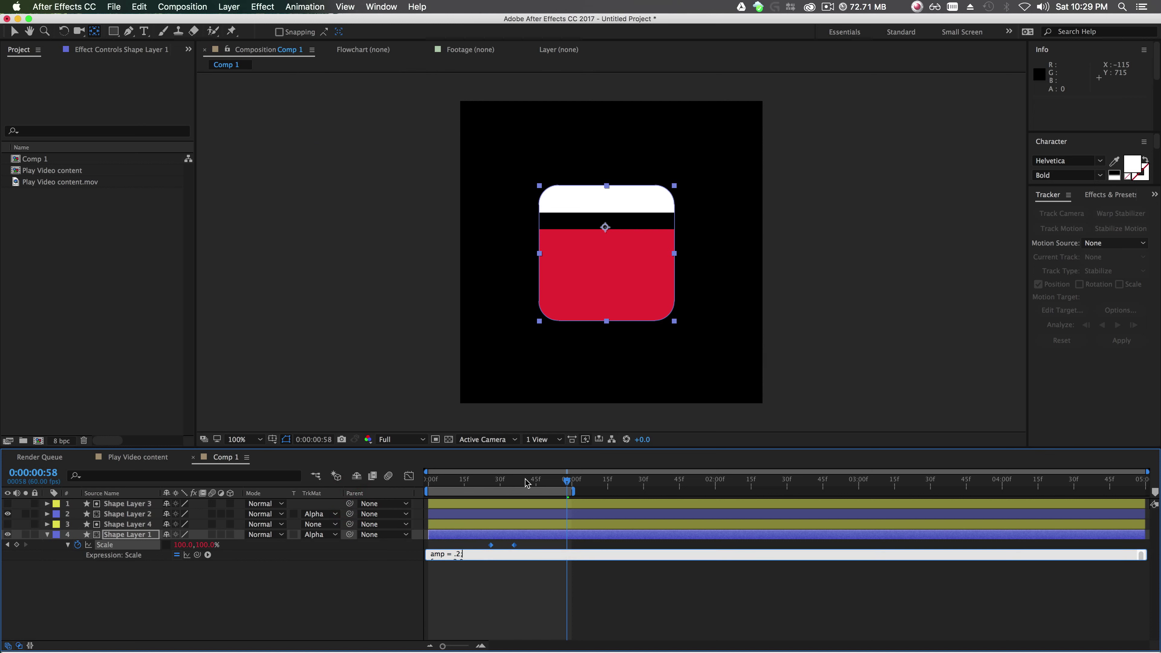
key(space)
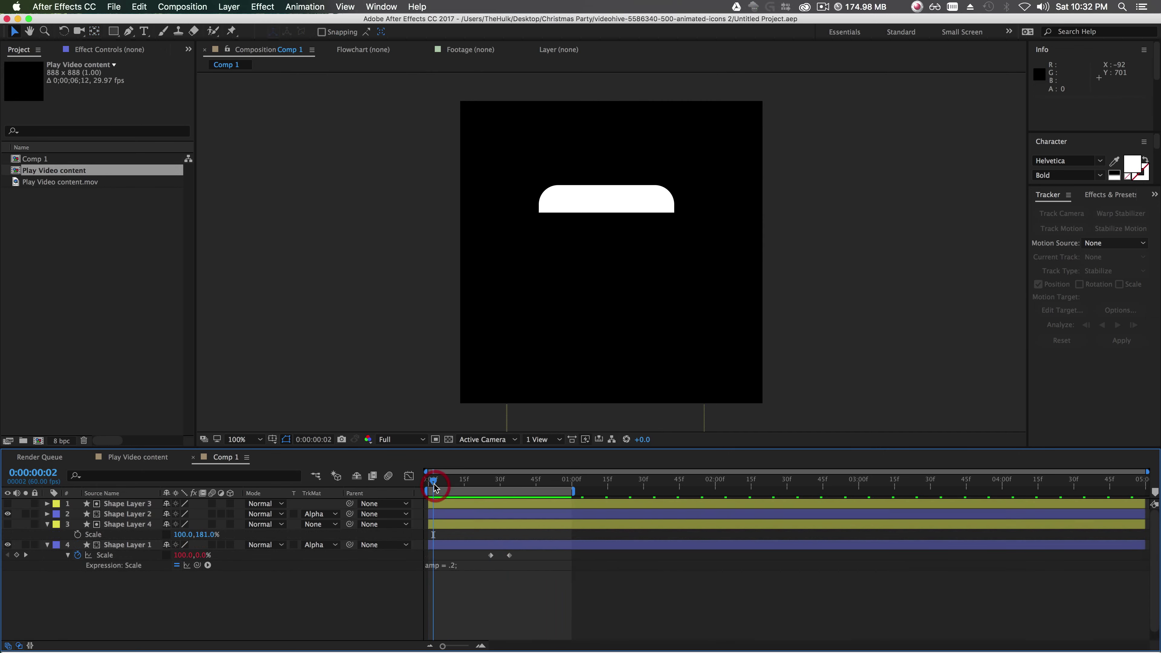
Try Easy Ease on both Scale keyframes of Shape Layer 1, undo it and preview the uneased motion from the start.
drag(434, 487, 493, 485)
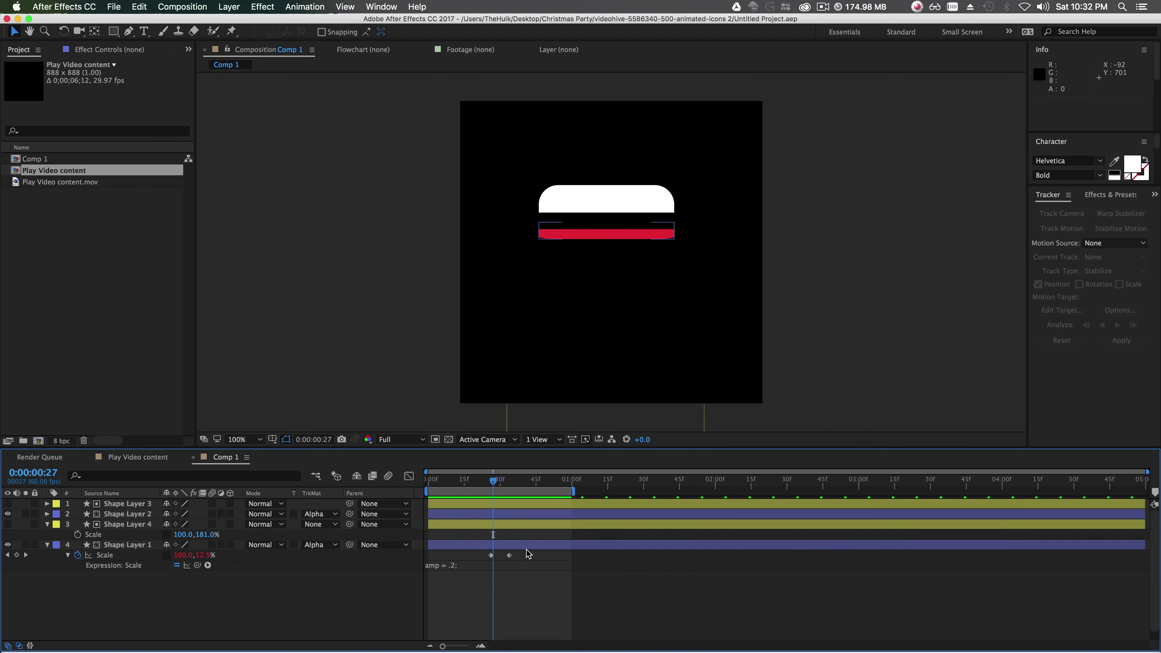
click(491, 554)
right_click(491, 555)
mouse_move(551, 640)
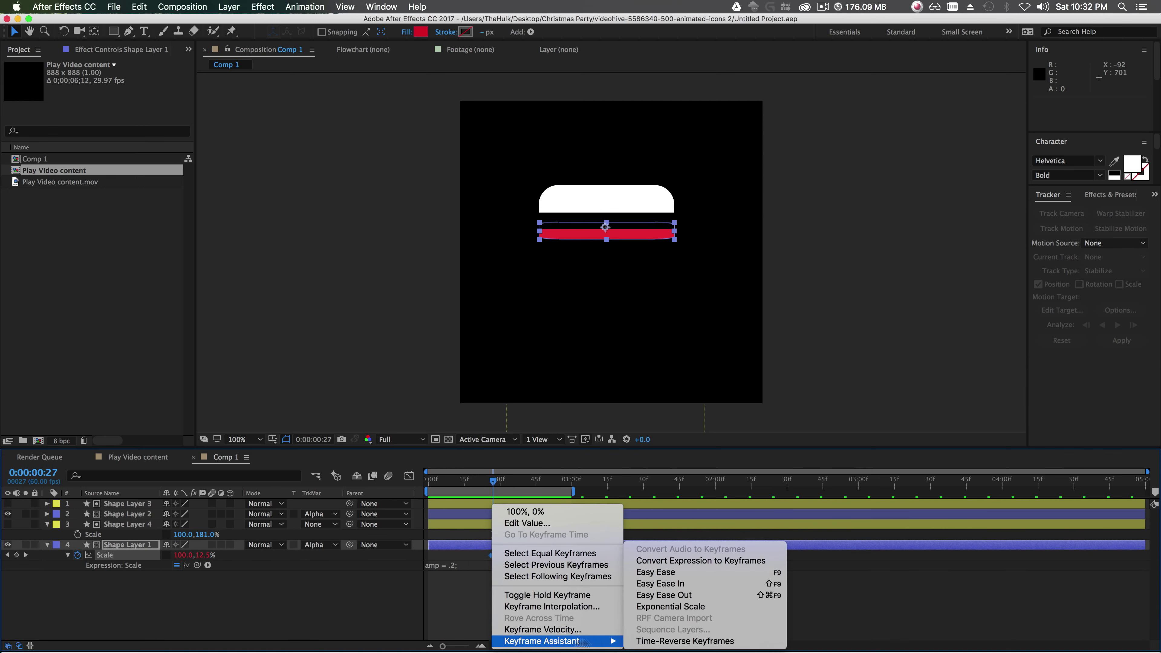
click(667, 575)
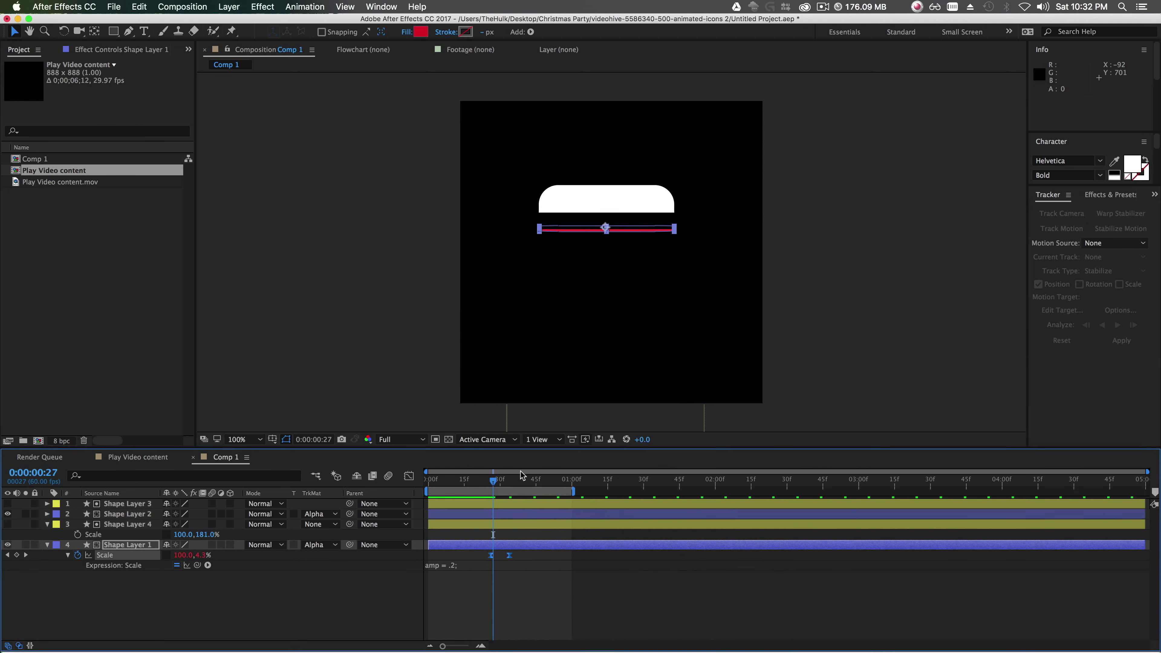
drag(492, 484, 424, 499)
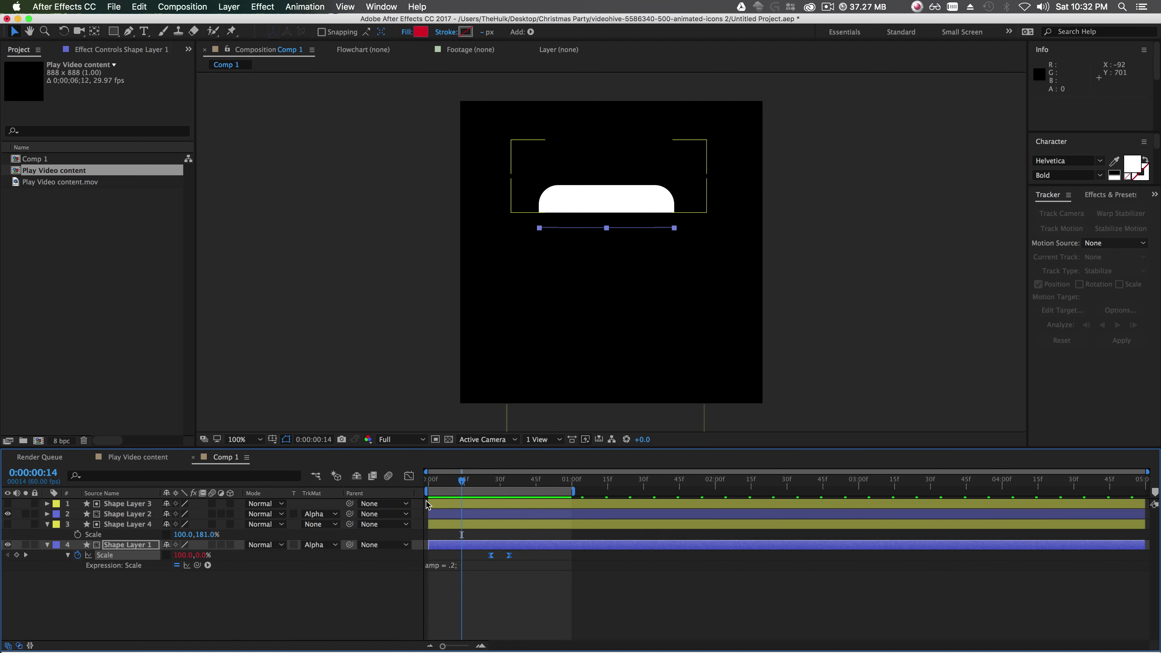
key(super+z)
key(space)
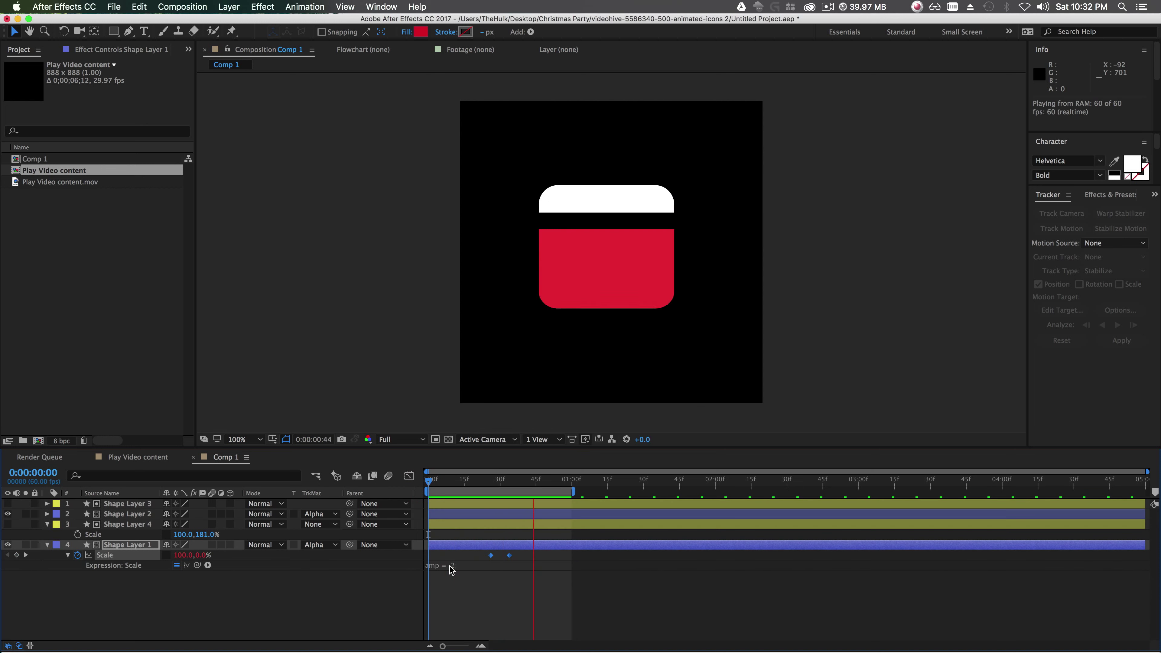
Apply Easy Ease to both Scale keyframes of Shape Layer 1 and preview the animation from the start.
click(490, 556)
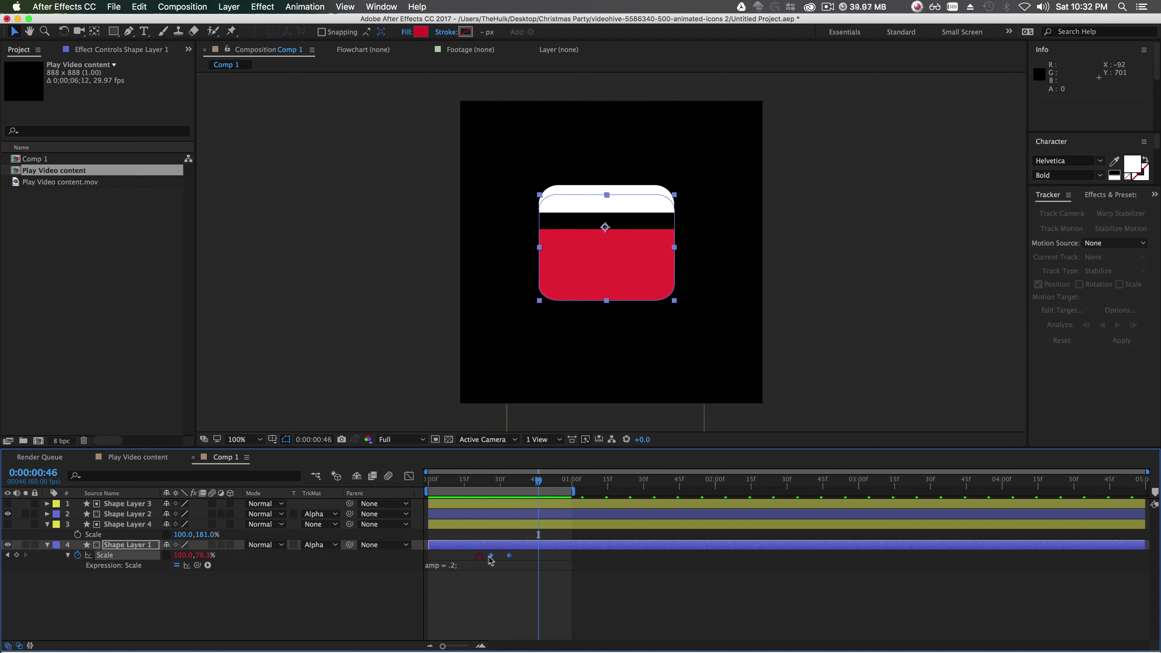
right_click(491, 556)
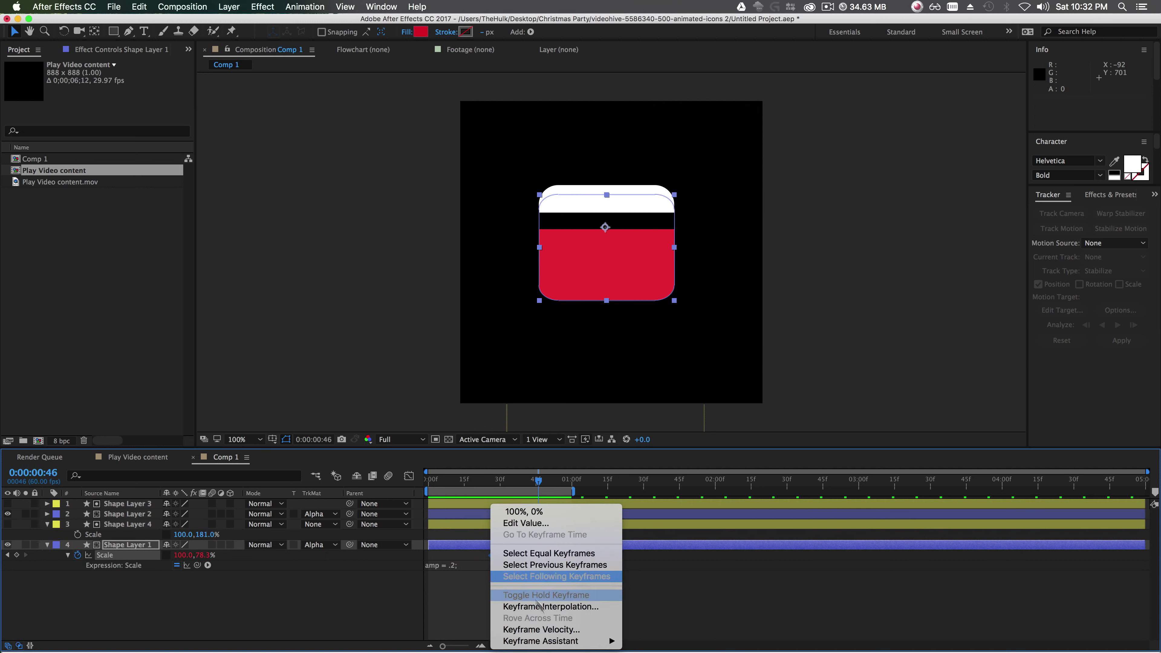
mouse_move(548, 641)
click(671, 572)
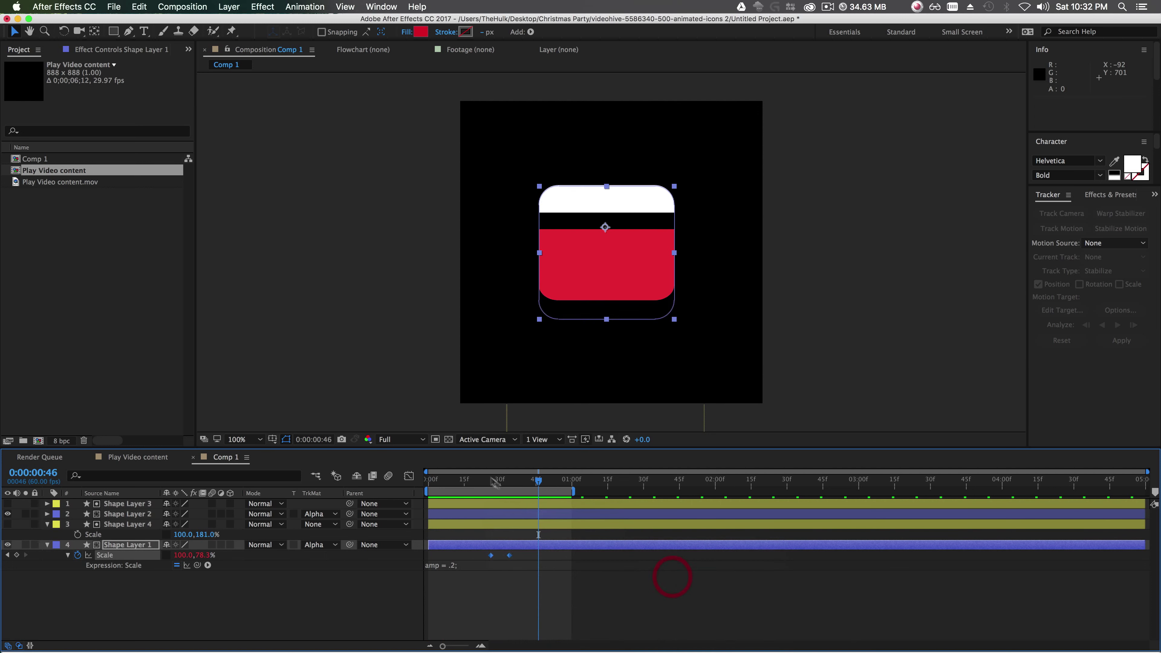
key(space)
click(393, 488)
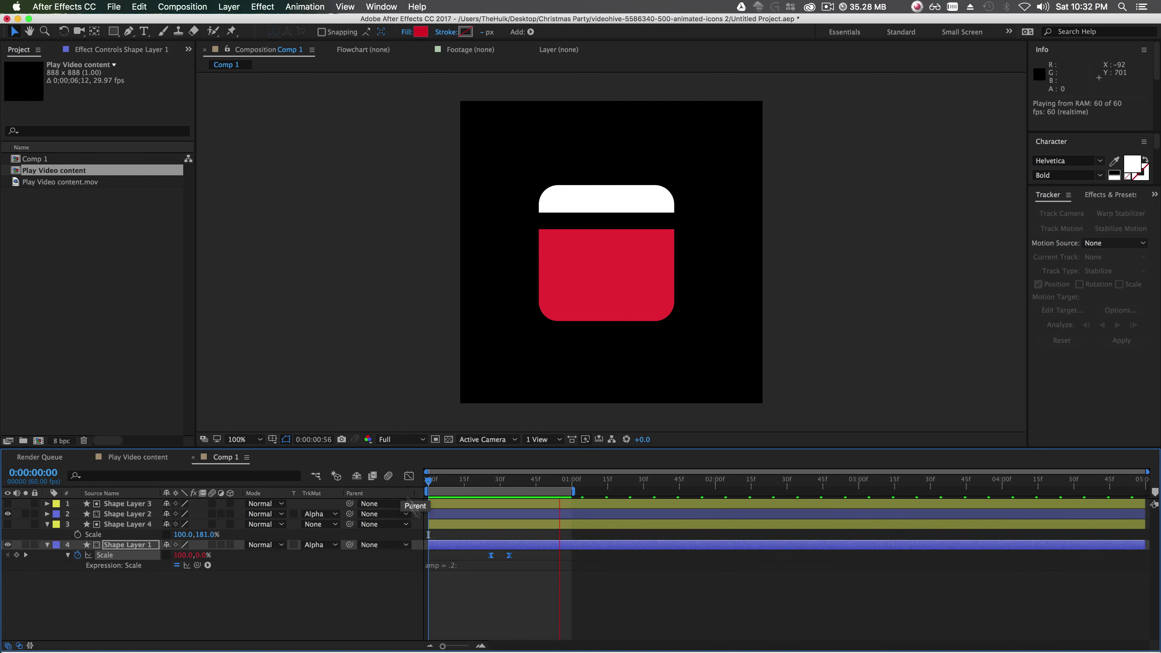
key(space)
Animate Shape Layer 2's Position from about 484, 630.2 at 0:00:00:26 to 484, 502.2 at the time of Shape Layer 1's second Scale keyframe.
click(146, 514)
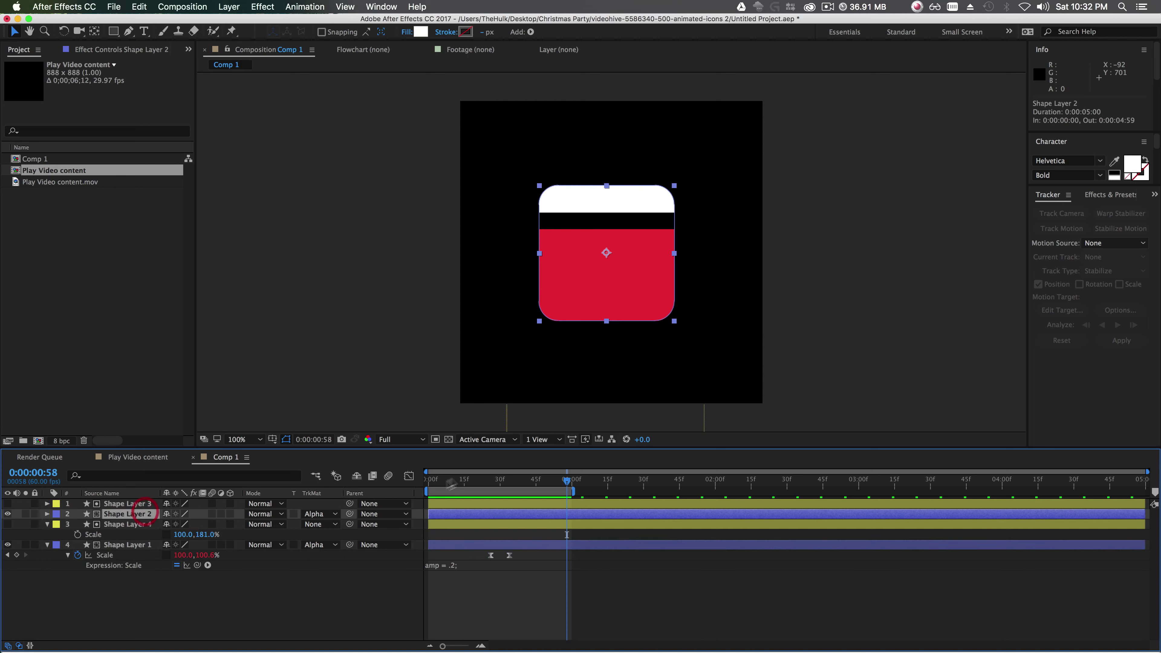
click(490, 497)
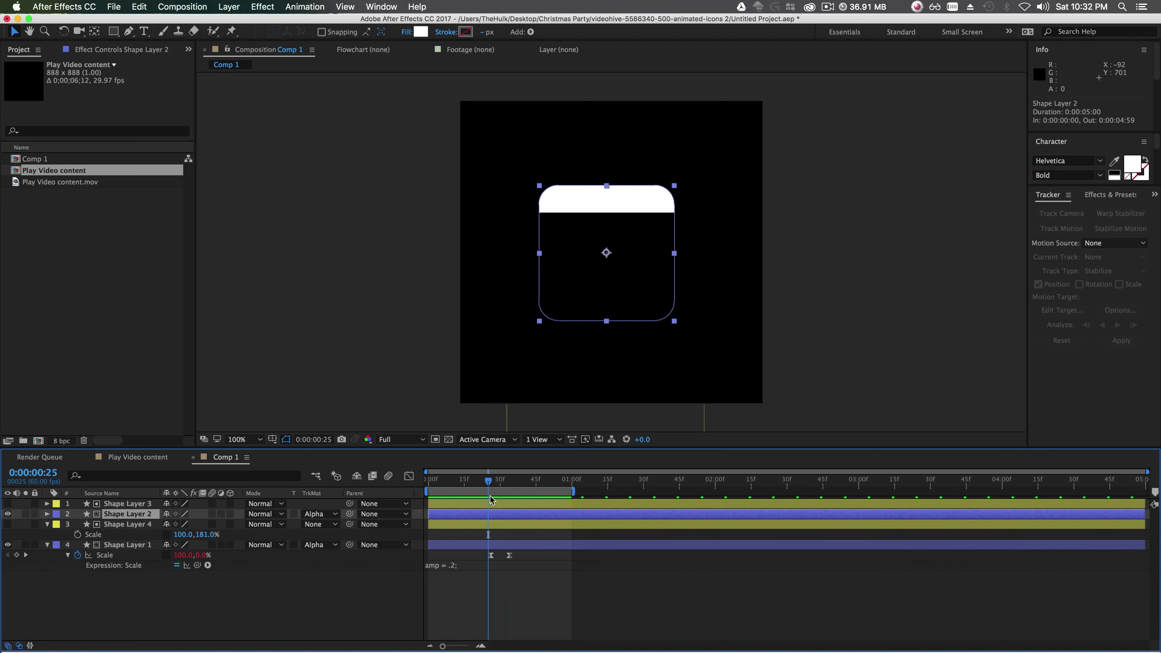
key(p)
click(493, 481)
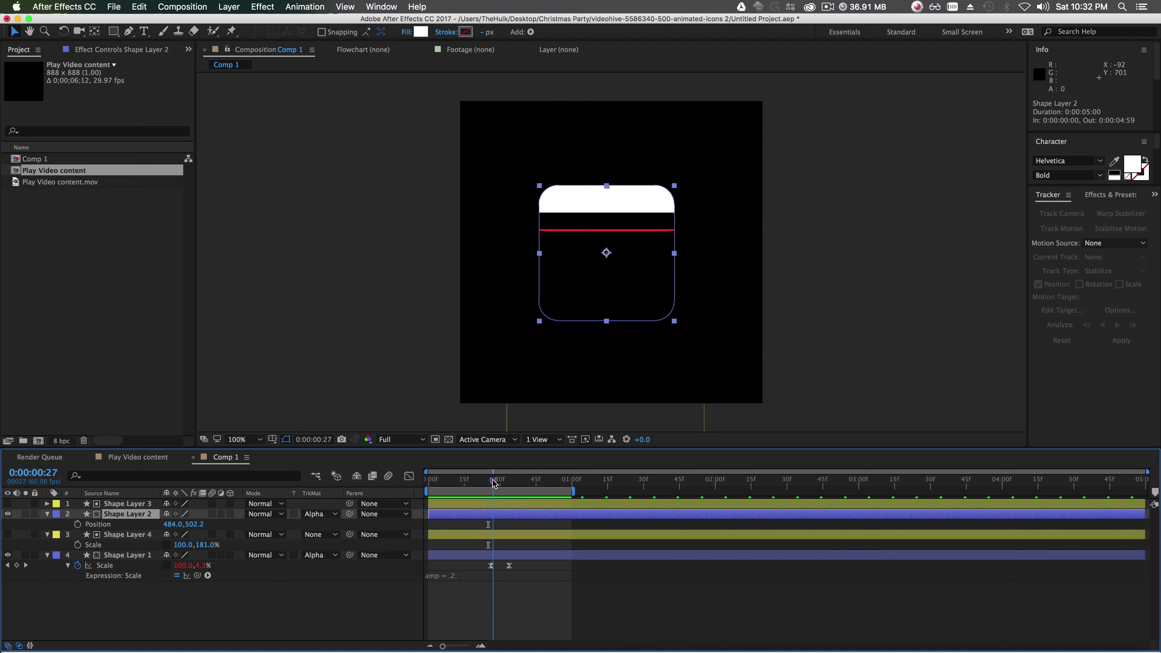
mouse_move(493, 481)
mouse_down()
mouse_move(508, 484)
mouse_move(490, 485)
mouse_up()
click(78, 524)
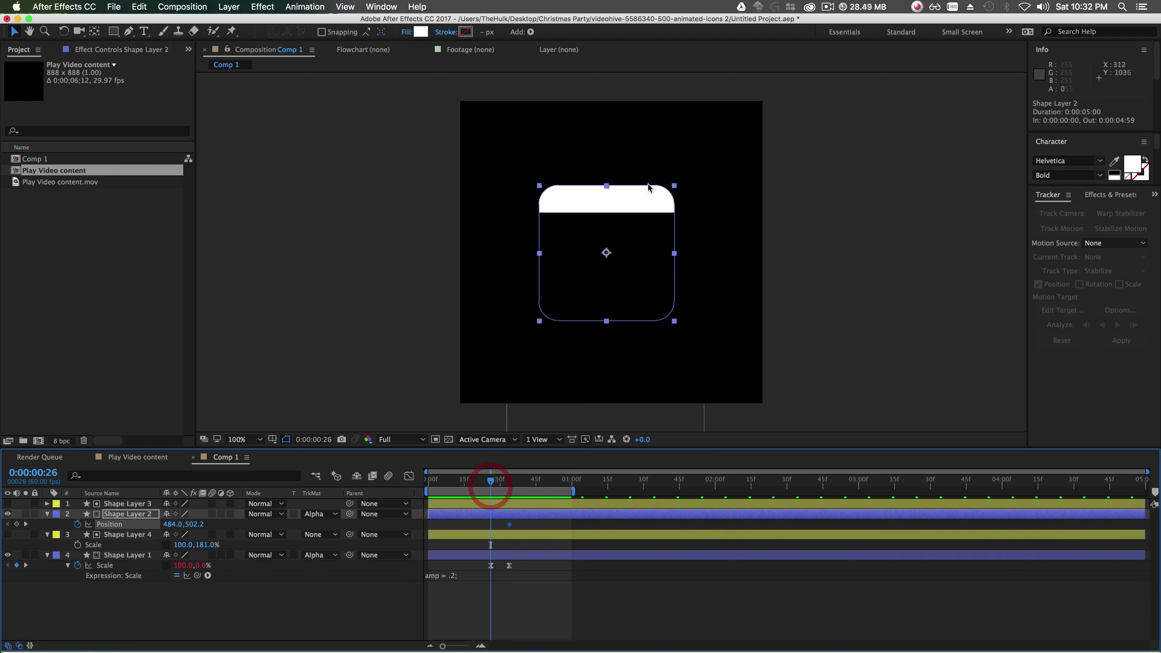
drag(637, 198, 637, 236)
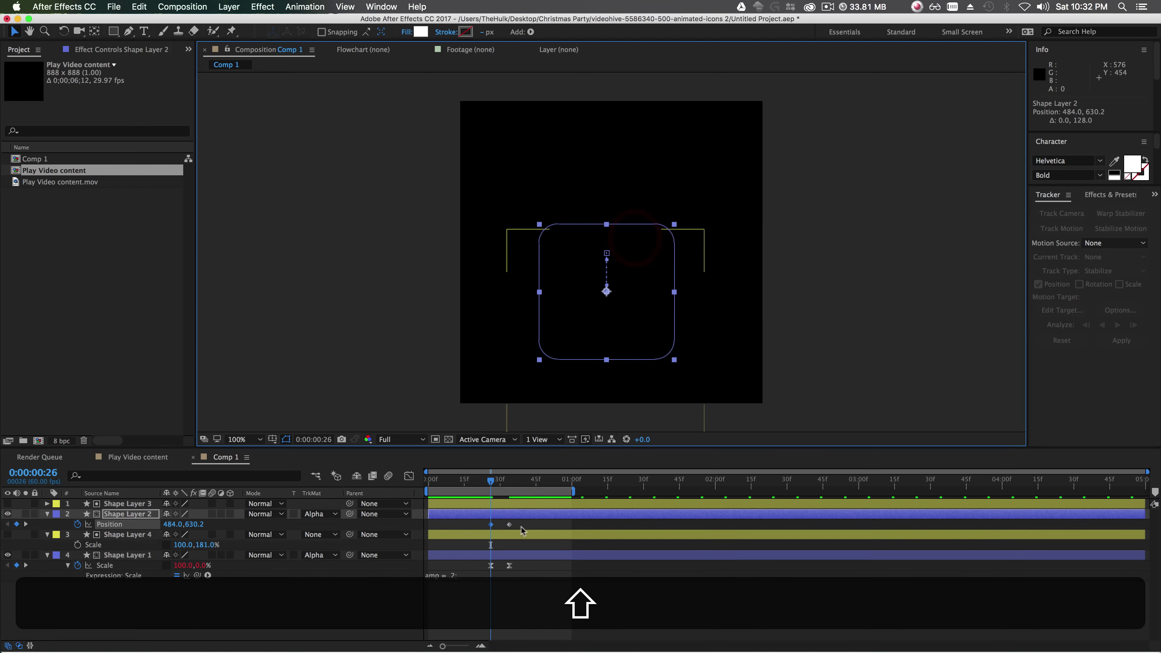
Apply the copied bounce expression to Shape Layer 2's Position.
alt+click(77, 524)
key(super+v)
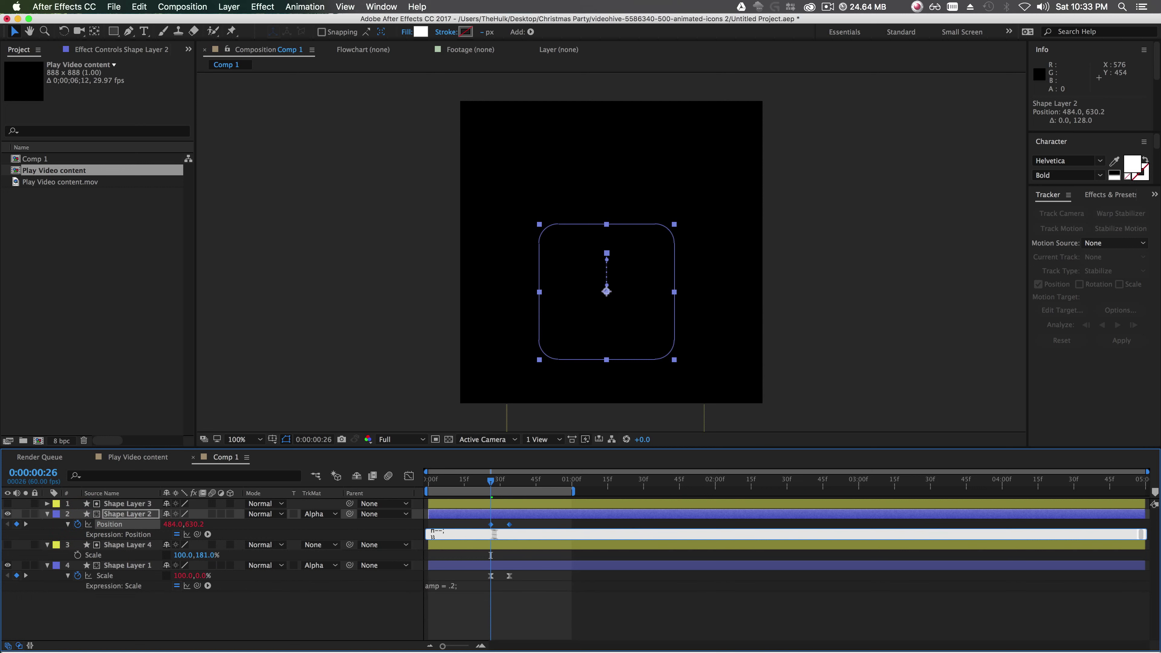
click(493, 534)
Apply Easy Ease to both Position keyframes of Shape Layer 2 and preview the animation from the start.
click(491, 524)
right_click(491, 524)
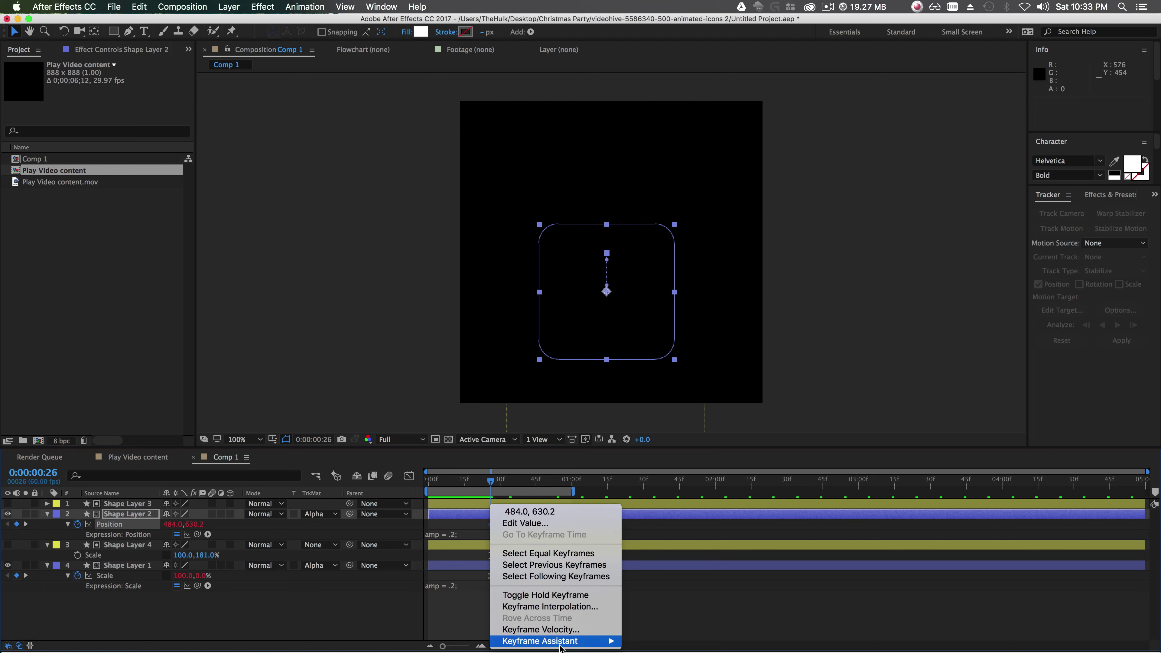
mouse_move(549, 641)
click(653, 572)
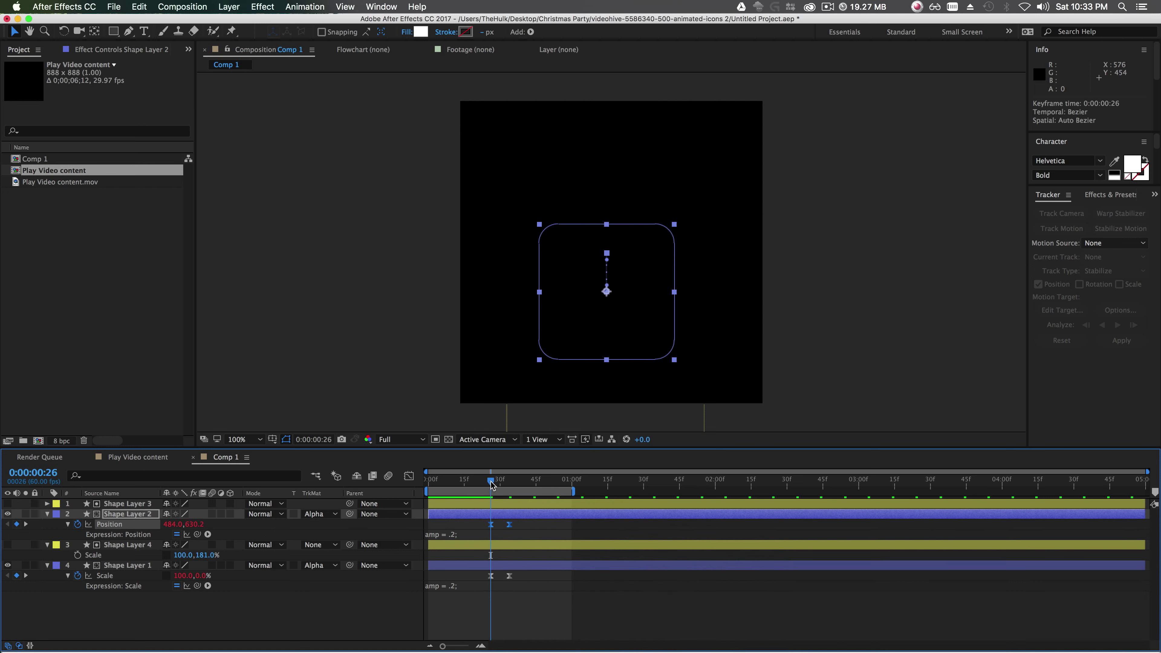
key(Home)
click(400, 494)
key(space)
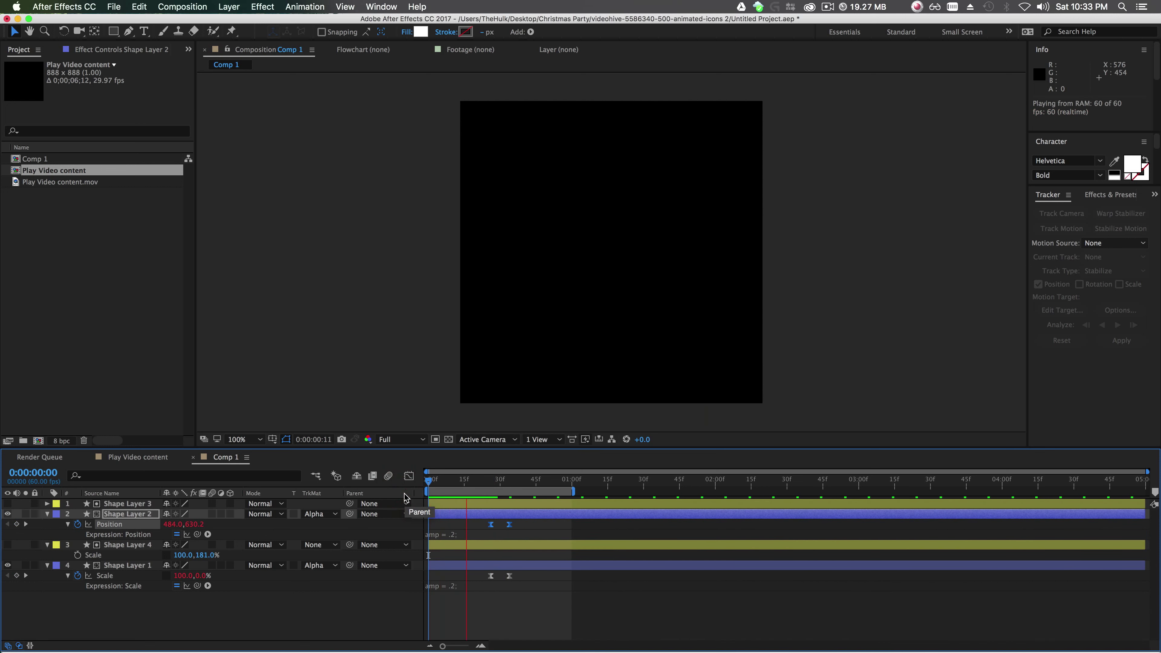
Shift Shape Layer 2 about three frames later in time and preview the offset motion.
drag(497, 515, 502, 516)
key(space)
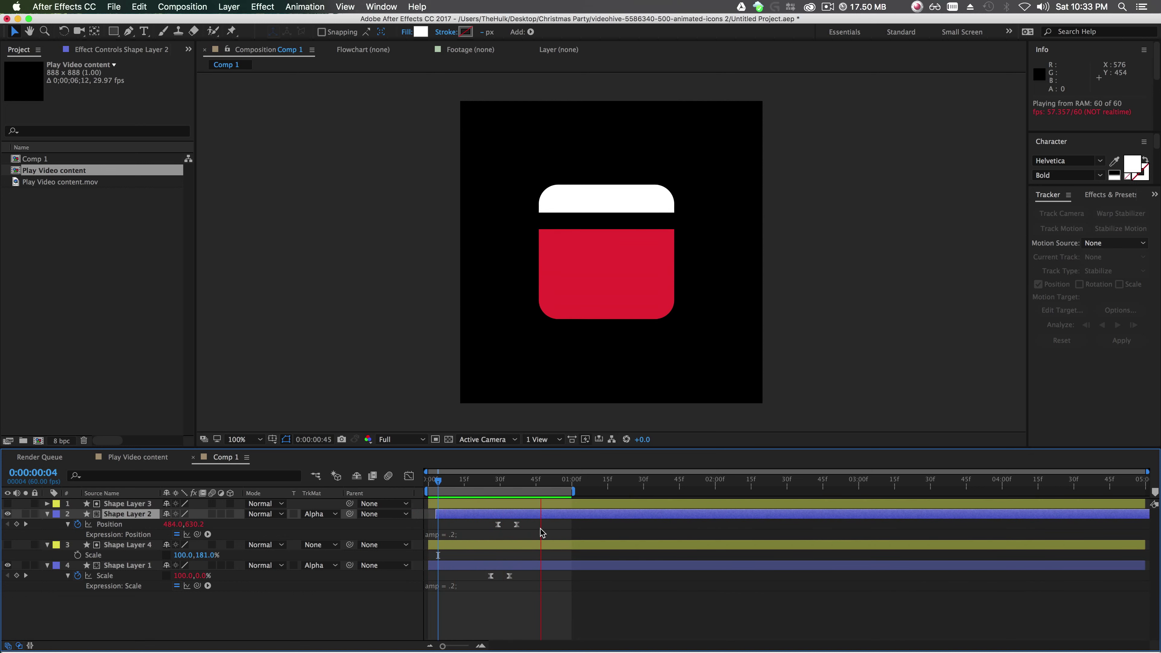
key(space)
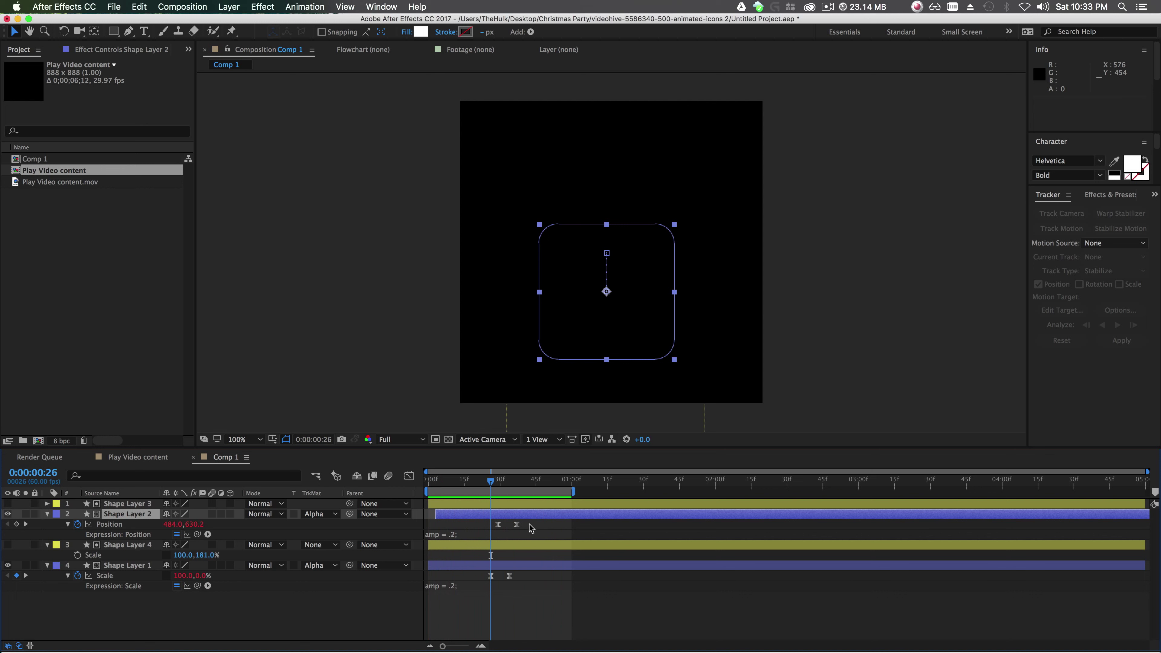
Move the second keyframes of both animated layers about four frames later, Shape Layer 1's Scale keyframe to 0:00:00:38, and preview the slower motion.
drag(531, 520, 519, 577)
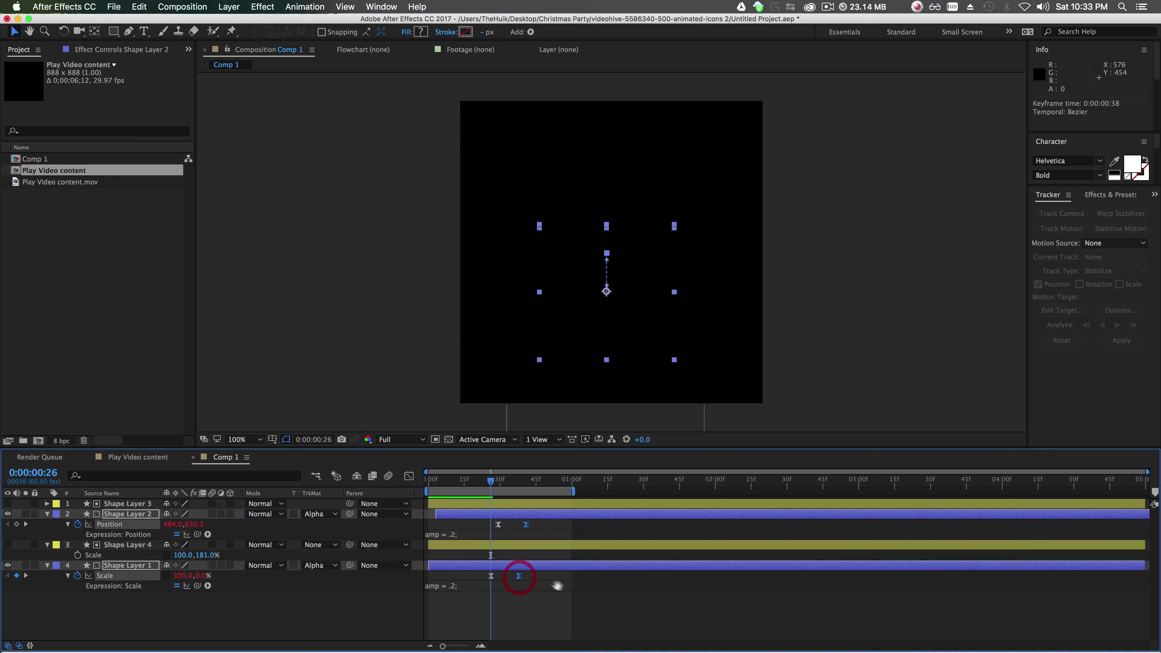
key(space)
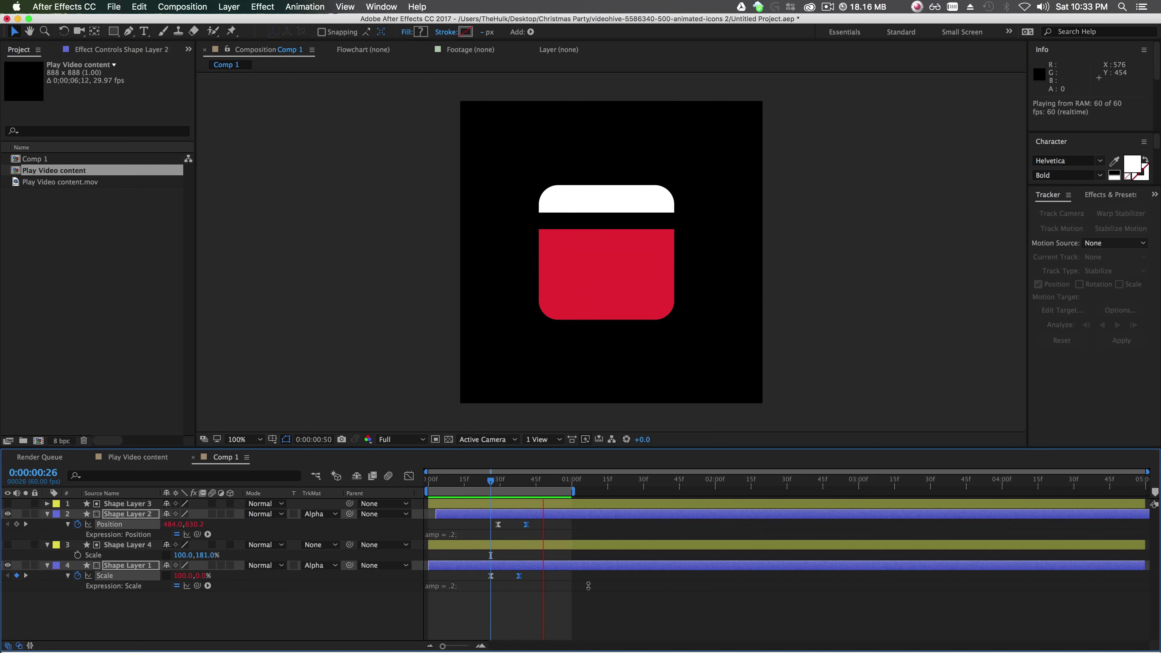
key(space)
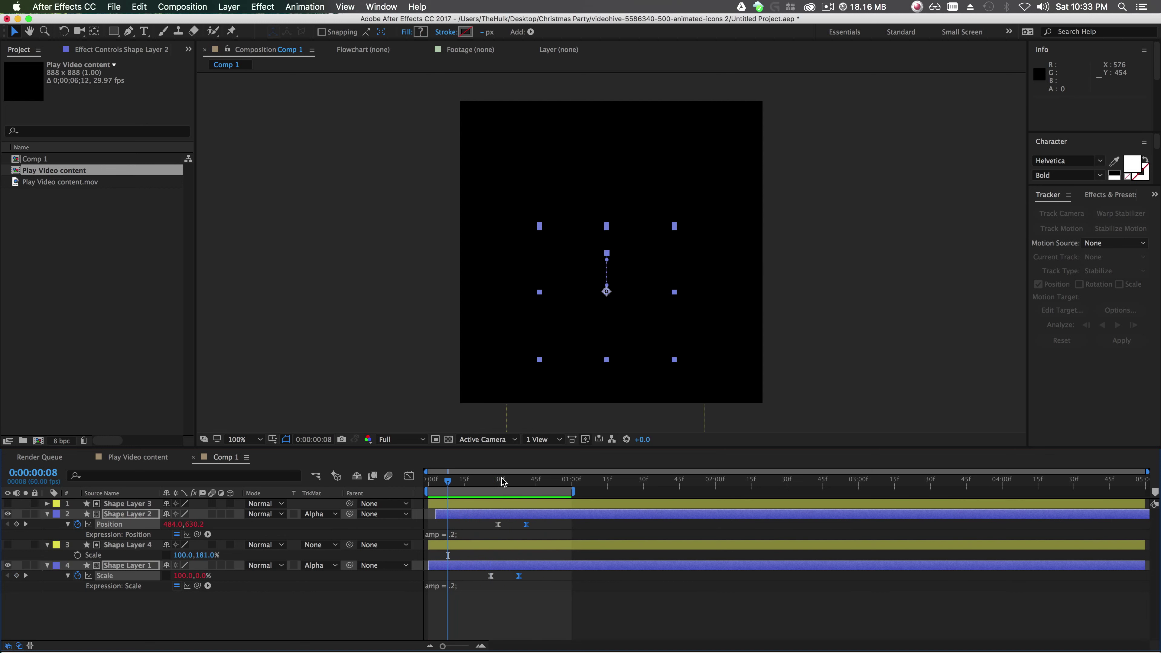
Scrub through the animation and compare it with the reference composition Play Video content.
drag(501, 481, 620, 519)
click(137, 456)
click(226, 457)
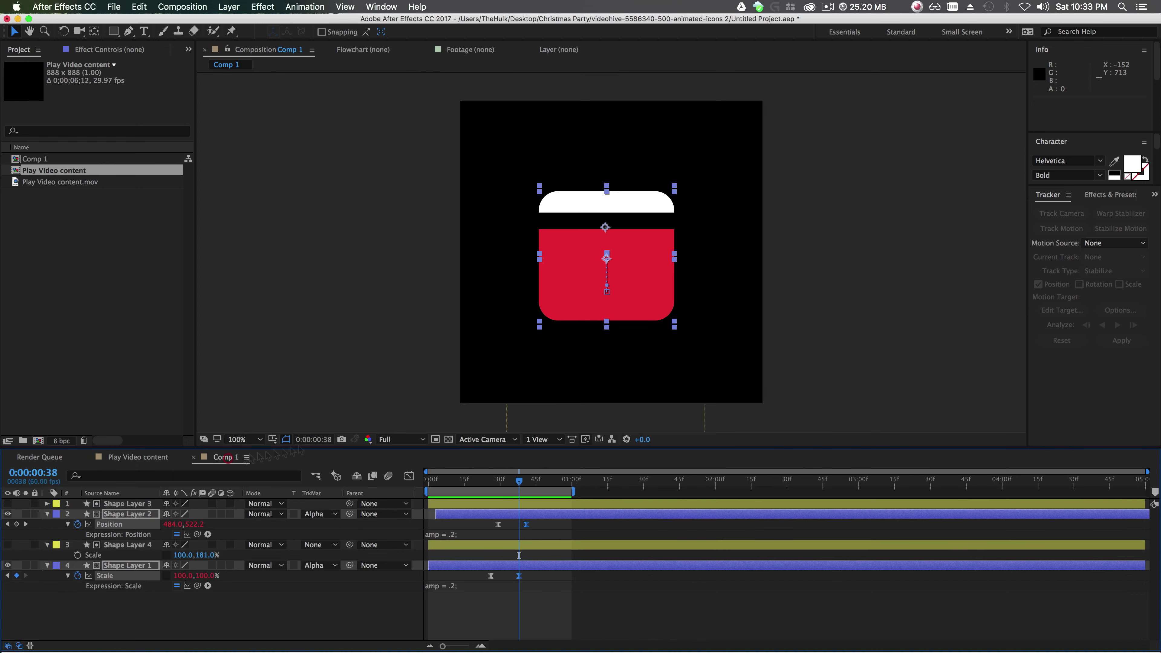
With no layer selected, draw a small circle on a new shape layer inside the white bar with the Ellipse tool.
click(857, 373)
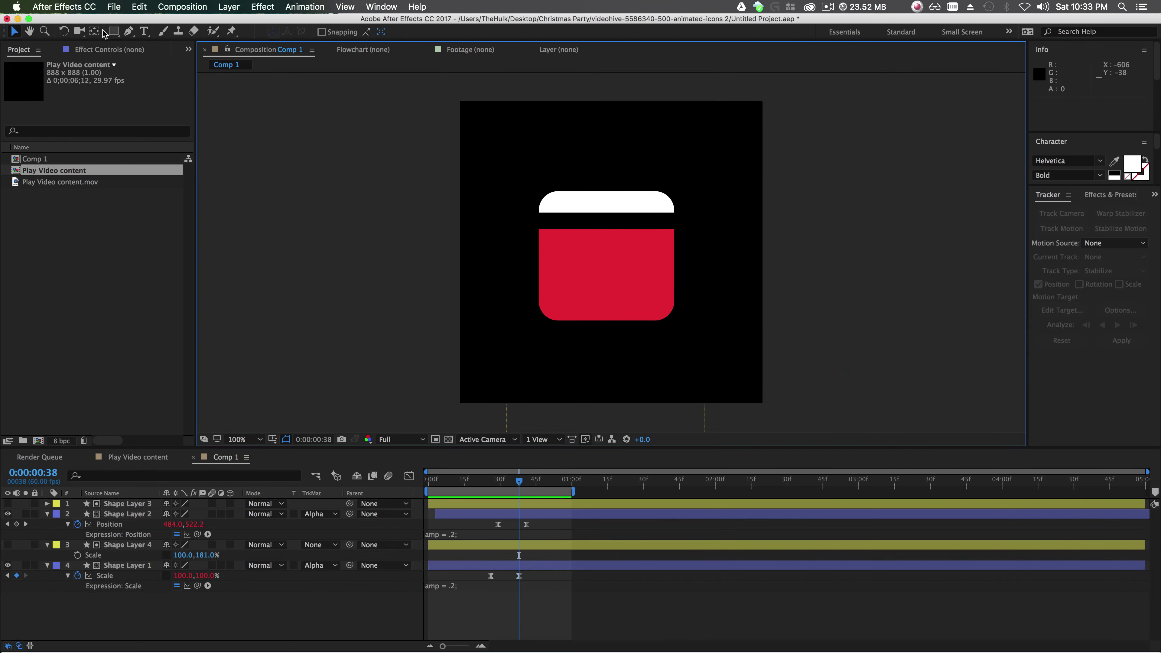
drag(119, 35, 175, 58)
key(period)
key(period)
key(comma)
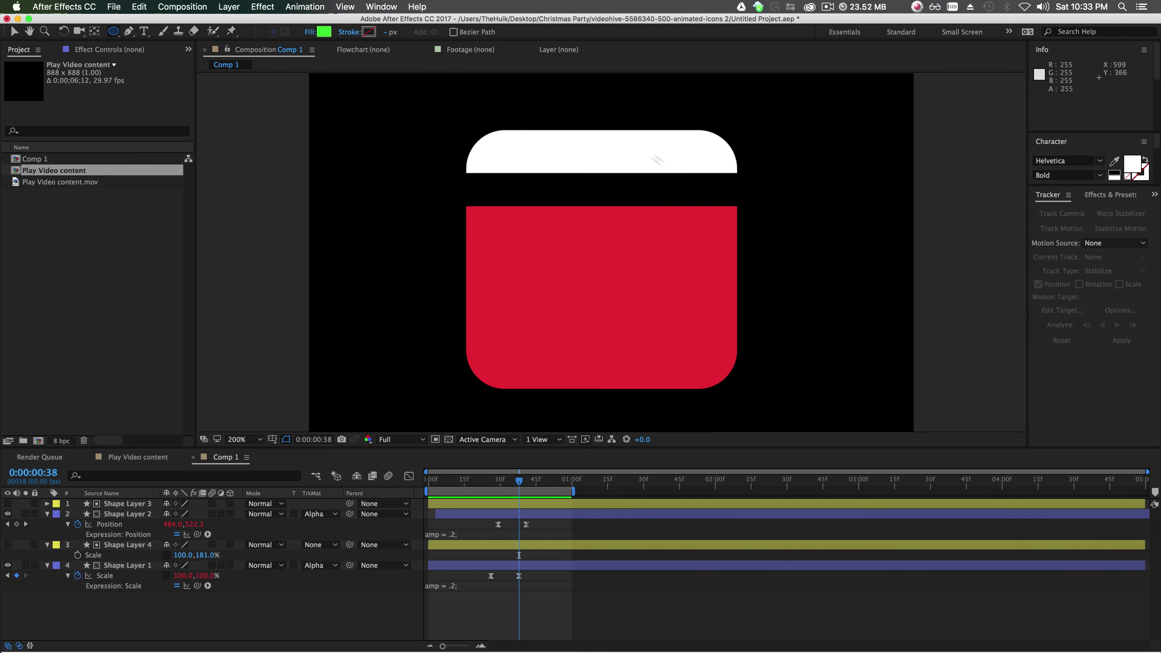
drag(600, 137, 626, 163)
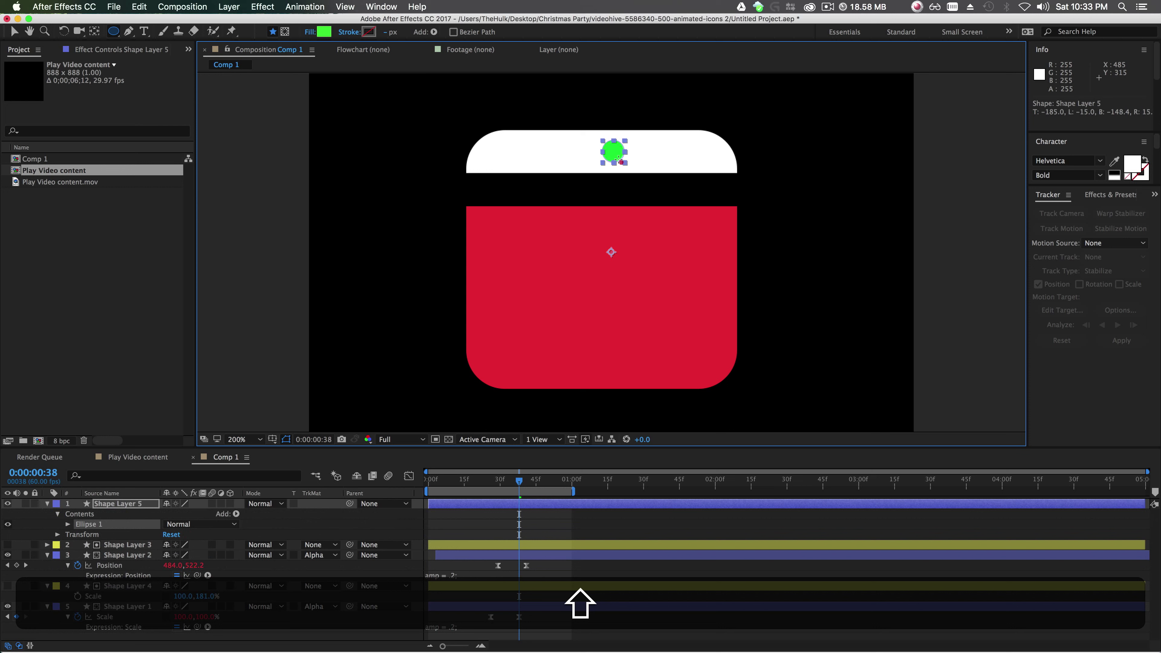
Move Shape Layer 5's anchor point to the centre of the green circle with the Pan Behind tool.
key(v)
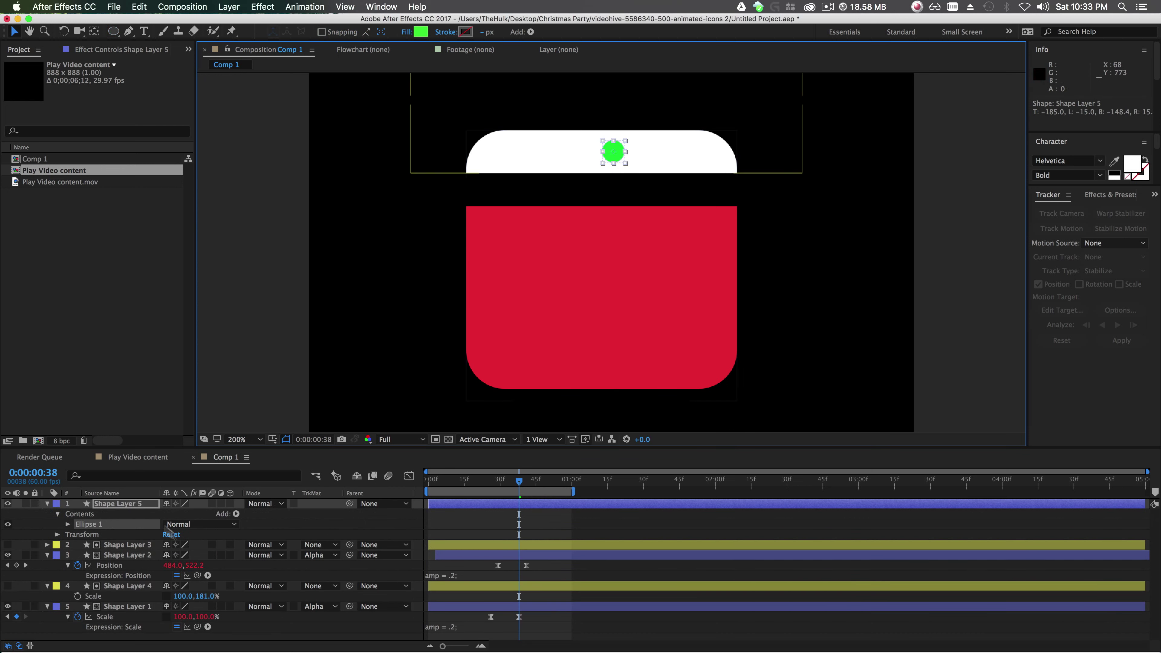
click(113, 504)
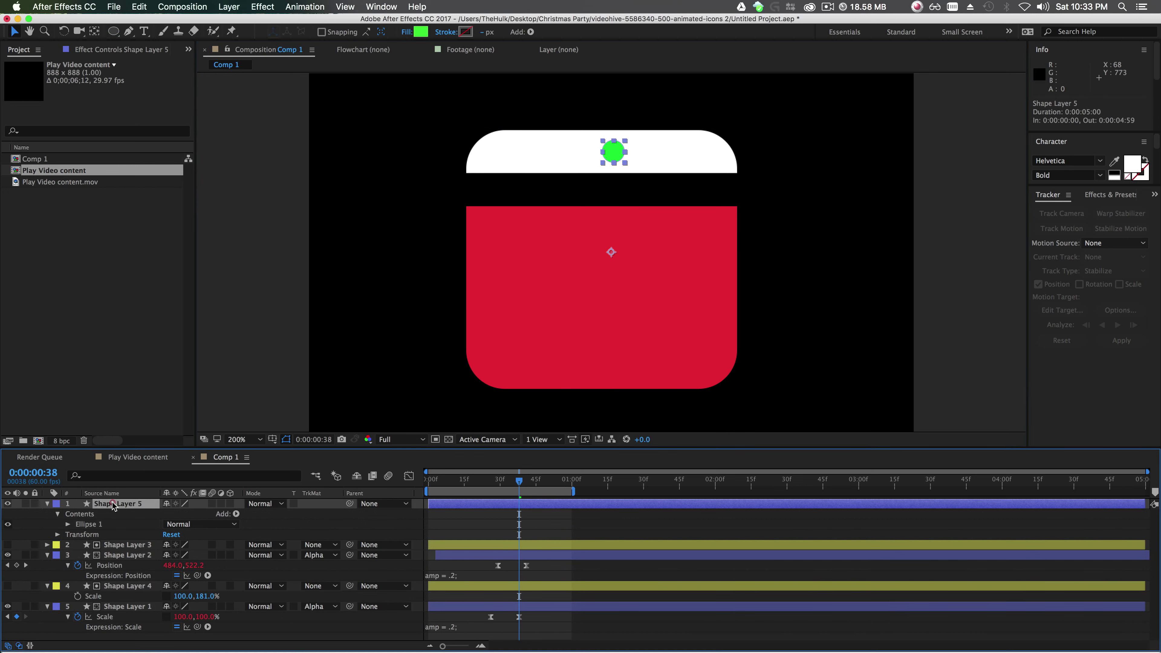
click(94, 31)
drag(611, 251, 612, 250)
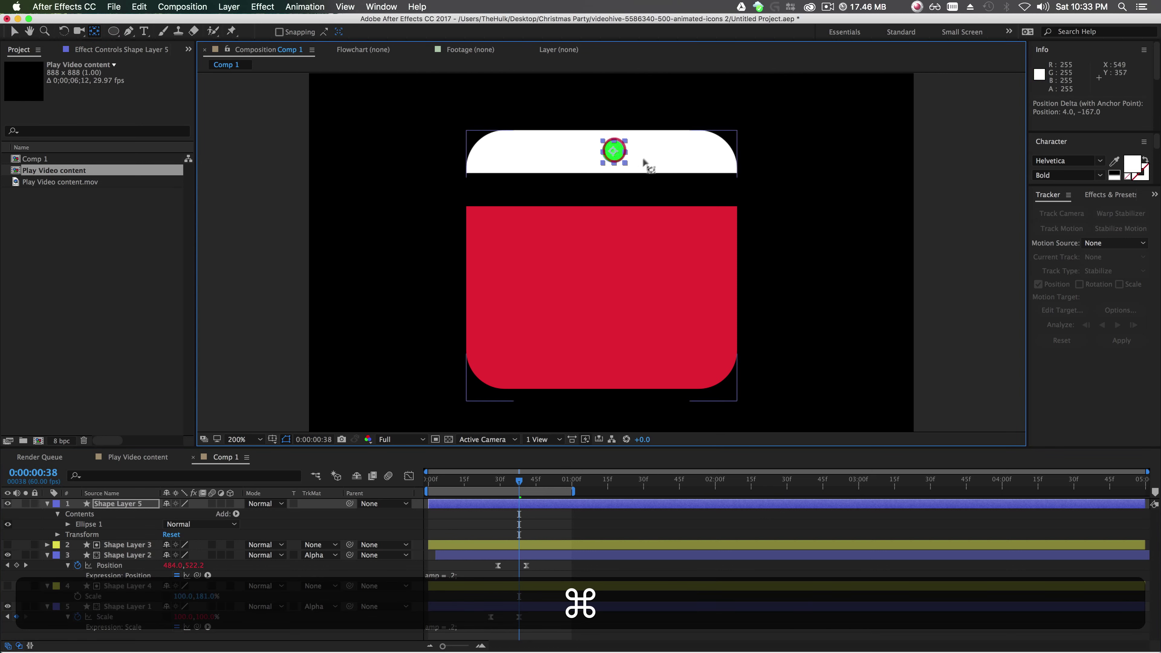
key(c)
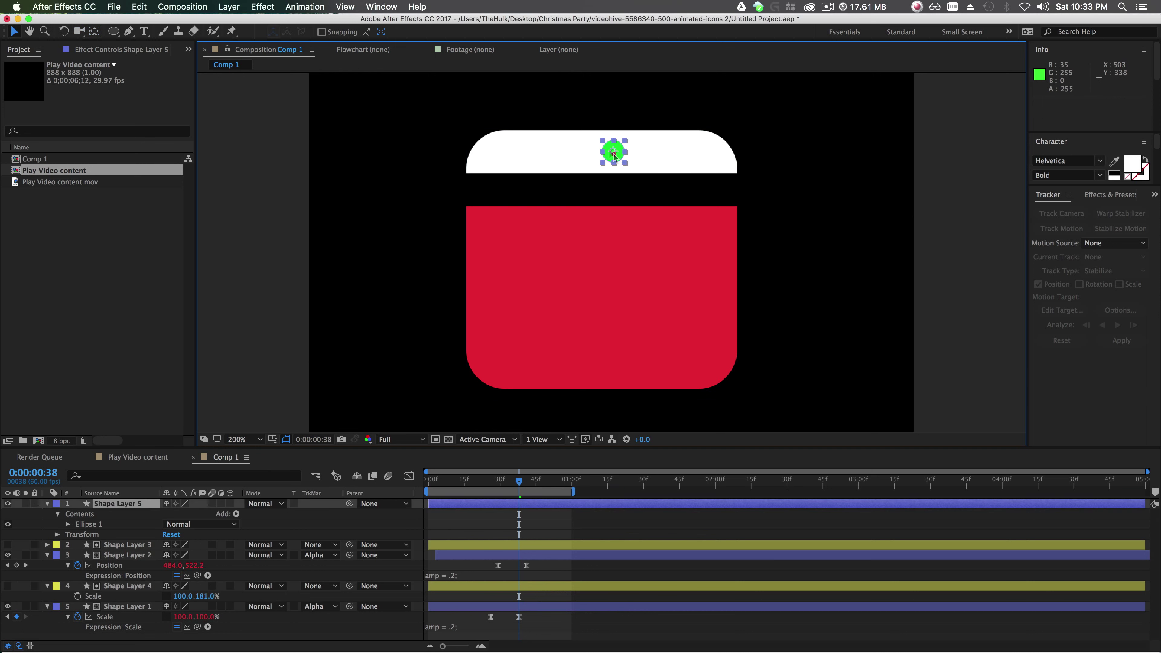
key(v)
Change the small circle's fill to the red sampled from the large red panel.
click(421, 32)
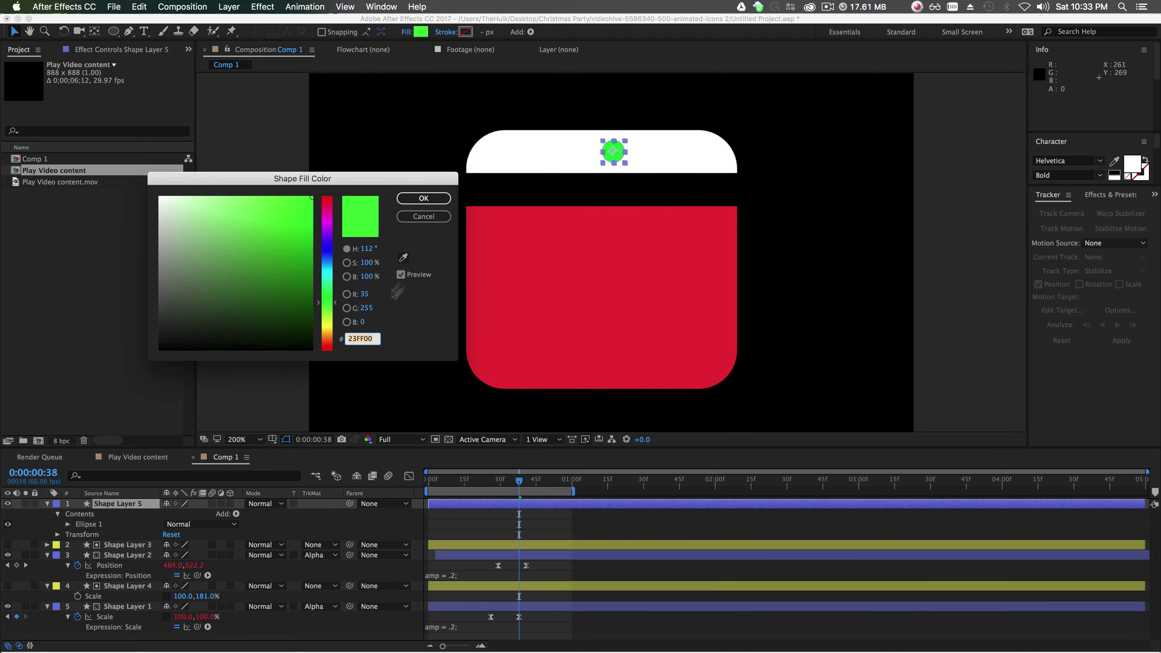
click(403, 258)
click(614, 277)
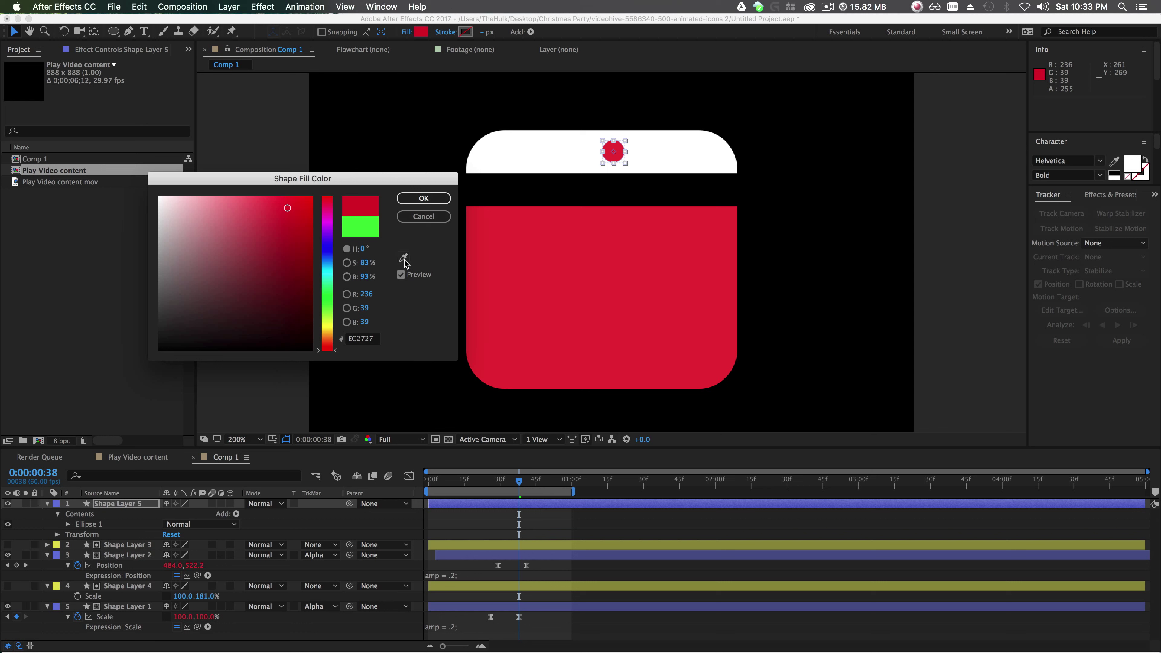
click(424, 198)
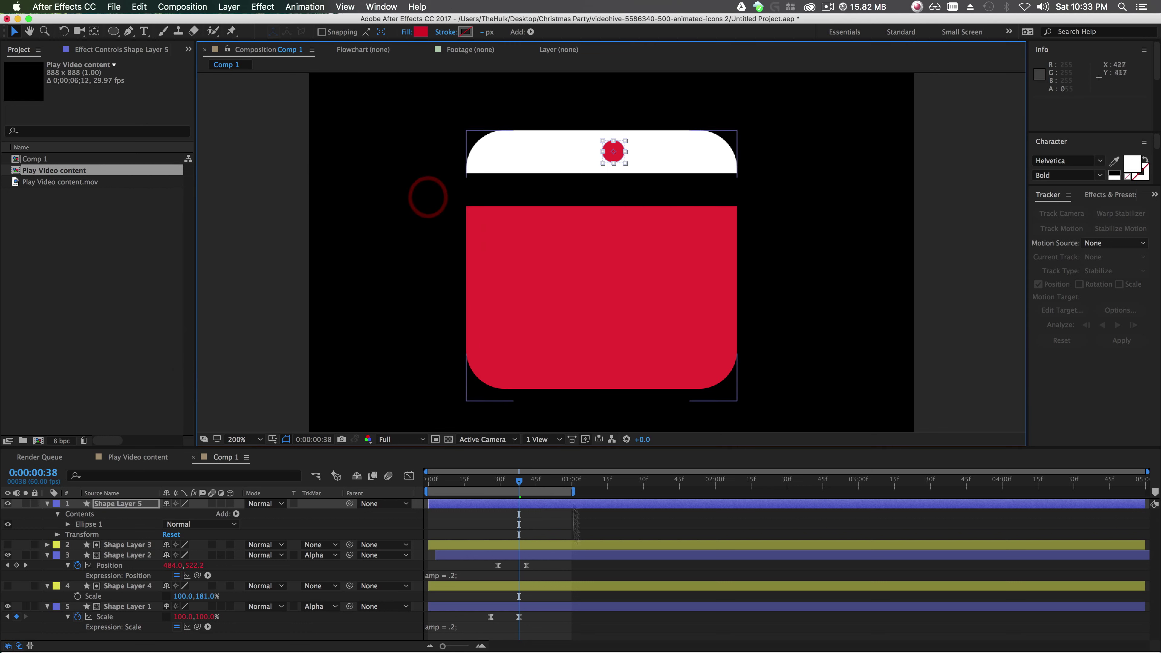
At 0:00:01:24, move the red circle to about 515.3, 326.3 and set its Scale to 90%.
key(s)
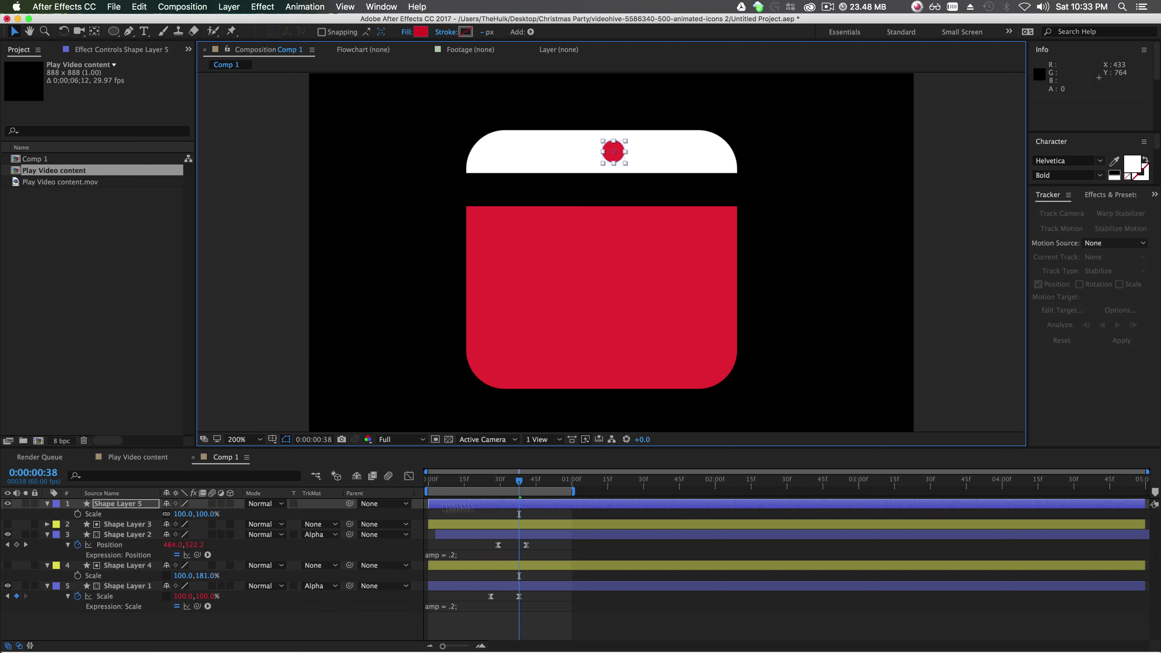
click(522, 480)
drag(532, 483, 629, 500)
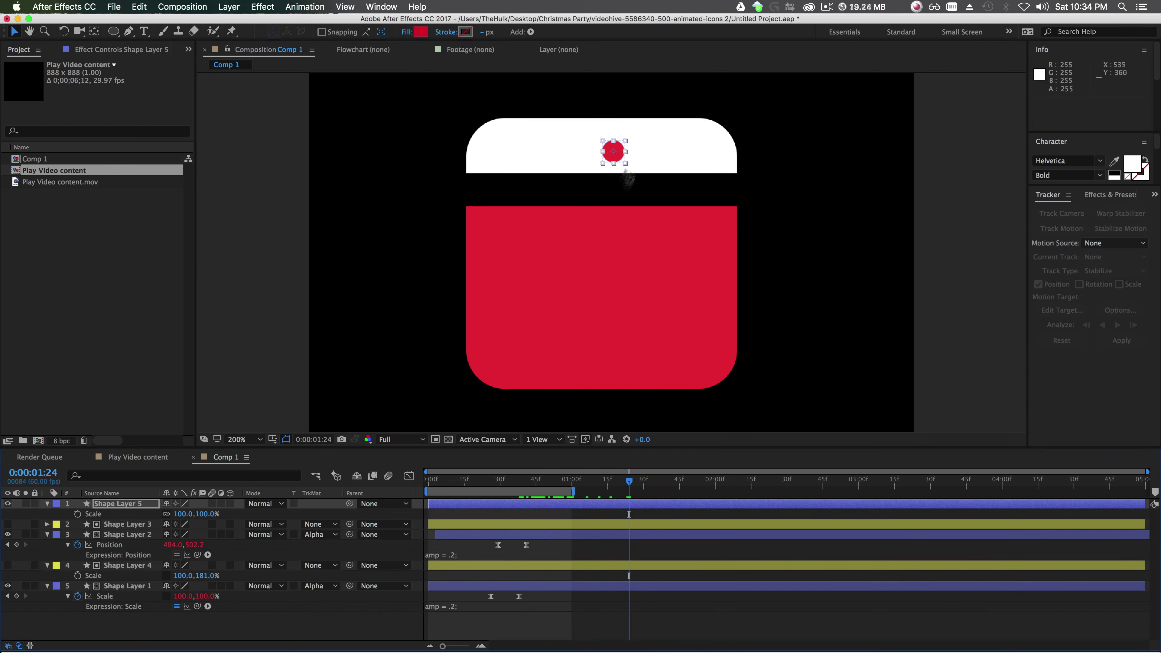
drag(202, 510, 225, 510)
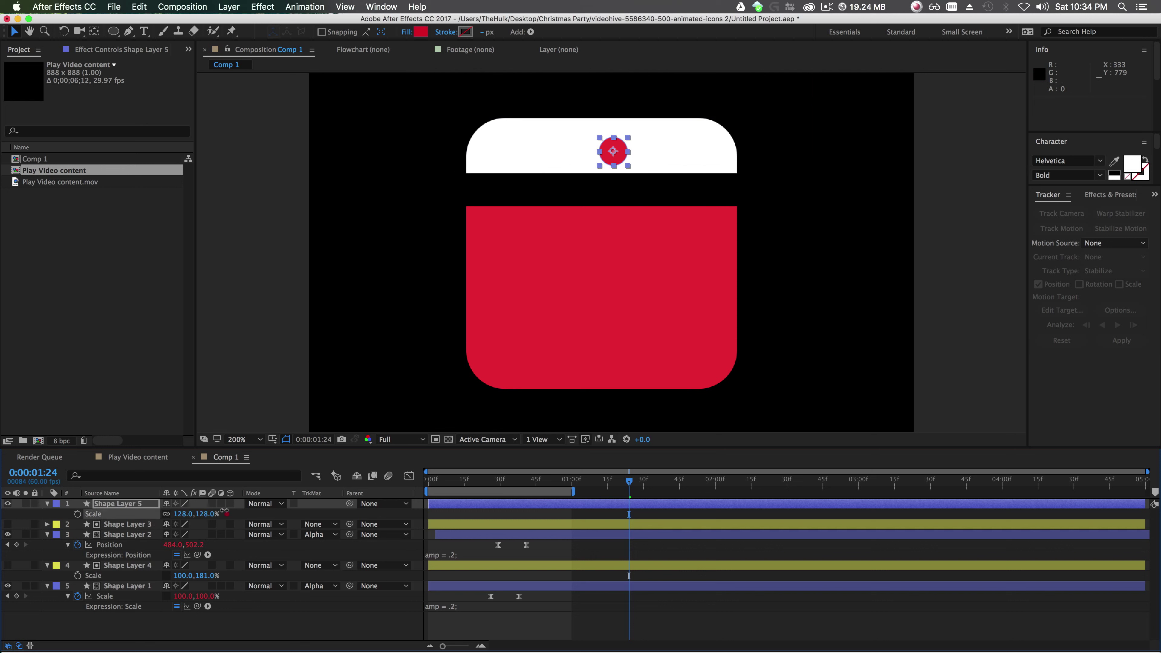
mouse_move(616, 163)
mouse_down()
mouse_move(640, 159)
mouse_move(622, 157)
mouse_up()
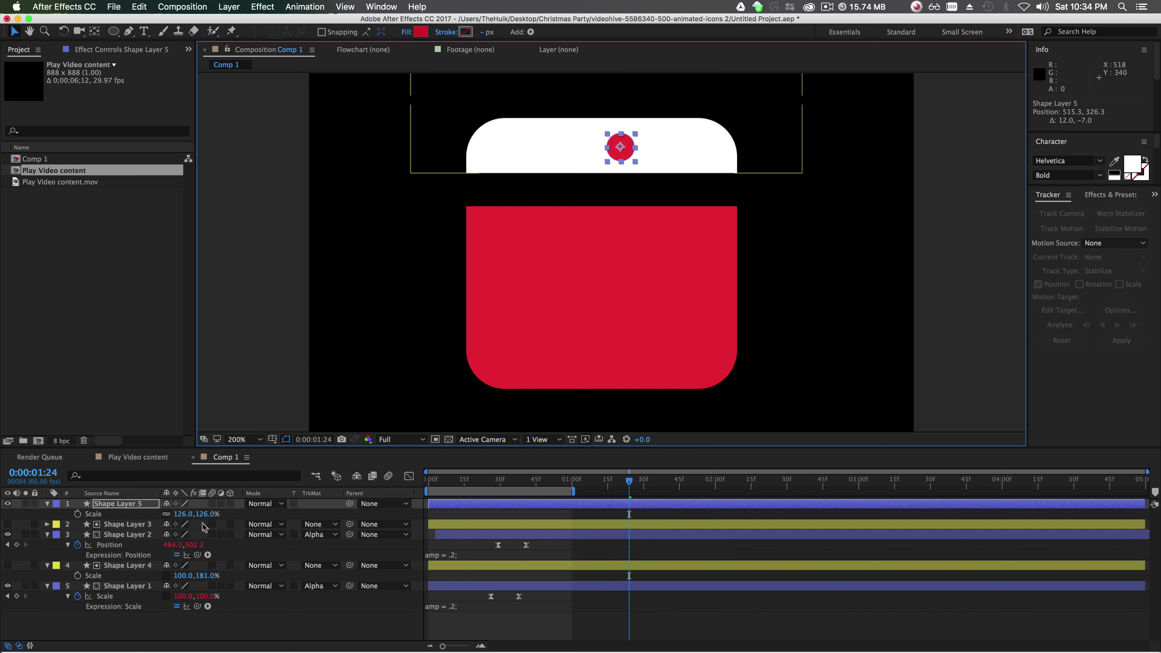
drag(192, 514, 178, 513)
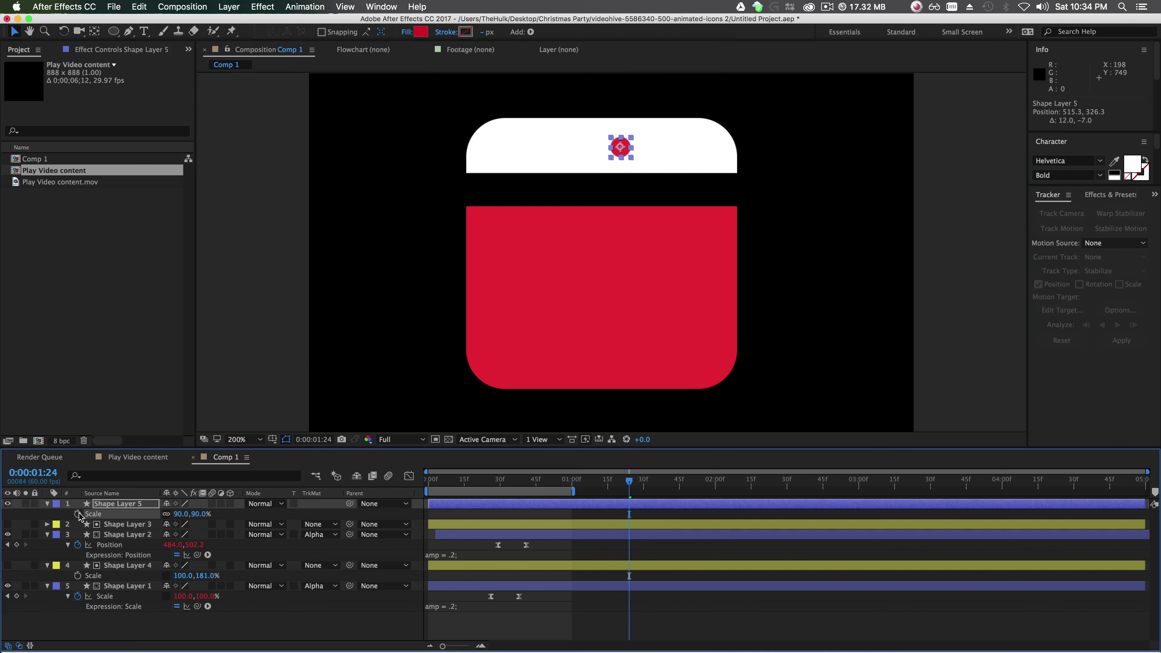
Keyframe the red circle's Scale to grow from 0% at 0:00:01:15 to its current size at 0:00:01:24.
drag(632, 484, 614, 491)
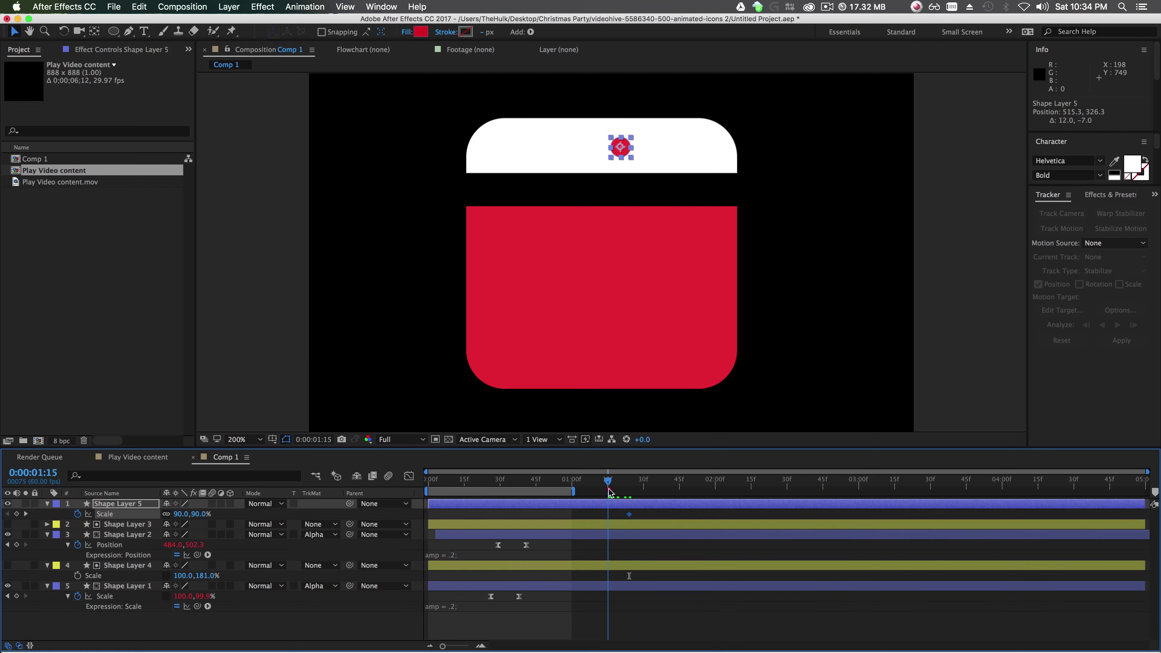
click(194, 514)
text(0)
key(Return)
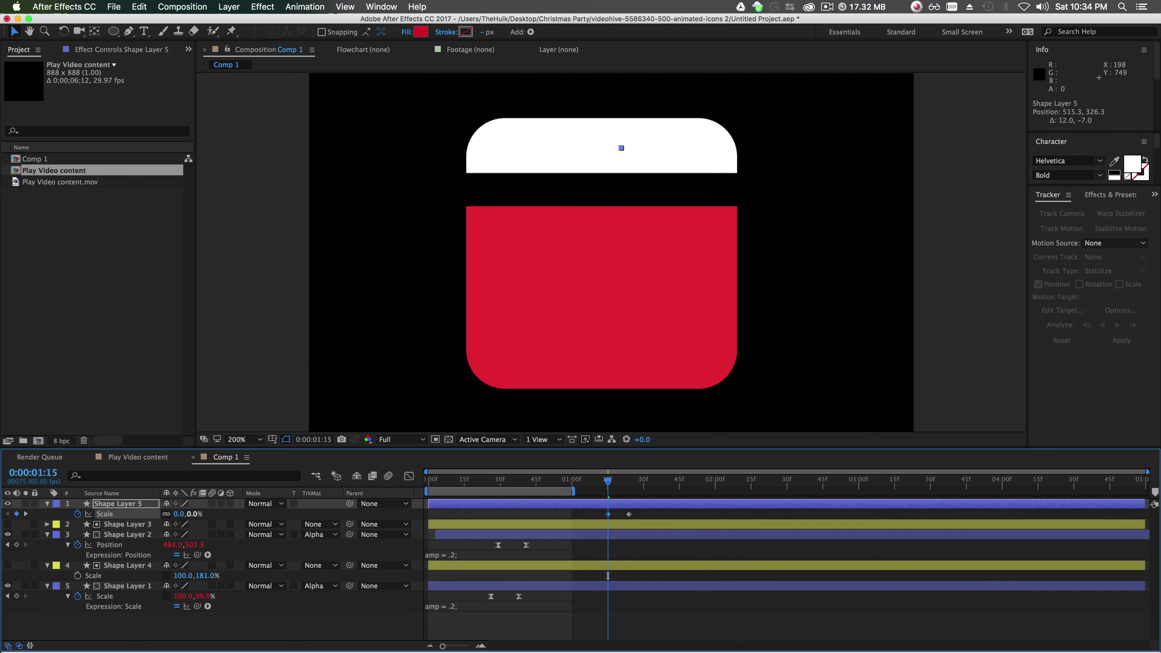
Apply the copied bounce expression to Shape Layer 5's Scale.
alt+click(78, 514)
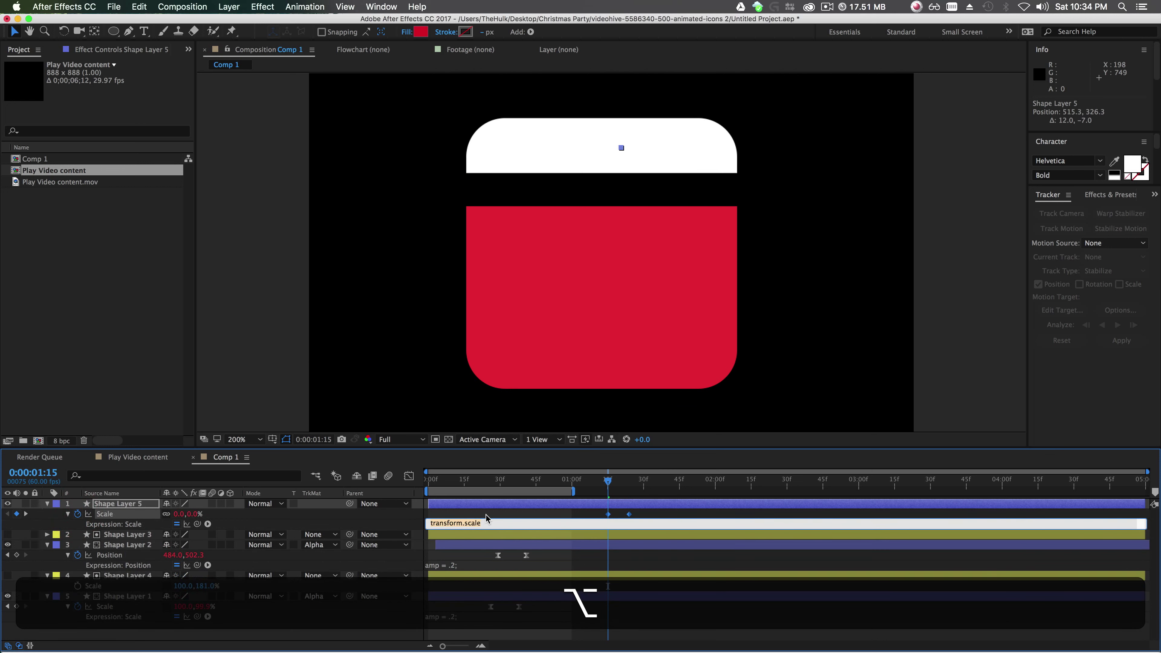
key(super+v)
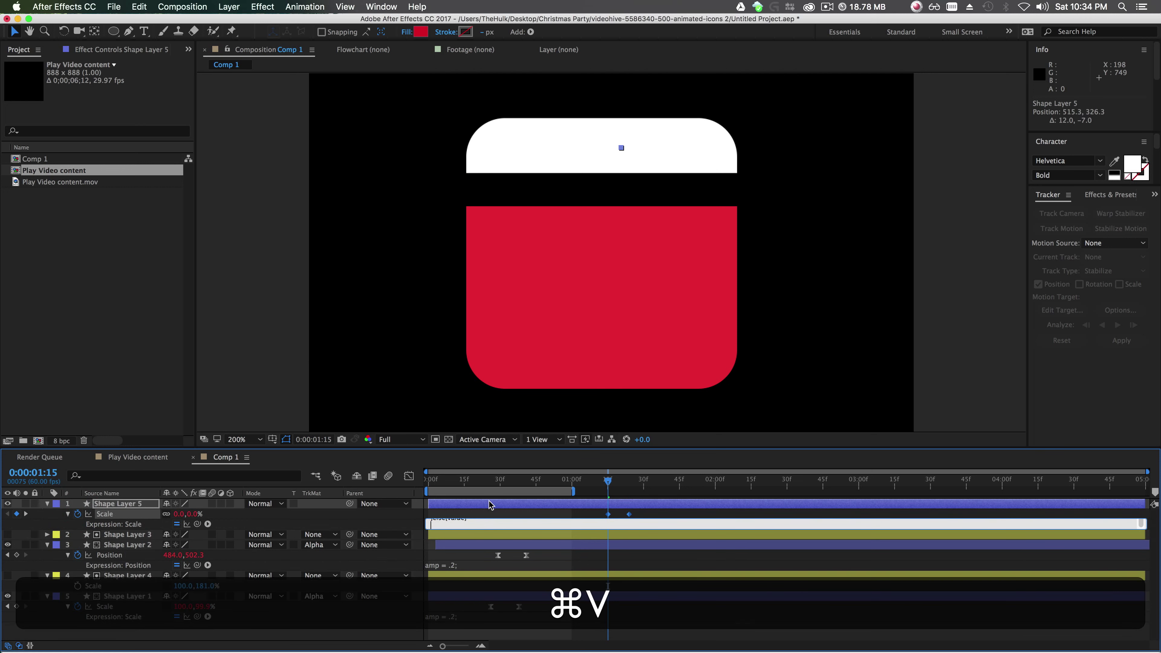
scroll(462, 524, up, 5)
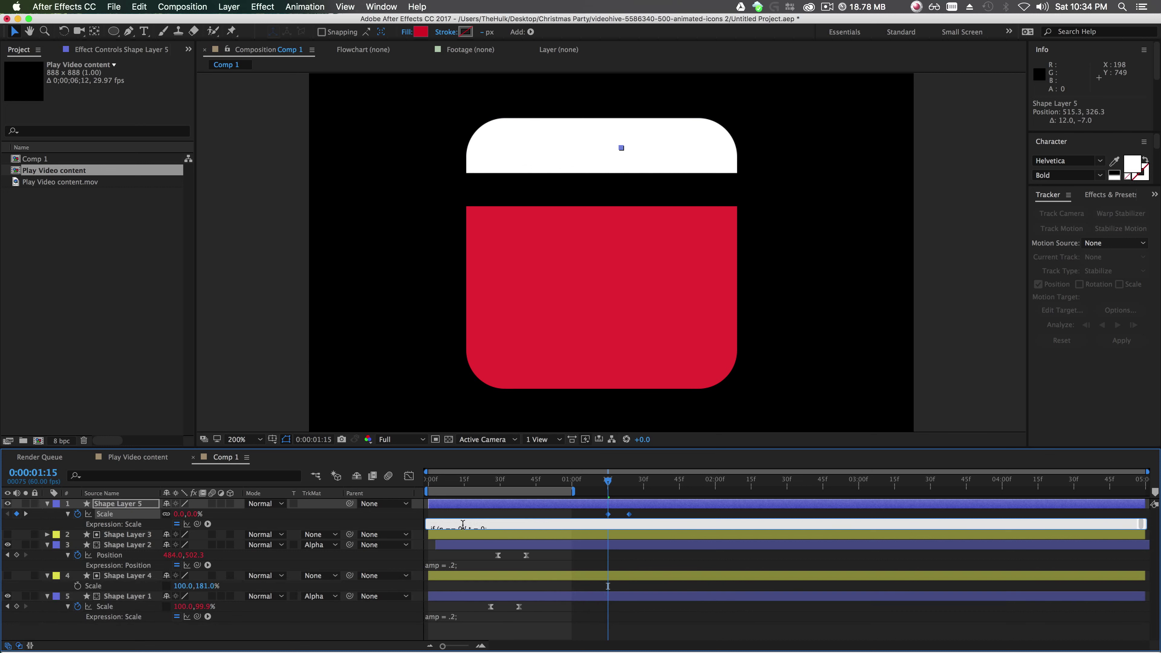
Apply Easy Ease to both Scale keyframes of Shape Layer 5.
drag(645, 511, 596, 514)
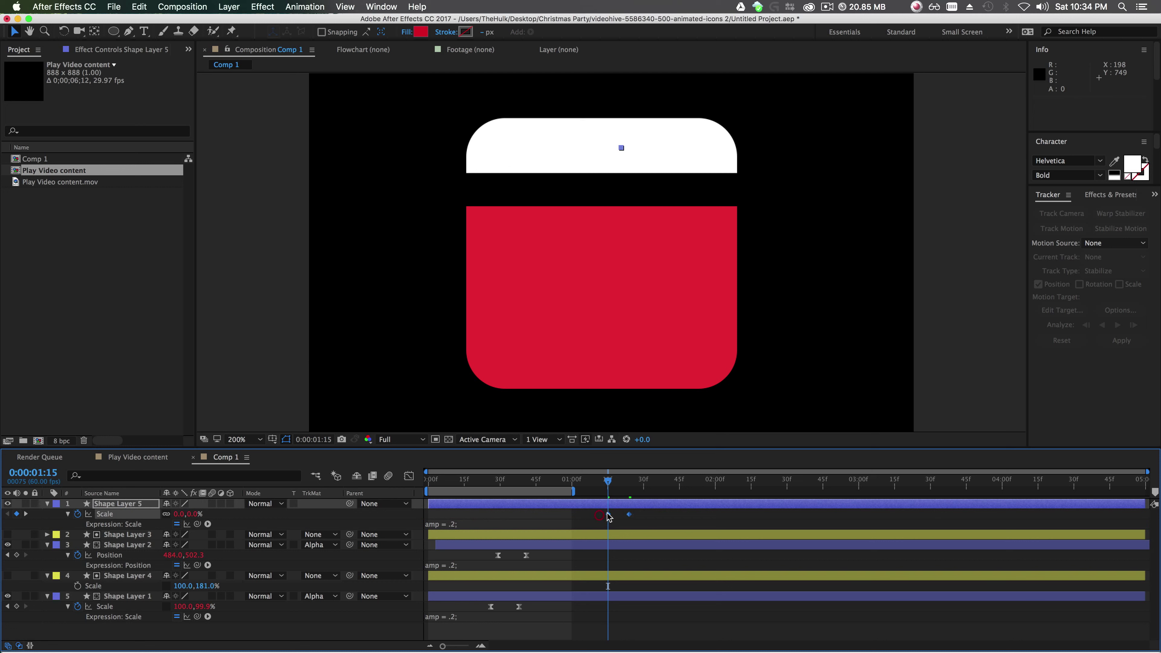
right_click(608, 516)
mouse_move(665, 641)
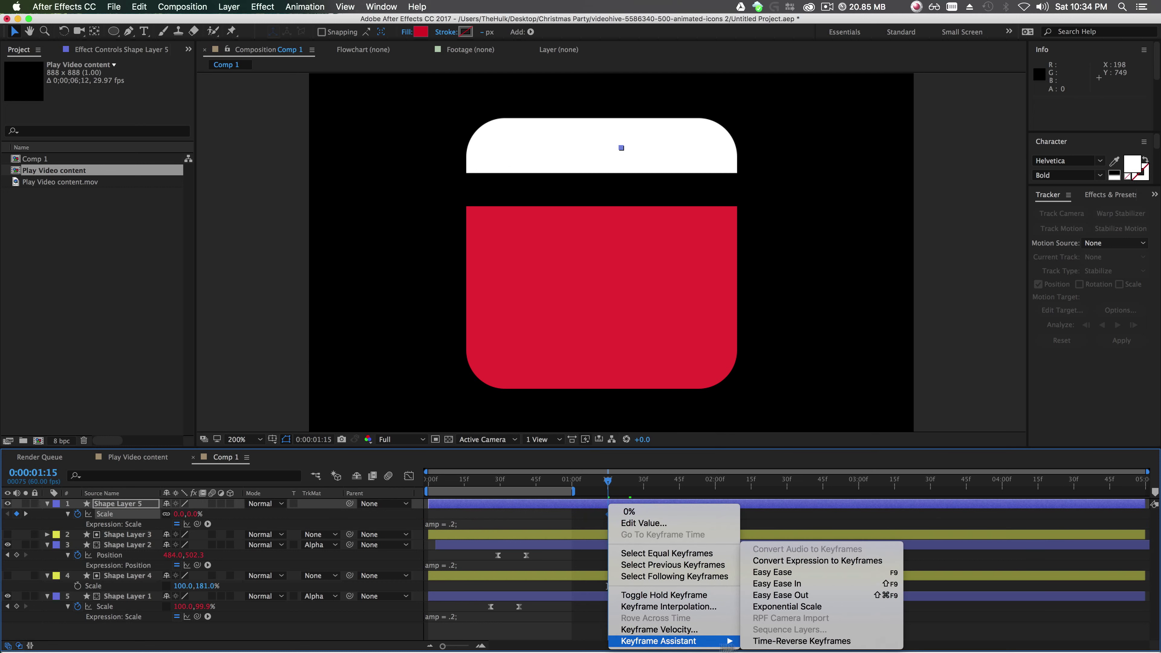
click(795, 575)
Shift the work area later to cover the red circle's Scale keyframes and preview its pop-in animation.
drag(577, 492, 662, 503)
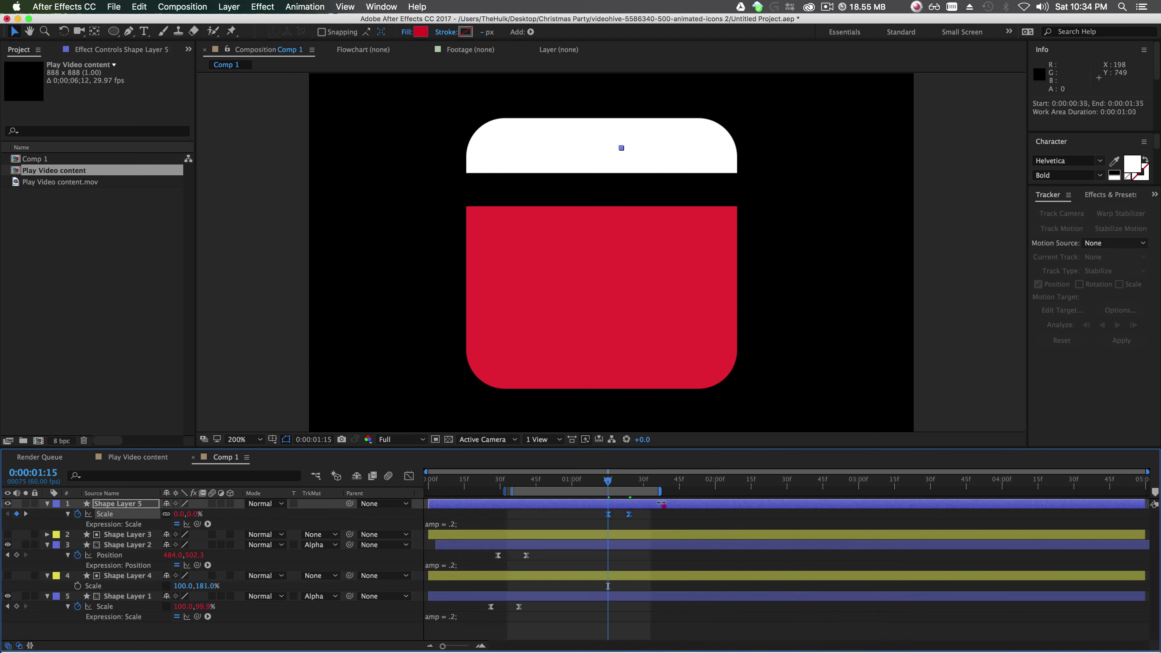
drag(560, 488, 574, 488)
key(space)
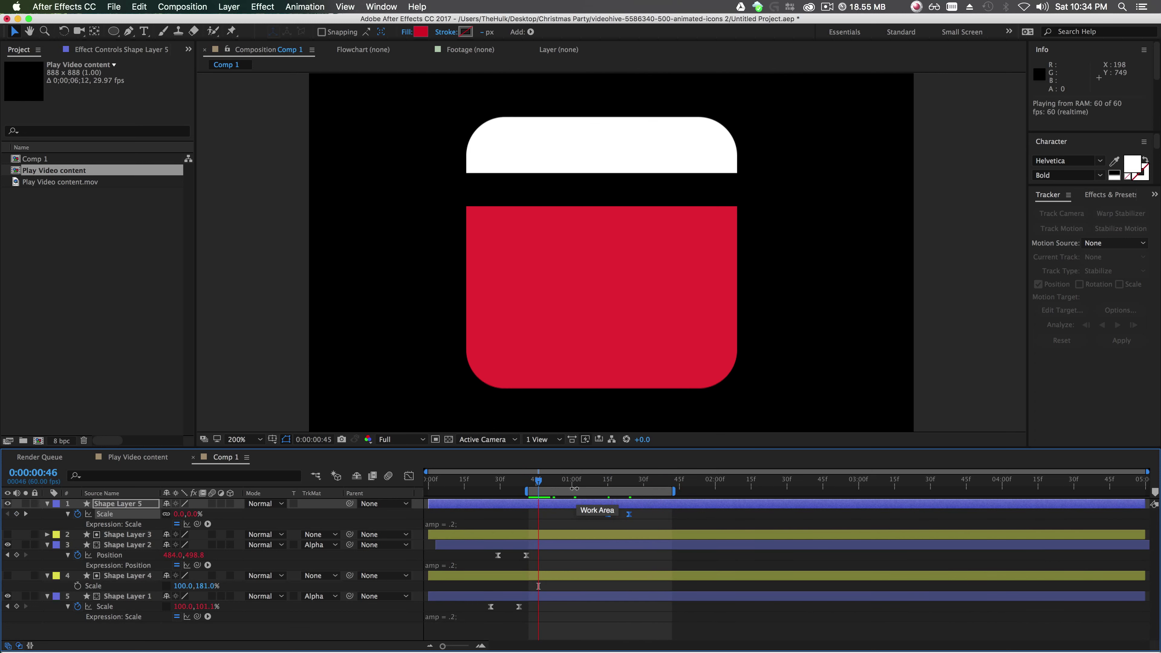
click(613, 482)
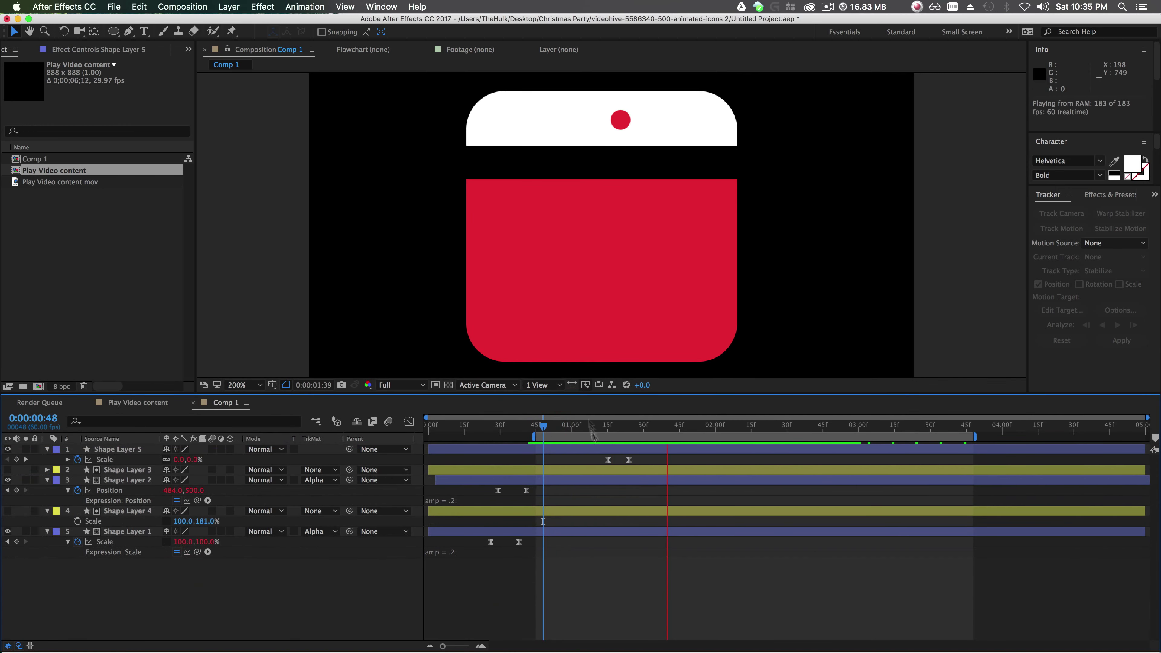
Shorten the work area to end at about 0:00:01:58 and preview the red circle's pop-in.
drag(975, 437, 657, 436)
key(space)
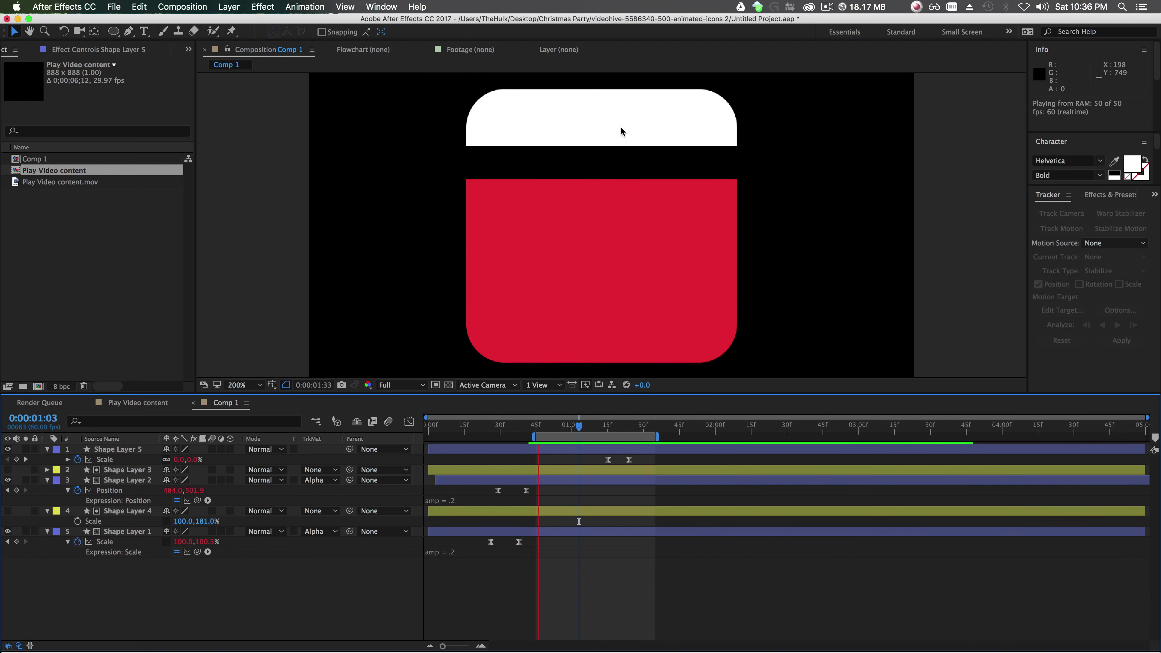
drag(657, 437, 713, 437)
key(space)
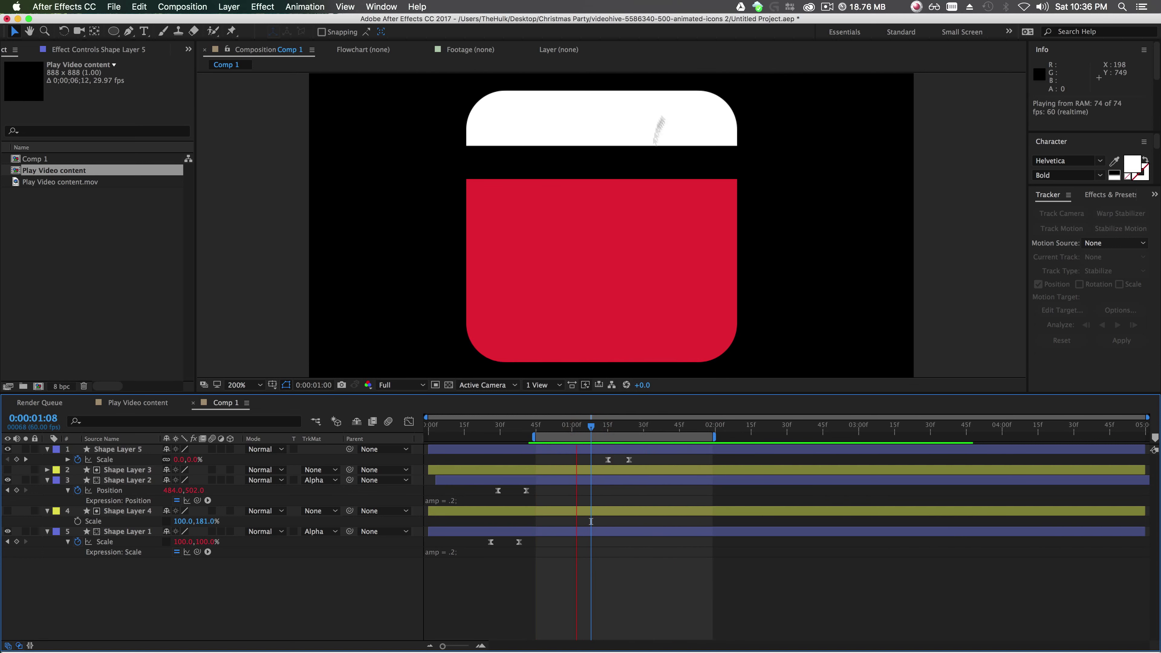
key(space)
Play the reference animation in the Play Video content composition to study its small circles, then return to Comp 1.
click(181, 403)
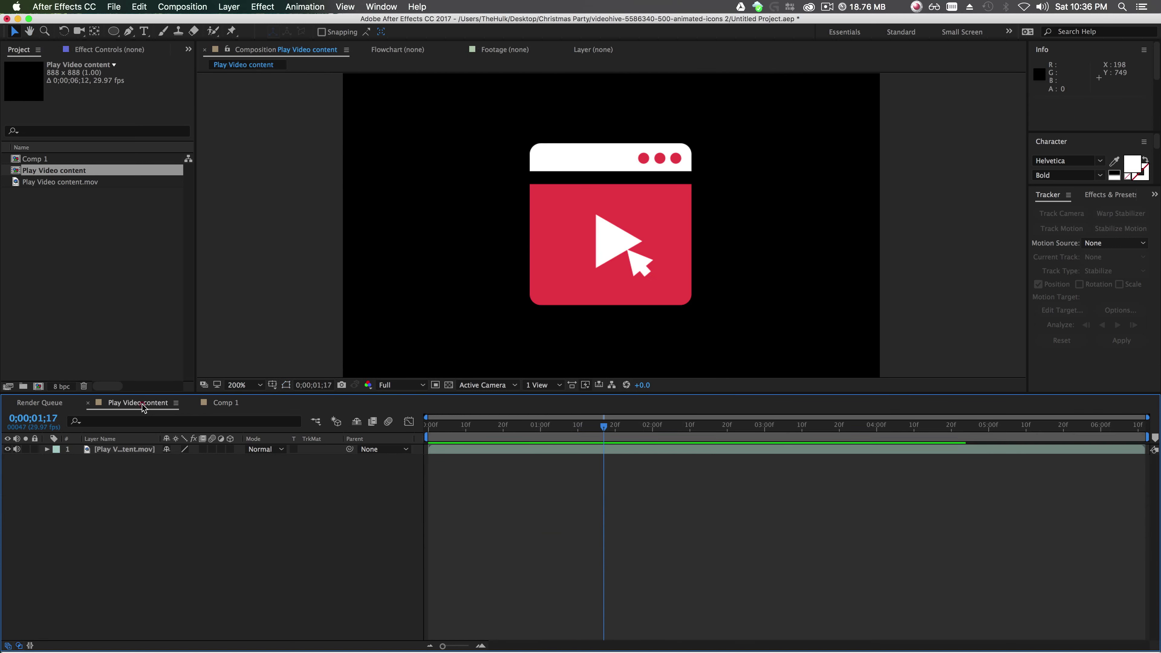
key(space)
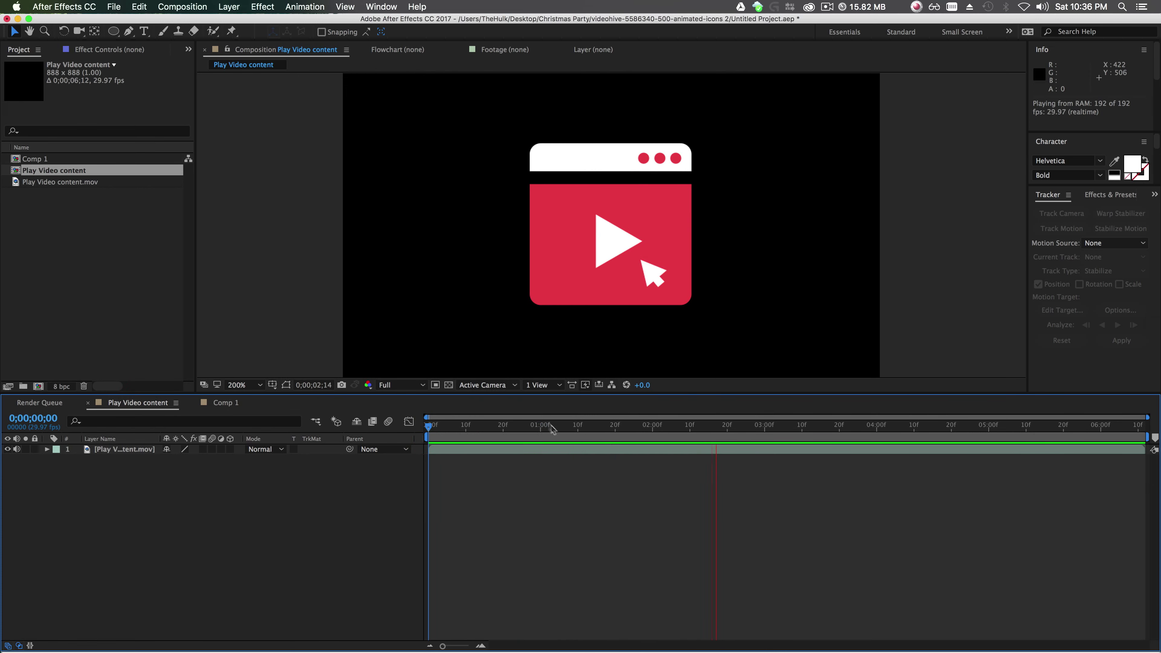
key(space)
key(Home)
key(space)
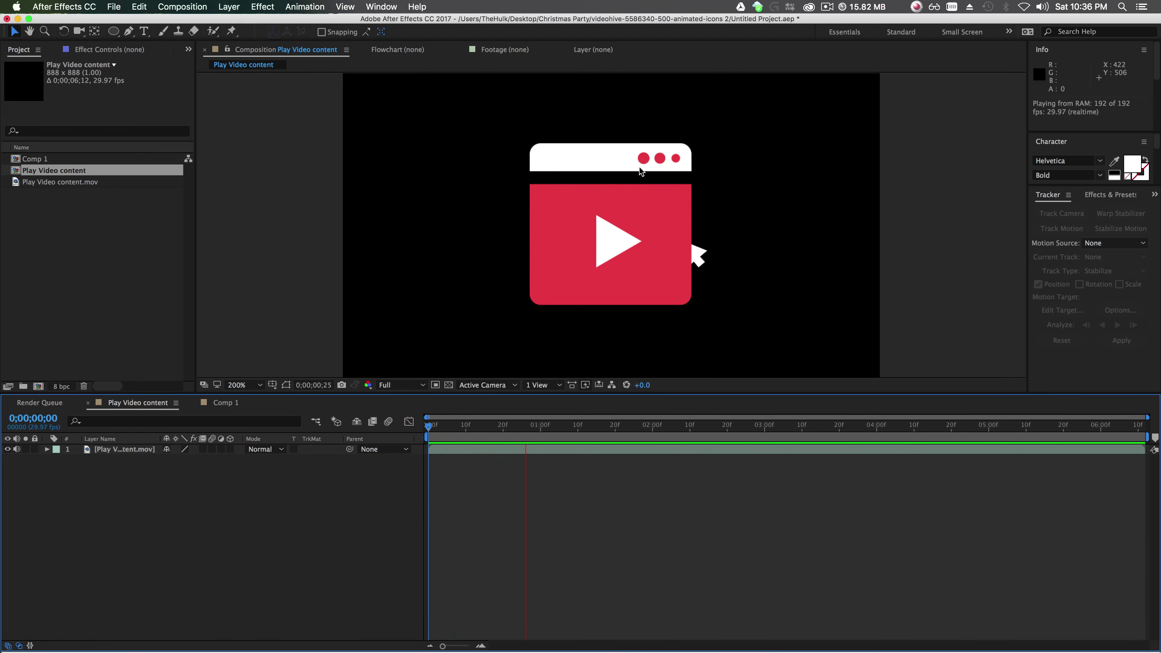
click(224, 403)
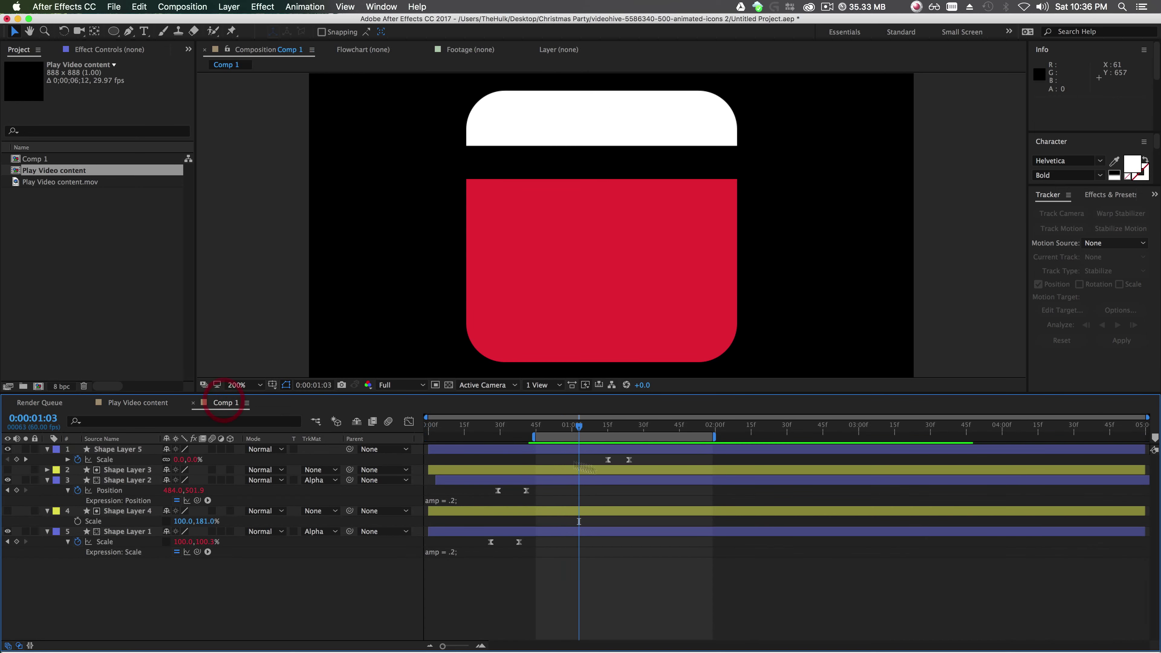
Set amp to 1 in Shape Layer 5's Scale bounce expression and preview the stronger bounce.
drag(576, 425, 613, 437)
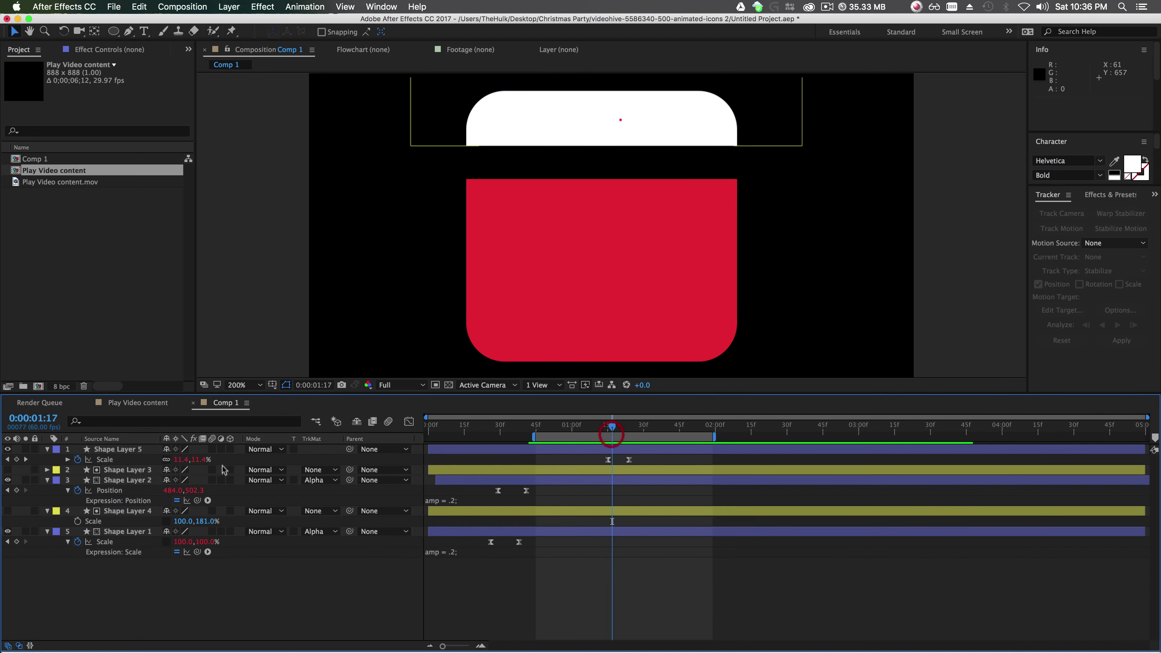
click(68, 460)
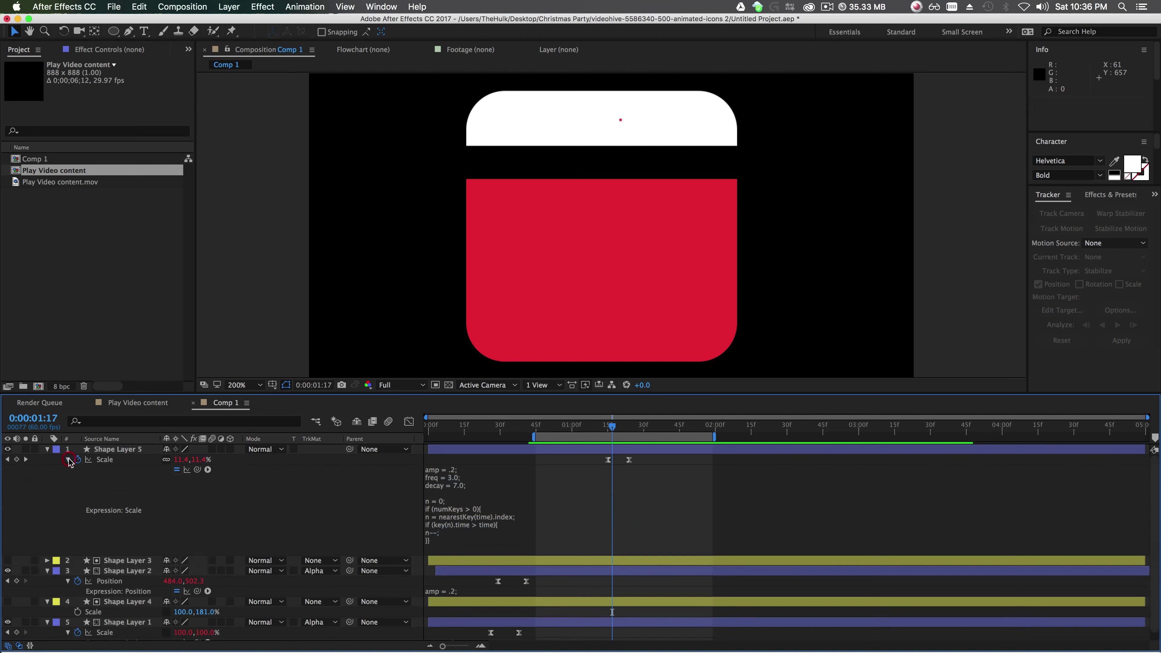
click(106, 459)
click(485, 492)
scroll(493, 524, down, 2)
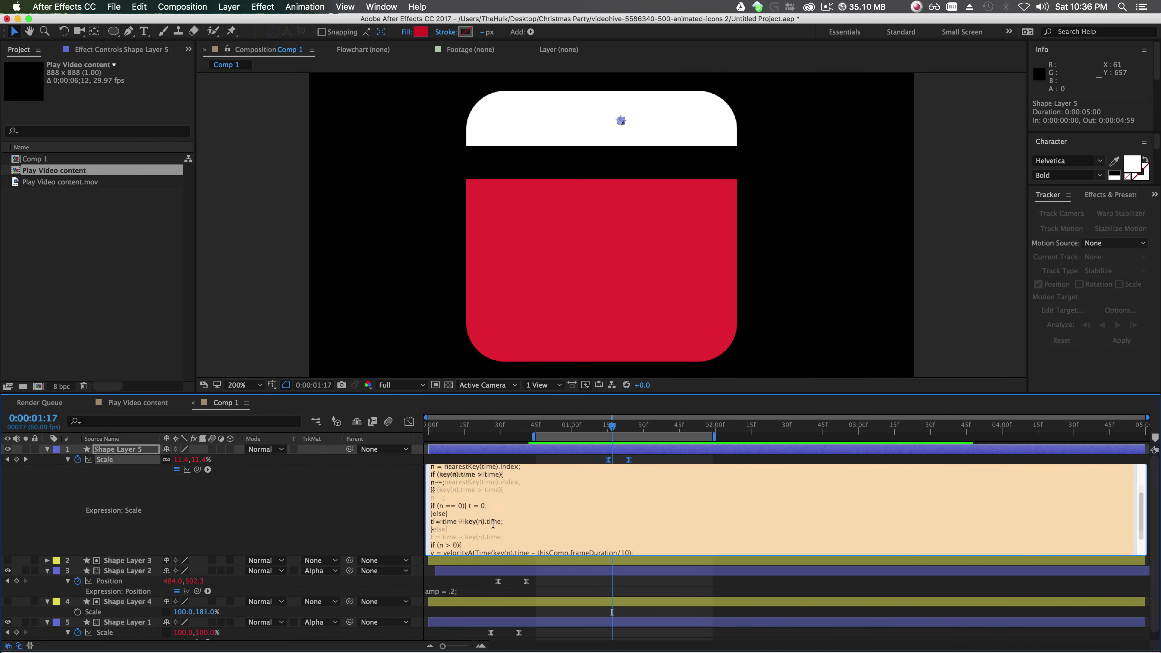
scroll(499, 521, down, 2)
scroll(505, 520, up, 5)
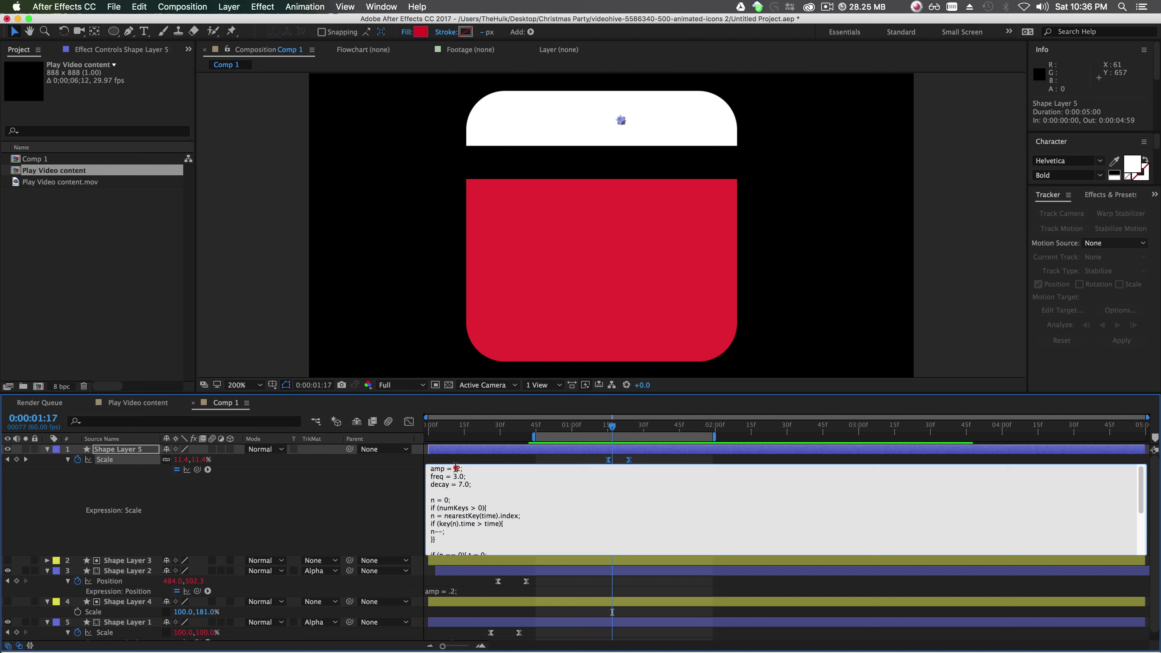
double_click(457, 469)
text(1)
click(614, 431)
key(space)
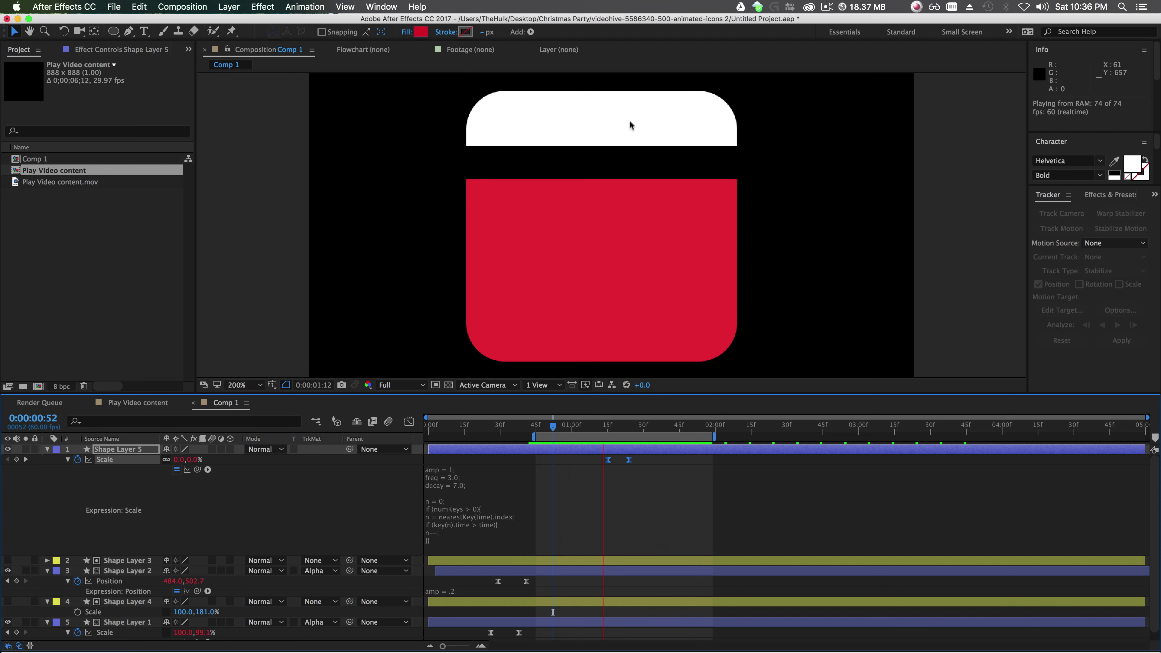
key(space)
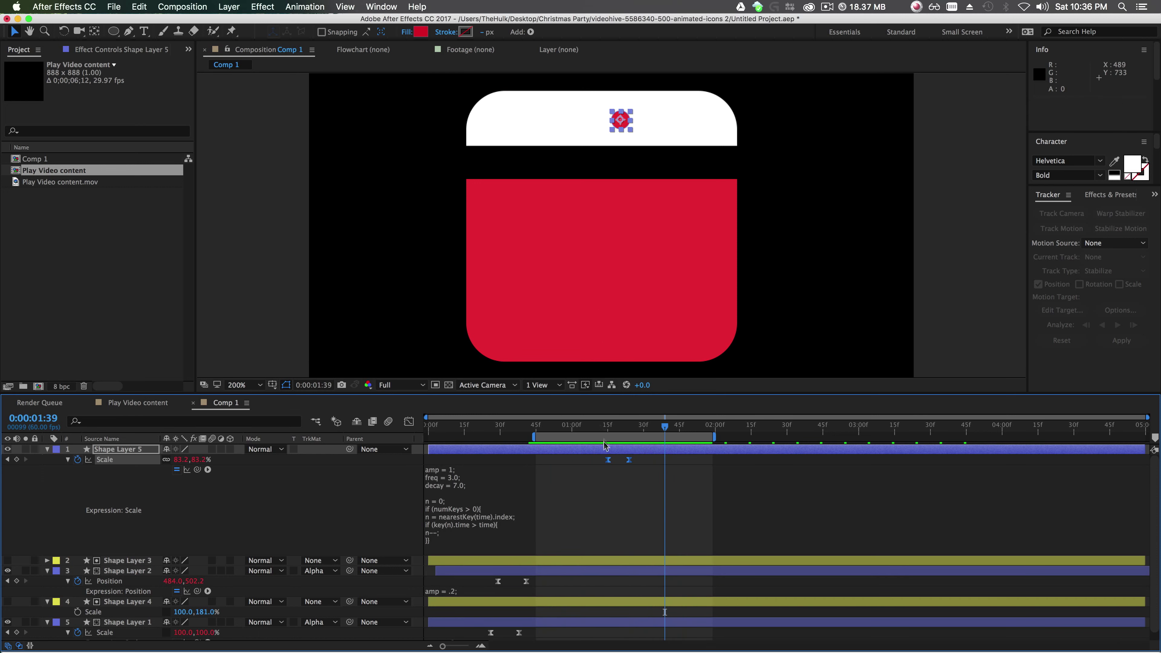
Move Shape Layer 5's second Scale keyframe earlier to about 0:00:01:20 and preview the faster pop-in.
click(47, 449)
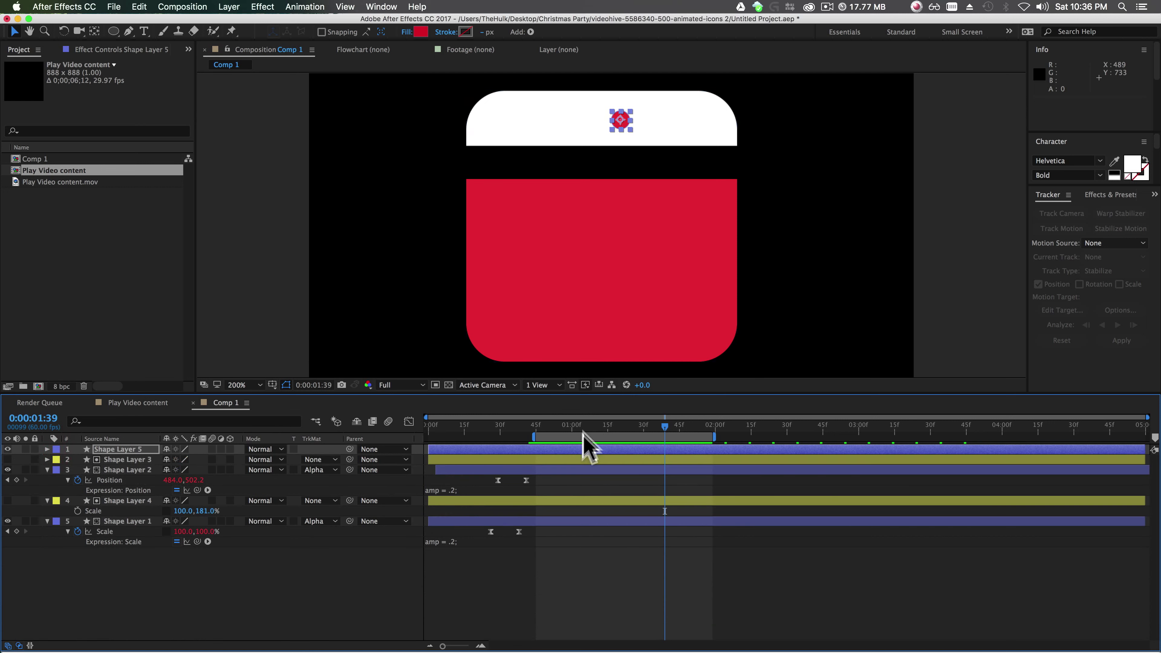
key(s)
click(619, 459)
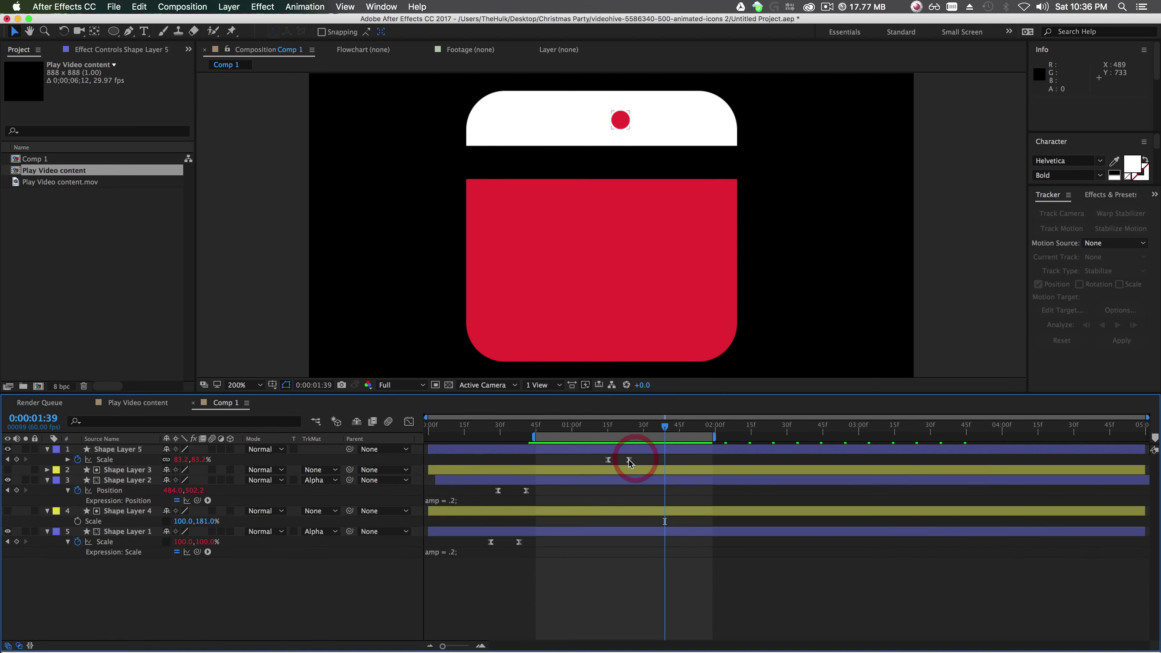
click(597, 427)
key(space)
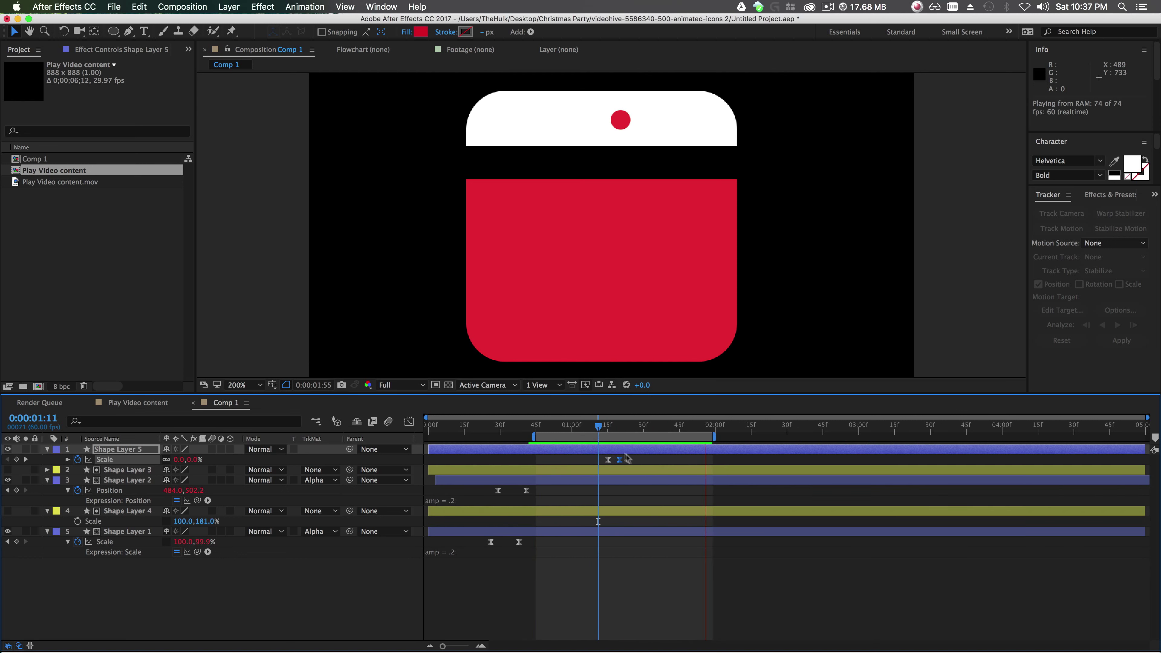
key(space)
Duplicate the red circle layer twice, starting each copy 3 frames after the previous one, with their Scale keyframes shown.
key(super+d)
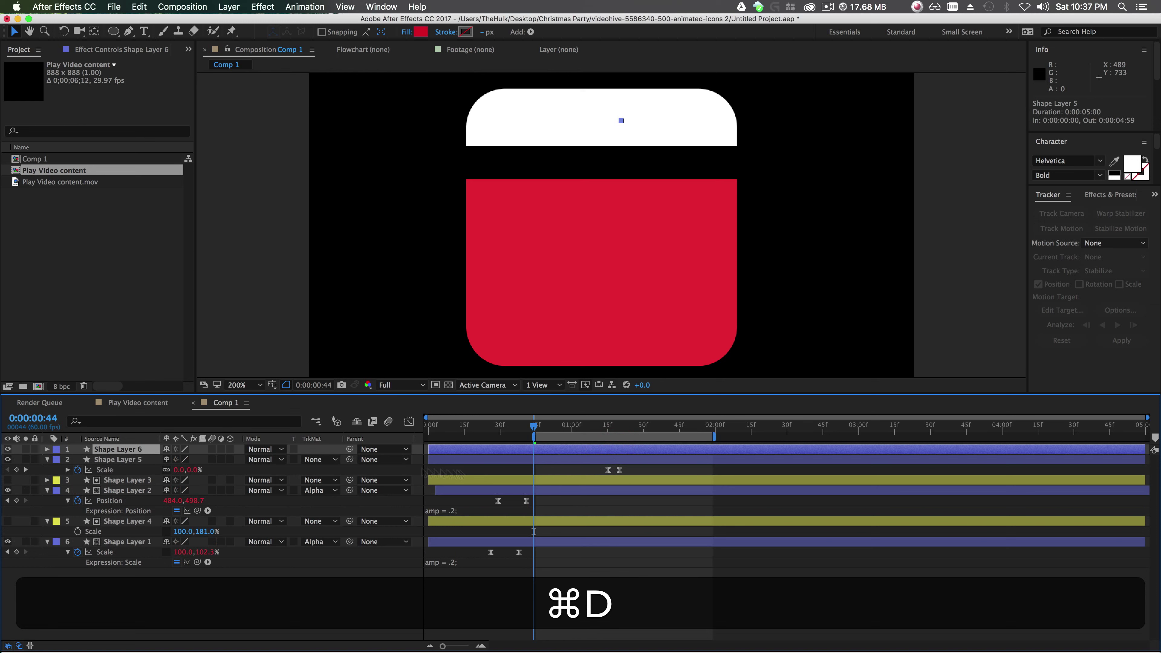
key(s)
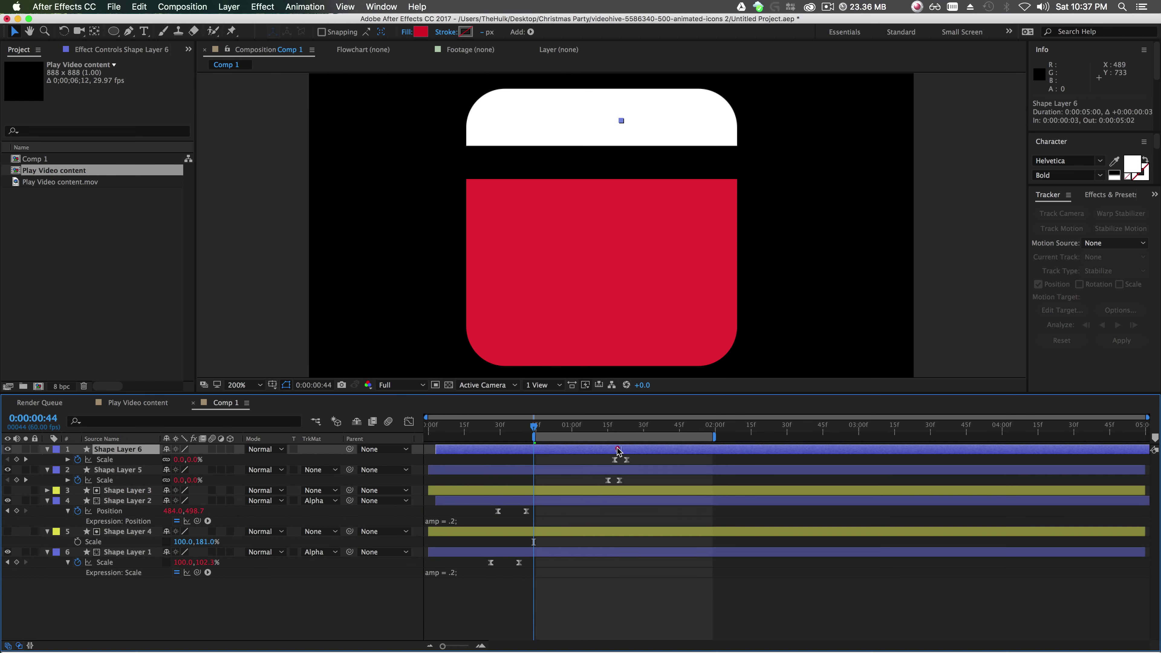
key(super+d)
key(super+u)
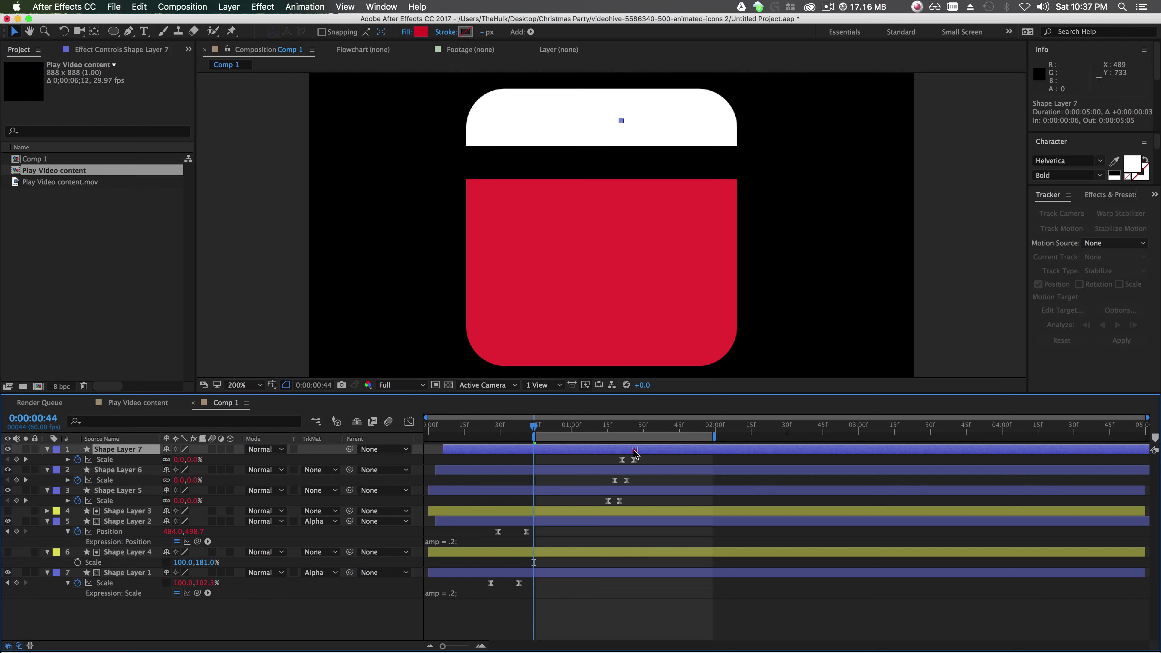
Move both duplicated circles, Shape Layers 6 and 7, 45 px to the right of the original circle.
click(627, 473)
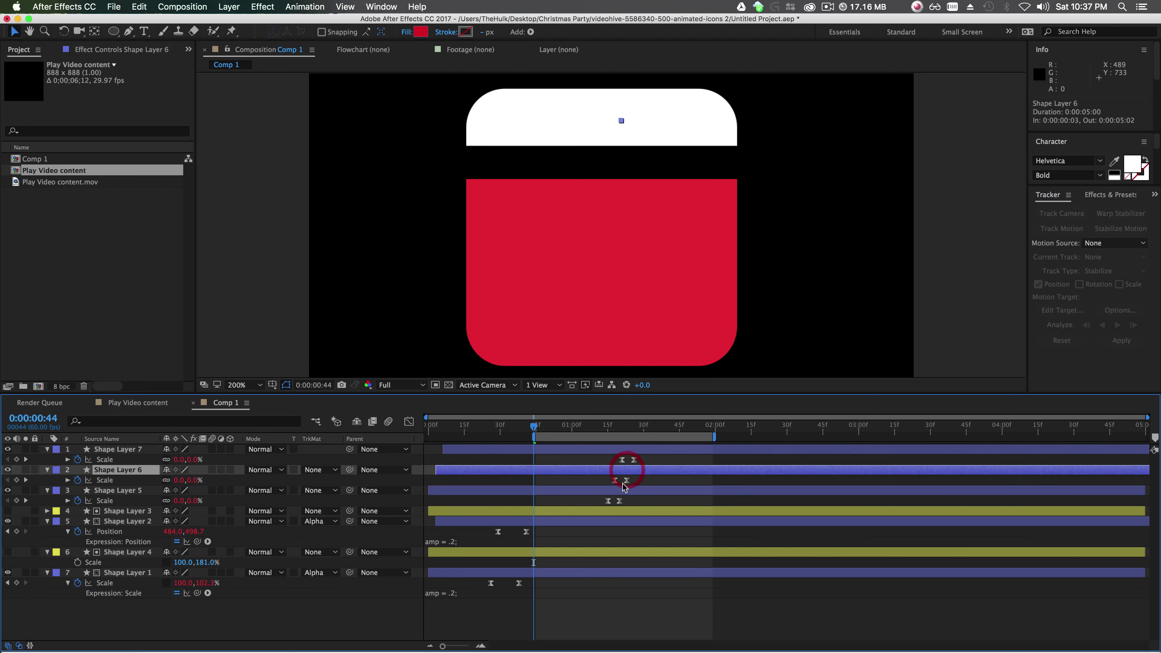
shift+click(624, 453)
click(618, 426)
key(space)
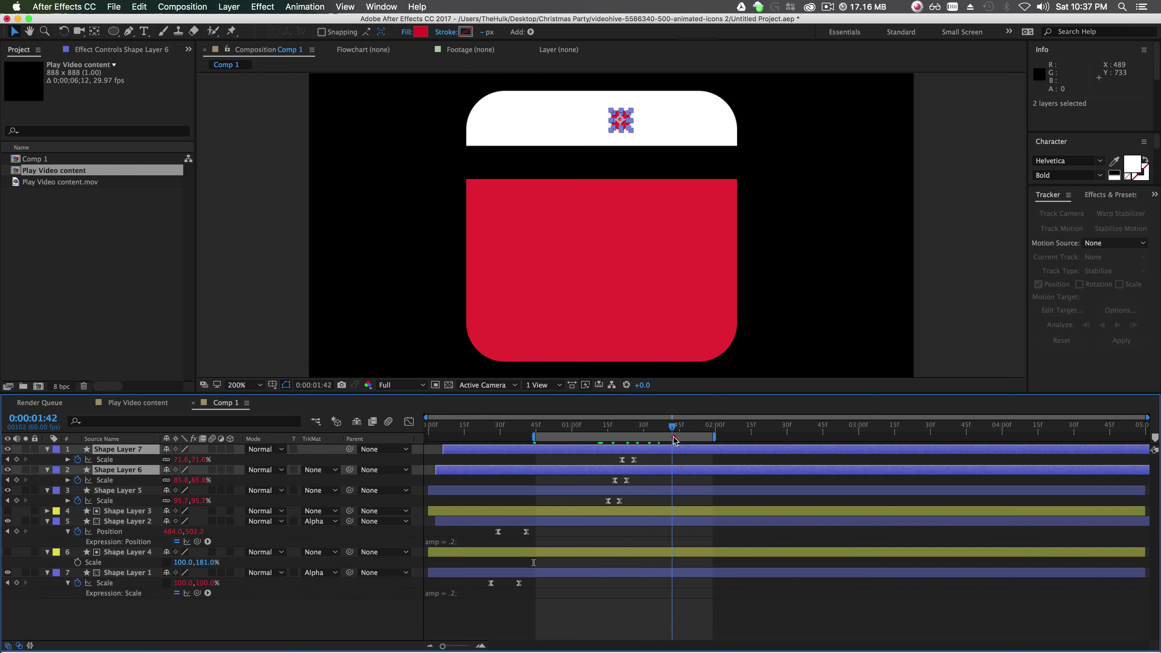
drag(617, 133, 643, 129)
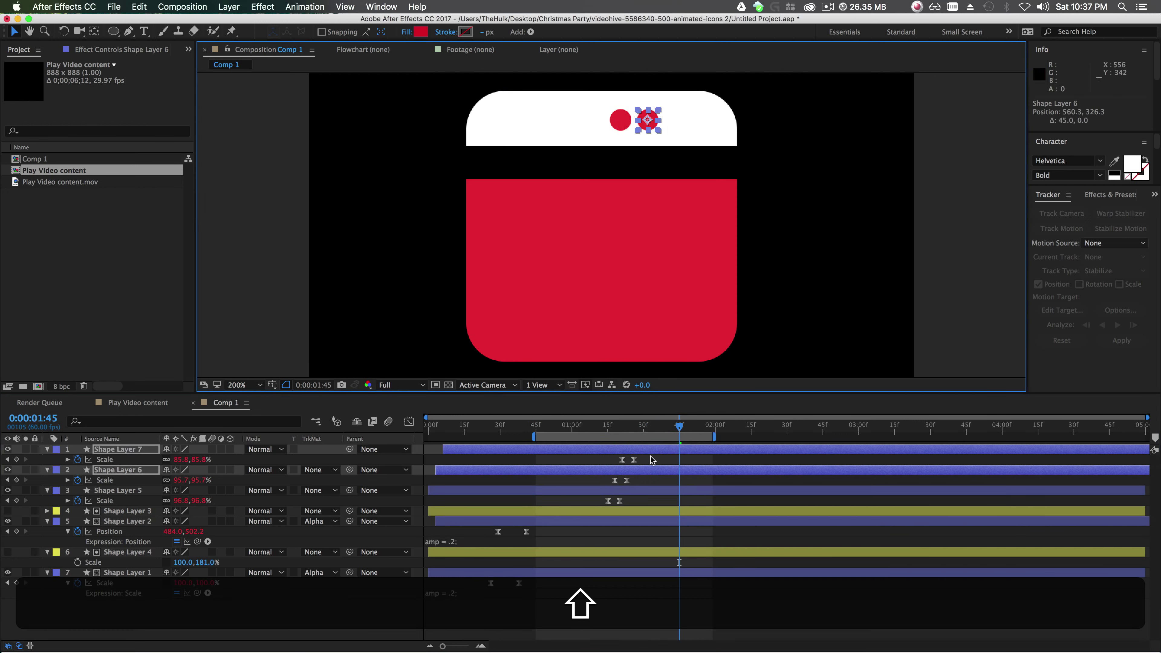
click(649, 565)
Move Shape Layer 7's circle about 43 px further right as the third in the row and preview the staggered pop-in.
click(643, 449)
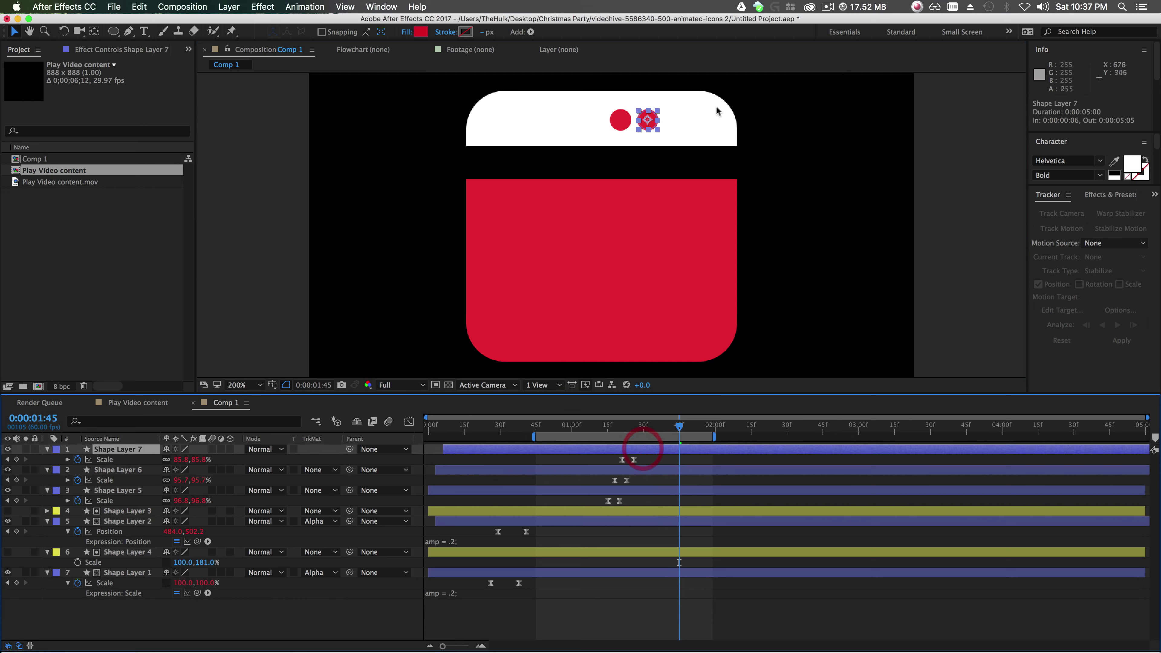
drag(653, 123, 673, 124)
click(808, 135)
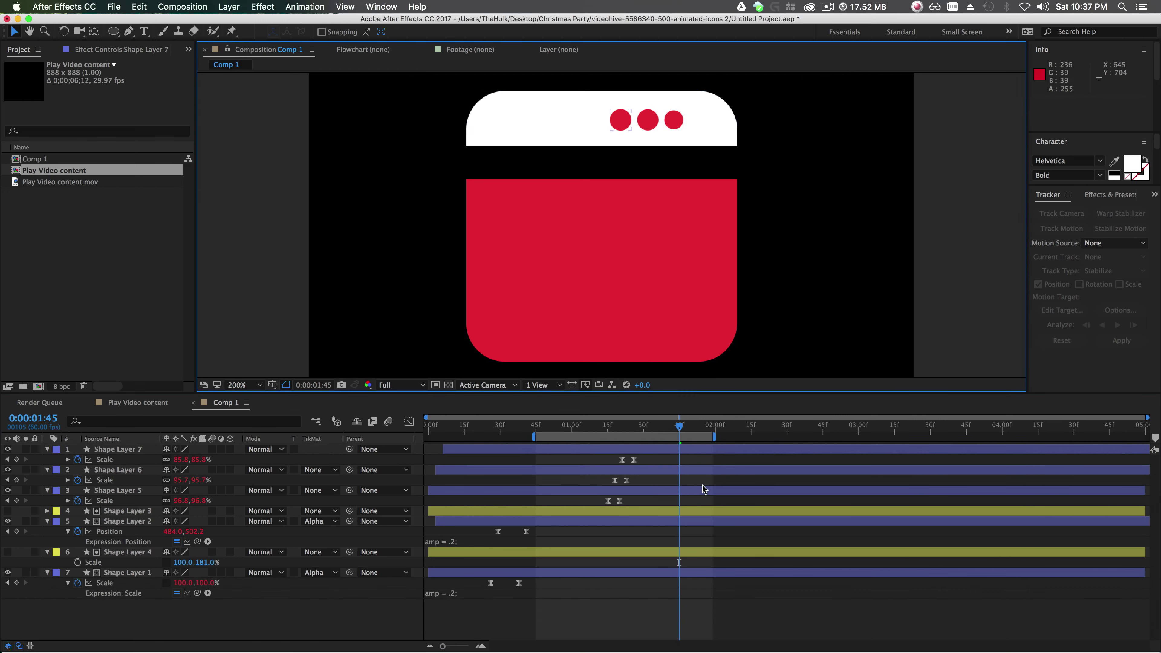
drag(675, 430, 547, 452)
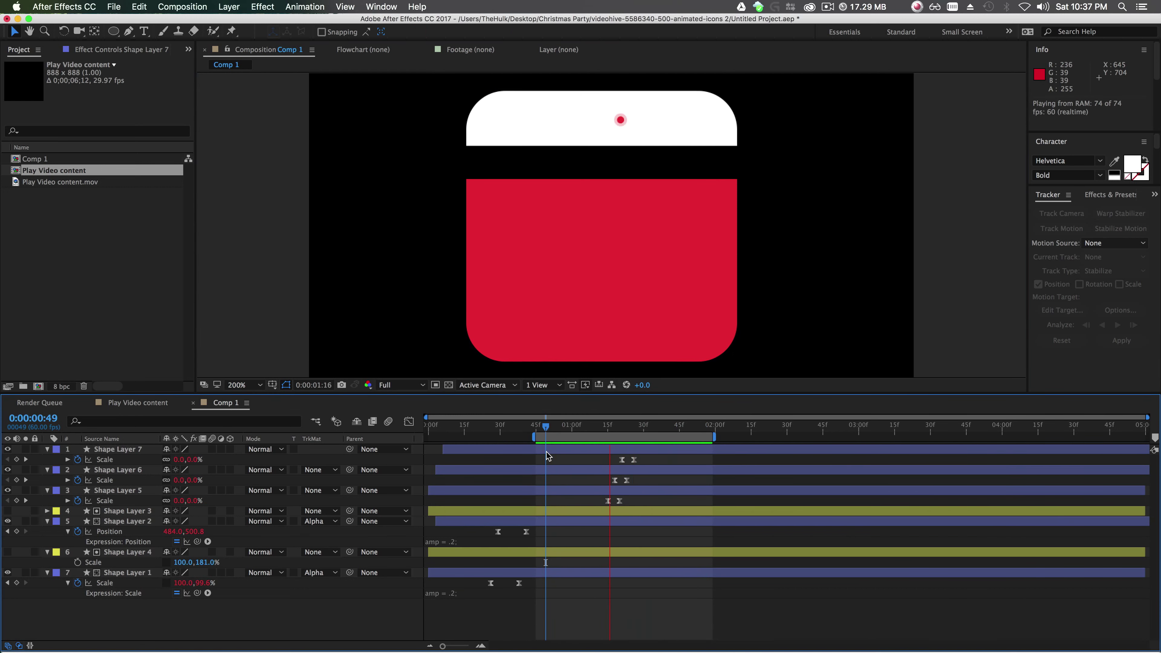
Move all three red circles together 58 px to the right along the white header.
click(547, 452)
shift+click(639, 489)
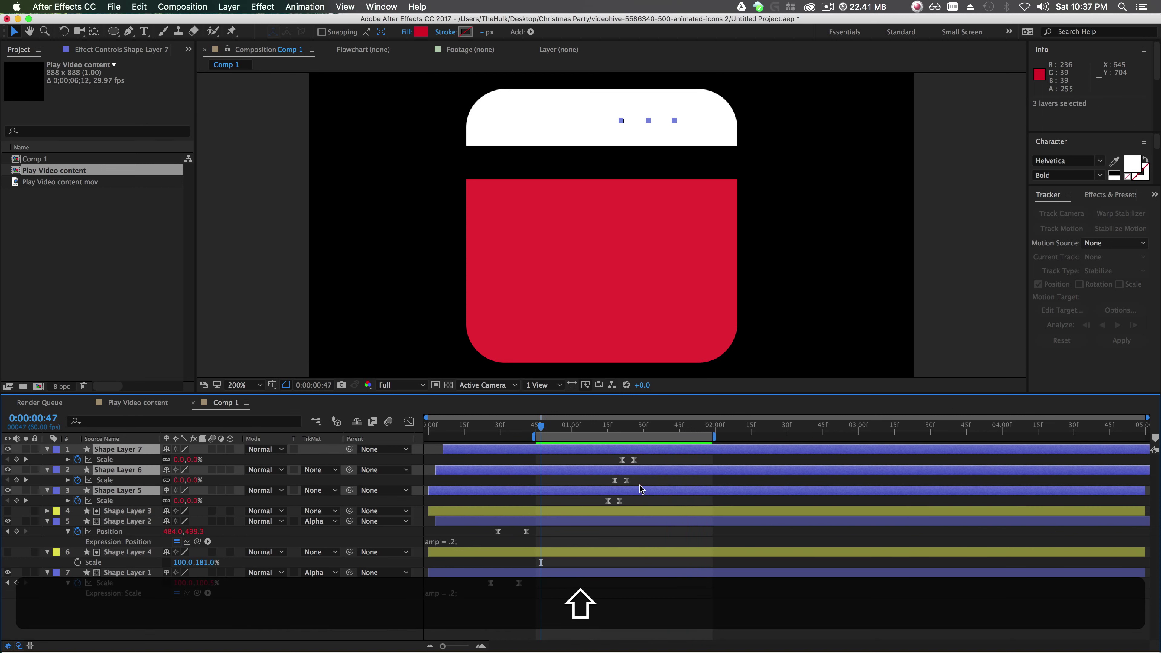
key(space)
key(space)
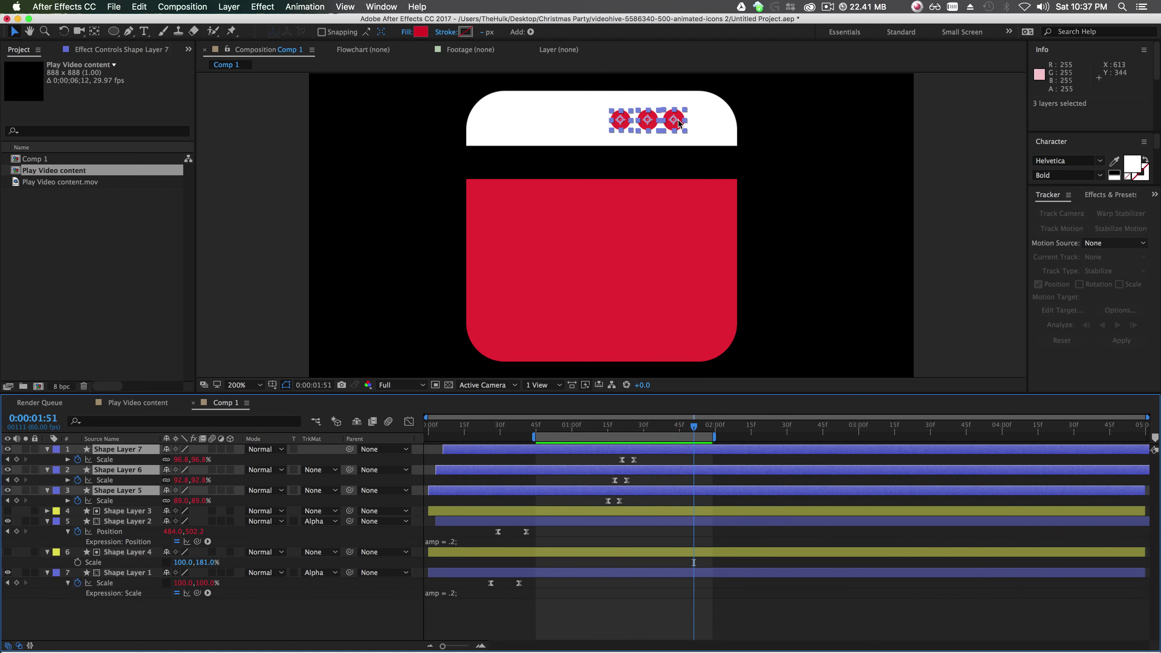
click(670, 123)
drag(669, 123, 705, 124)
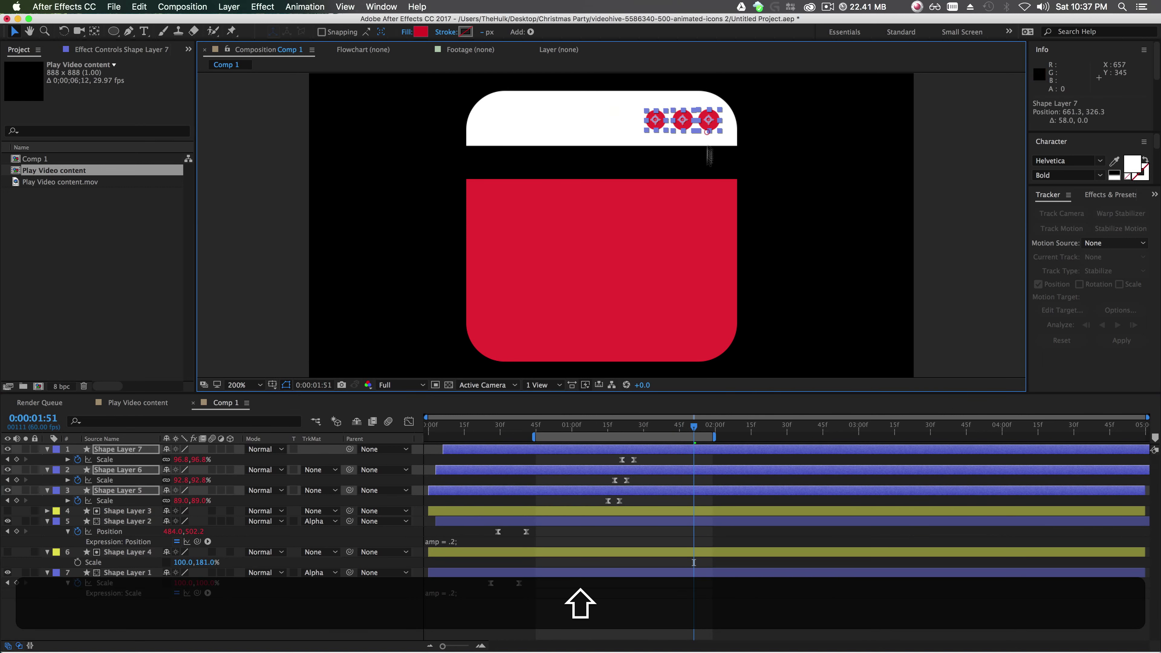
Extend the work area back to 0:00:00:00 and preview the whole icon animation.
key(comma)
click(858, 259)
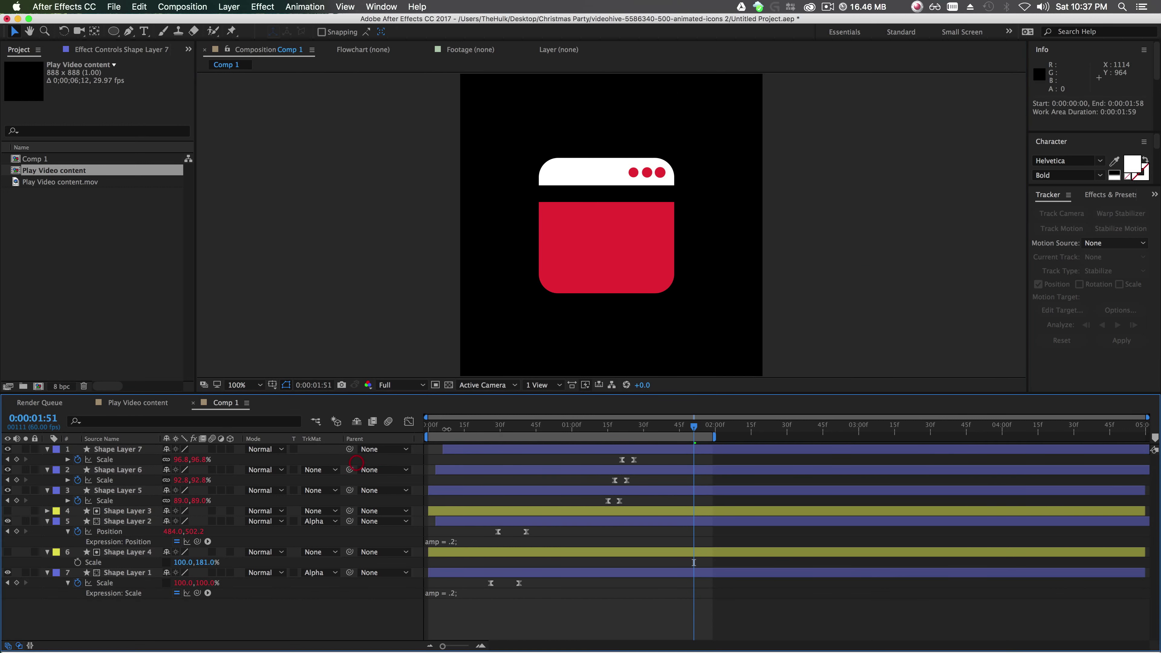
key(Home)
key(space)
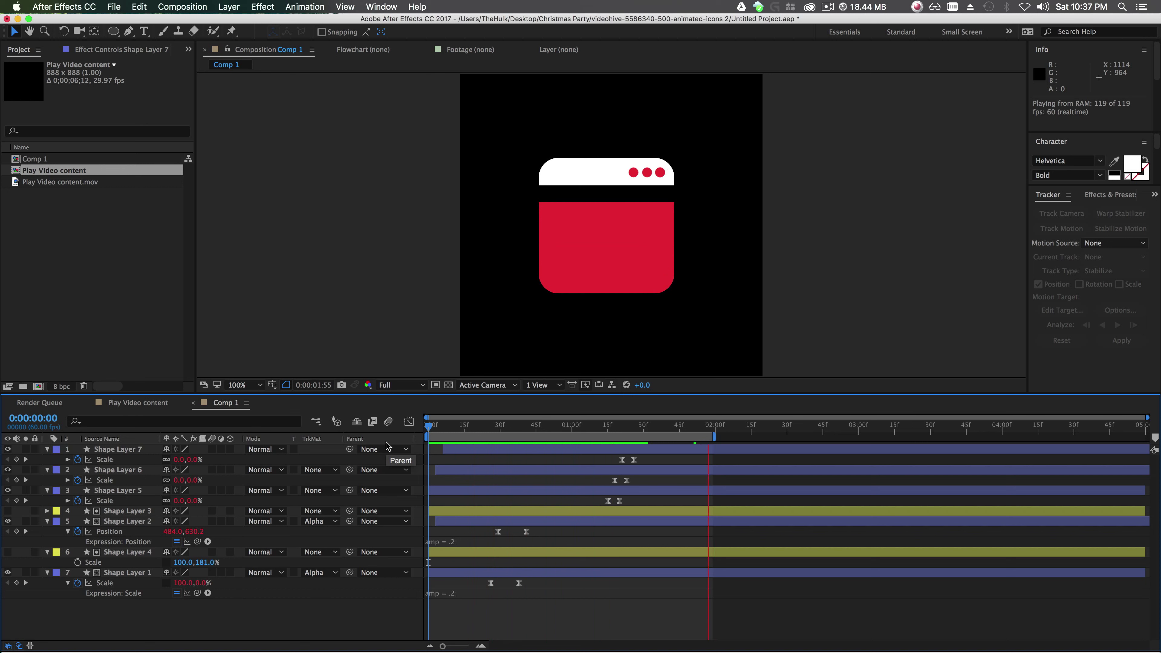
Shift the three circle layers 23 frames earlier in time and preview the animation.
click(563, 489)
shift+click(575, 449)
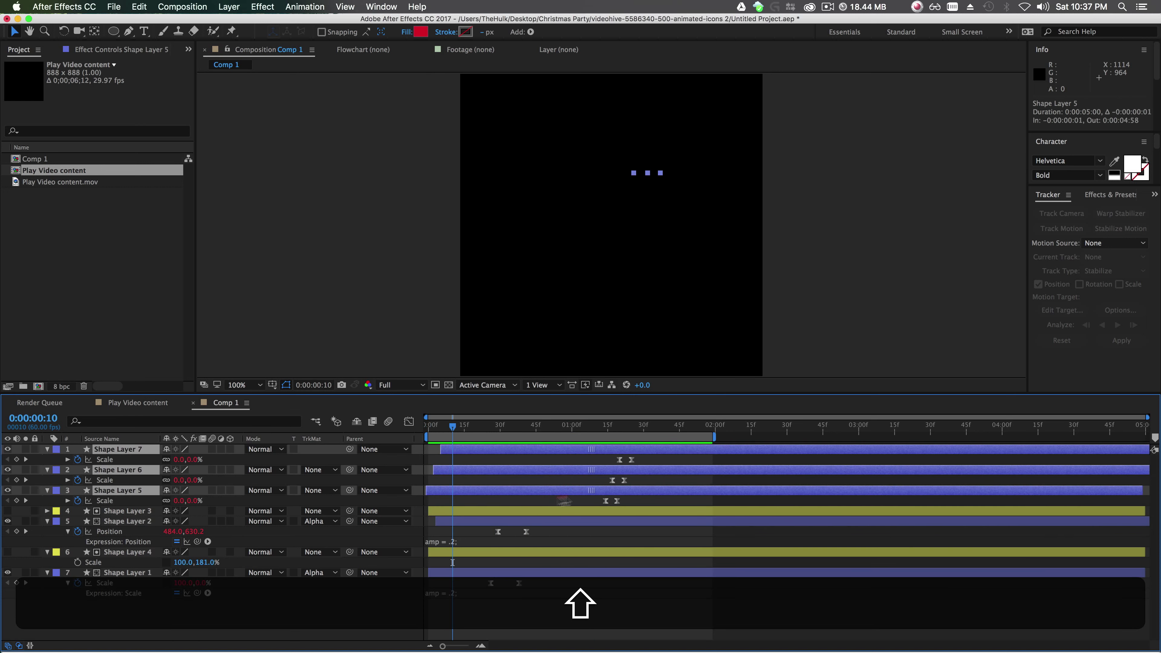
drag(563, 501, 511, 500)
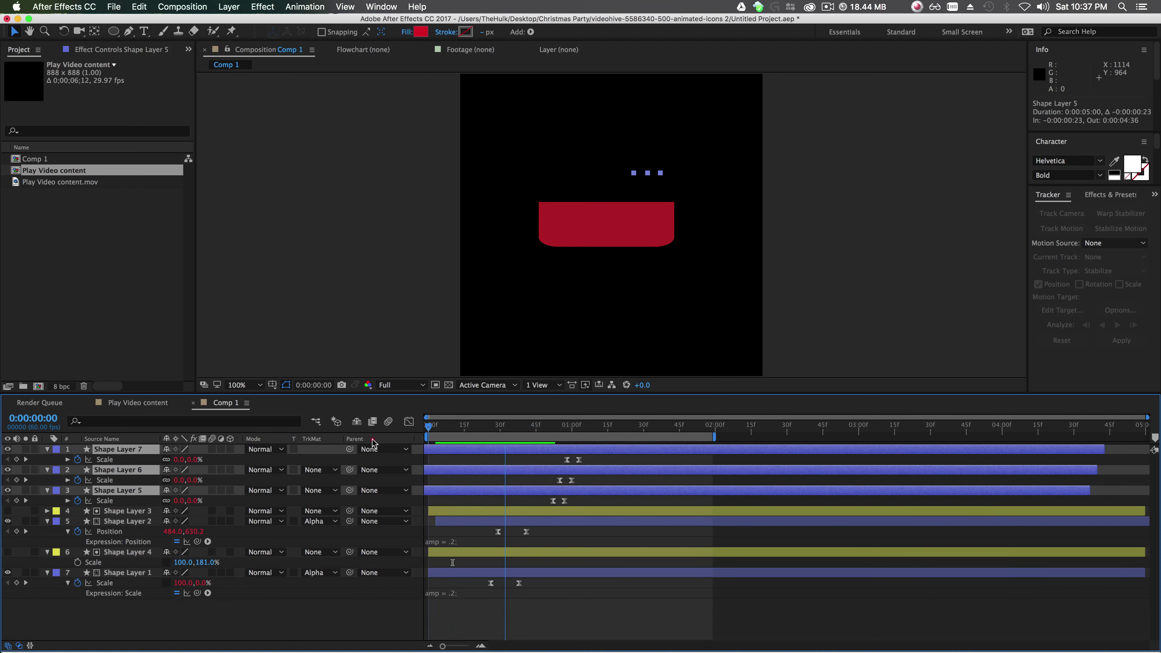
key(space)
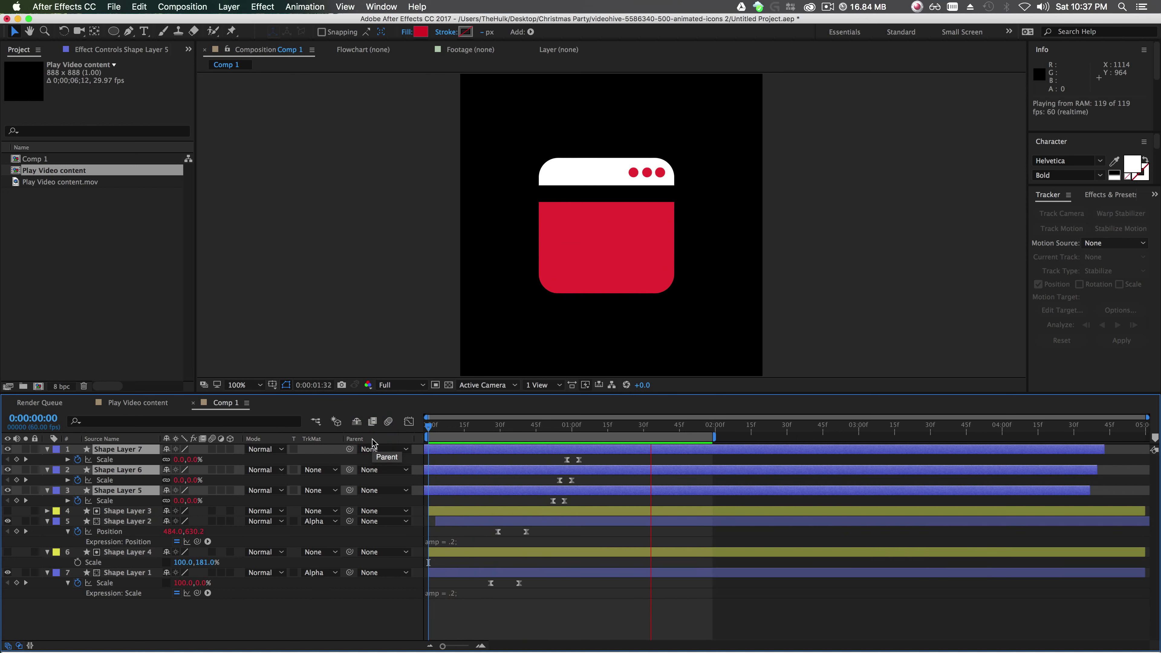
key(space)
click(553, 426)
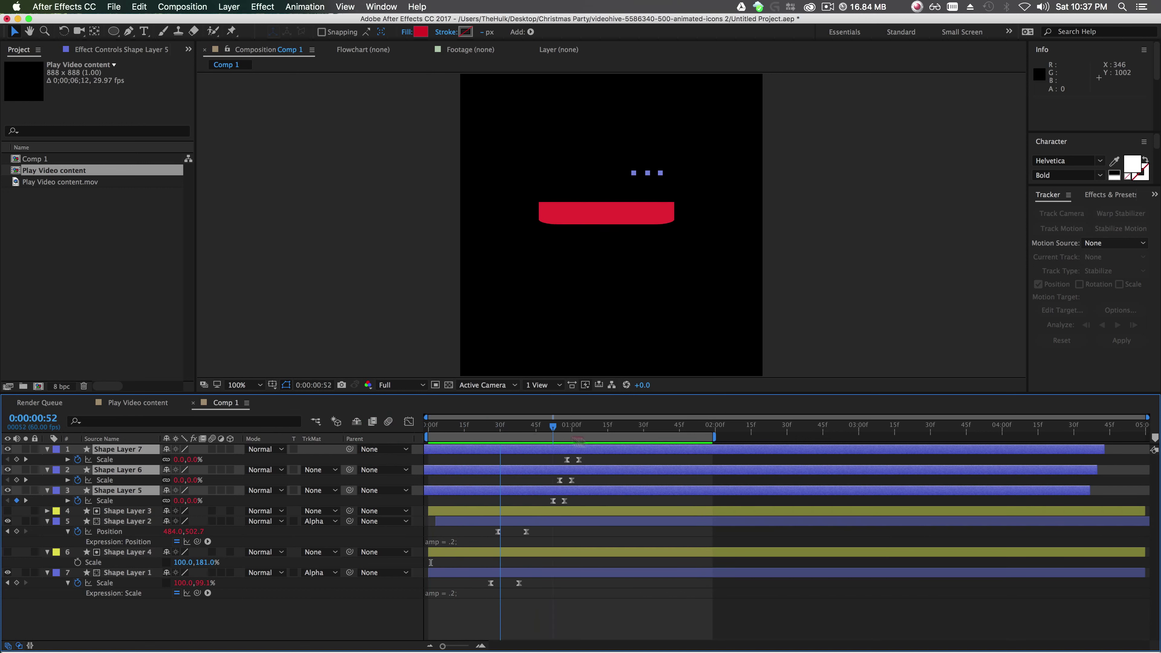
key(space)
Draw a red triangle on a new shape layer with the Star tool and place it over the red panel.
click(895, 268)
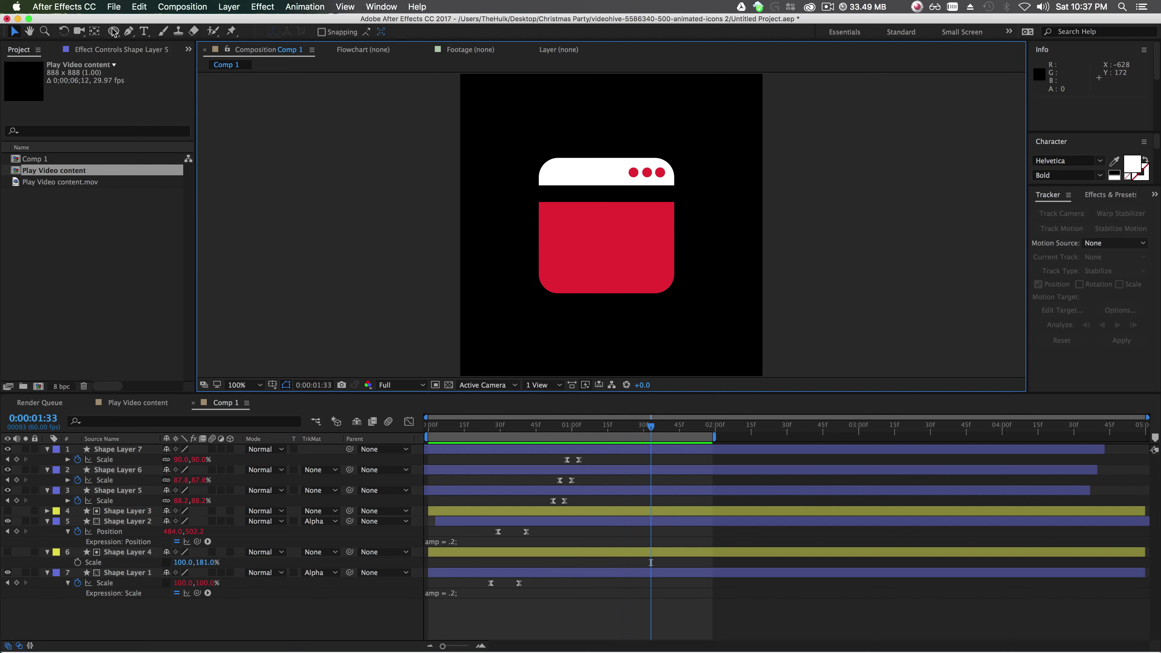
drag(117, 33, 173, 83)
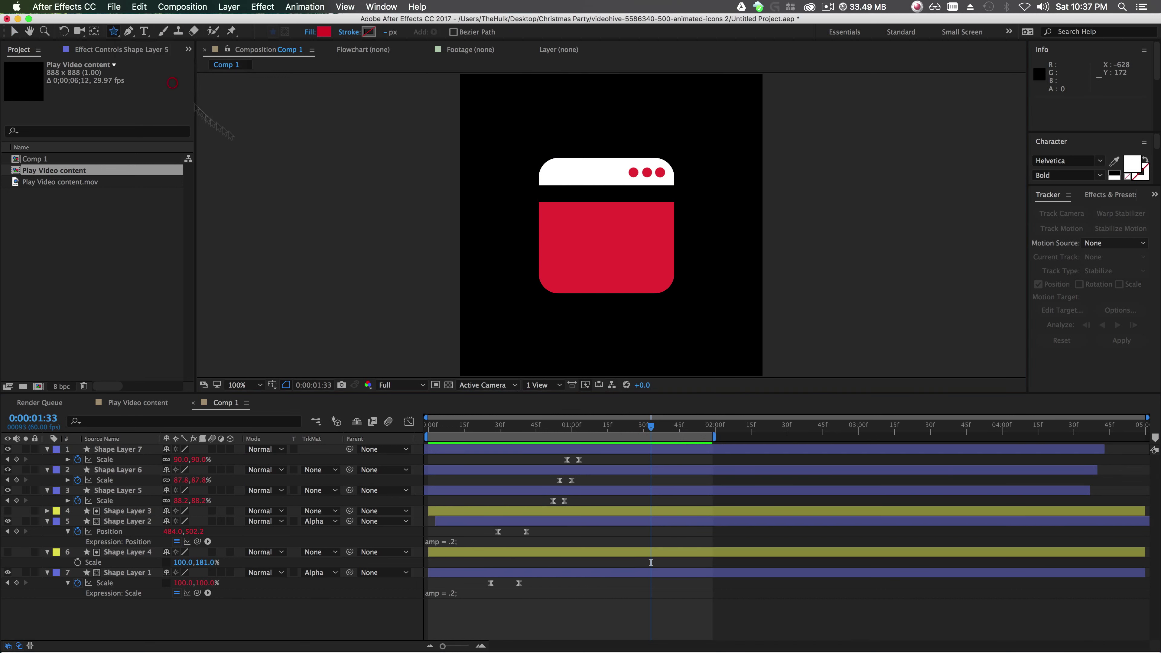
drag(439, 161, 468, 221)
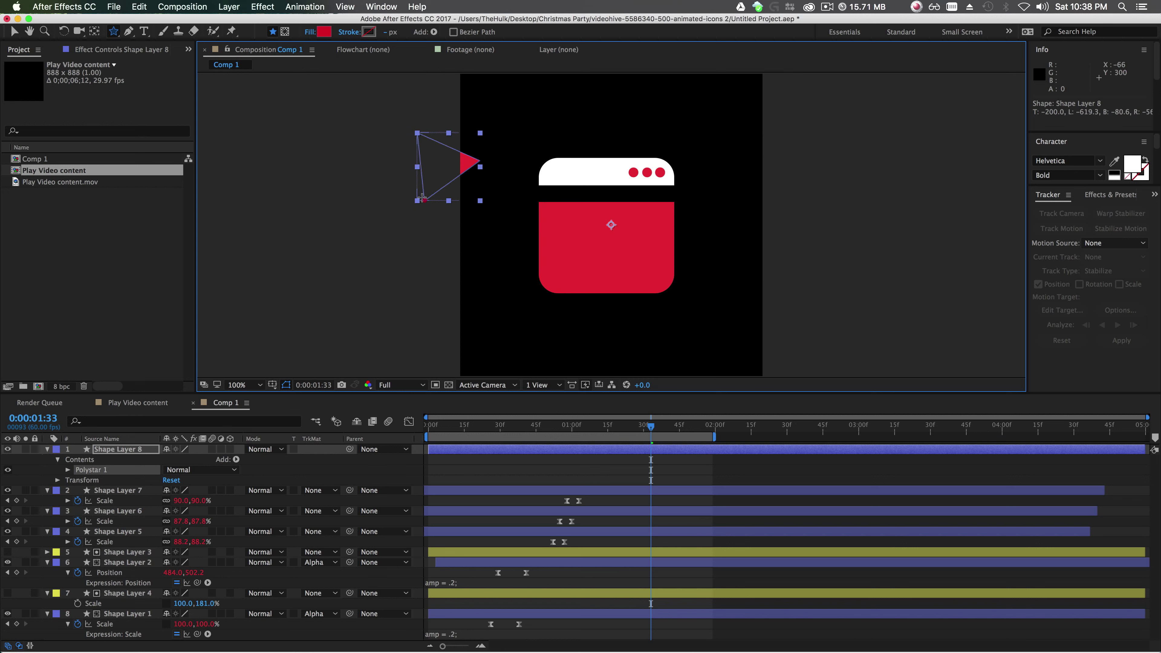
drag(422, 198, 421, 195)
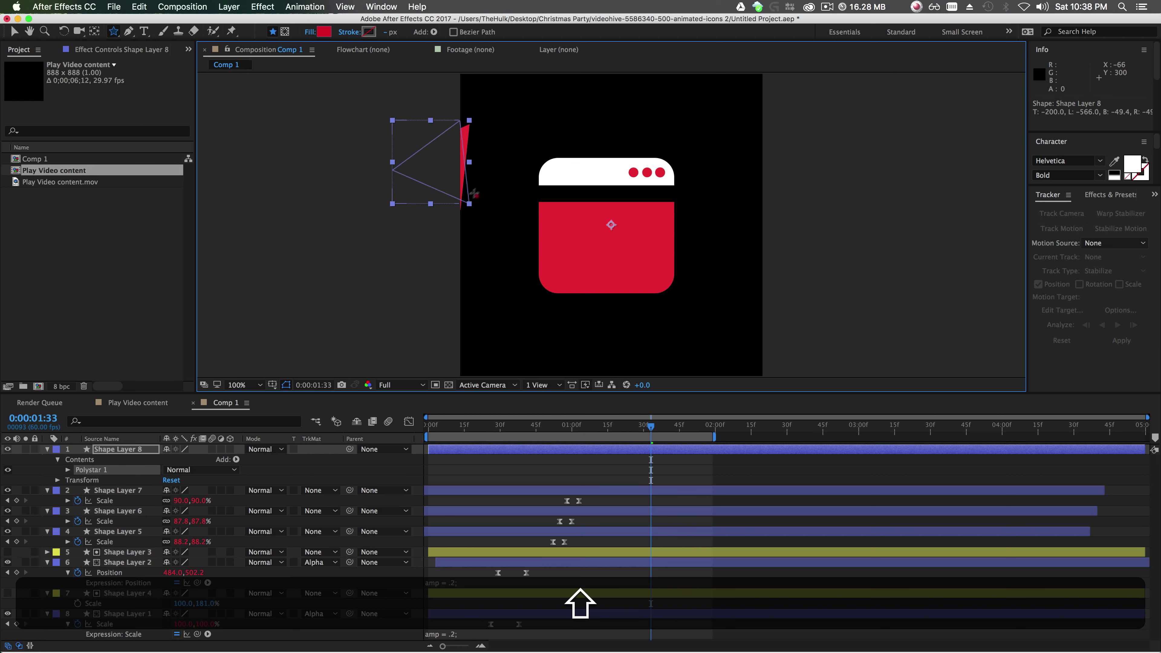
drag(481, 171, 604, 248)
key(v)
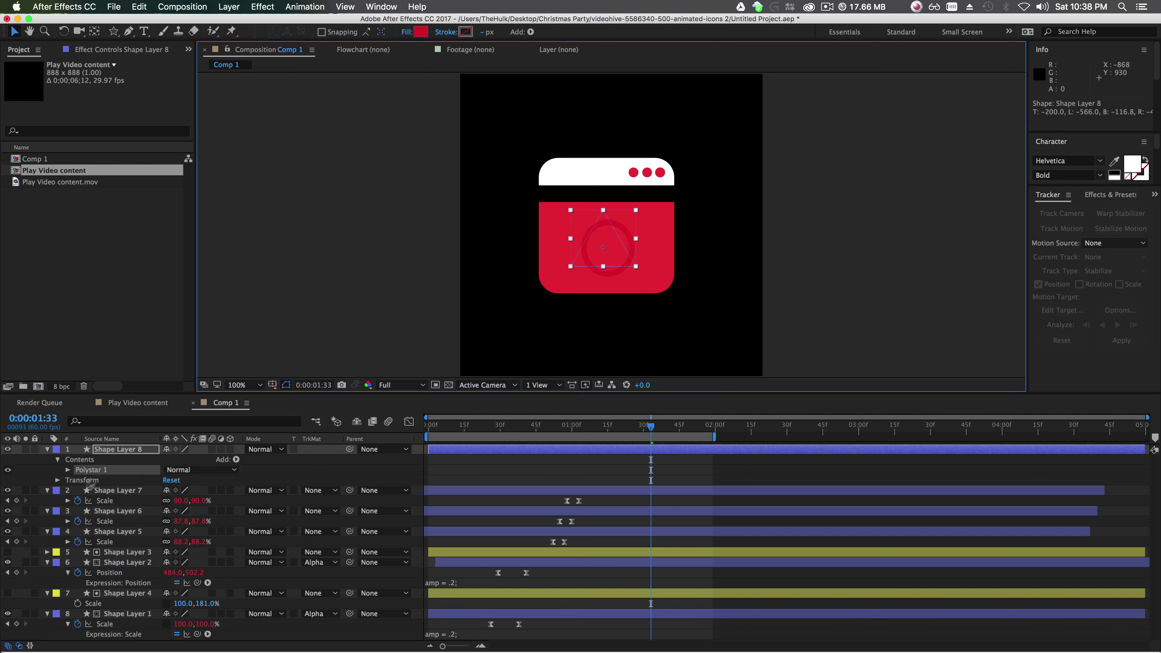
Set Shape Layer 8's rotation to 90° to turn the triangle into a play symbol.
key(s)
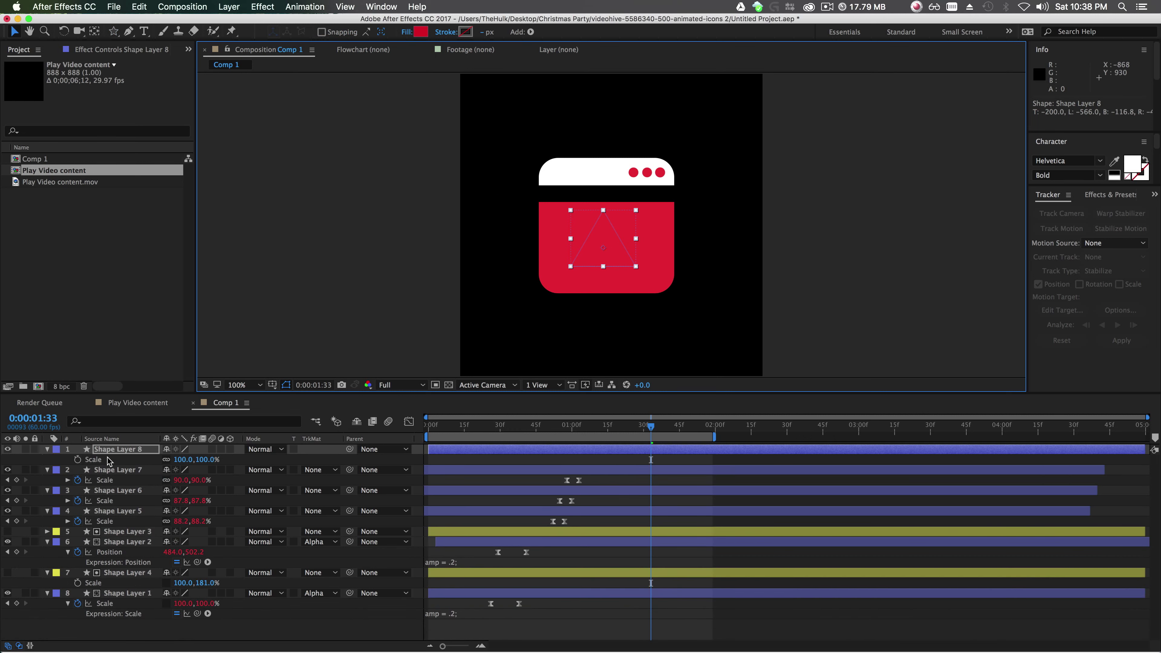
click(185, 459)
text(9)
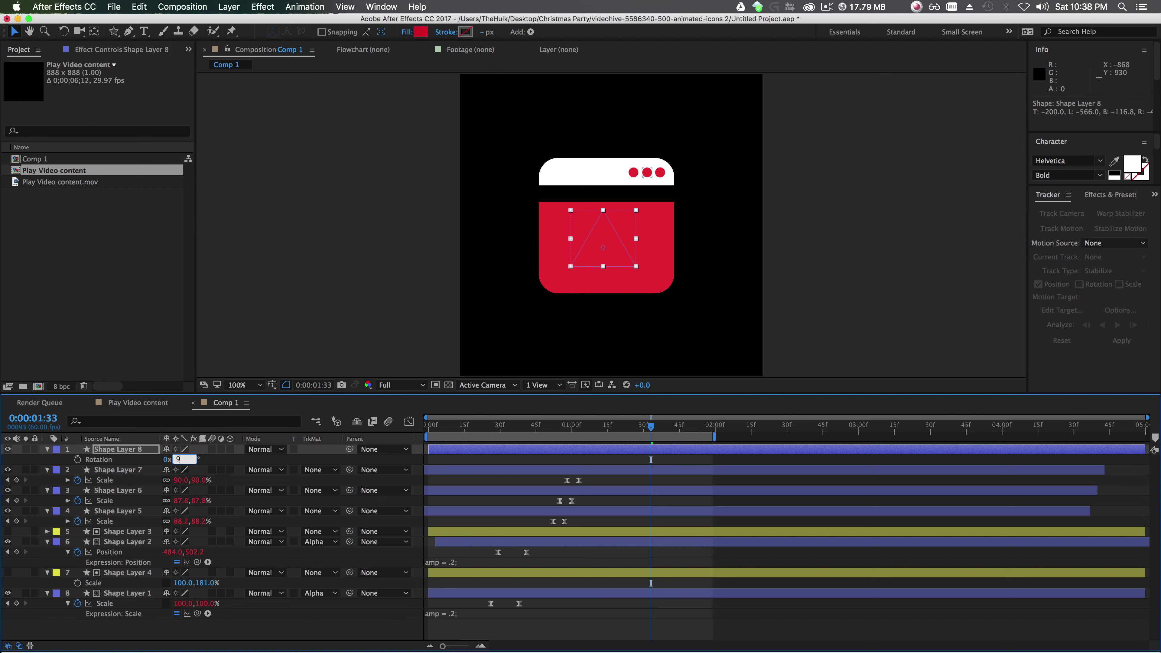
text(0)
key(Return)
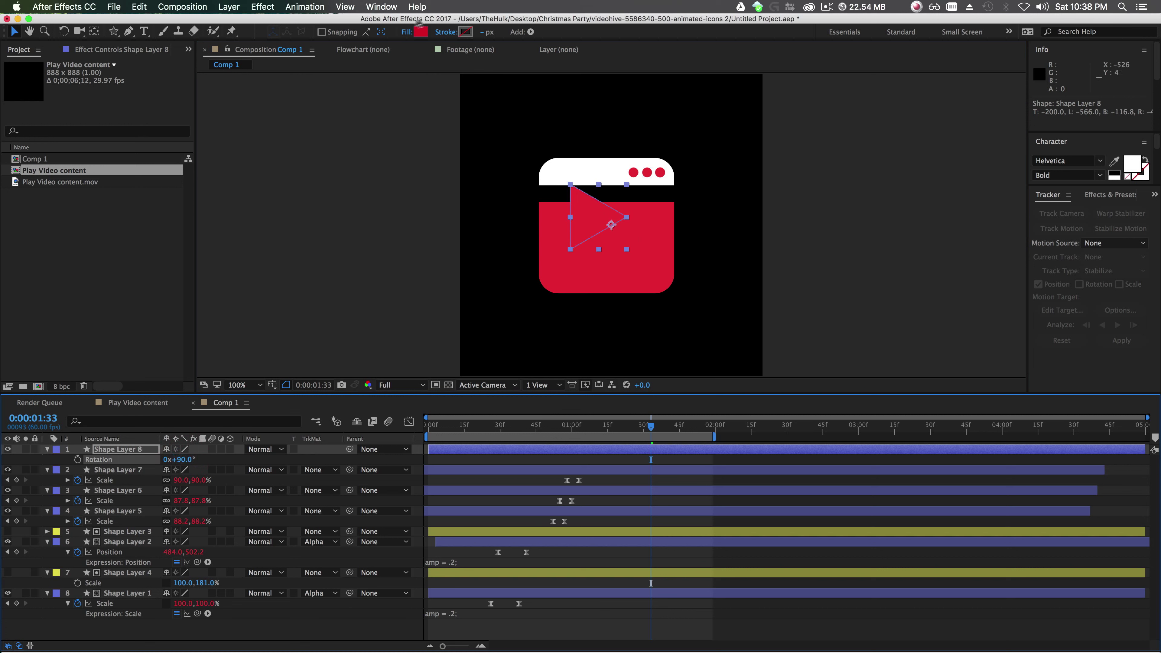
Change the triangle's fill color to white, FFFFFF.
click(419, 32)
click(158, 194)
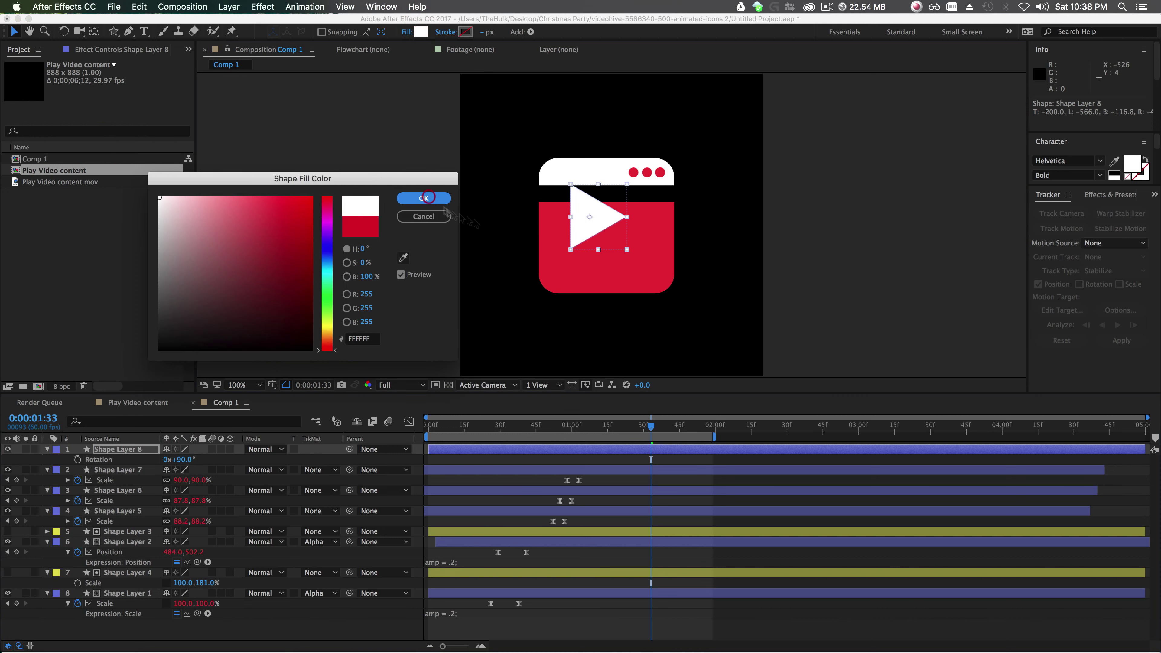
click(427, 195)
Move the triangle to the left edge of the red panel and place its anchor point at the triangle's centre.
drag(594, 232, 510, 275)
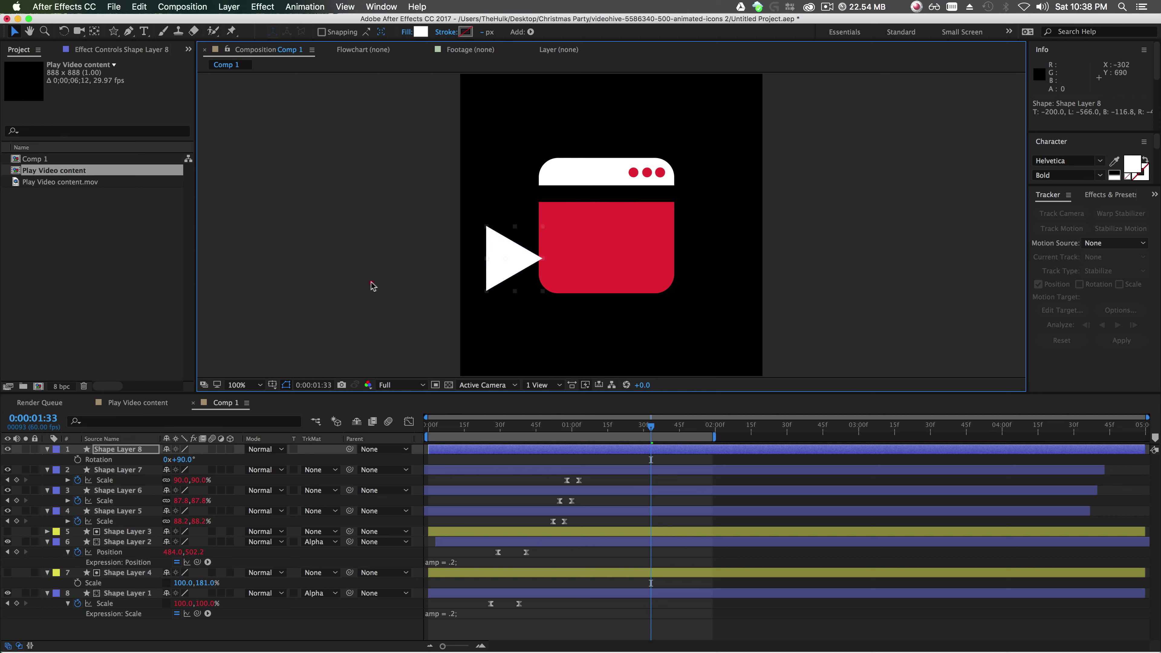
click(386, 282)
click(503, 269)
click(94, 31)
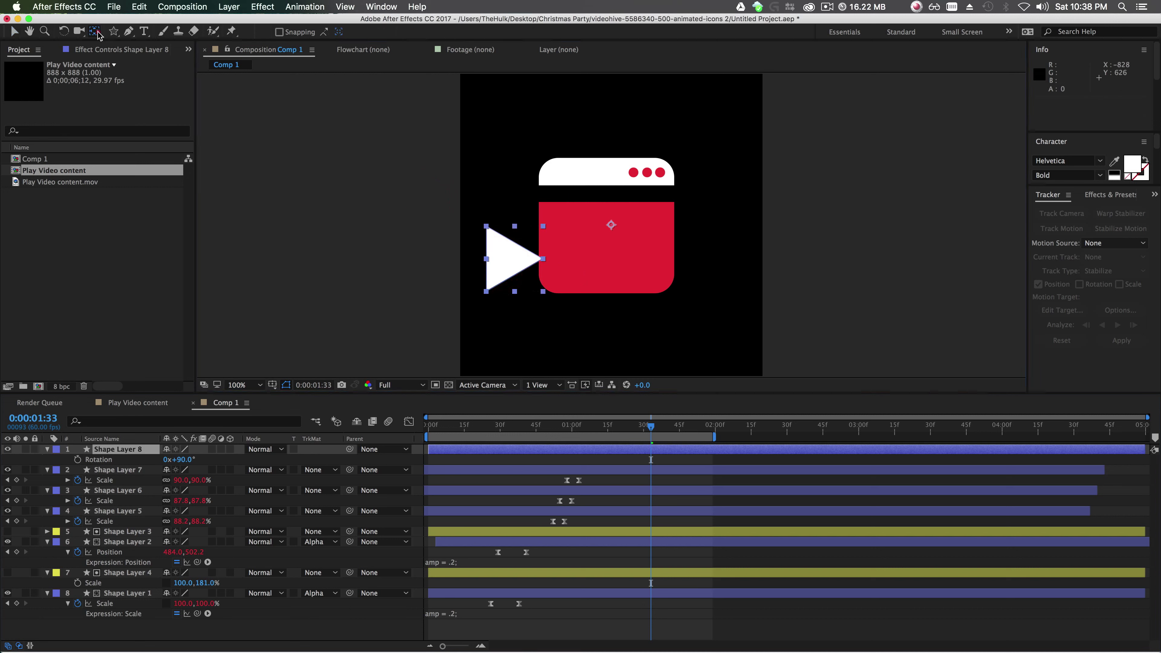
drag(609, 225, 507, 258)
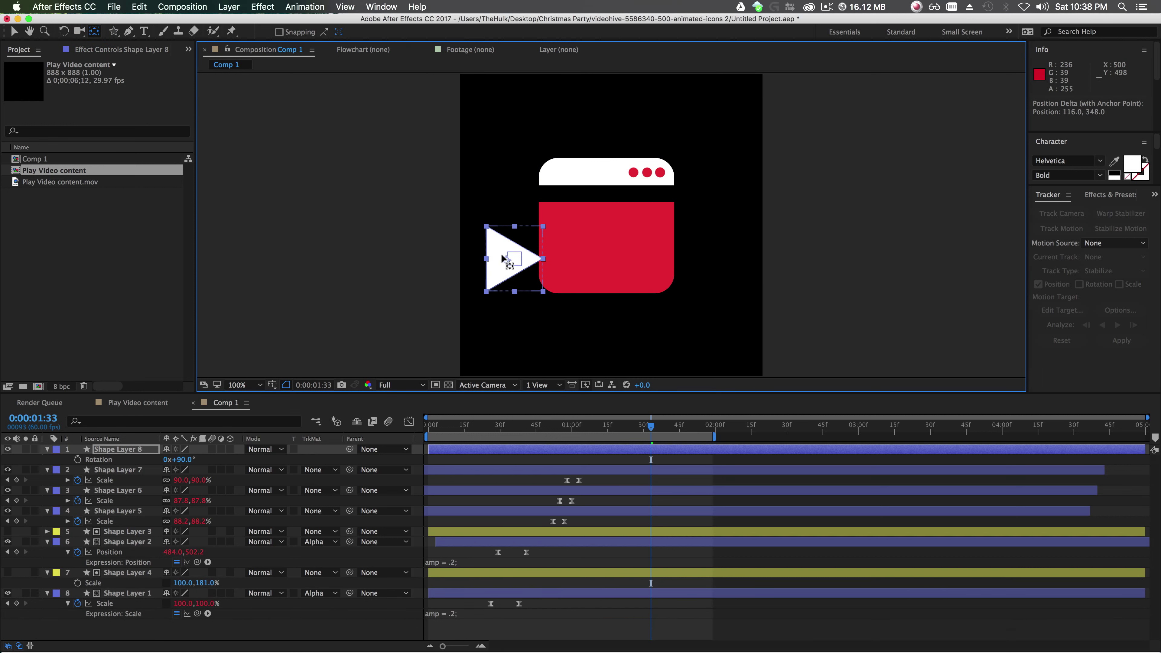
Move the triangle to the middle of the red panel, at about 477, 568, and scale it to about 73 by 68%.
key(v)
mouse_move(505, 263)
mouse_down()
mouse_move(593, 258)
mouse_move(634, 277)
mouse_move(591, 289)
mouse_up()
click(759, 260)
key(period)
click(594, 292)
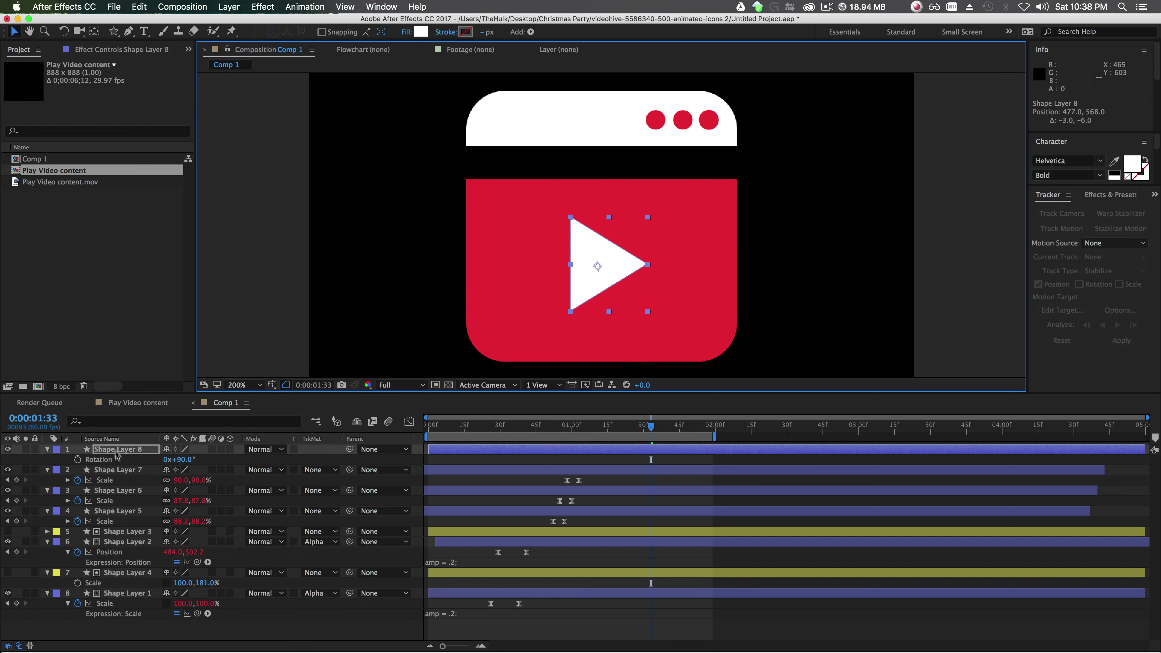
Keyframe the triangle's current scale at 0:00:01:12 and set its scale to 0% at 0:00:01:04.
drag(651, 426, 585, 440)
click(77, 459)
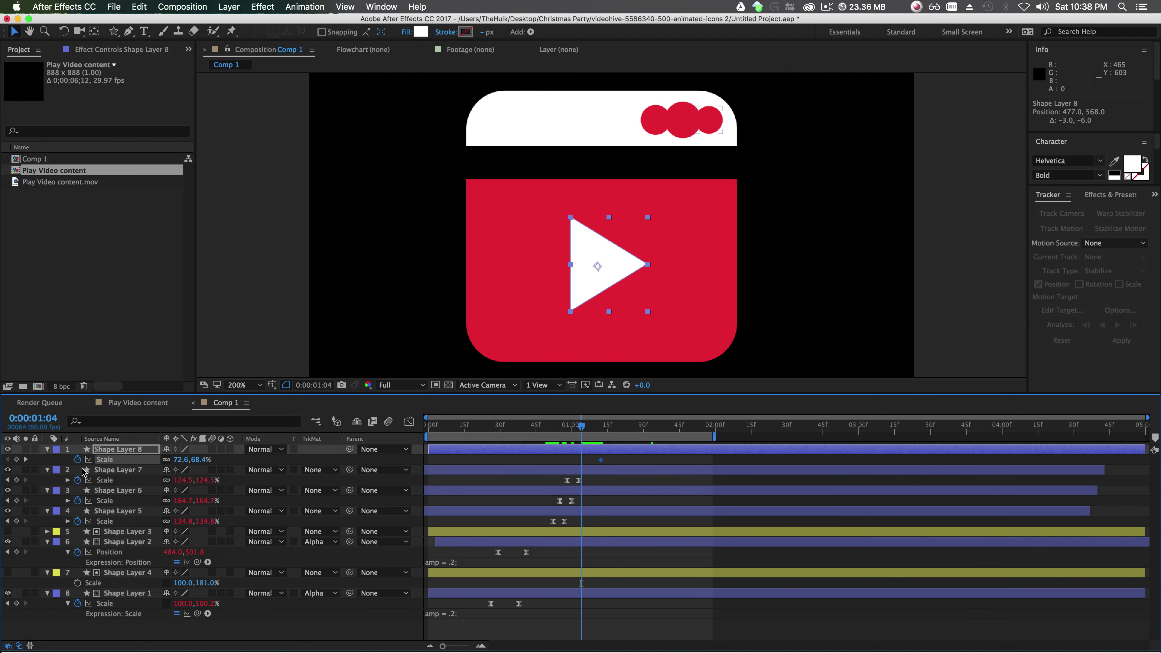
click(195, 459)
text(0)
key(Return)
Add the copied bounce expression with amp .2, freq 3.0 and decay 7.0 to Shape Layer 8's Scale.
drag(621, 458, 573, 462)
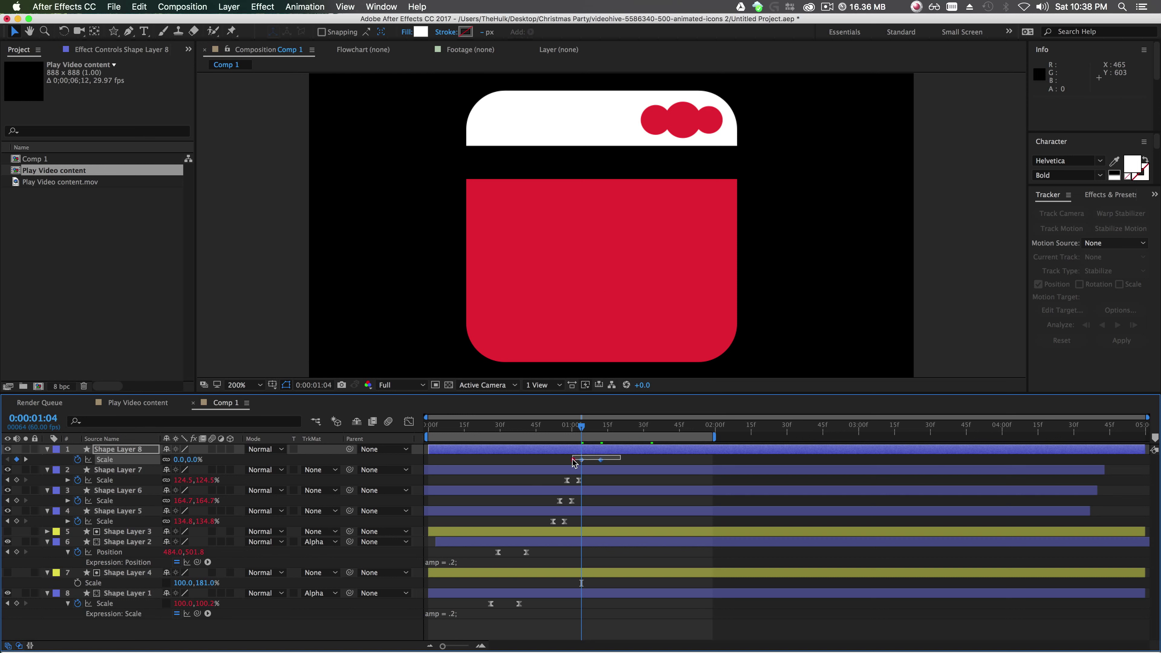
alt+click(77, 460)
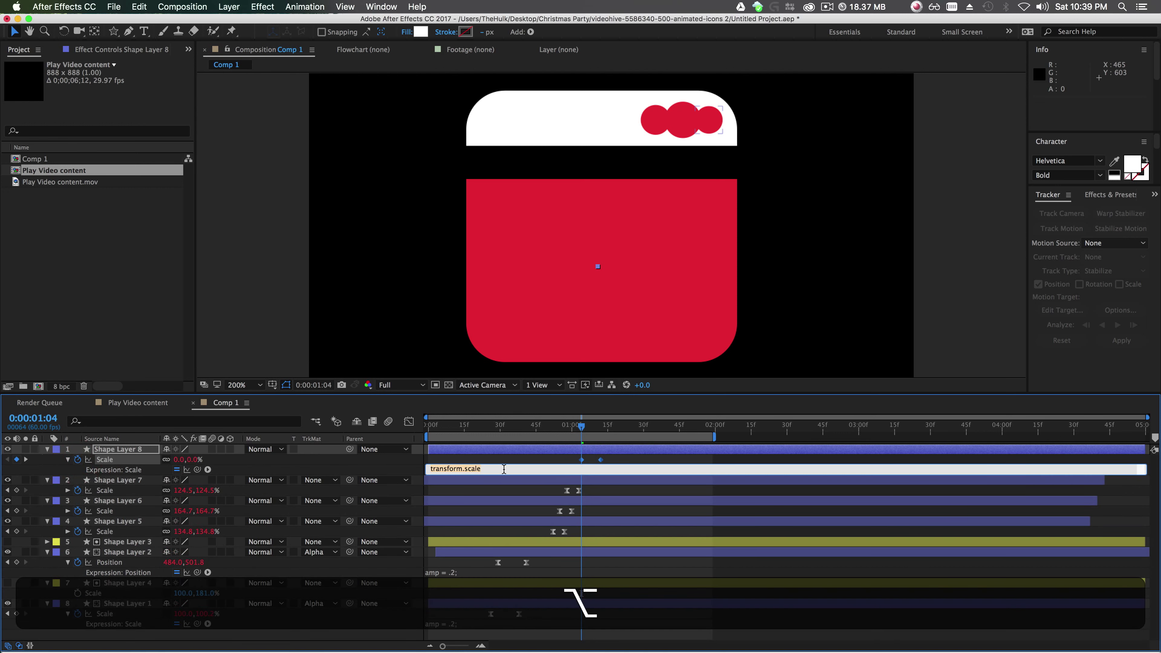
key(super+v)
click(473, 469)
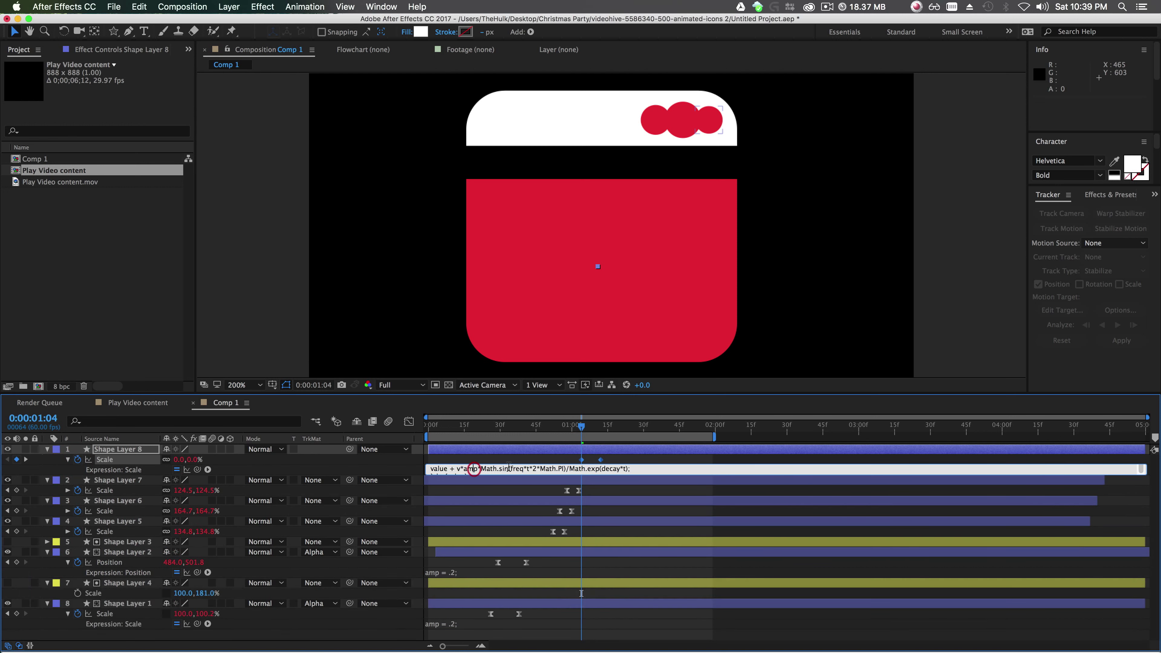
click(607, 493)
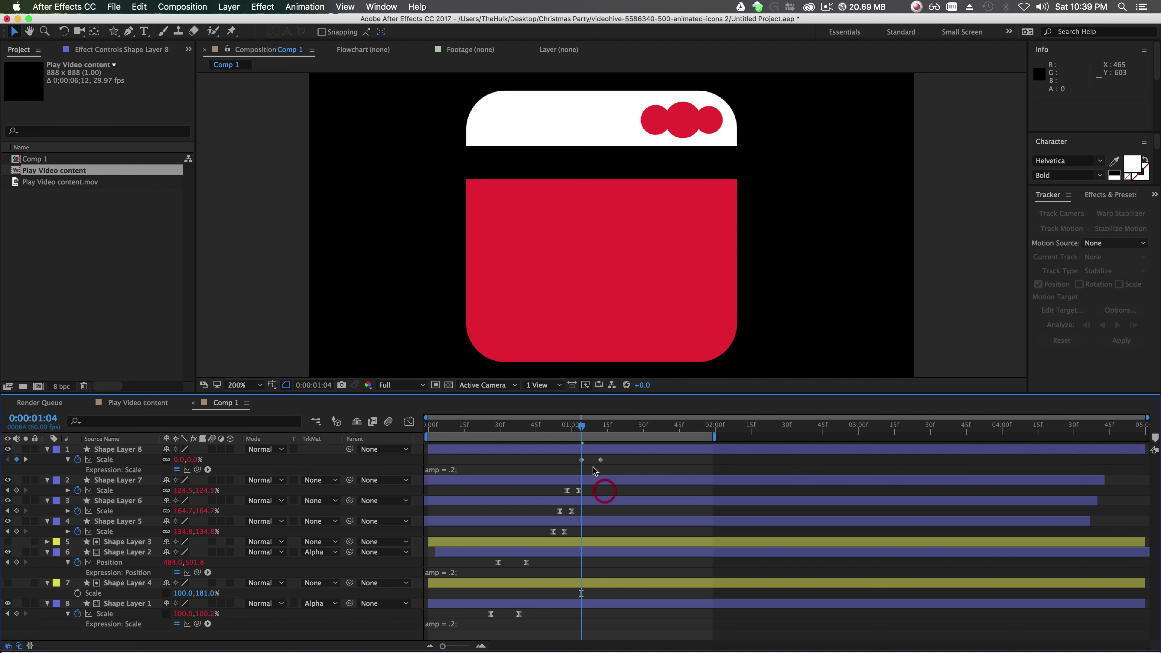
click(589, 467)
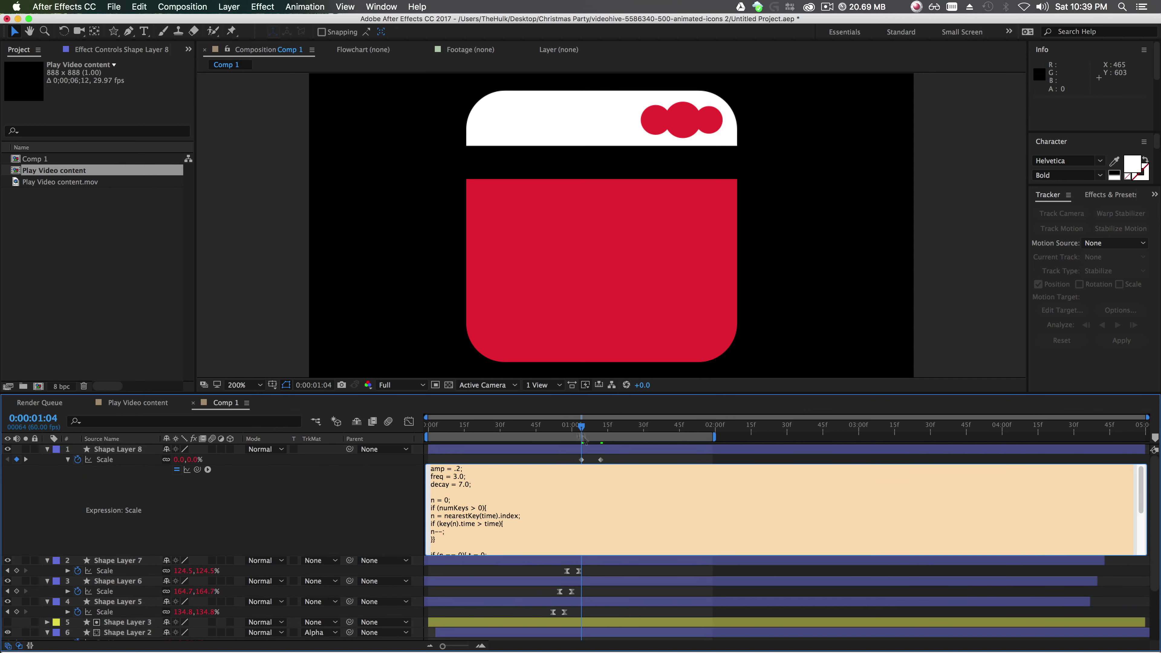
Apply Easy Ease to both of the triangle's scale keyframes and preview the animation from the start.
click(600, 459)
right_click(600, 459)
mouse_move(699, 601)
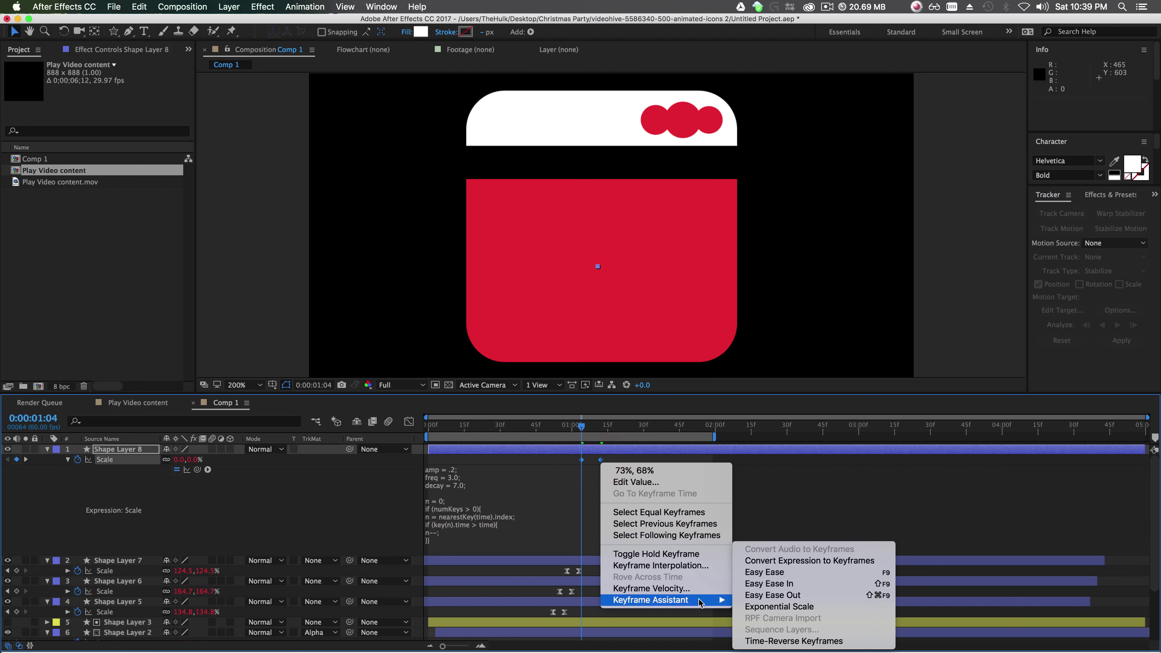
click(772, 572)
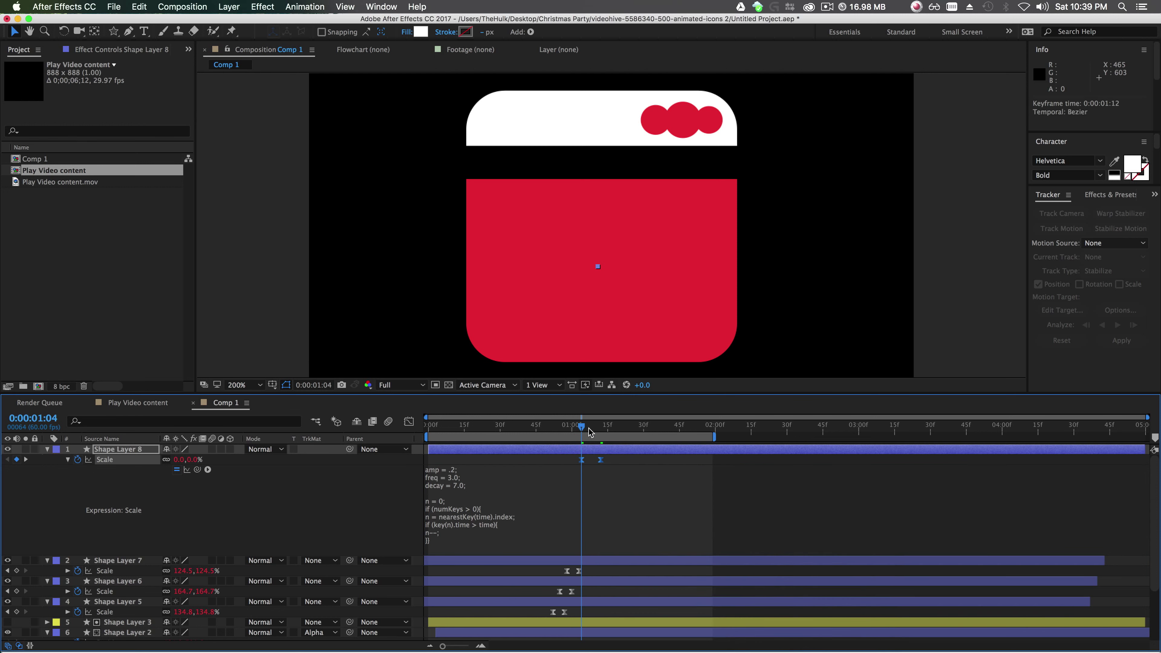
drag(582, 426, 429, 453)
key(space)
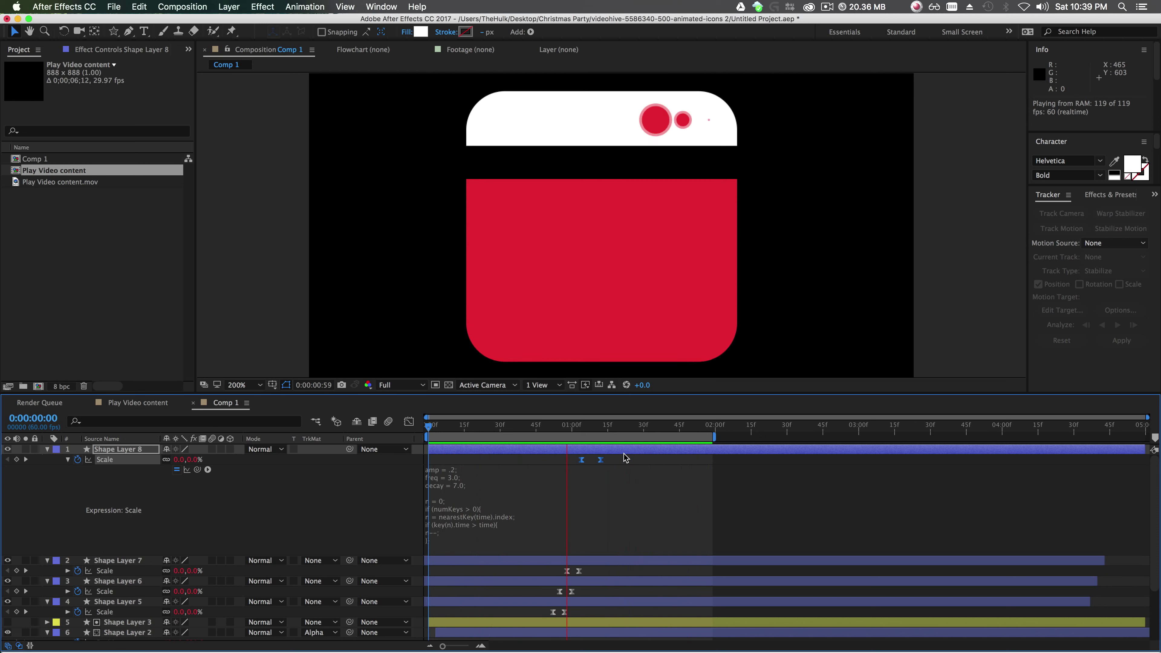
key(space)
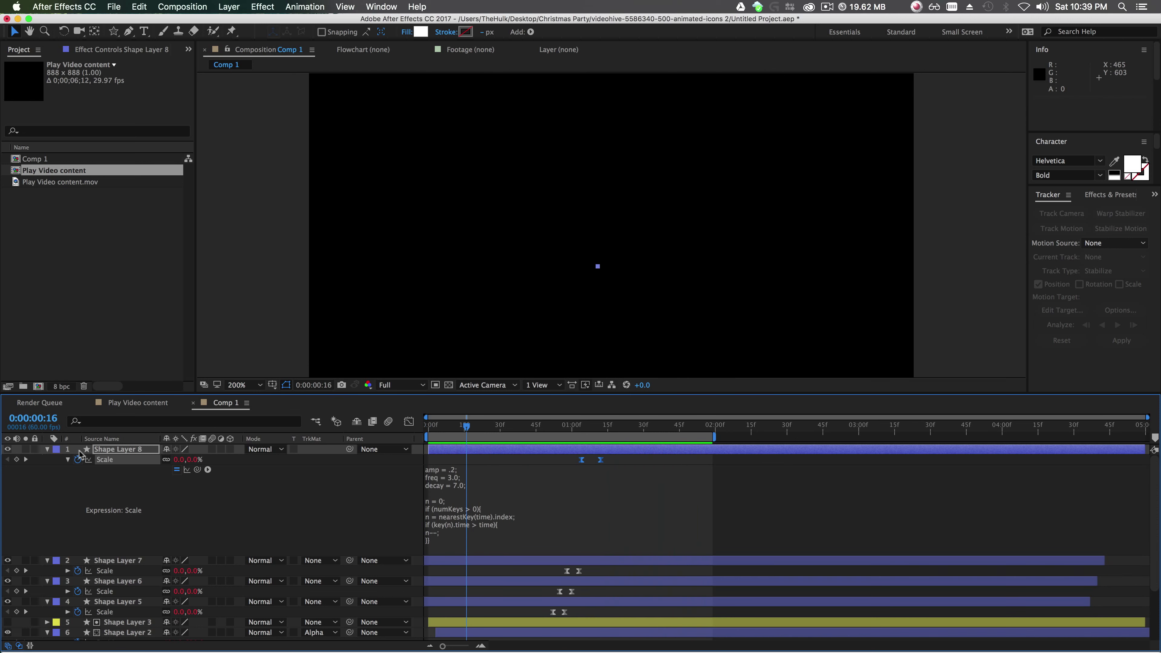
Collapse Shape Layers 5 to 8 and give the three circle layers the Pink label color.
click(48, 450)
click(47, 460)
click(47, 470)
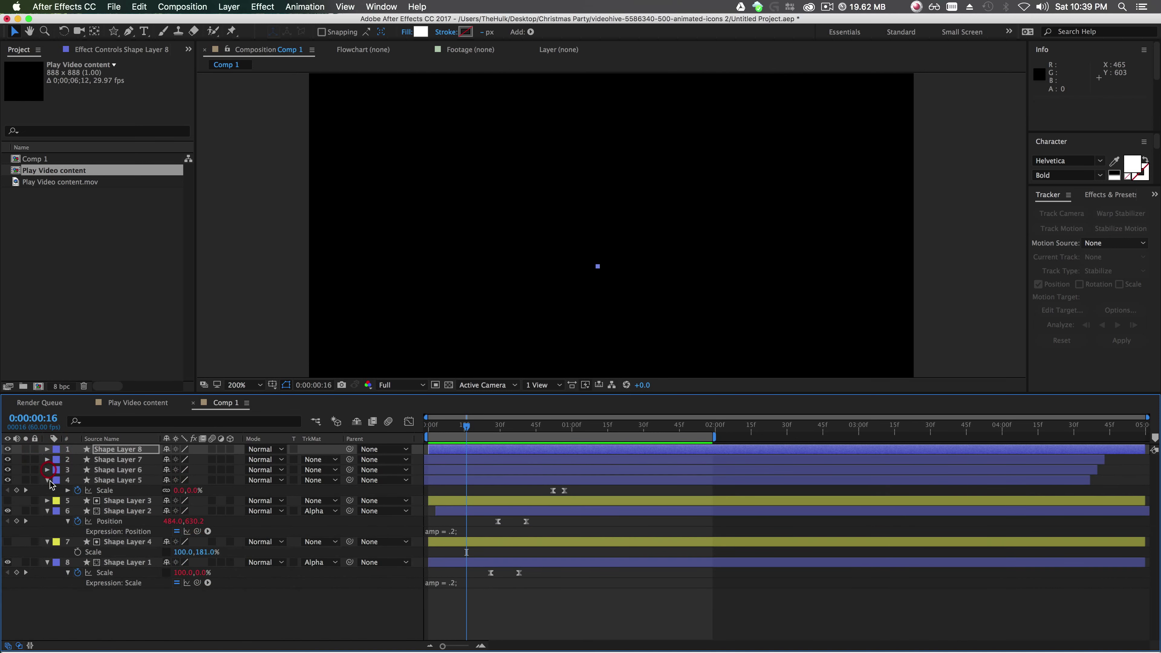
click(47, 479)
click(474, 459)
shift+click(482, 480)
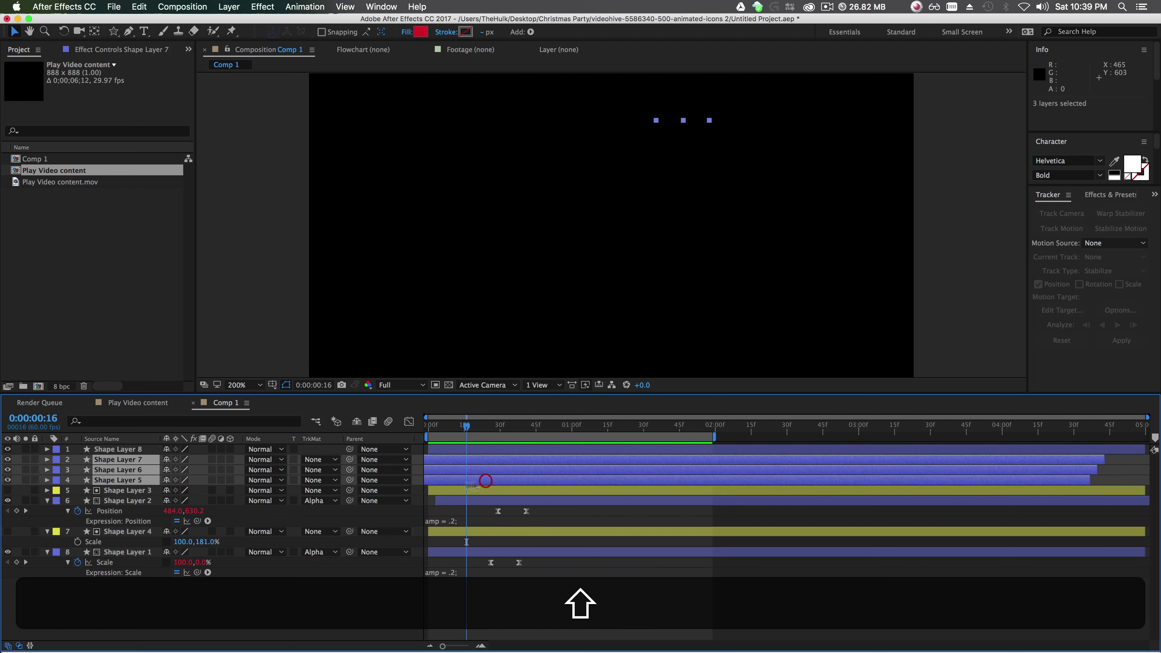
click(56, 460)
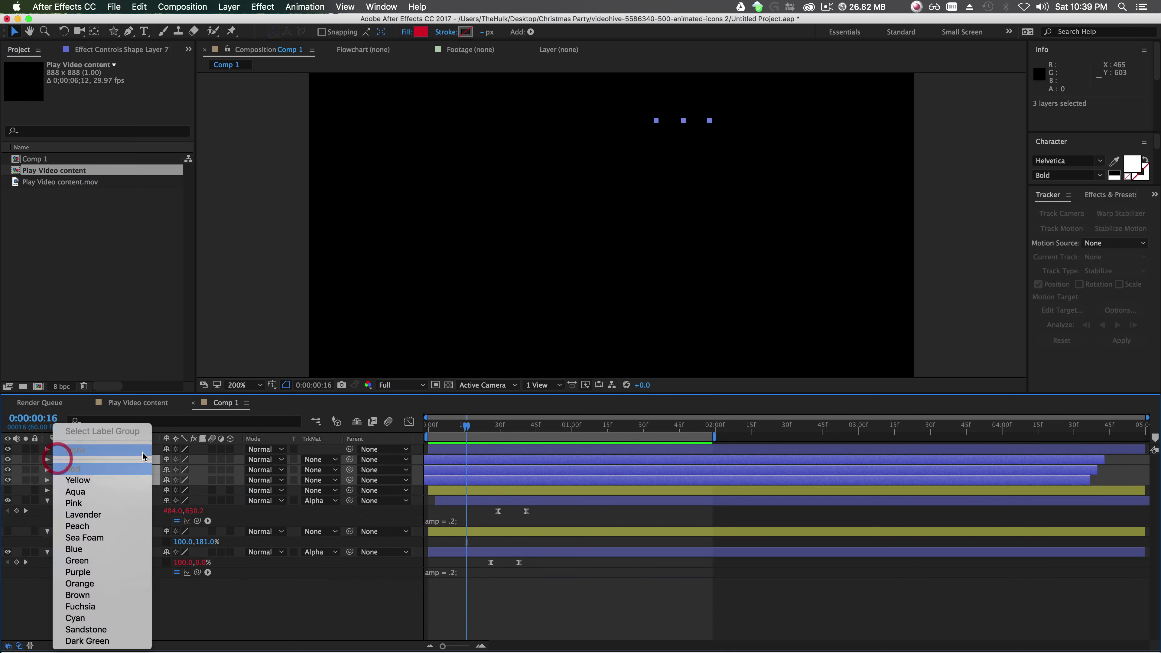
click(111, 504)
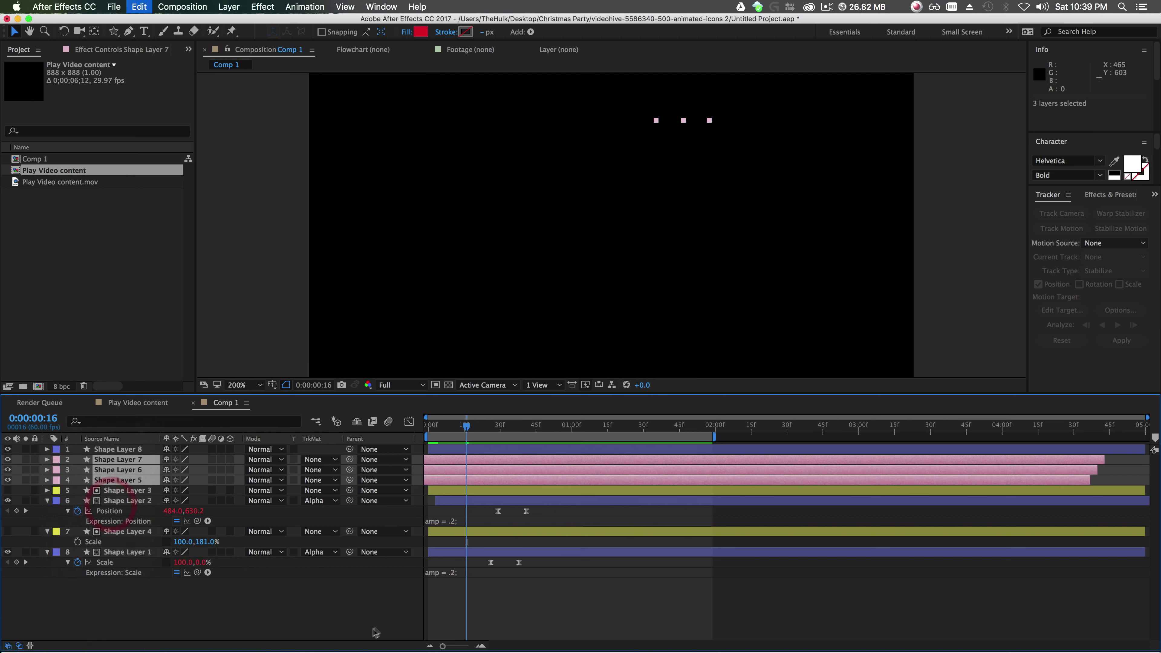
Give Shape Layer 8, the play triangle, the Orange label color.
click(459, 448)
click(57, 450)
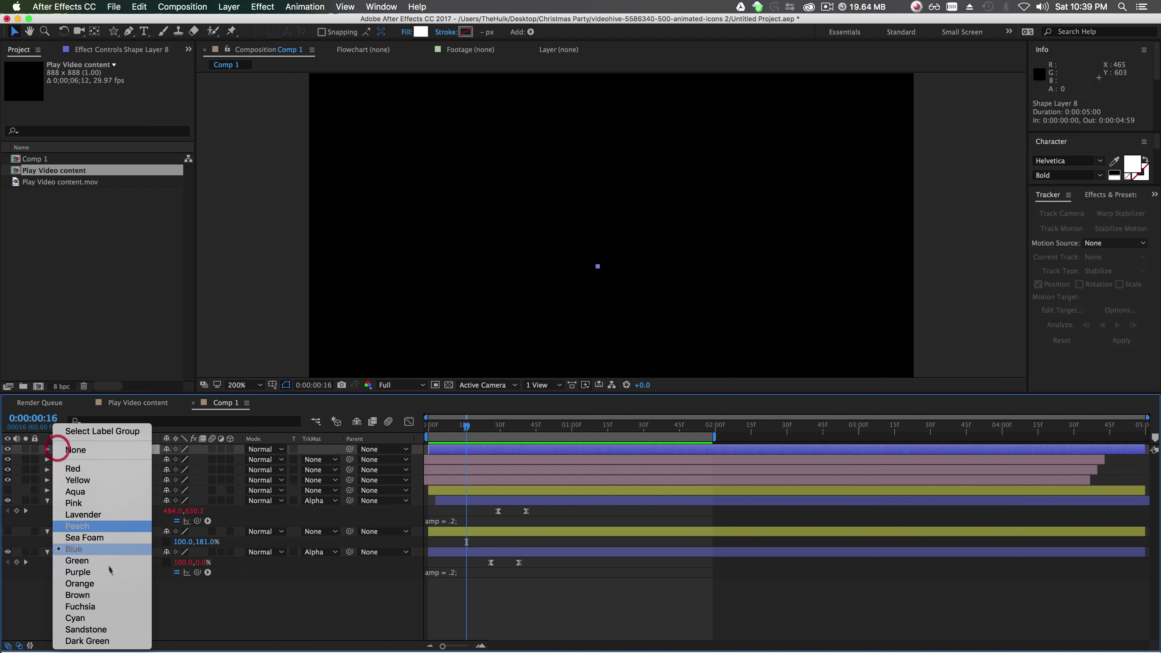
click(101, 582)
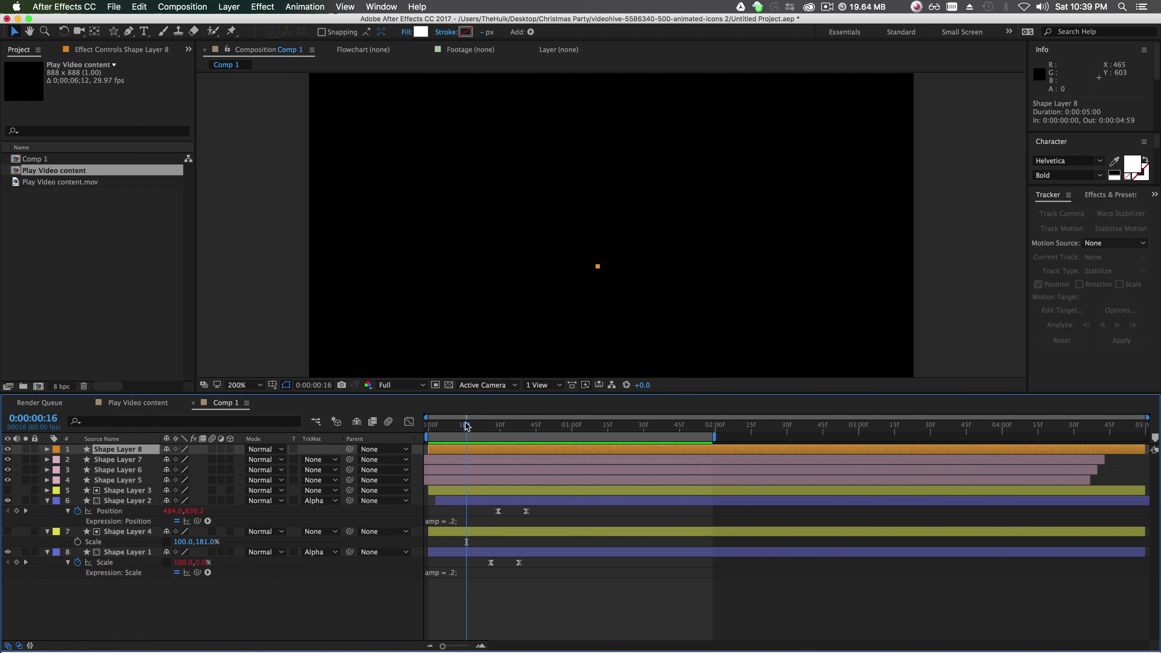
Move the current time to 0:00:01:34 and deselect the play triangle's layer.
drag(467, 425, 653, 449)
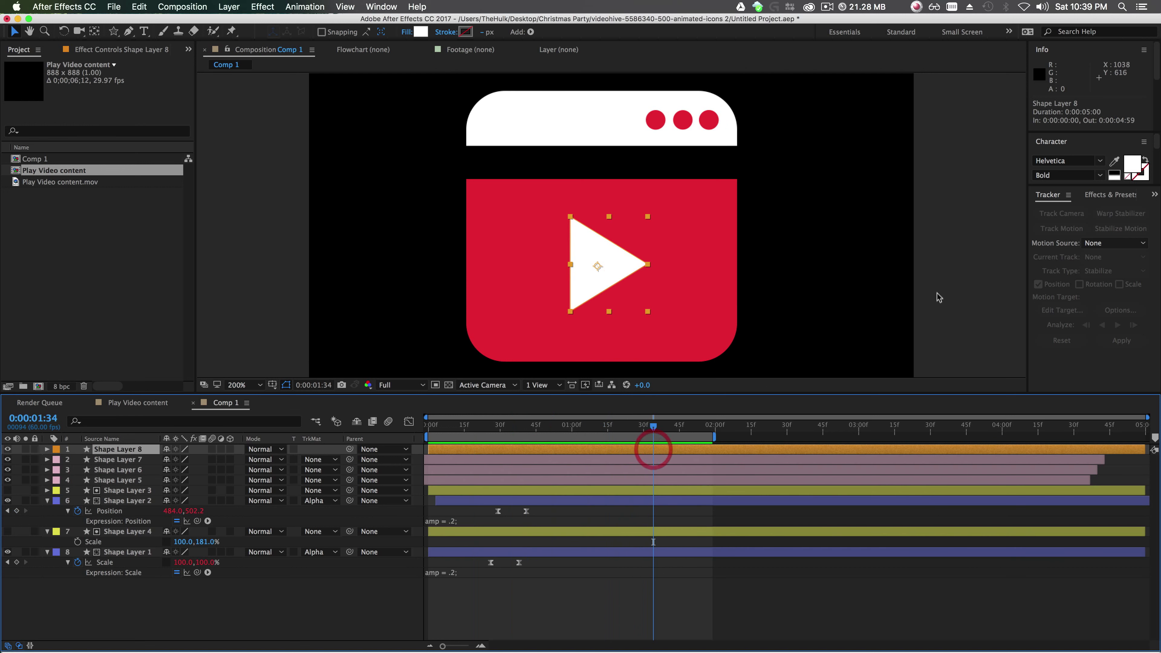
click(951, 281)
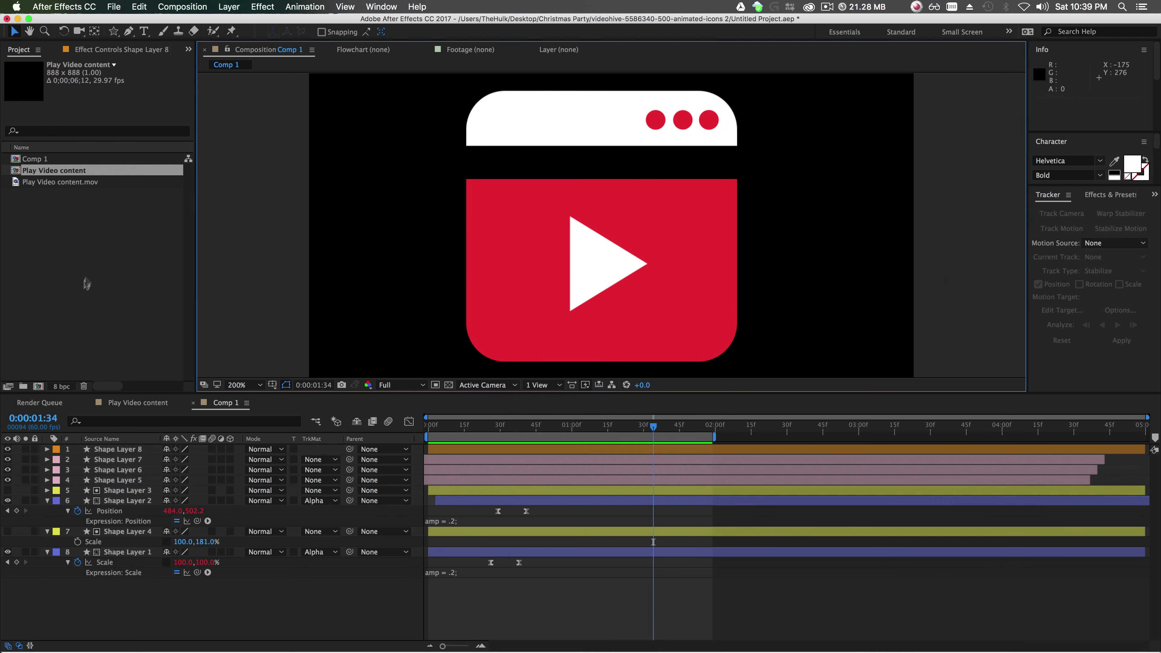
Draw a closed seven-point white arrow cursor with the Pen tool in the empty area beside the video window.
click(128, 32)
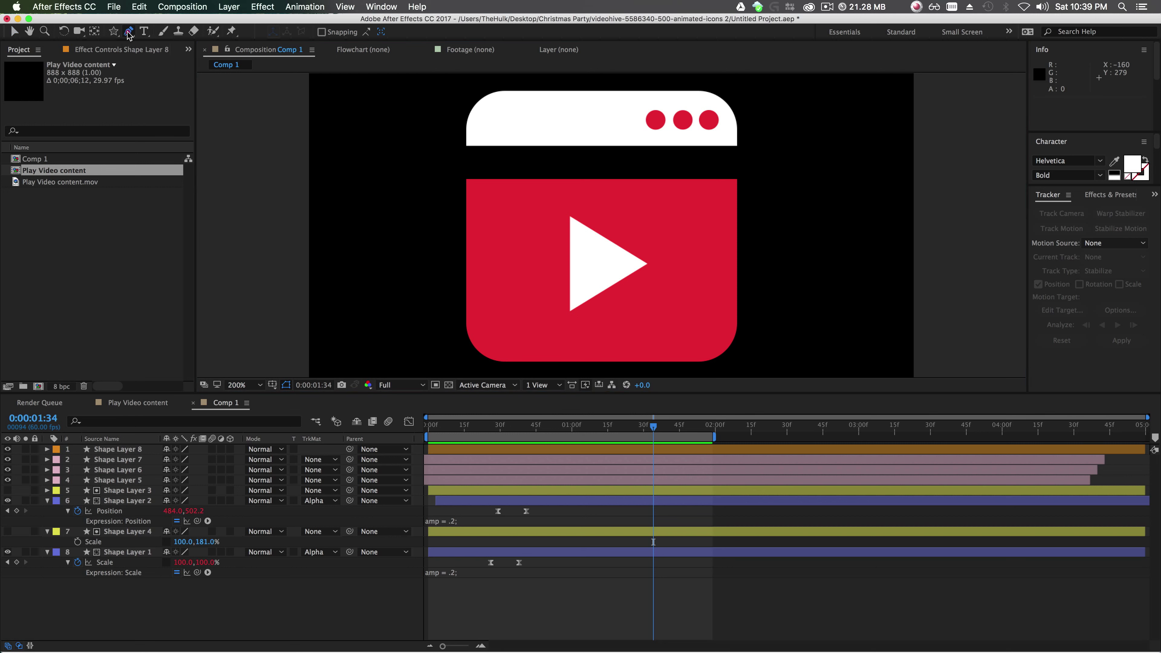
click(804, 181)
click(795, 230)
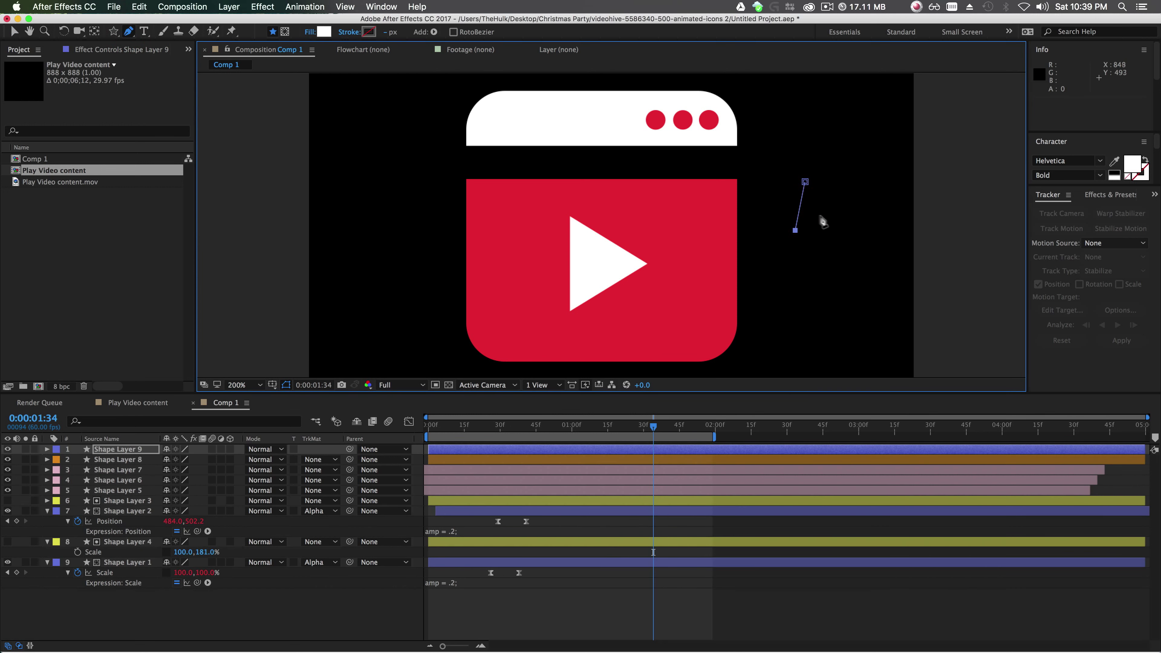
click(839, 248)
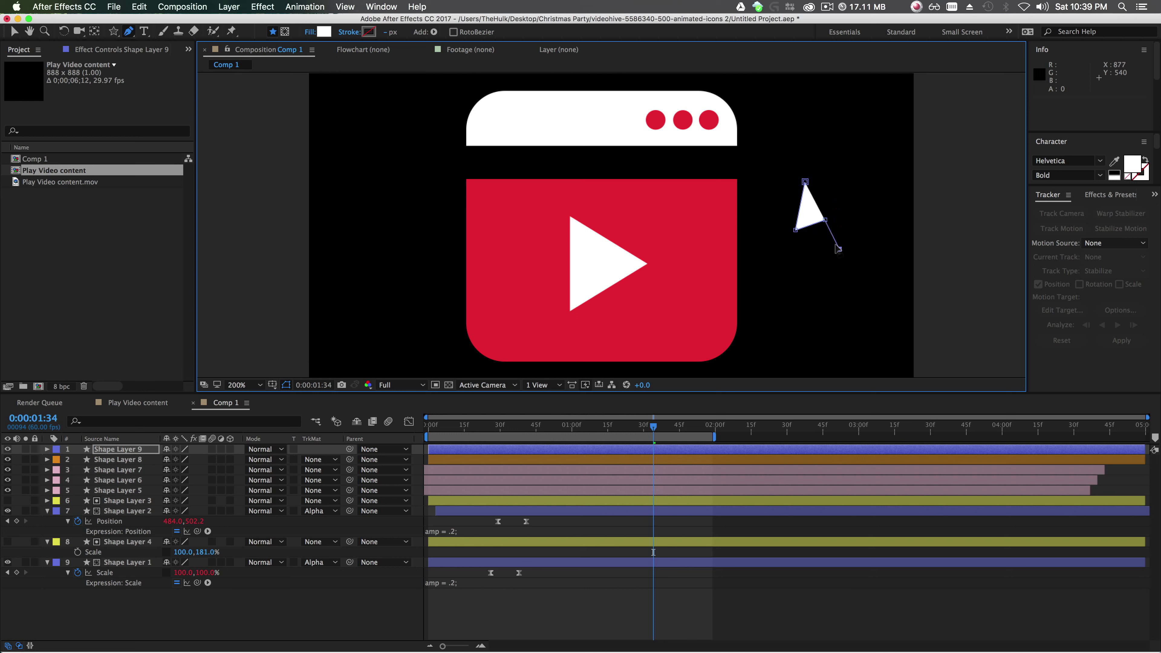
click(865, 241)
click(872, 198)
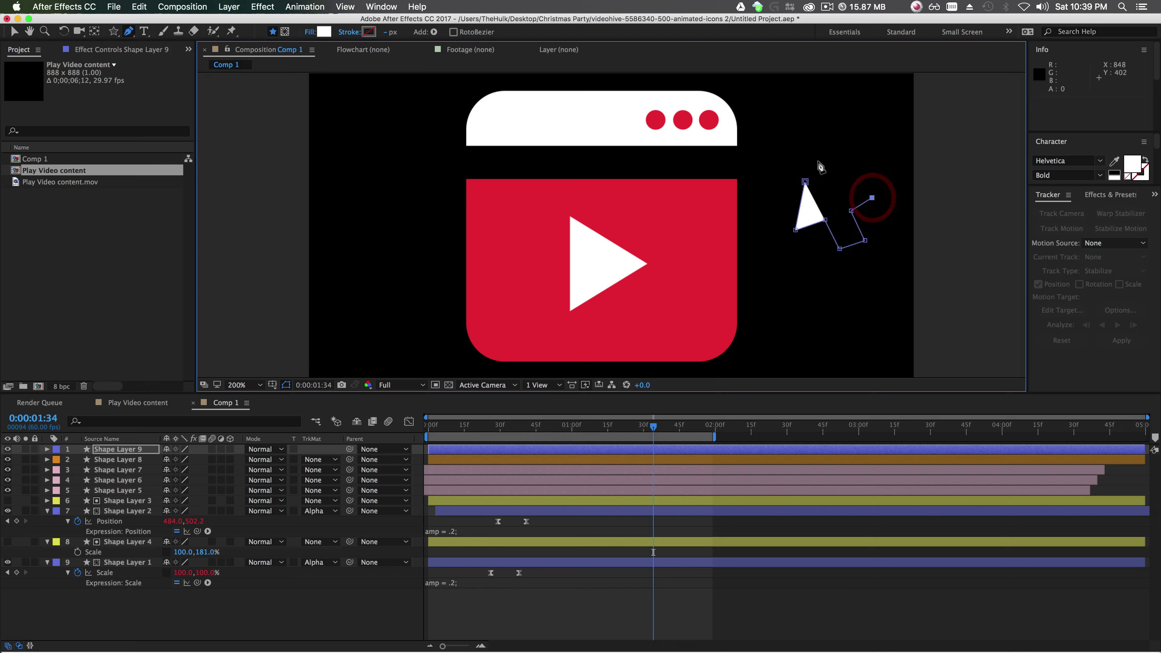
click(804, 181)
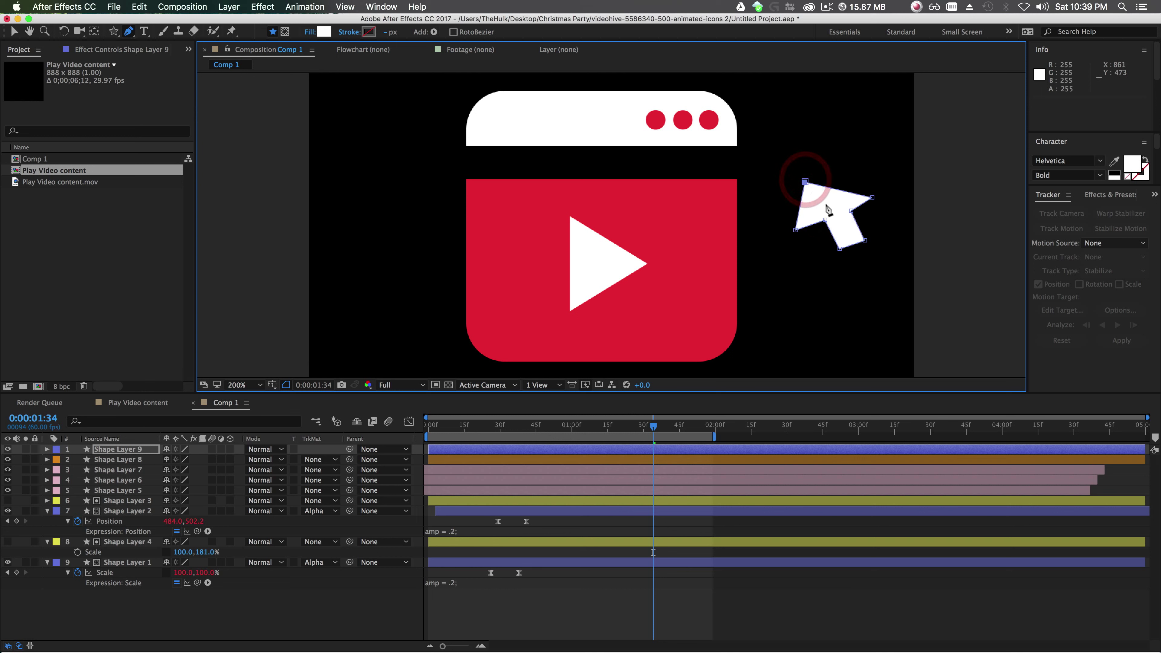
key(v)
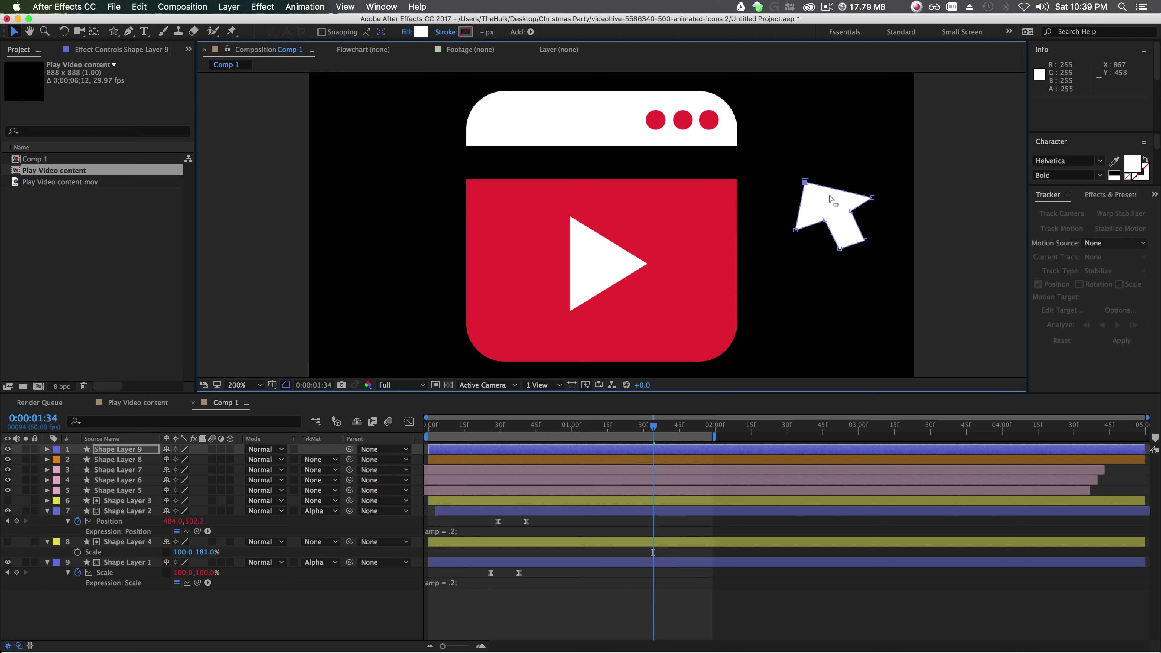
click(979, 229)
Expand Shape Layer 9 down to its Path, shift the arrow slightly toward the window and pull its tip vertex outward.
click(834, 187)
click(824, 189)
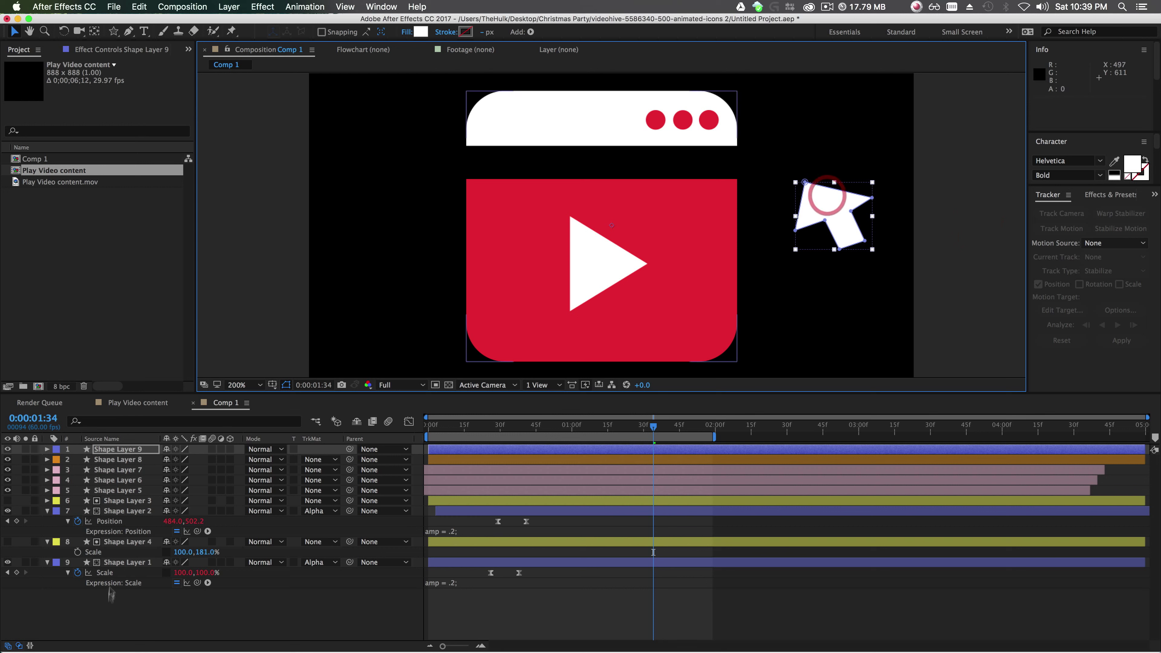
click(108, 448)
click(47, 449)
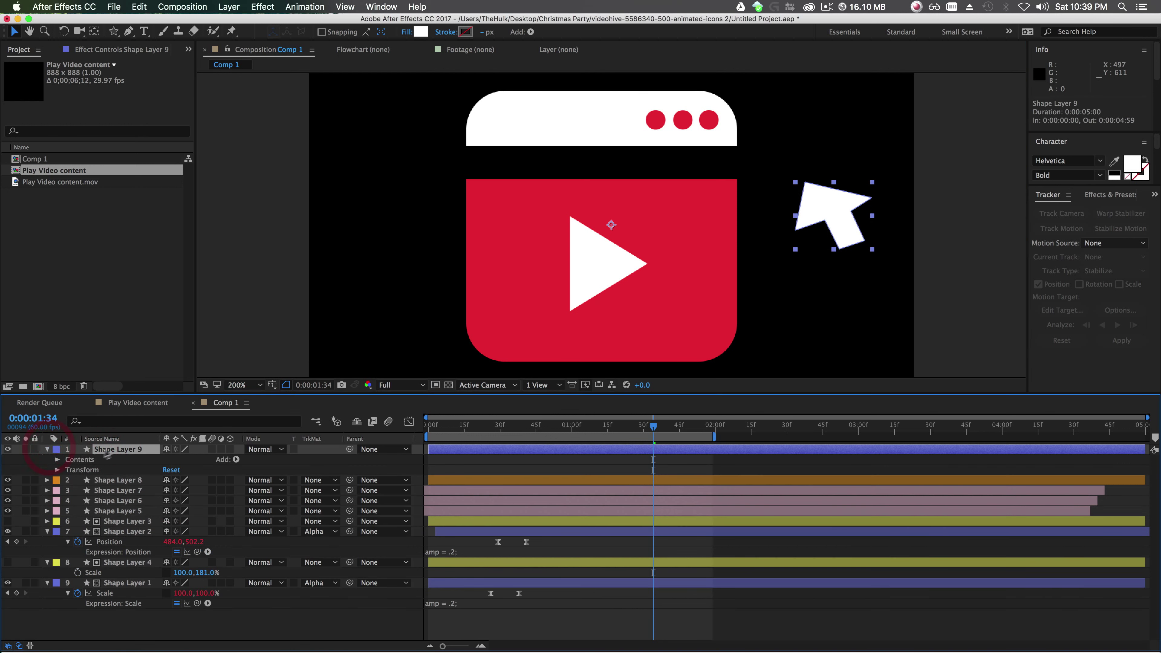
click(57, 461)
click(68, 469)
click(78, 480)
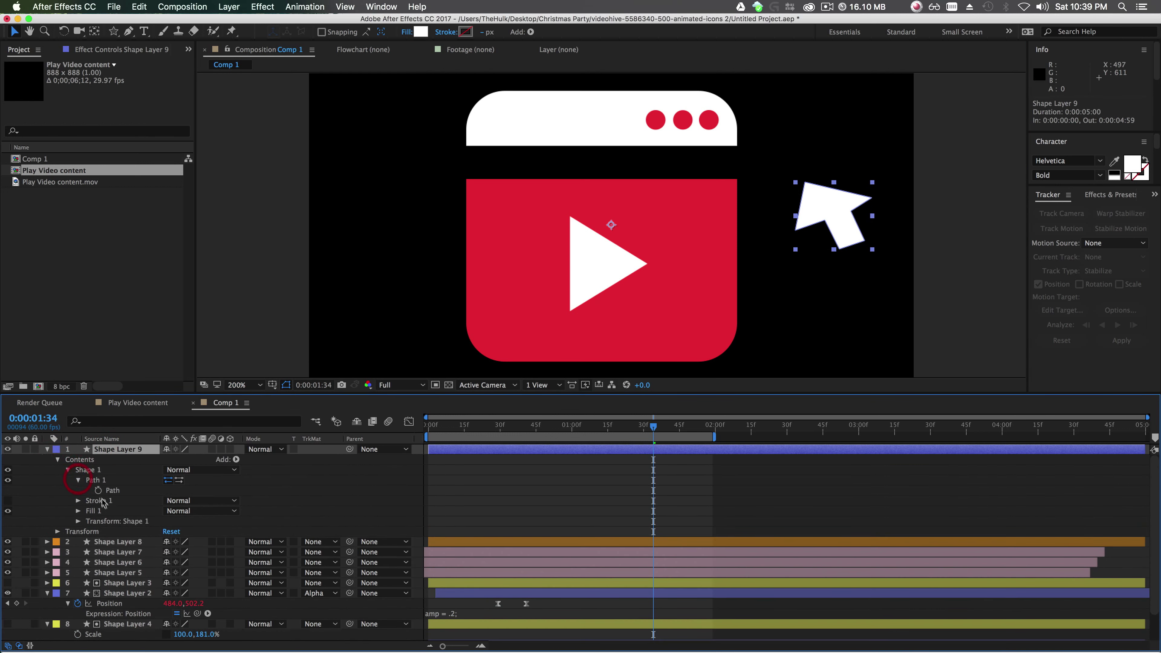
click(113, 490)
drag(802, 179, 796, 177)
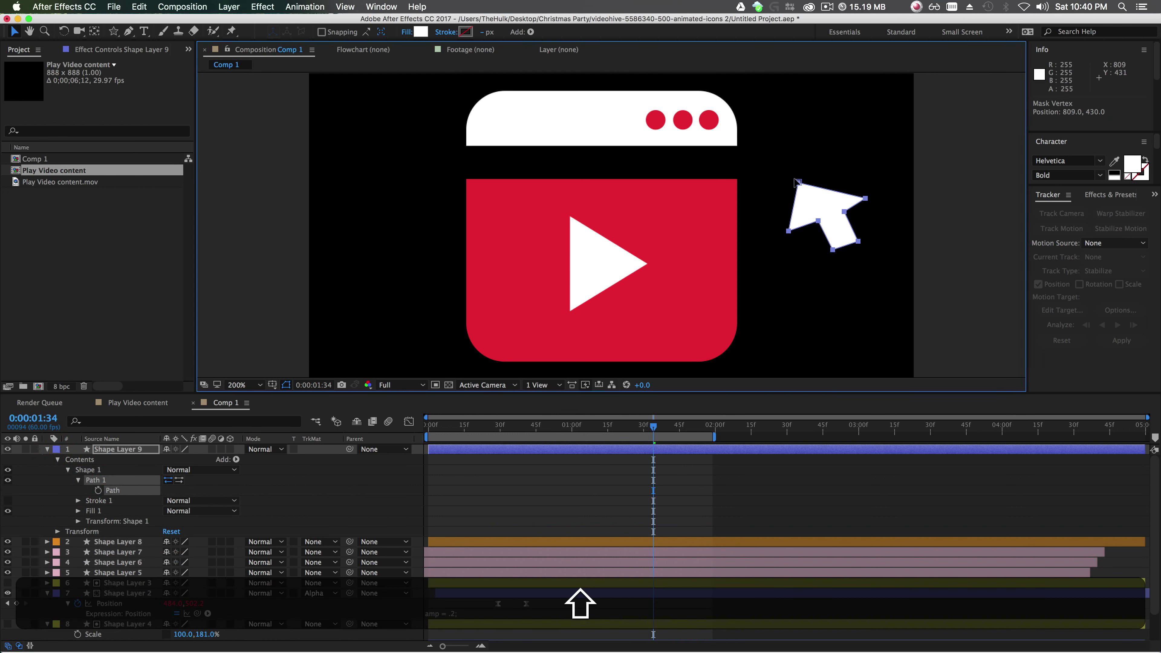
click(796, 182)
drag(797, 182, 807, 170)
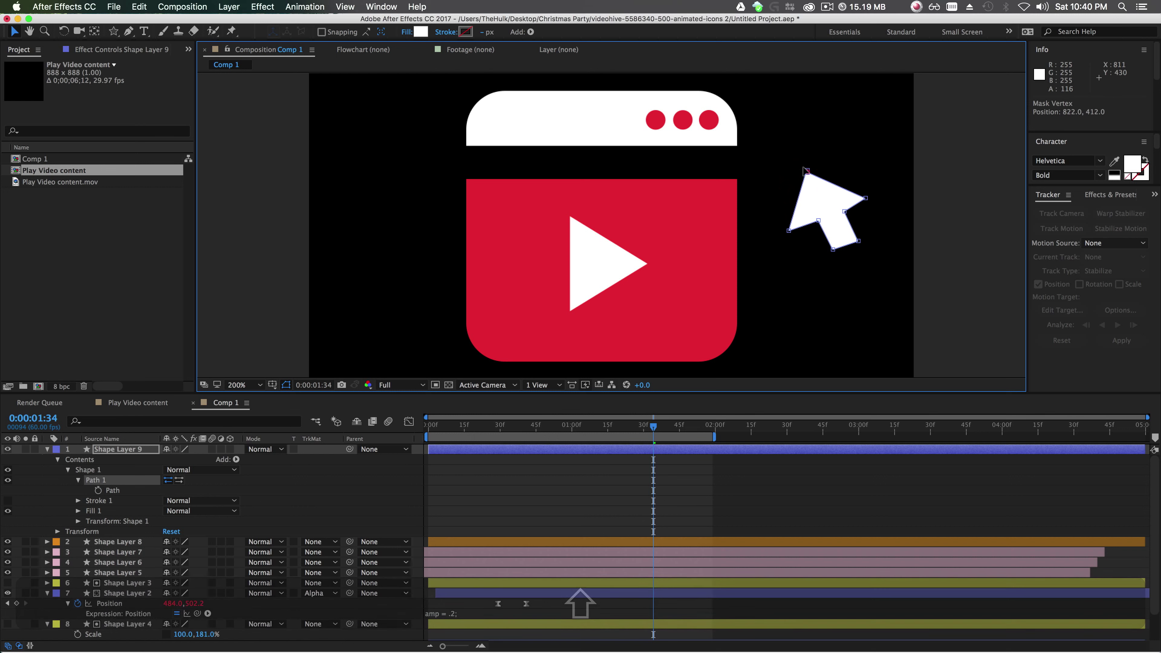
Refine the arrow's wing, notch, tail and tip vertices to make the head narrower and more even.
click(867, 202)
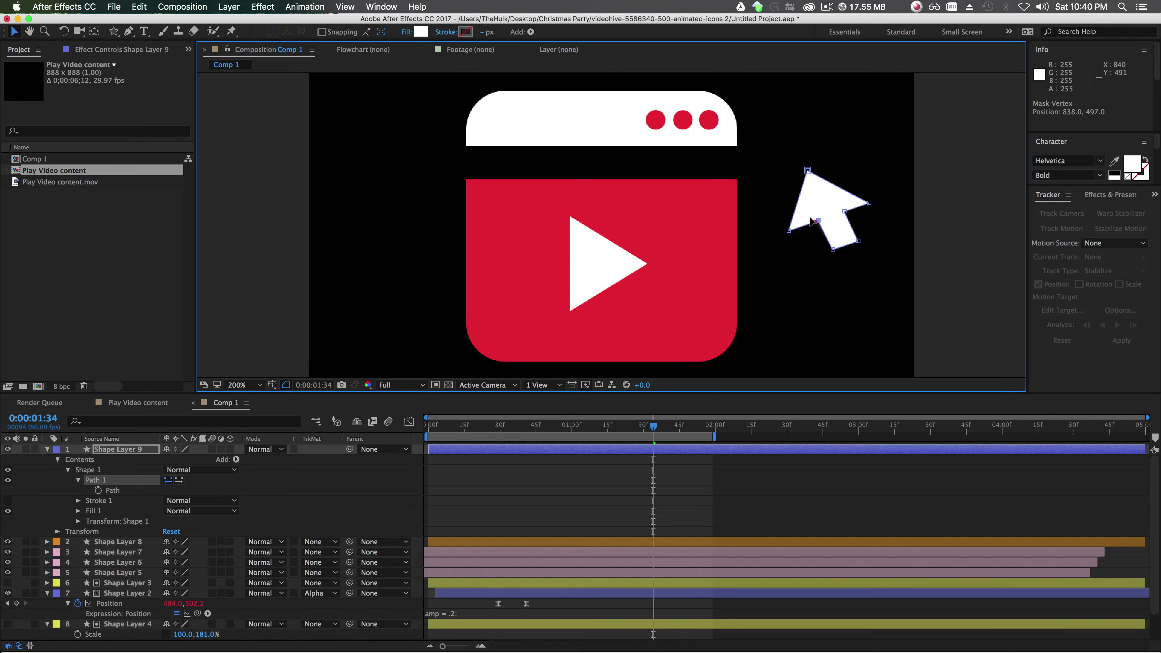
drag(833, 250, 829, 251)
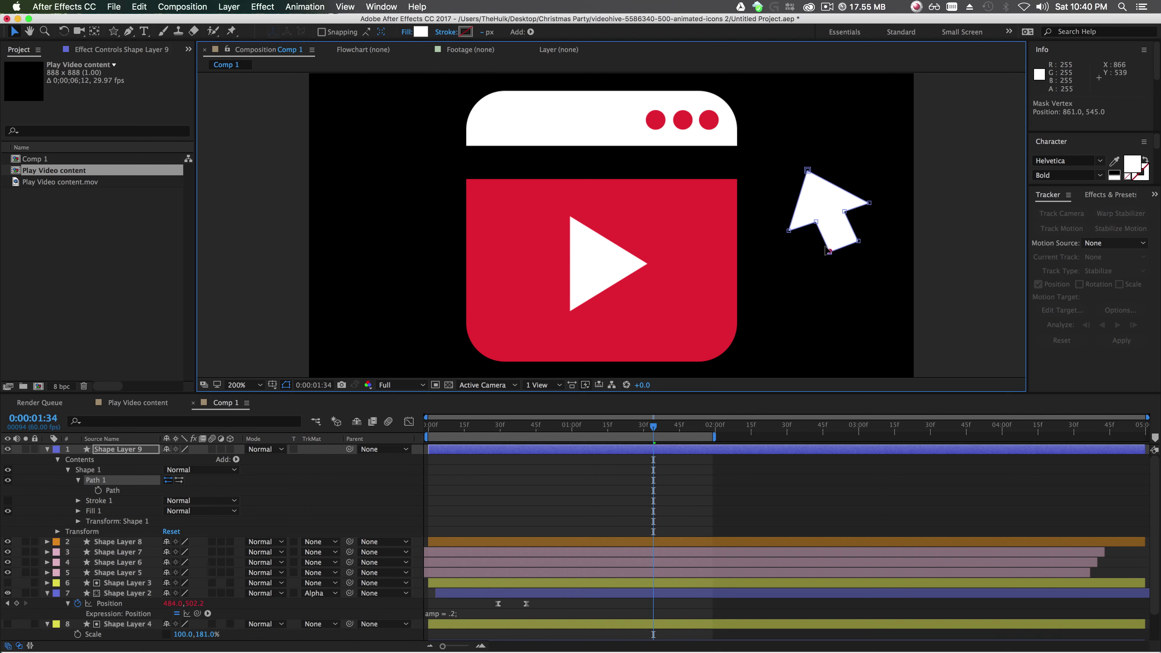
click(856, 241)
click(840, 211)
drag(869, 202, 859, 202)
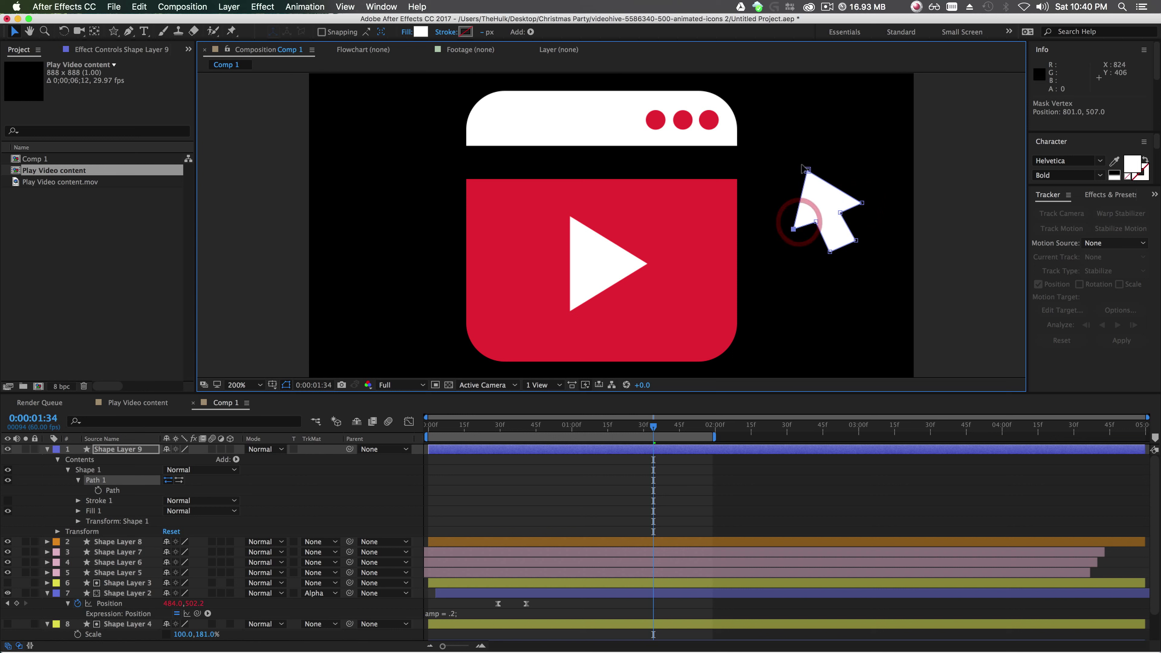
drag(801, 166, 797, 160)
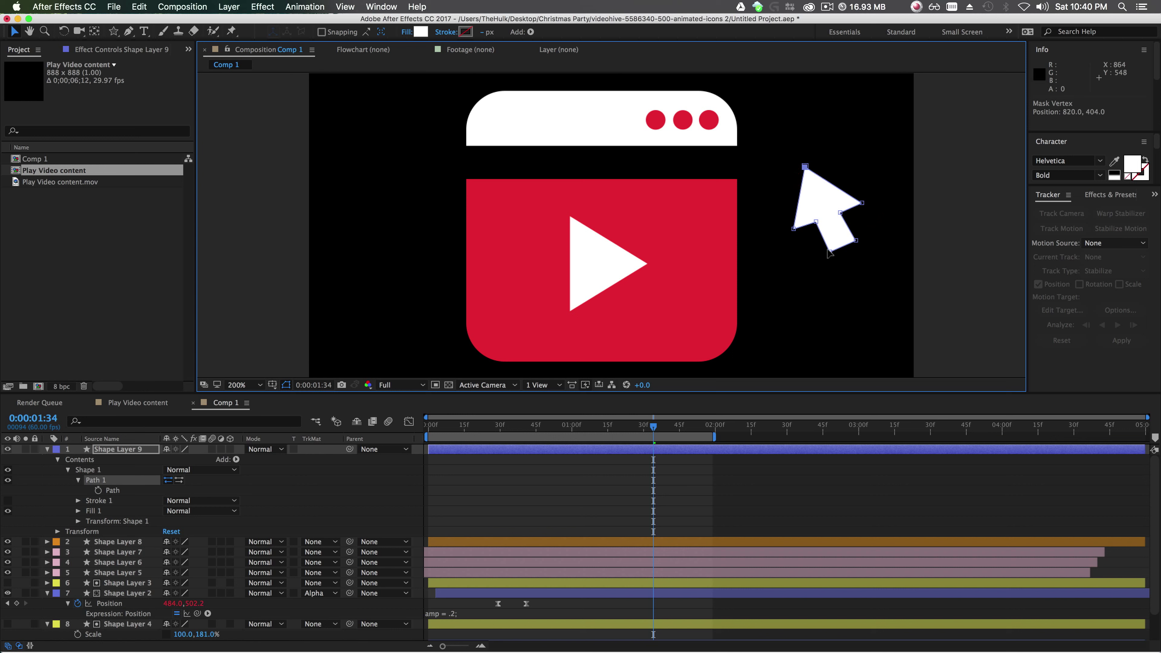
drag(856, 240, 852, 236)
click(955, 242)
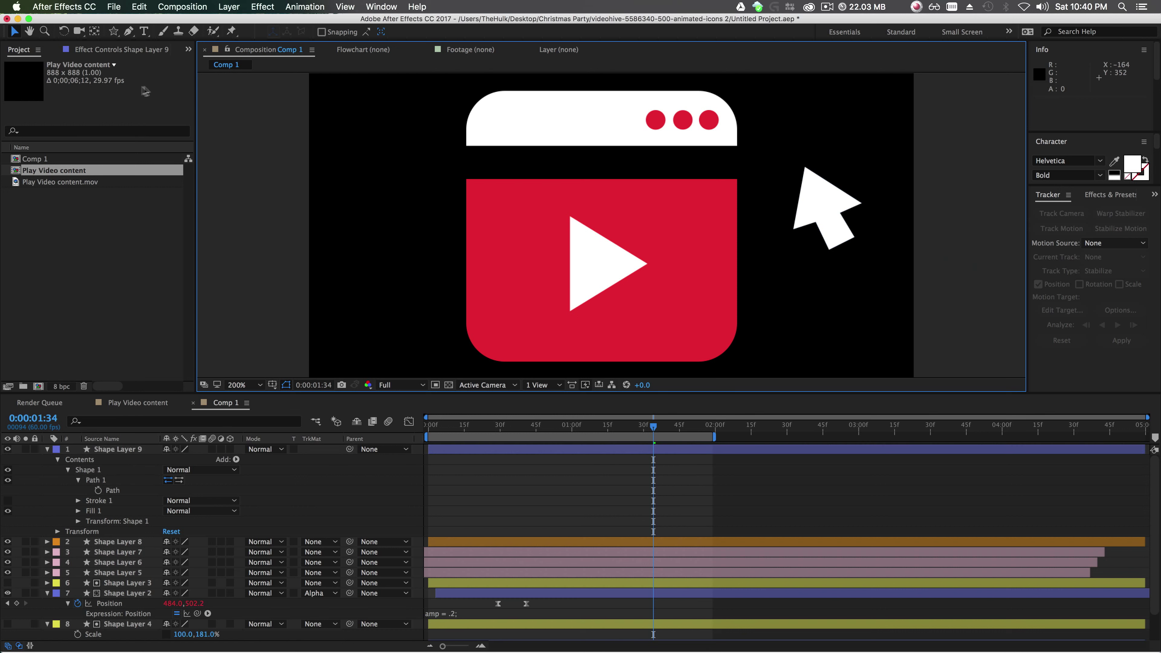
Check the cursor in the Play Video content comp and shorten the tail of Comp 1's arrow to match it.
click(137, 402)
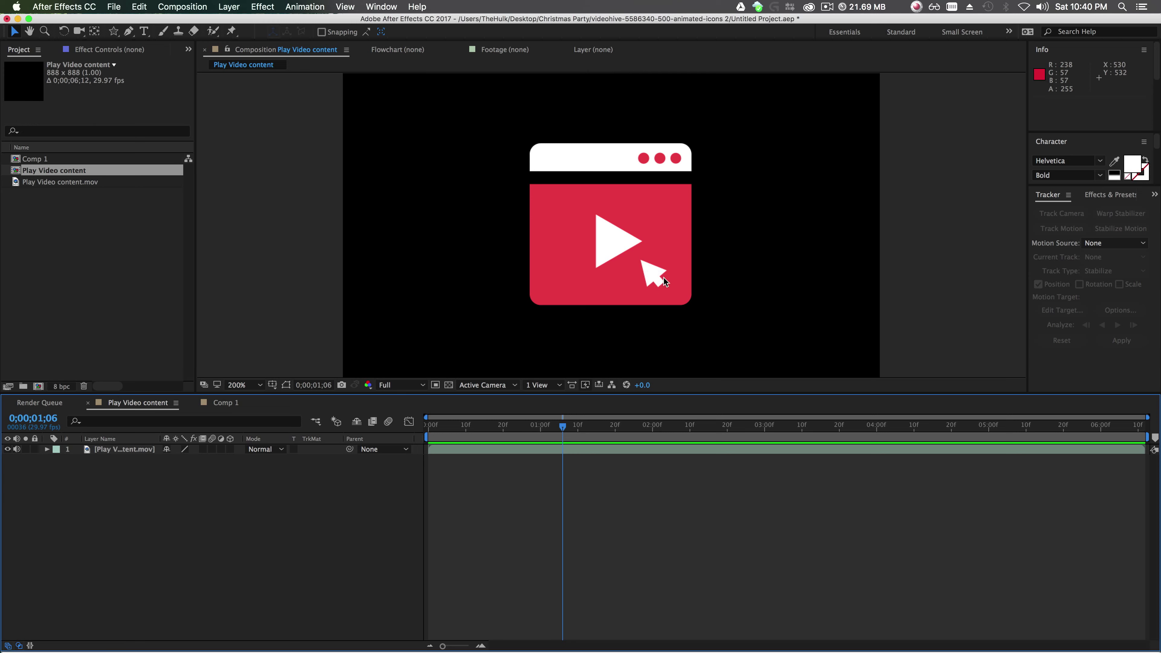
click(238, 401)
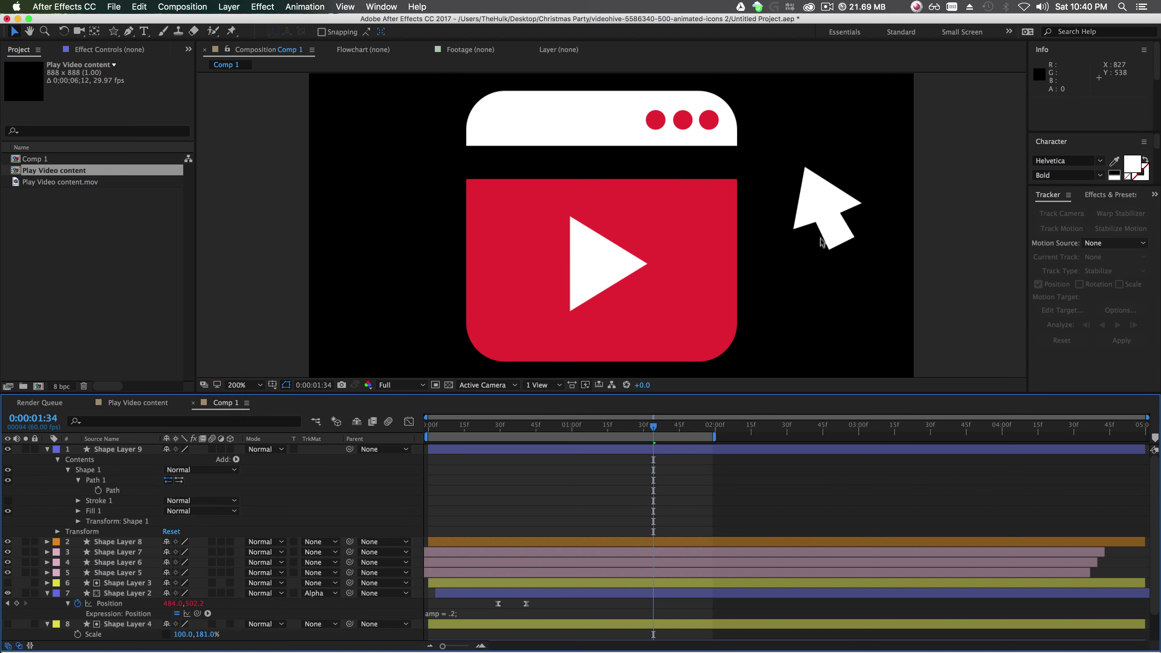
drag(912, 238, 500, 261)
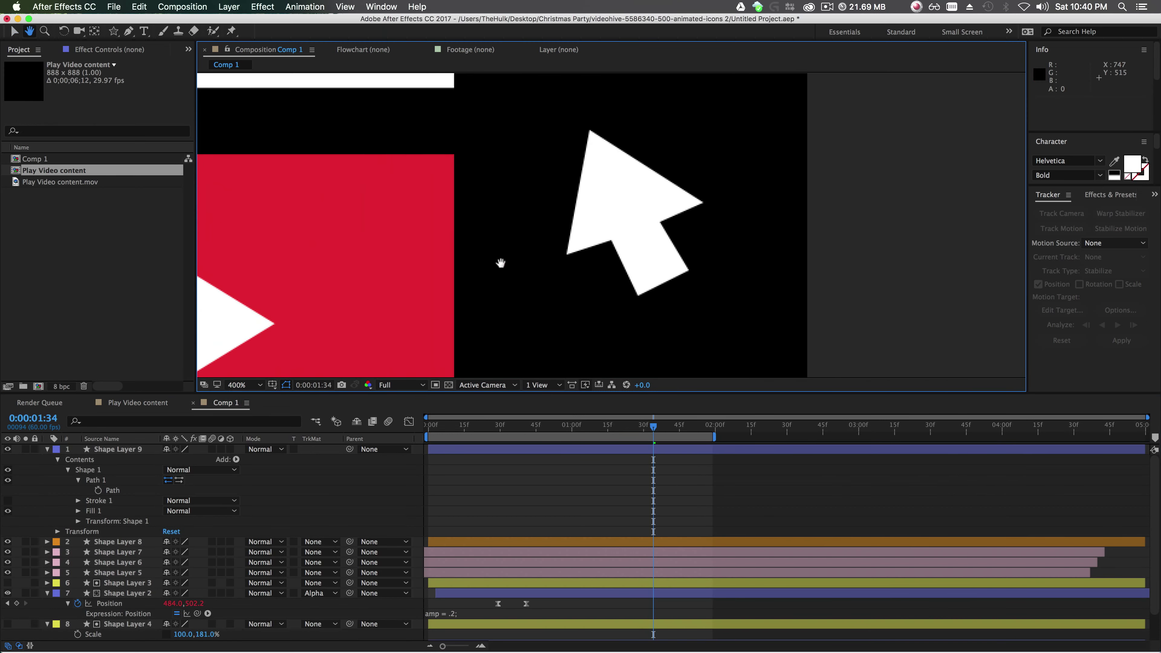
click(641, 270)
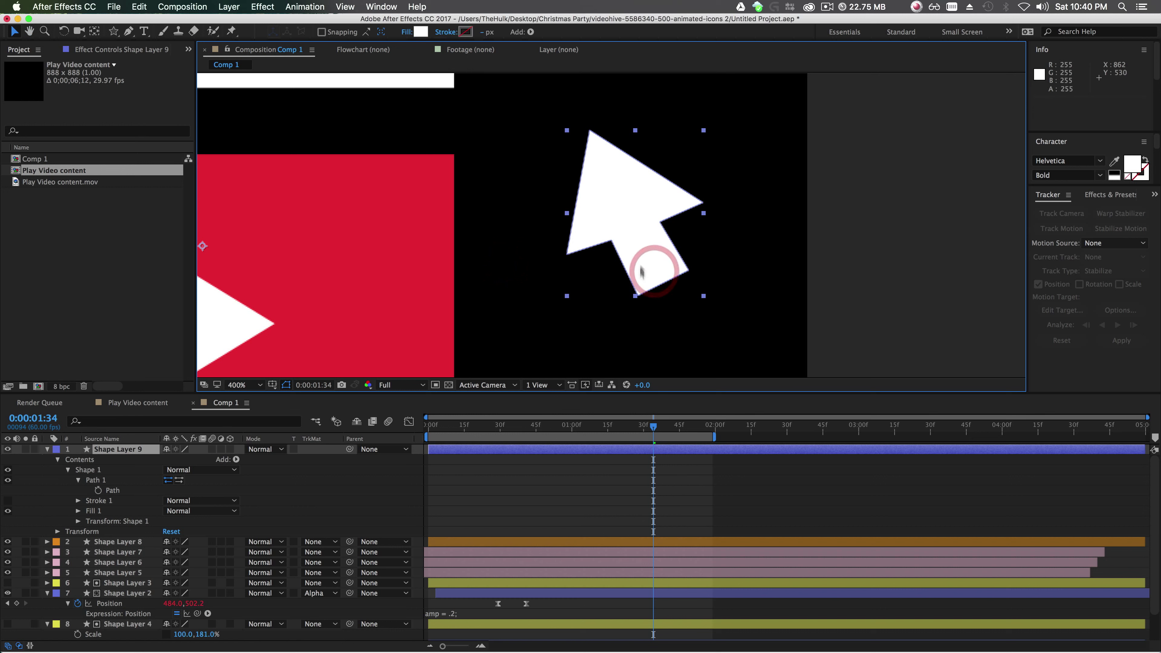
click(95, 480)
shift+click(635, 287)
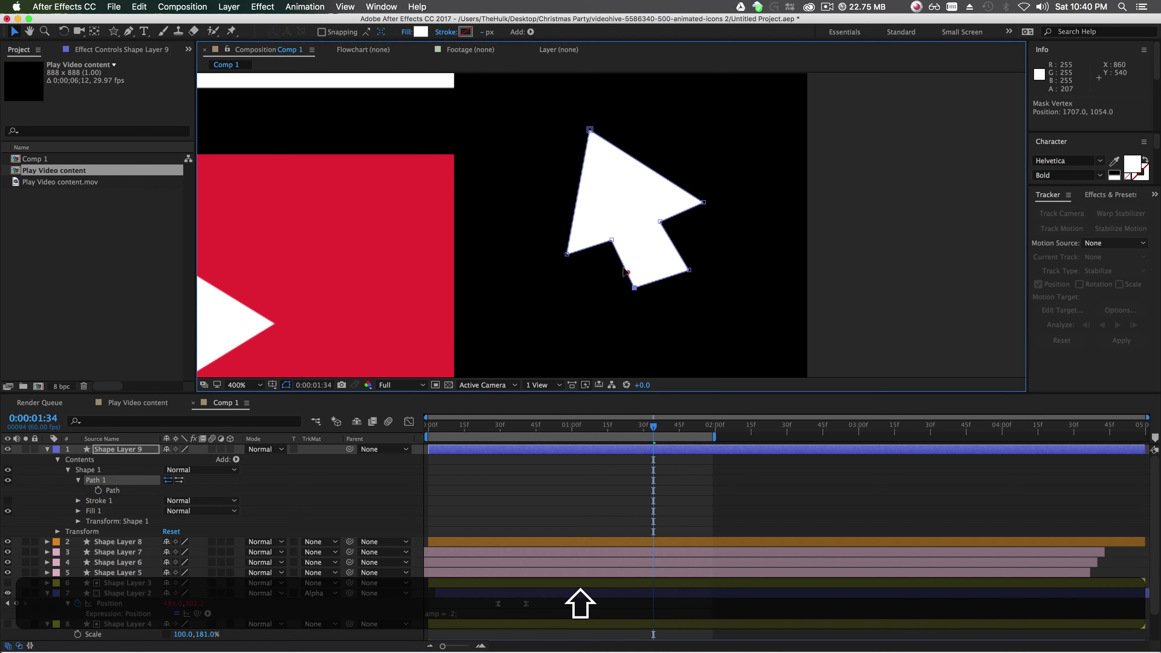
drag(627, 273, 621, 237)
click(650, 223)
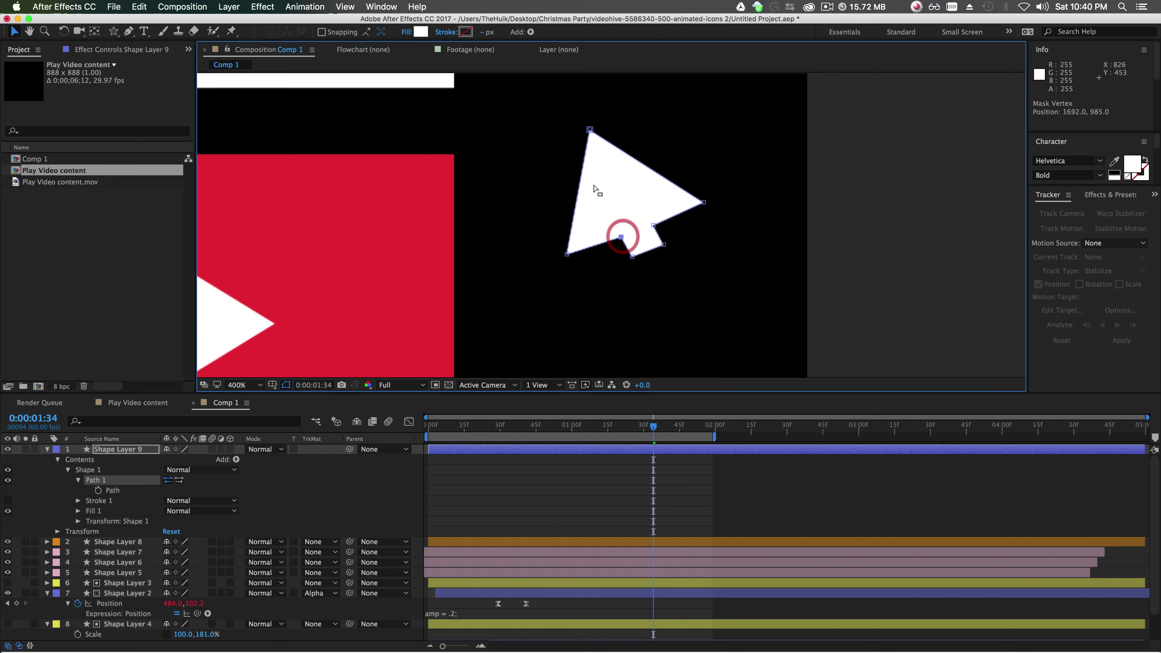
Extend the arrow's tip and reposition its notch, tail and outer wing vertices for a longer head with a short tail.
drag(590, 129, 572, 96)
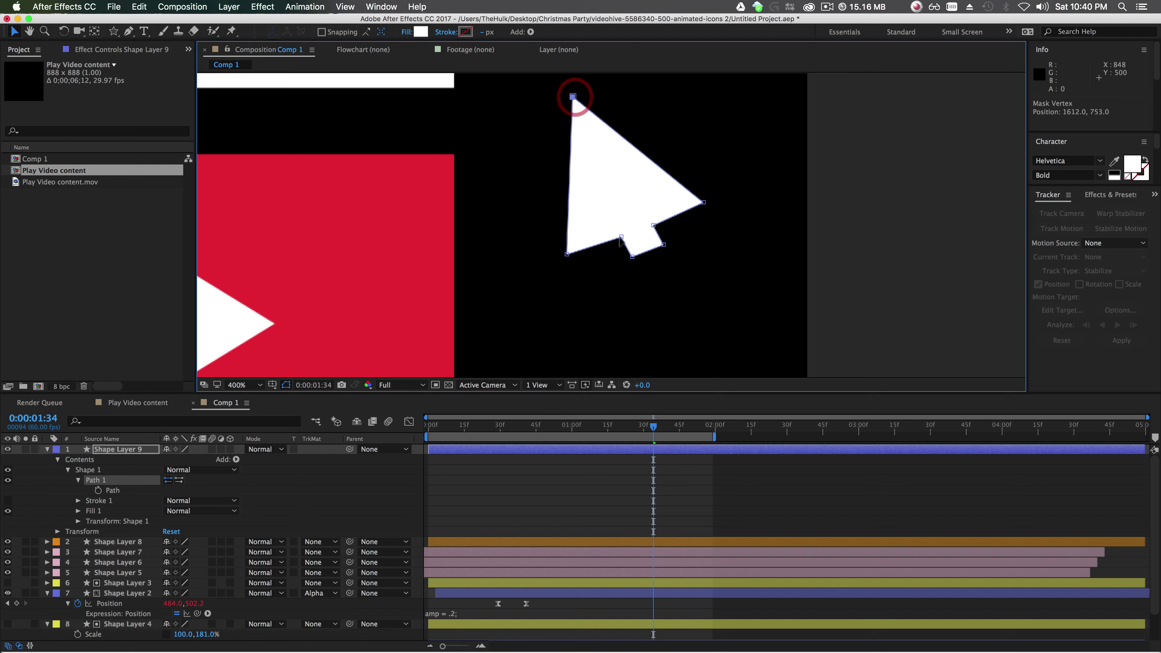
drag(620, 237, 627, 264)
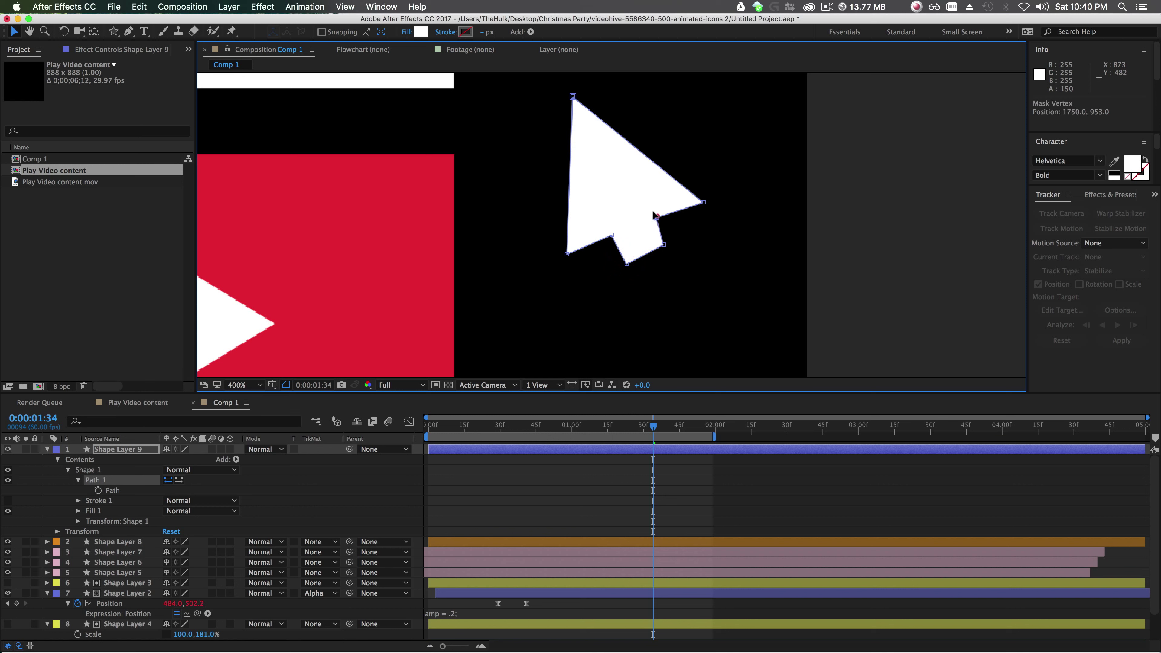
drag(663, 245, 672, 243)
drag(699, 197, 692, 189)
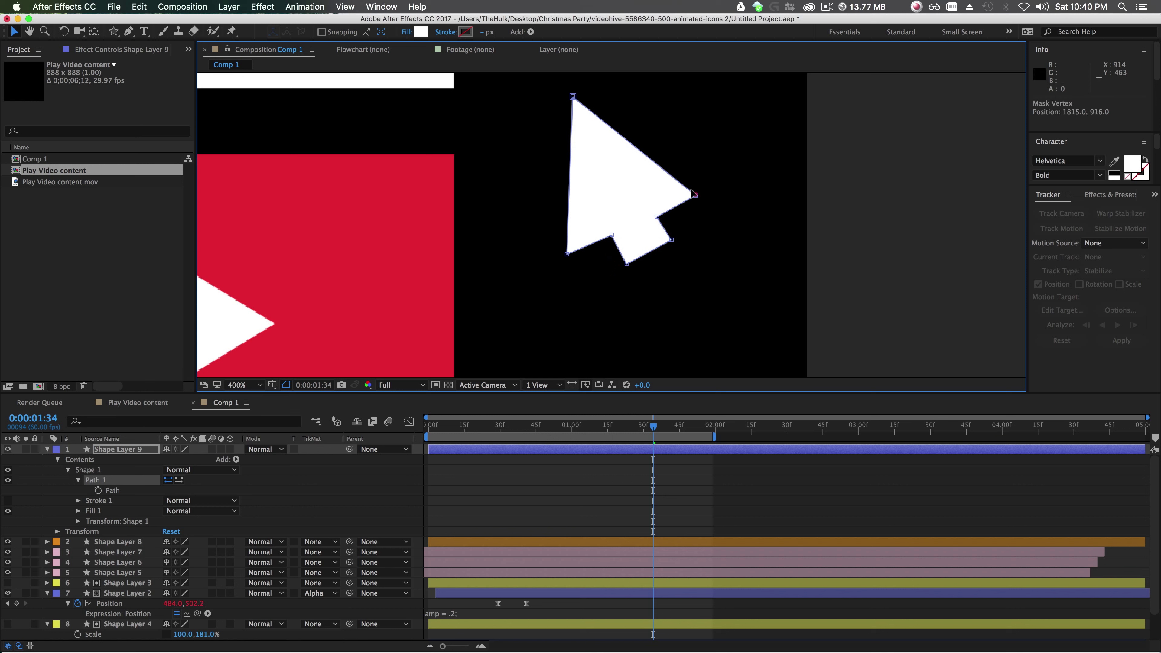
click(741, 239)
key(comma)
click(834, 260)
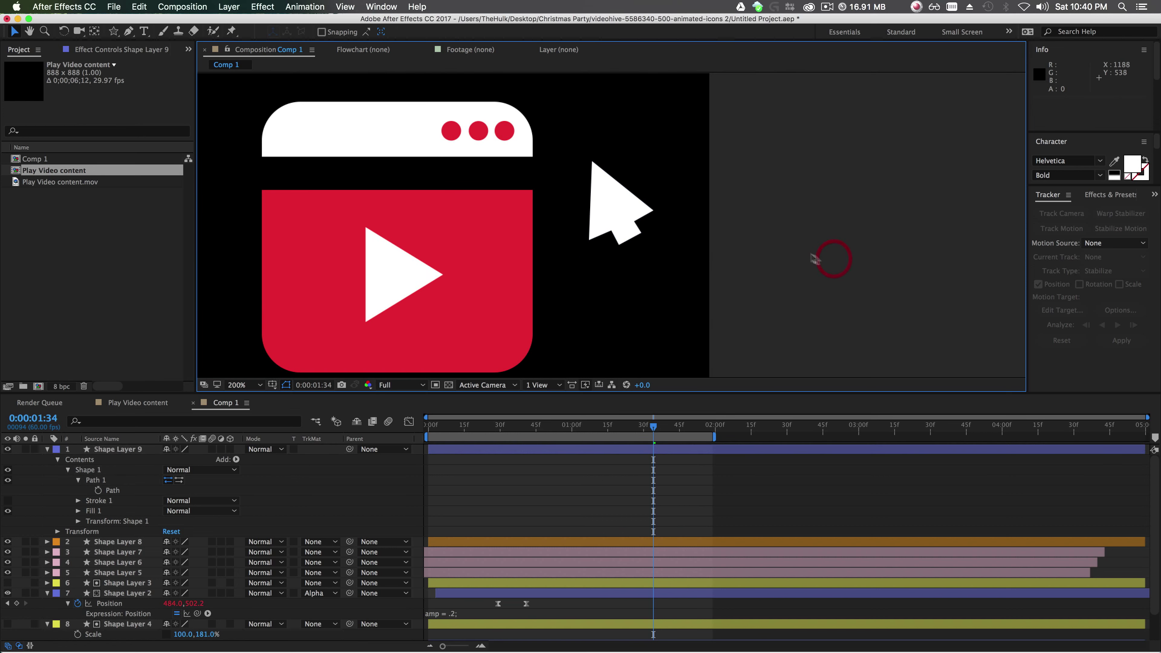
Delete Shape Layer 9, the arrow drawn with the Pen tool.
key(comma)
key(comma)
key(period)
key(period)
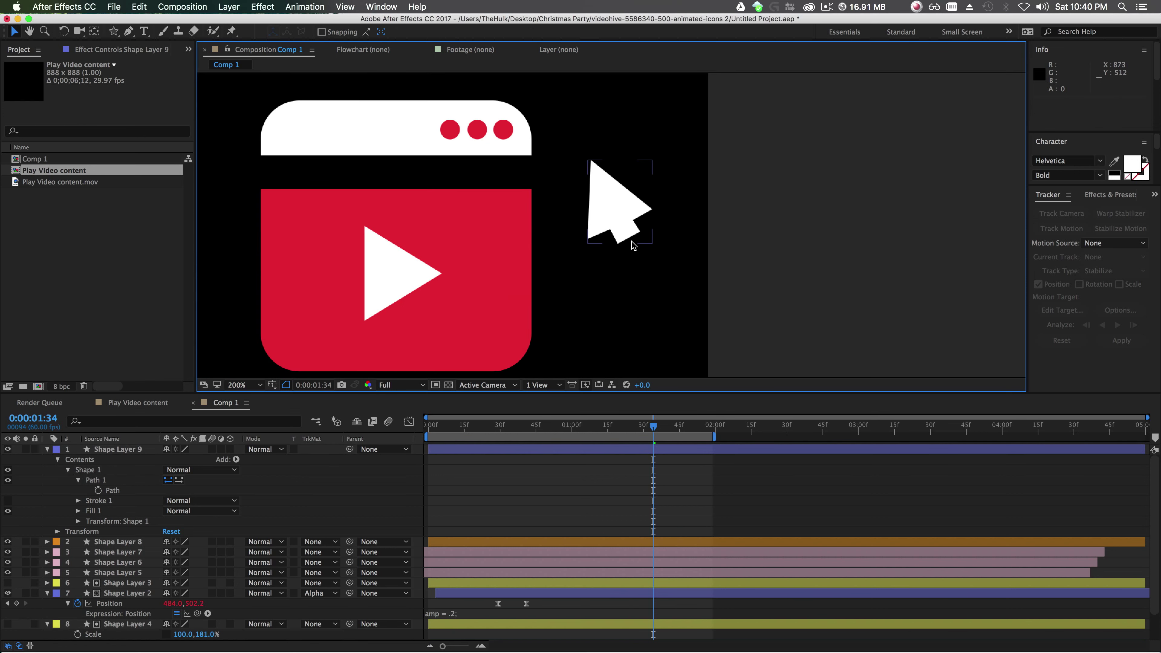
click(630, 221)
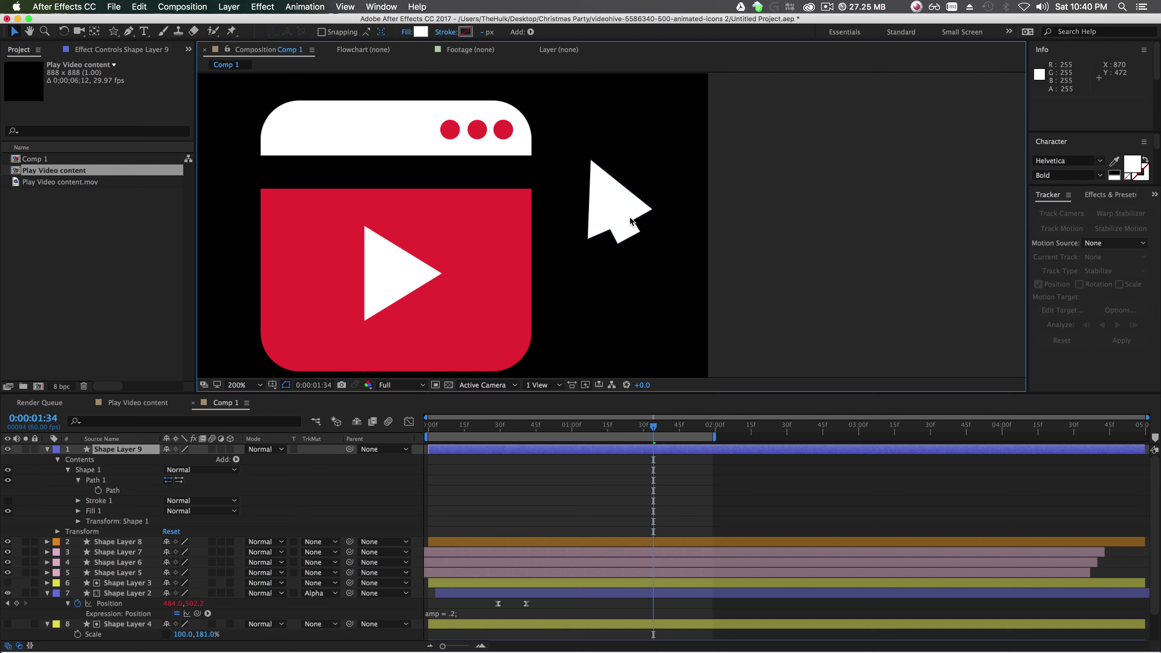
key(Delete)
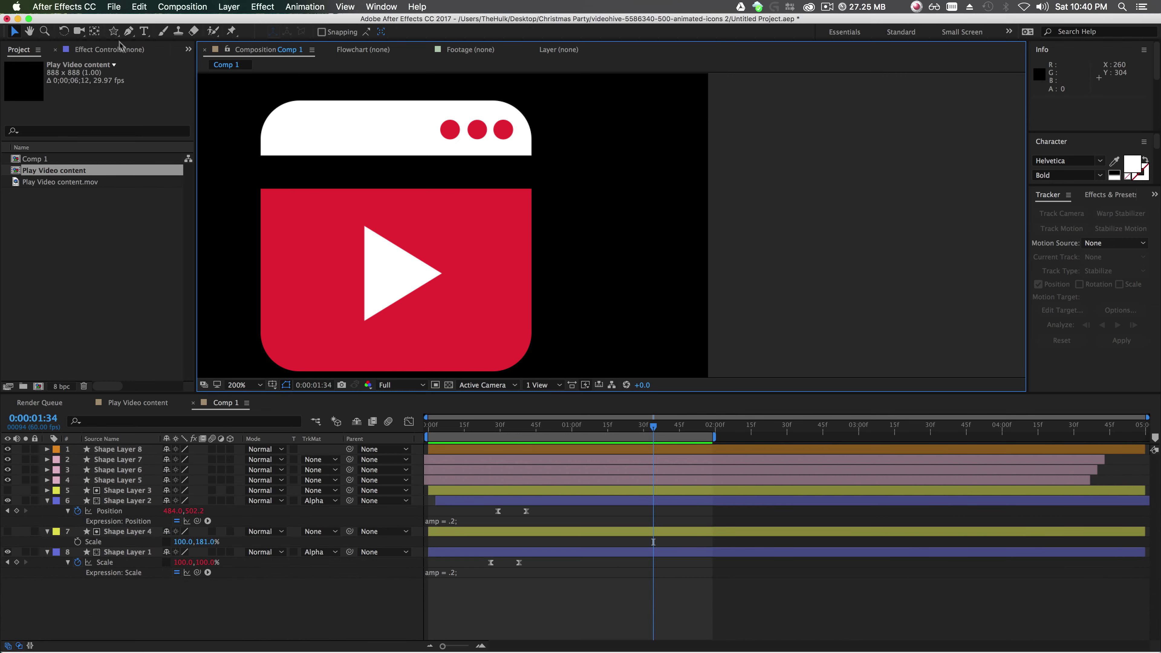
Draw an upright white polystar triangle on a new shape layer beside the upper part of the video window.
mouse_move(113, 31)
mouse_down()
mouse_move(151, 85)
mouse_move(154, 69)
mouse_move(155, 85)
mouse_up()
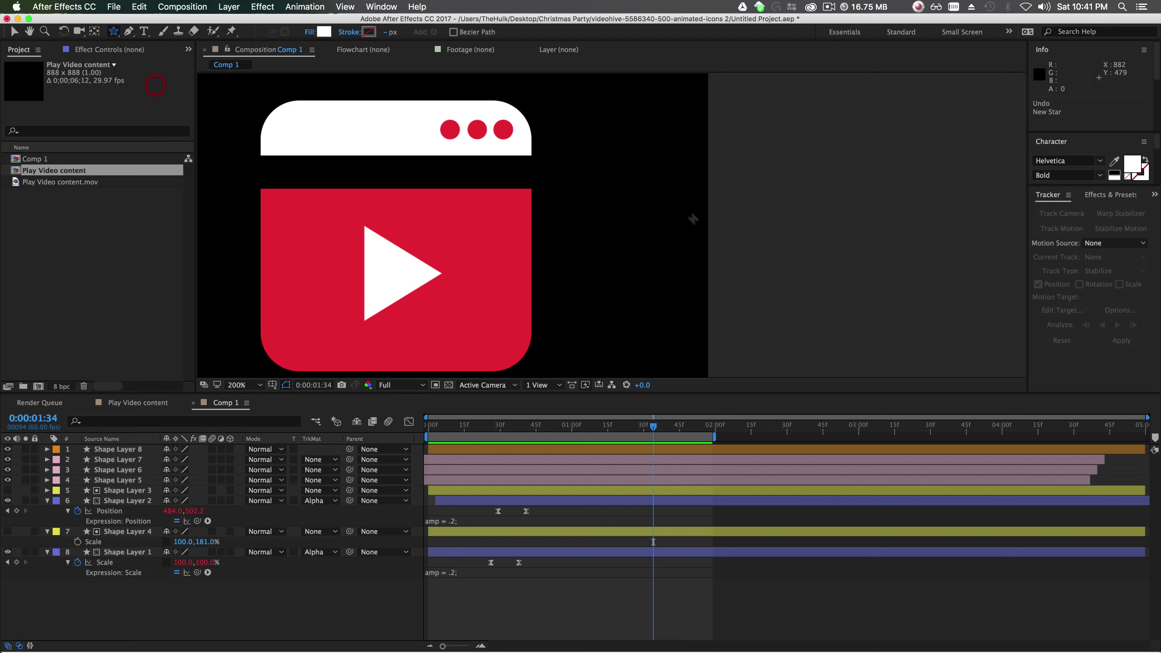
drag(607, 175, 653, 196)
key(v)
click(751, 246)
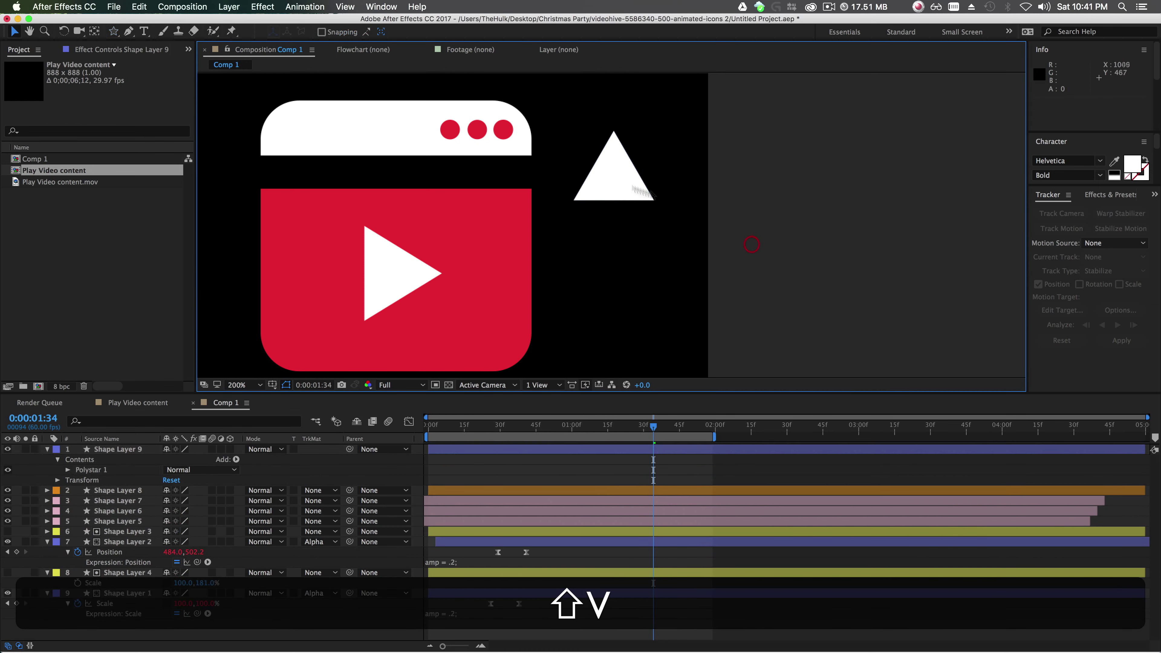
Add a small rectangle about 30 by 38 px to Shape Layer 9 at the triangle's base as the cursor's tail.
drag(113, 31, 151, 43)
click(118, 450)
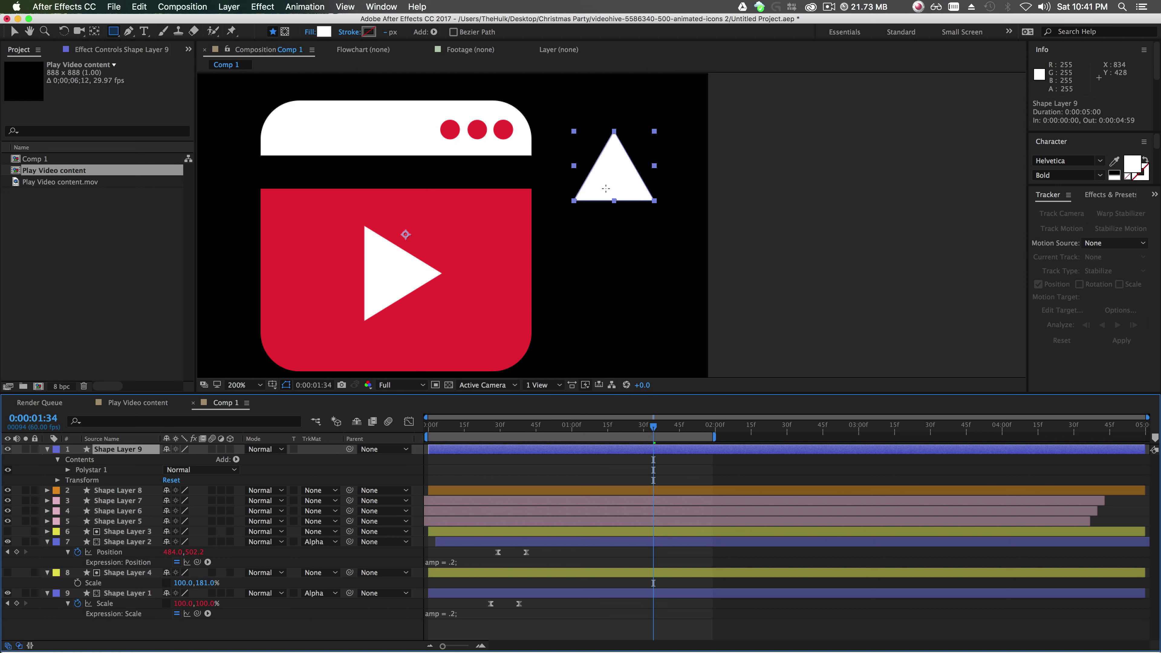
drag(606, 192, 619, 211)
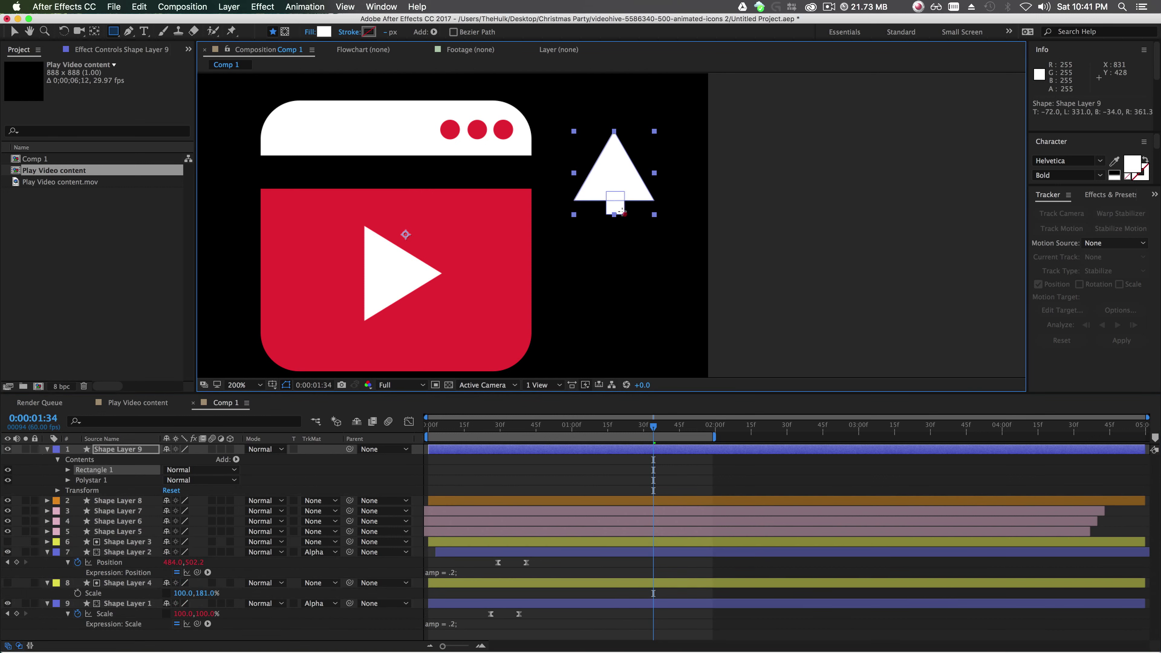
Shift the tail rectangle of Shape Layer 9 slightly left so it is centred under the triangle.
key(v)
click(681, 254)
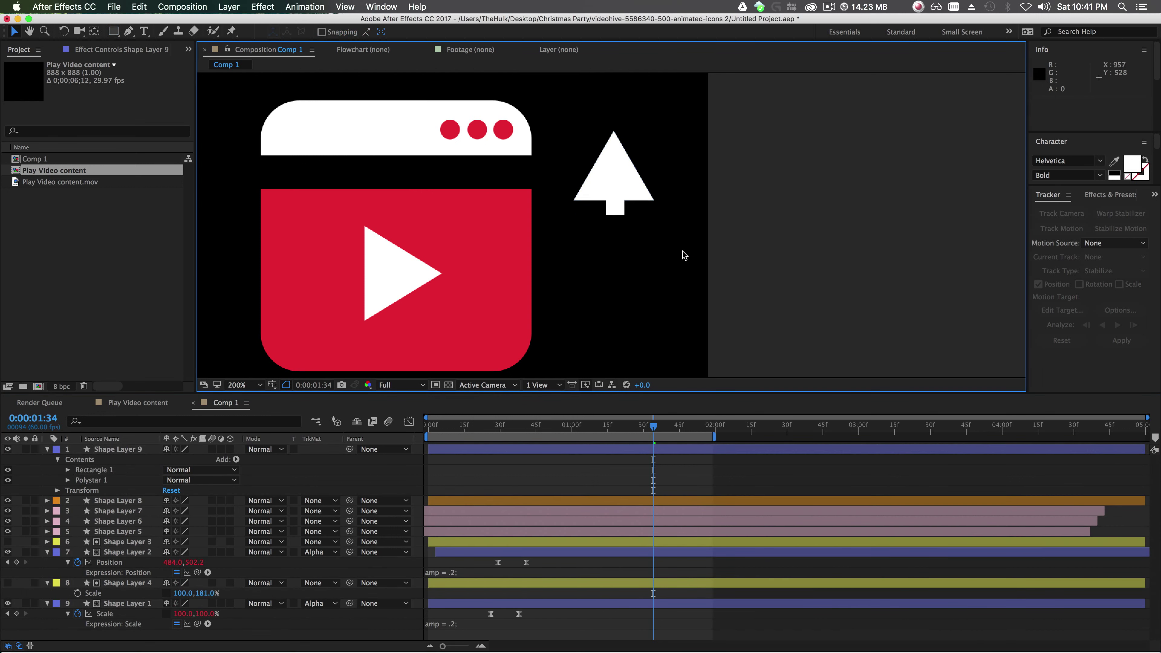
key(period)
drag(685, 227, 661, 345)
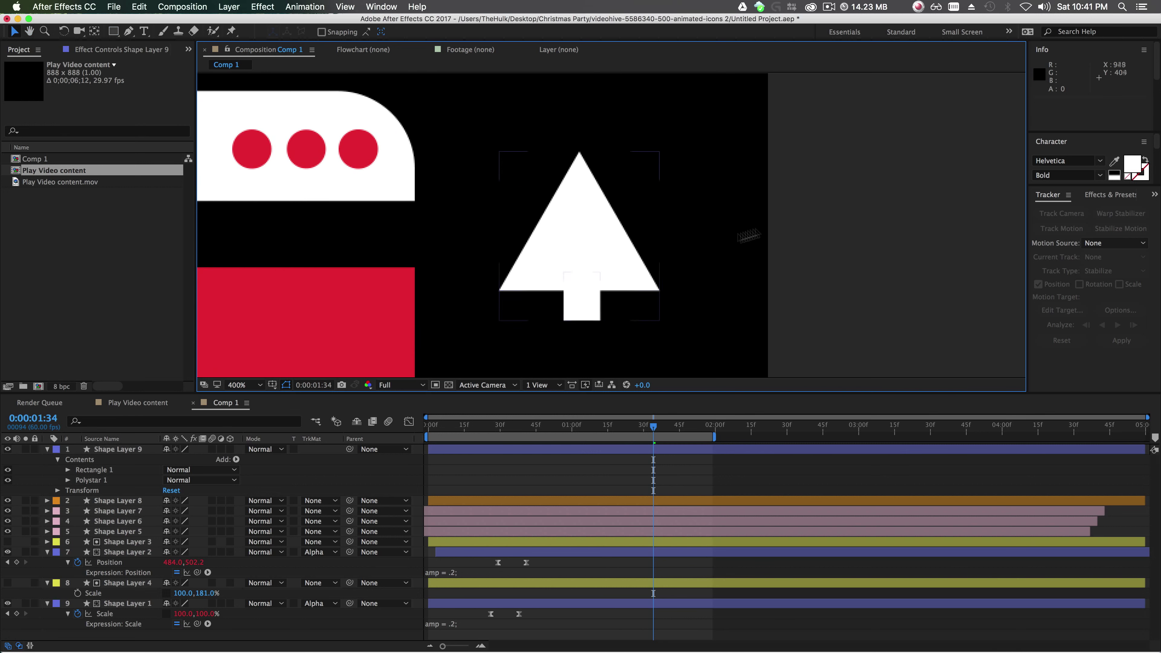
click(577, 315)
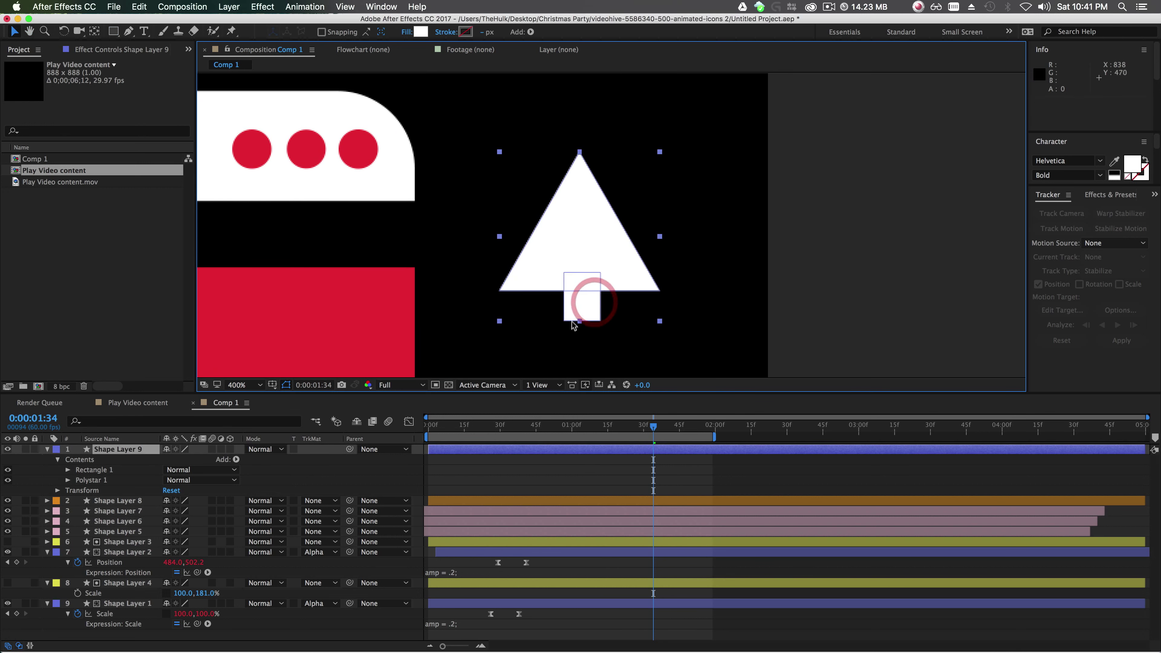
click(94, 474)
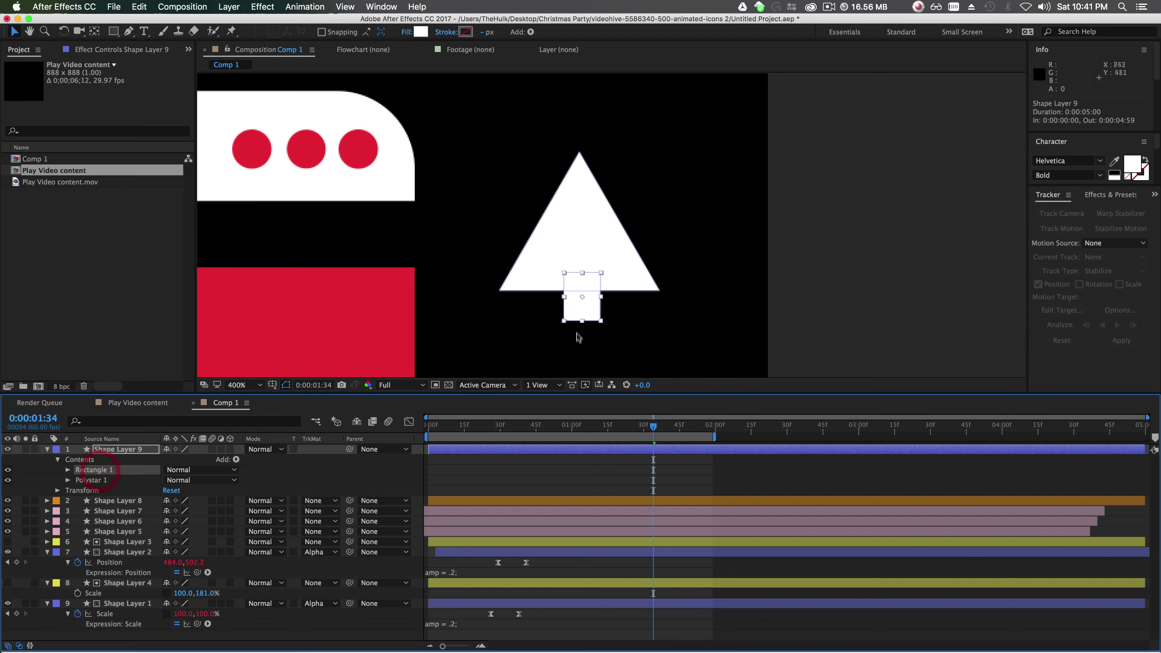
click(573, 308)
click(640, 319)
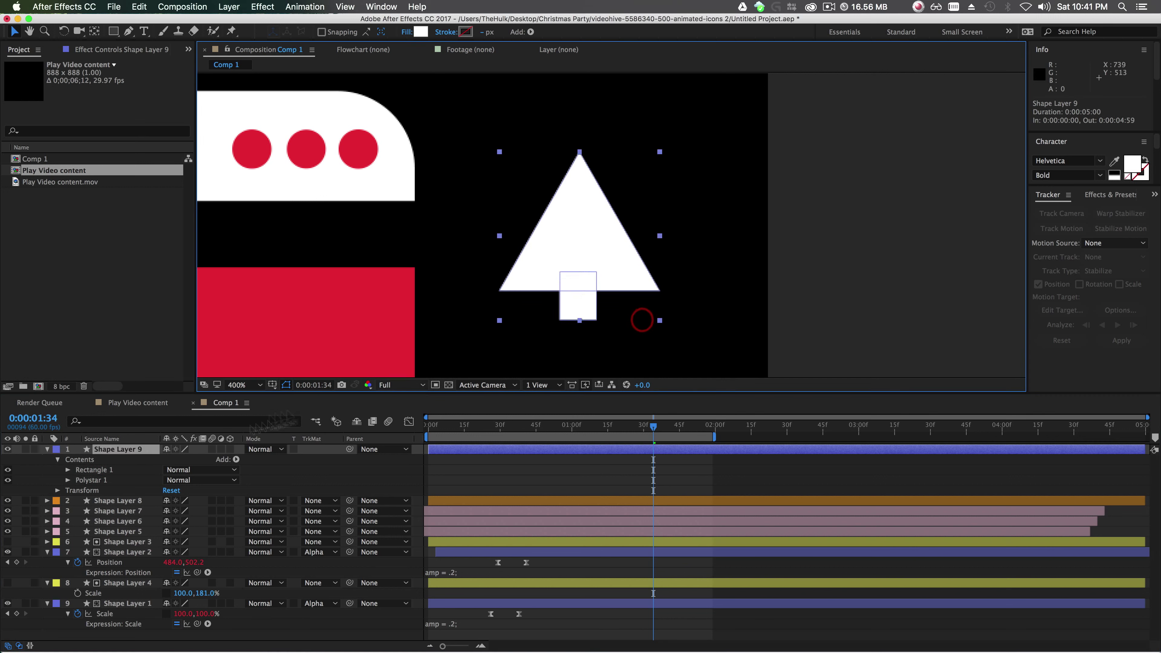
Narrow the cursor's triangle by setting the horizontal scale of Polystar 1 to 76%, keeping its height at 100%.
click(98, 480)
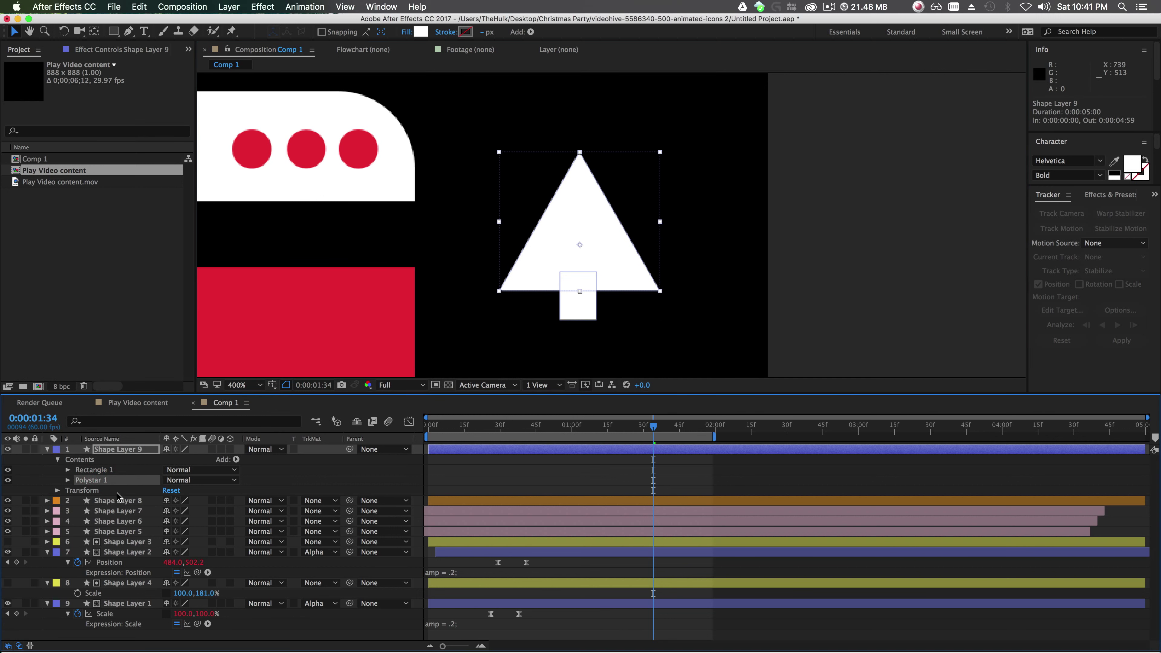
key(s)
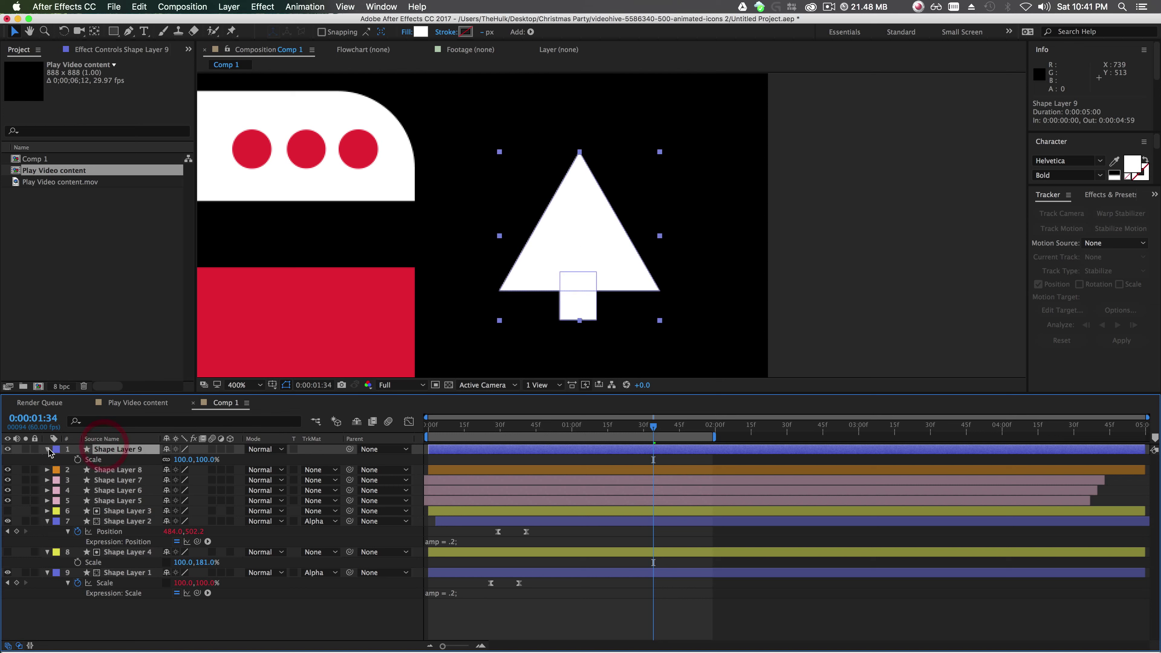
click(48, 449)
click(56, 469)
click(57, 460)
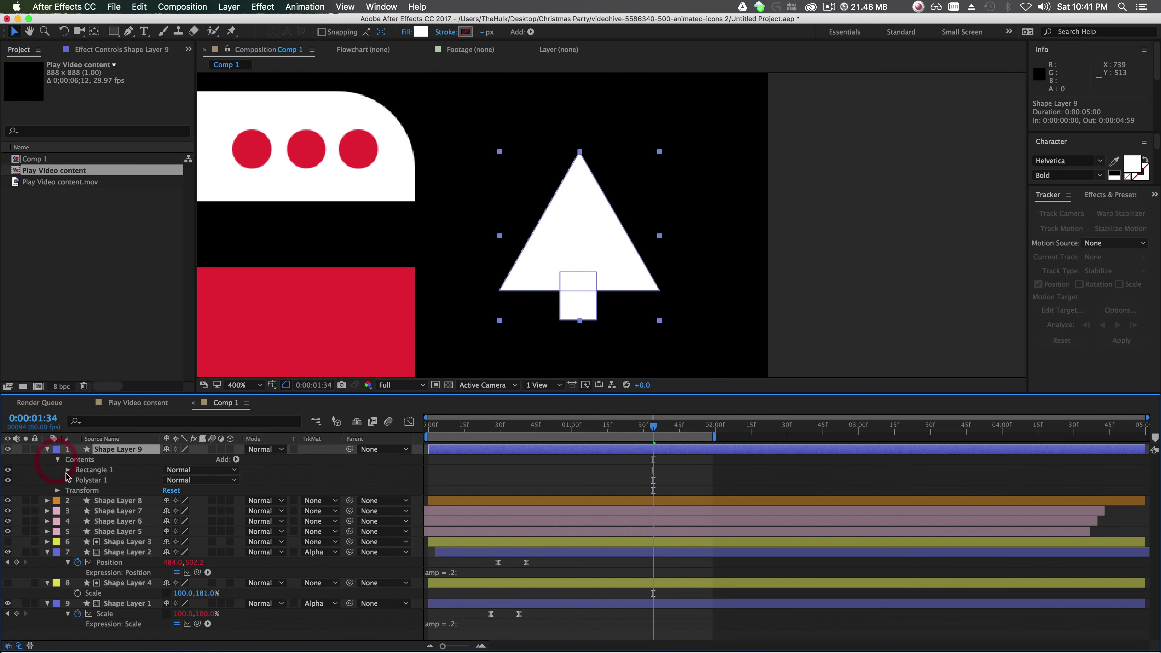
click(68, 480)
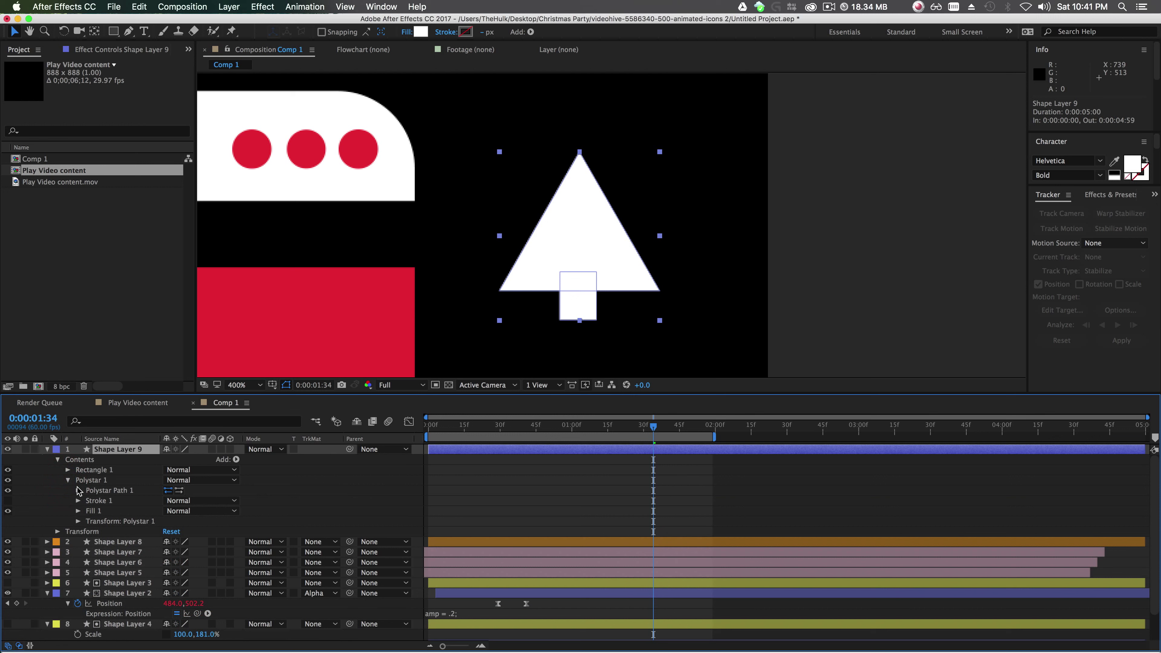
click(78, 491)
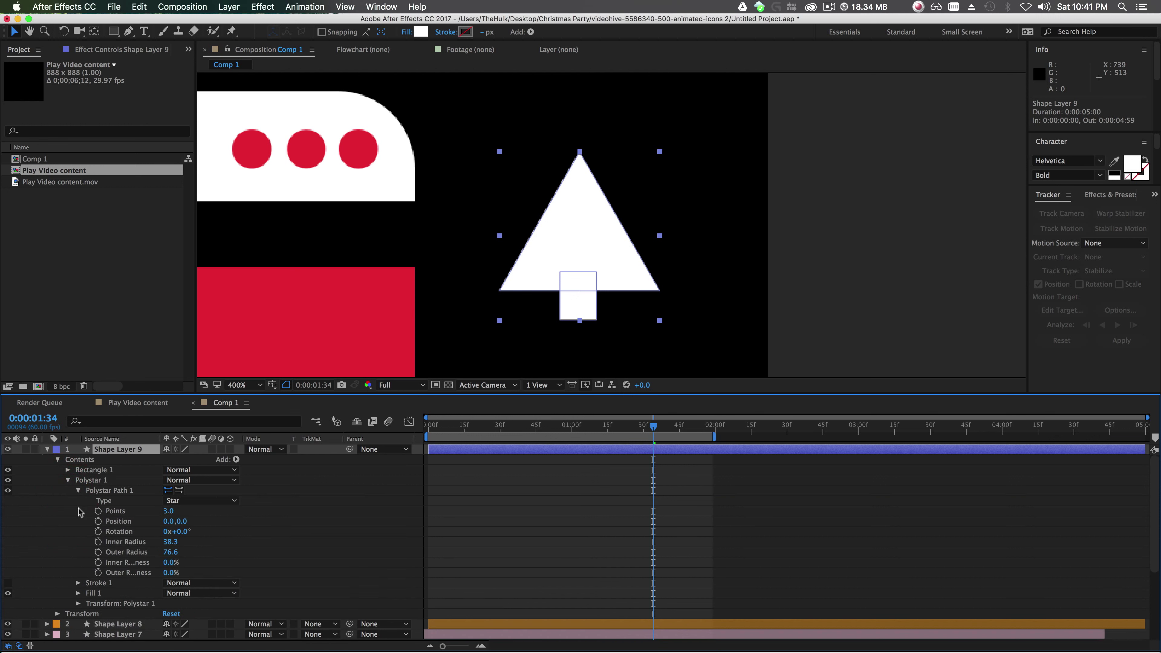
click(78, 490)
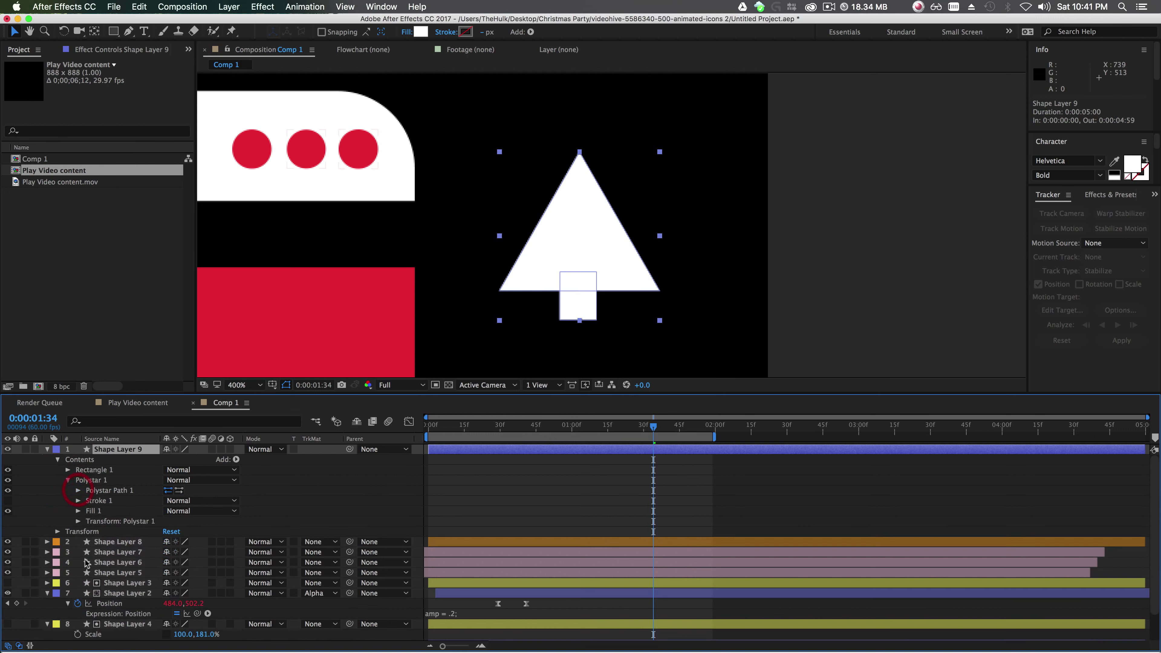
click(78, 521)
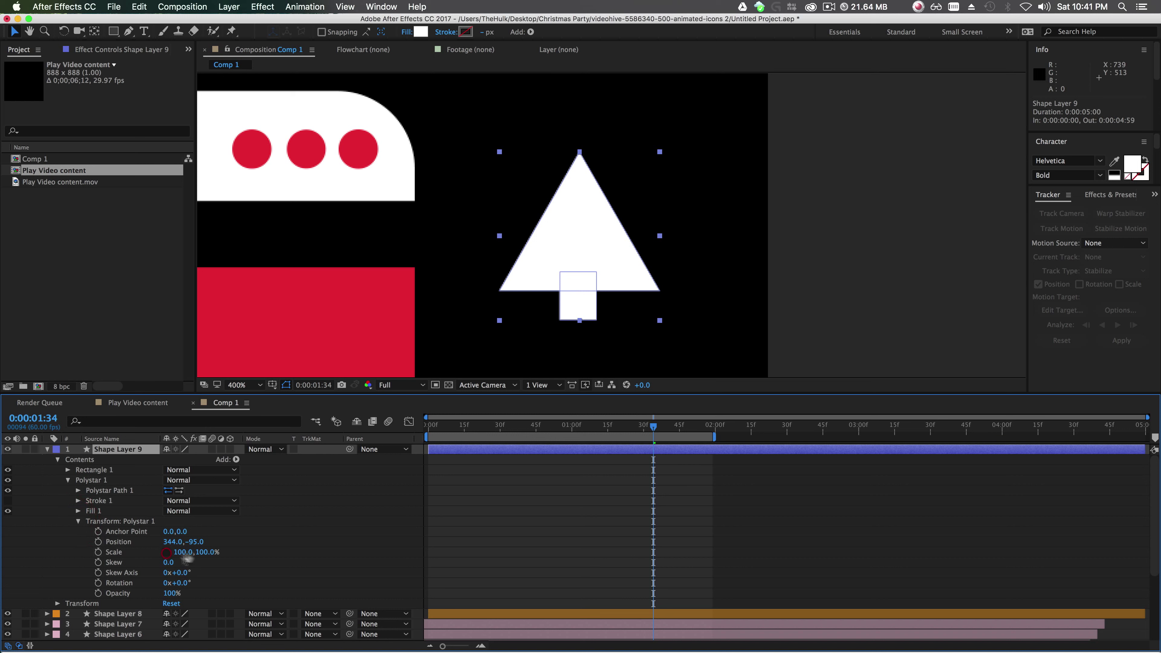
drag(185, 552, 169, 548)
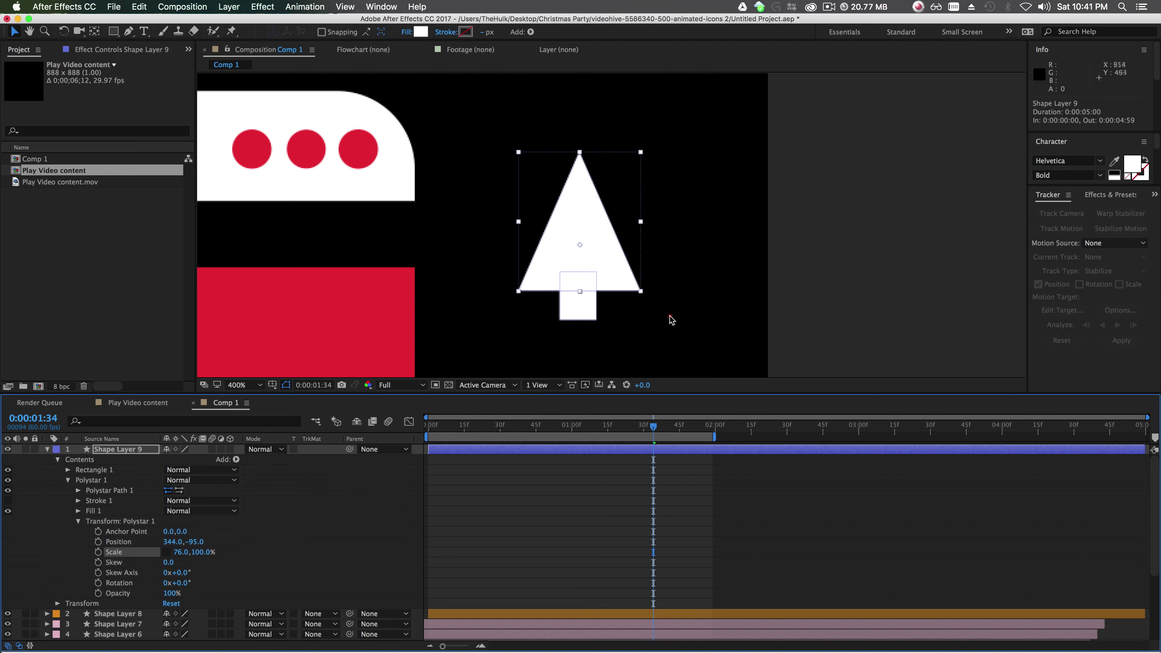
click(669, 317)
Shorten the cursor's triangle by setting the vertical scale of Polystar 1 to 78%.
key(comma)
key(comma)
key(comma)
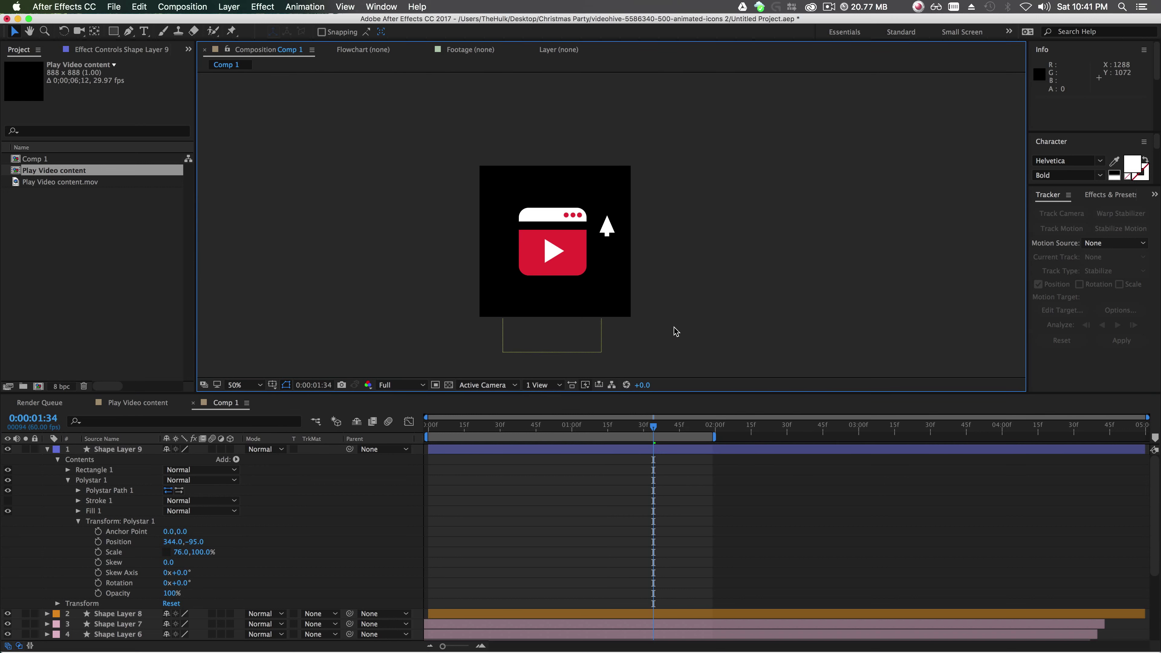
key(period)
key(period)
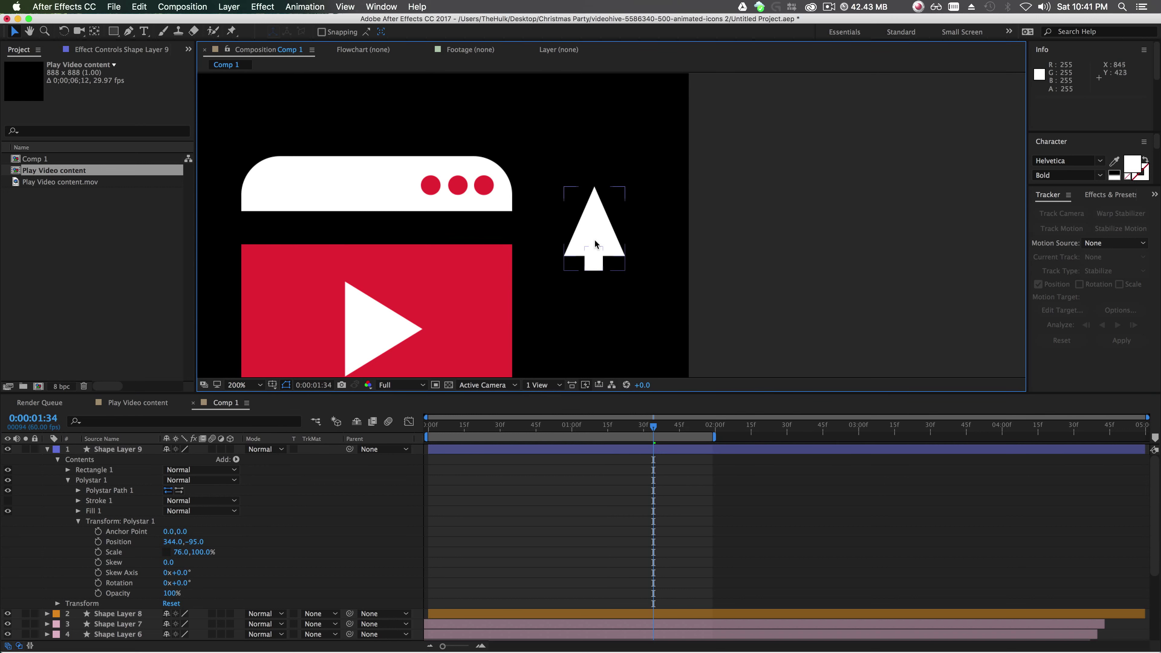
click(596, 242)
drag(199, 553, 297, 524)
click(681, 312)
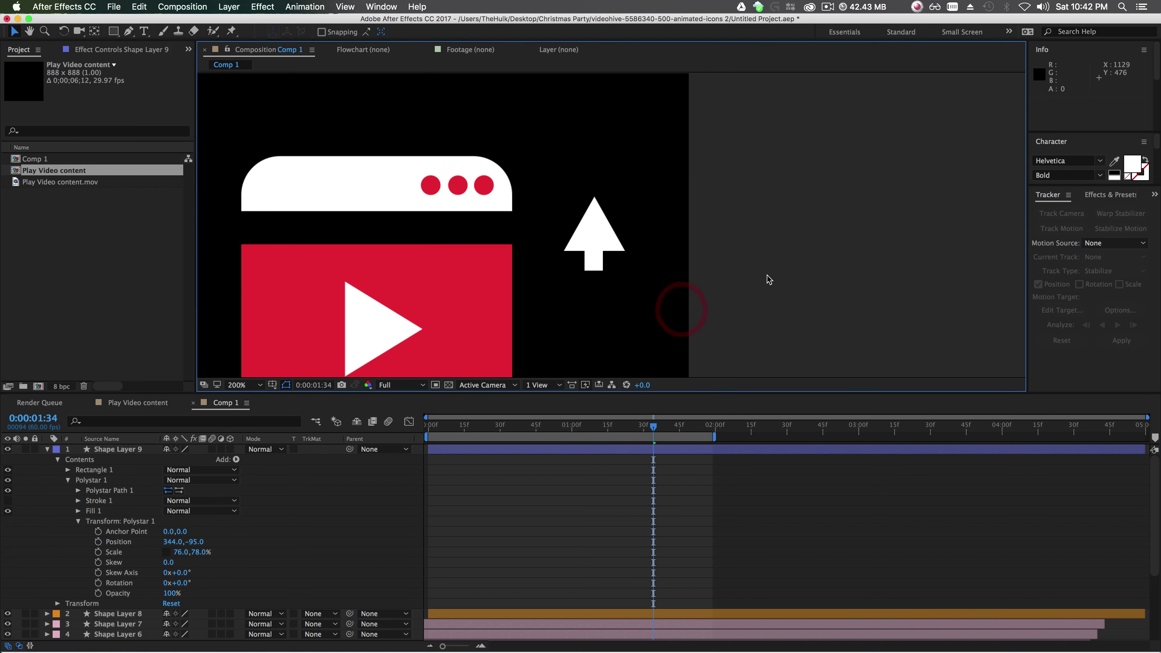
key(comma)
key(comma)
key(period)
key(period)
Collapse Shape Layer 9 and rename it "pointer".
click(48, 450)
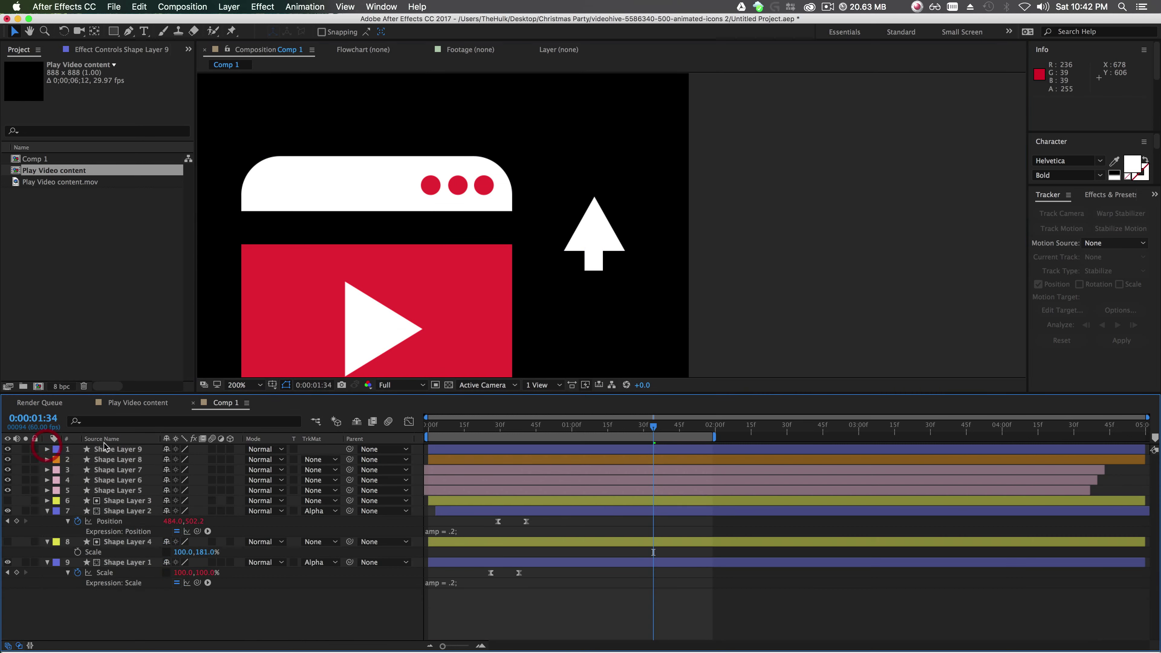
click(102, 451)
key(Return)
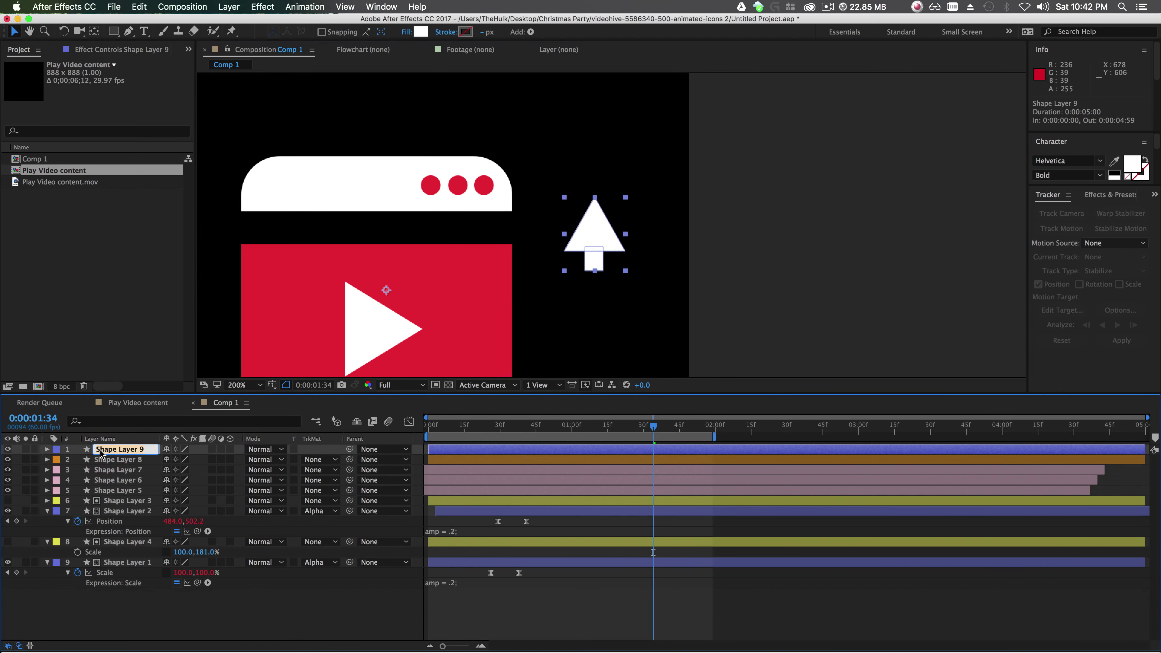
key(Return)
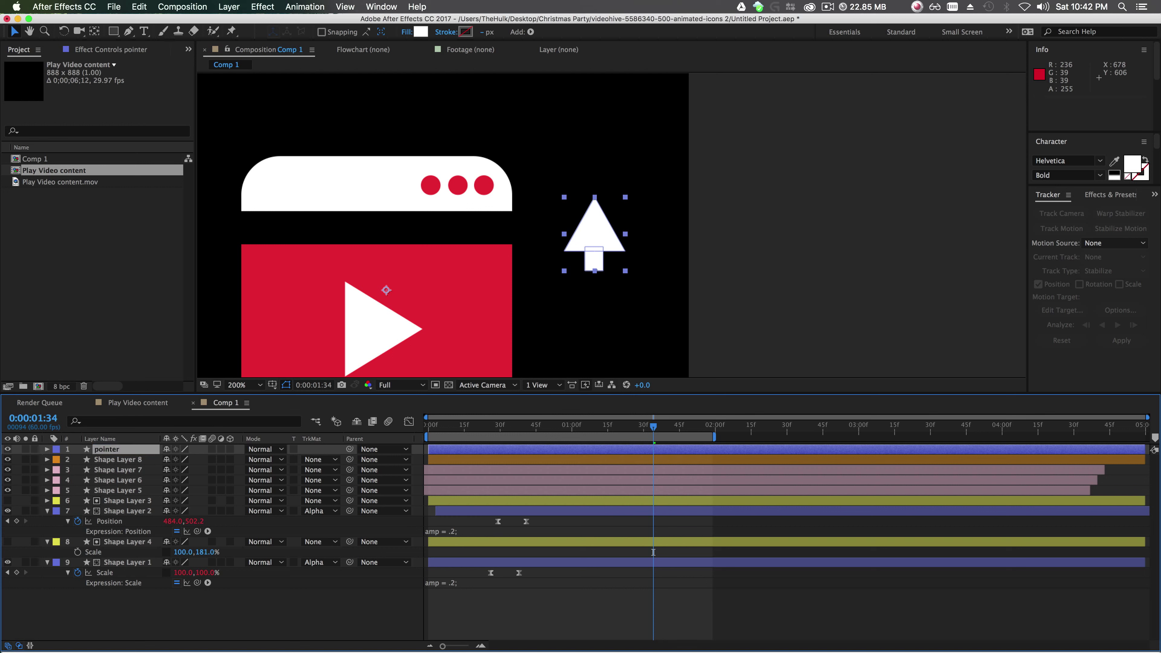
Try rotating the pointer layer to -2° about its original anchor point.
click(114, 450)
key(r)
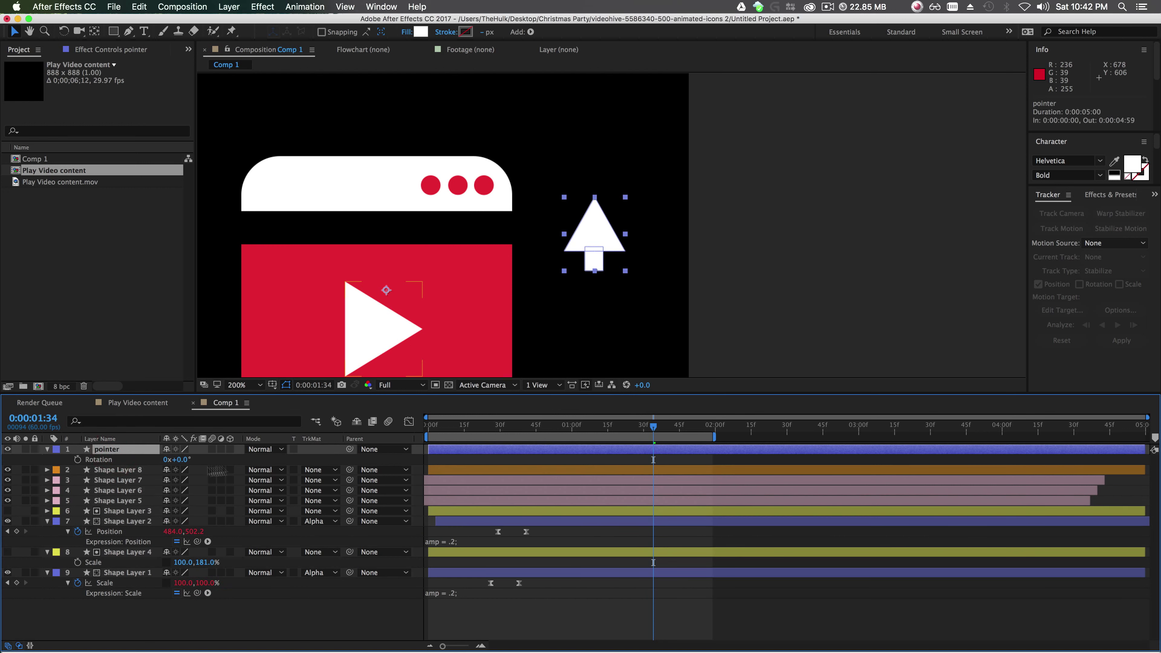
mouse_move(179, 456)
mouse_down()
mouse_move(160, 459)
mouse_move(177, 459)
mouse_up()
click(733, 298)
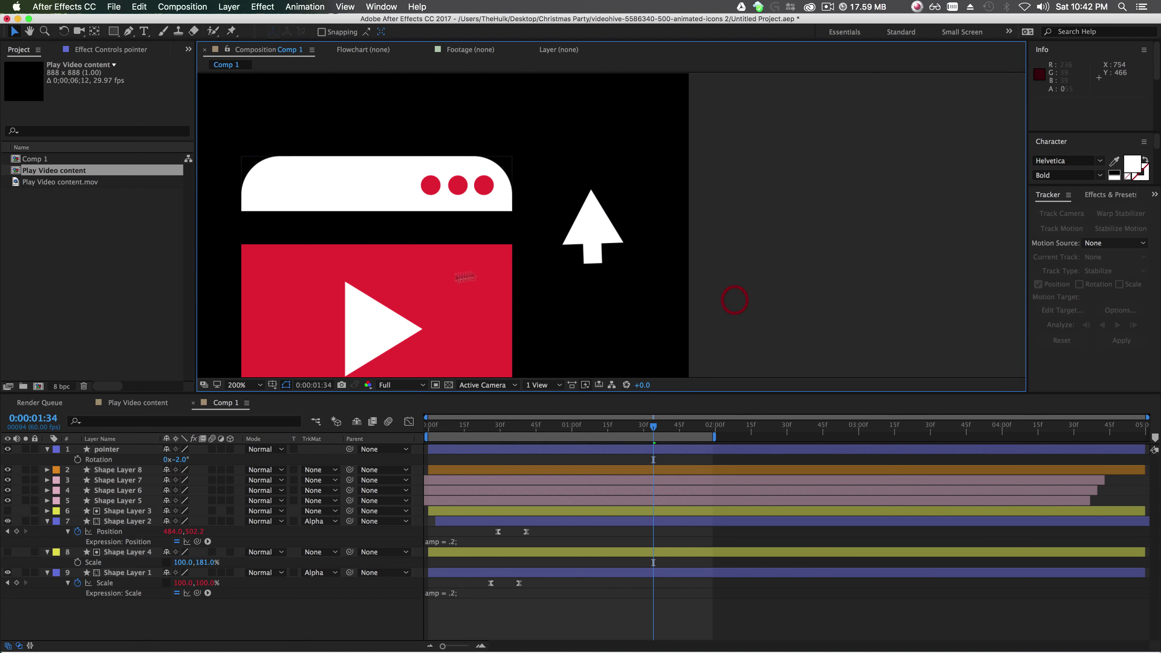
Move the pointer layer's anchor point from the play triangle to the centre of the arrow.
click(606, 236)
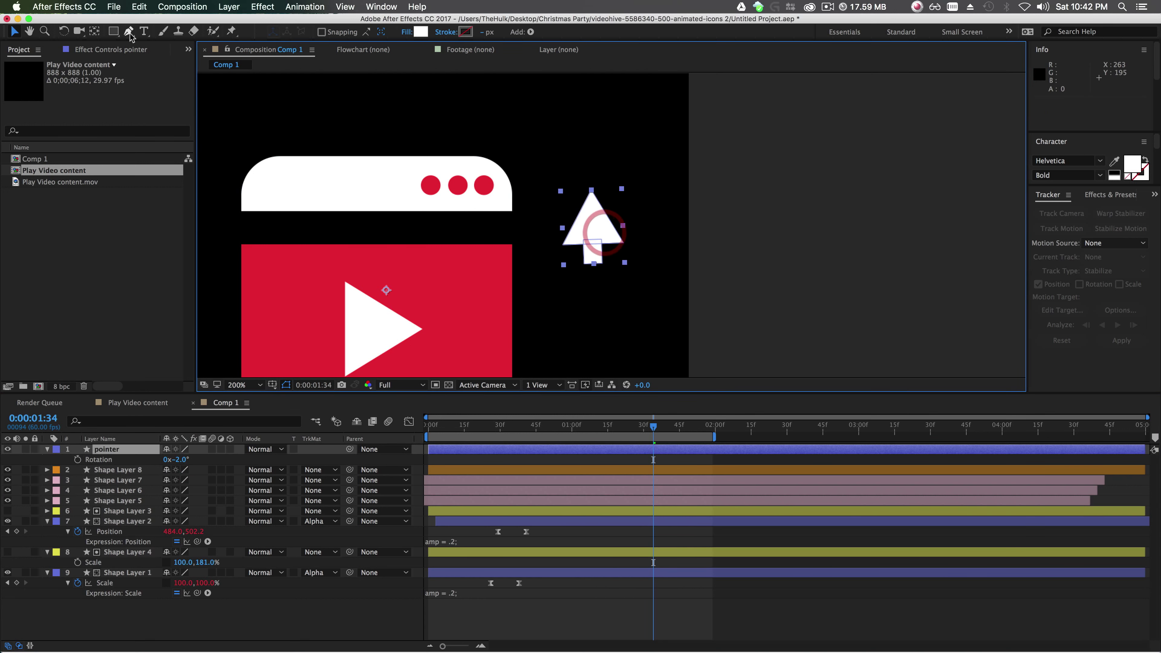
click(93, 32)
drag(386, 290, 596, 222)
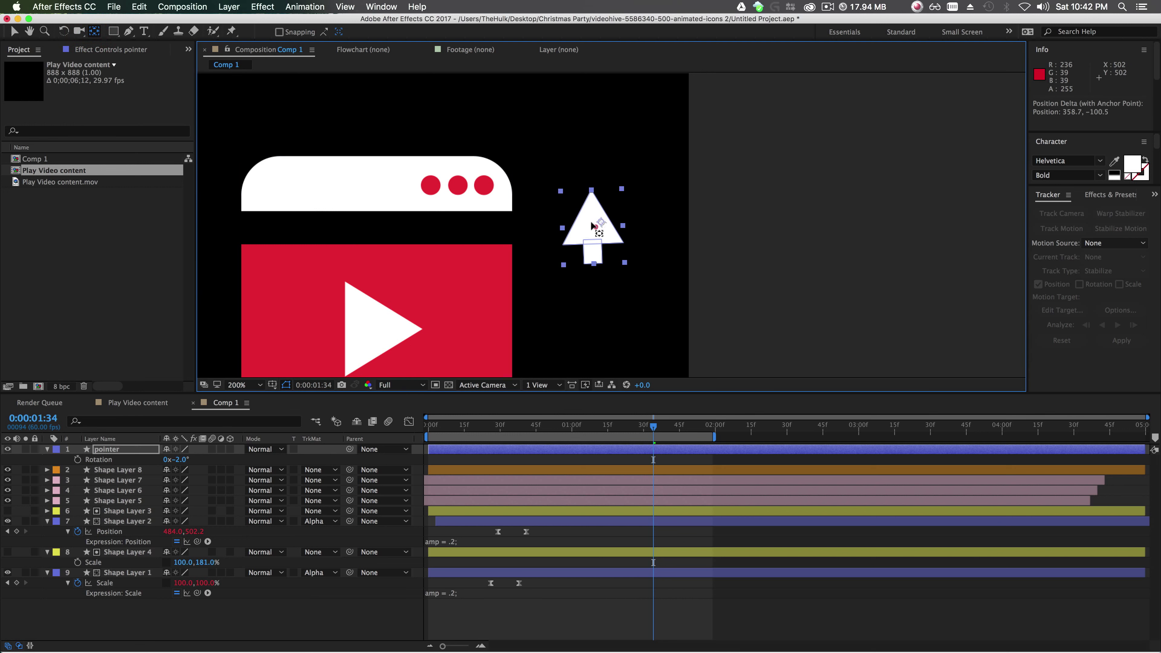
key(super+v)
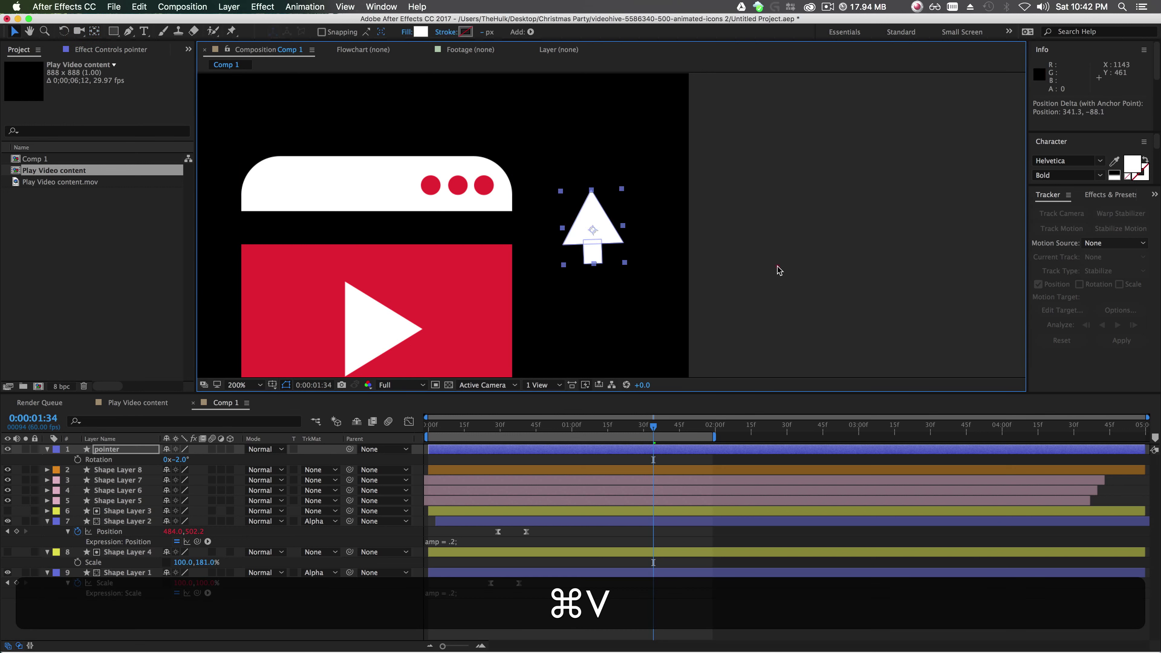
click(777, 266)
Rotate the pointer layer to -46° and move it onto the upper right area of the red panel.
click(592, 224)
mouse_move(176, 459)
mouse_down()
mouse_move(192, 462)
mouse_move(164, 465)
mouse_up()
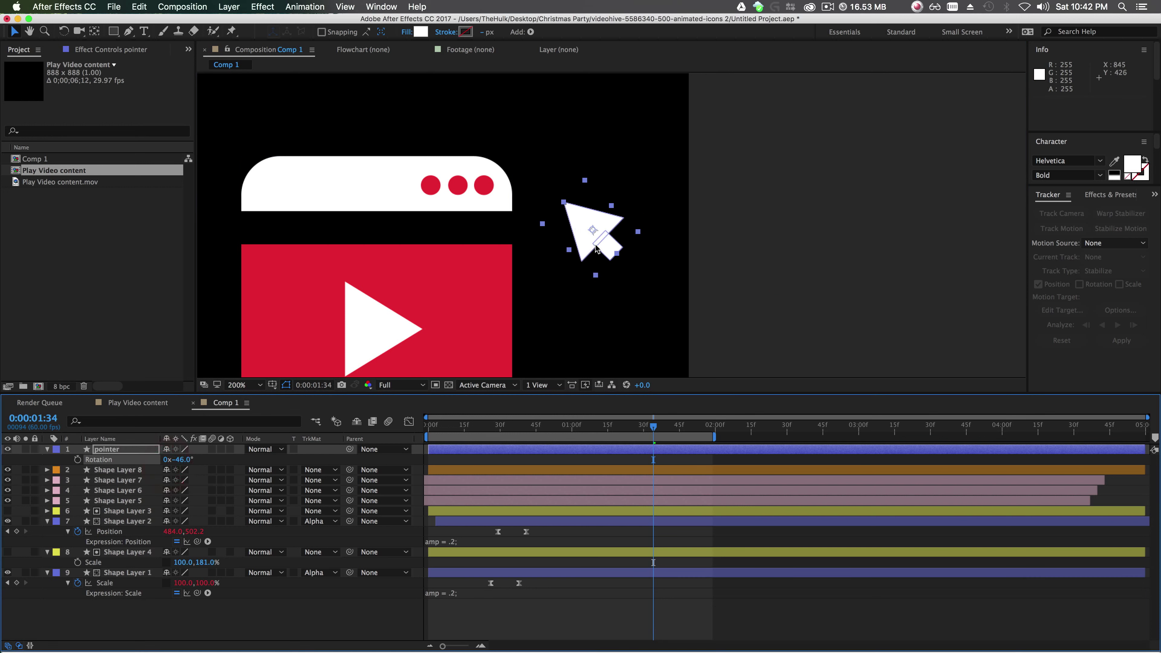
key(comma)
scroll(599, 227, up, 1)
key(space)
drag(598, 228, 589, 185)
click(177, 459)
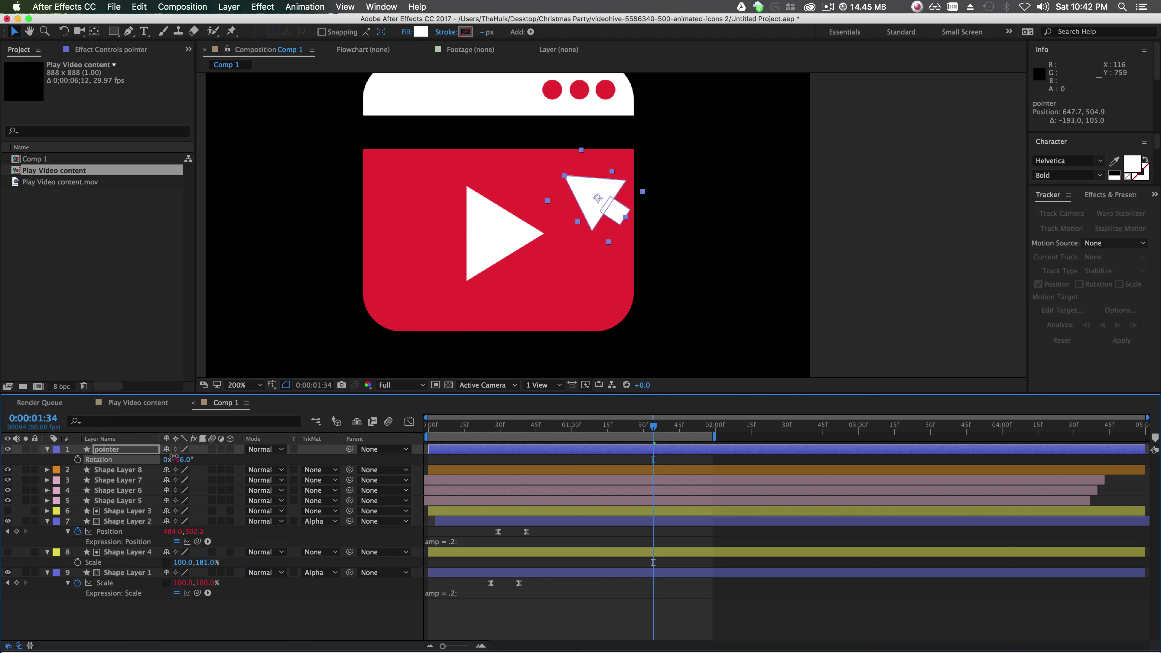
key(super+z)
key(super+s)
Scale the pointer layer to 84% and shift it slightly down and left on the red panel.
key(s)
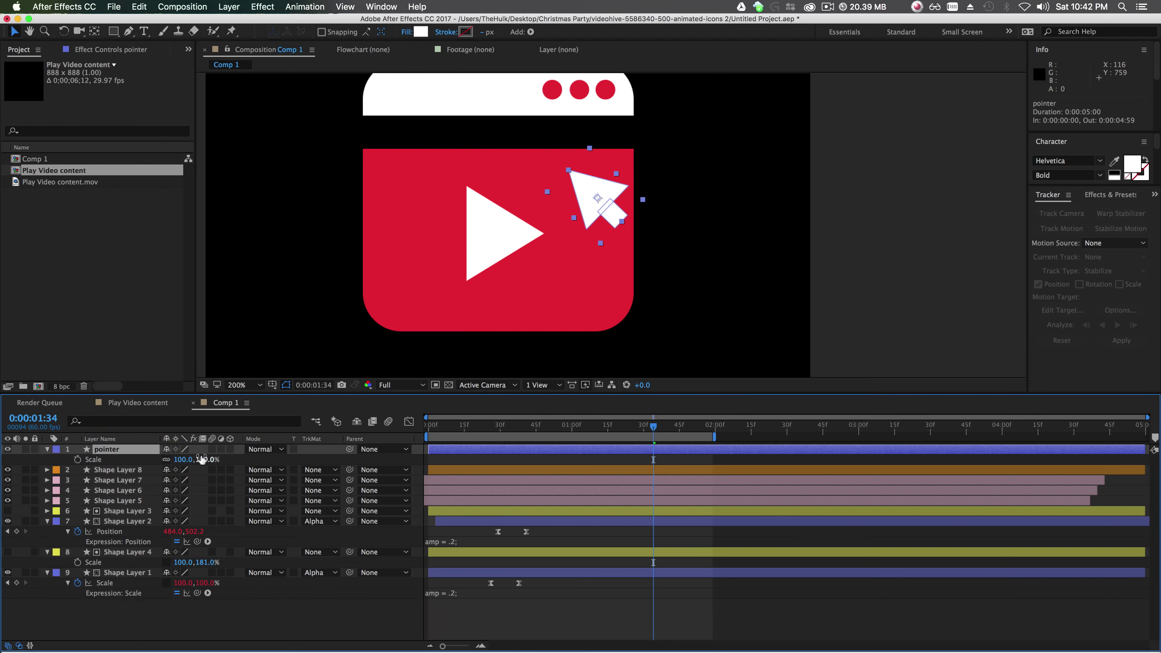
drag(201, 459, 194, 458)
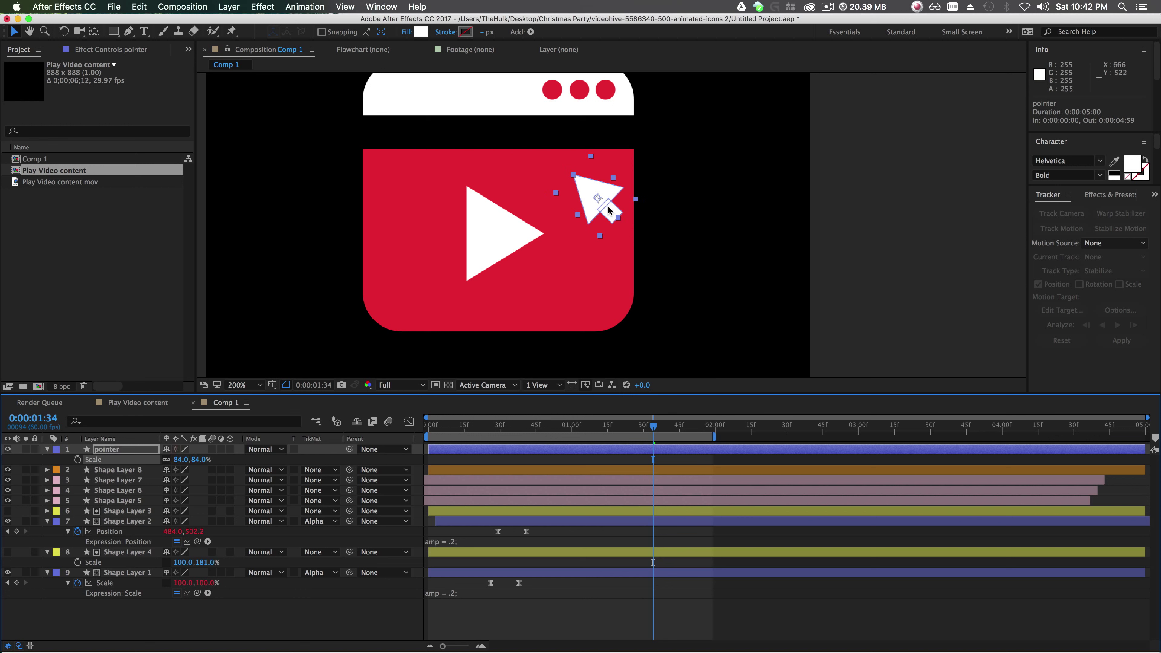
mouse_move(583, 185)
mouse_down()
mouse_move(670, 270)
mouse_move(512, 253)
mouse_move(593, 228)
mouse_move(585, 171)
mouse_move(579, 191)
mouse_up()
Add a Position keyframe to the pointer layer at 0:00:01:08.
drag(640, 432, 592, 478)
click(600, 454)
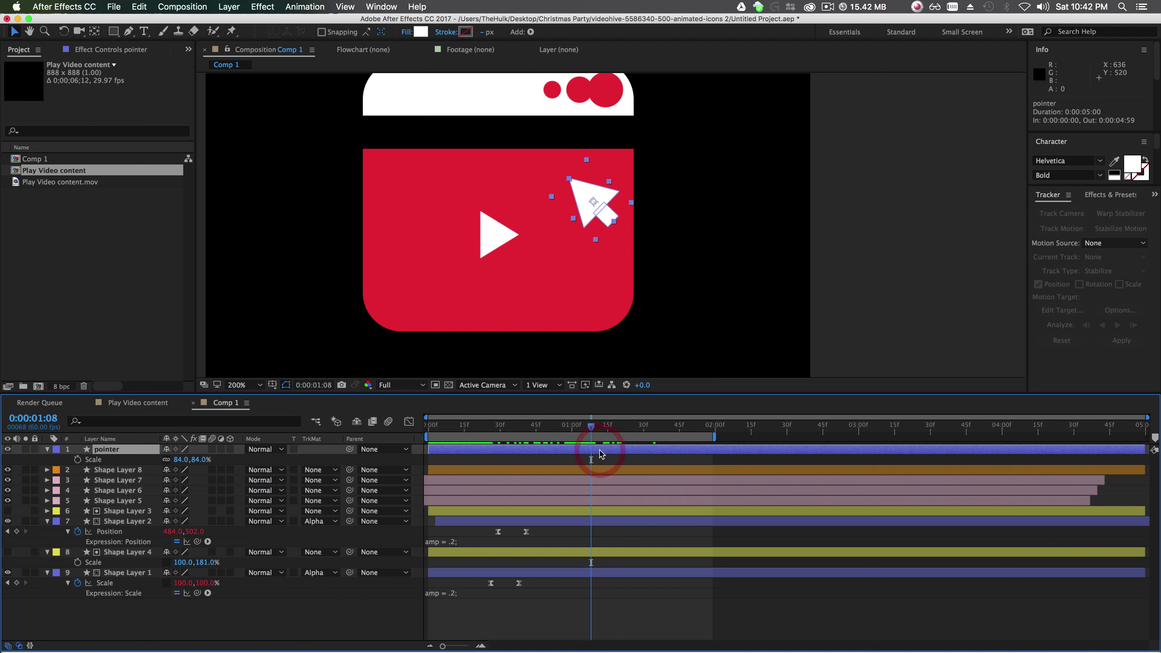
click(78, 459)
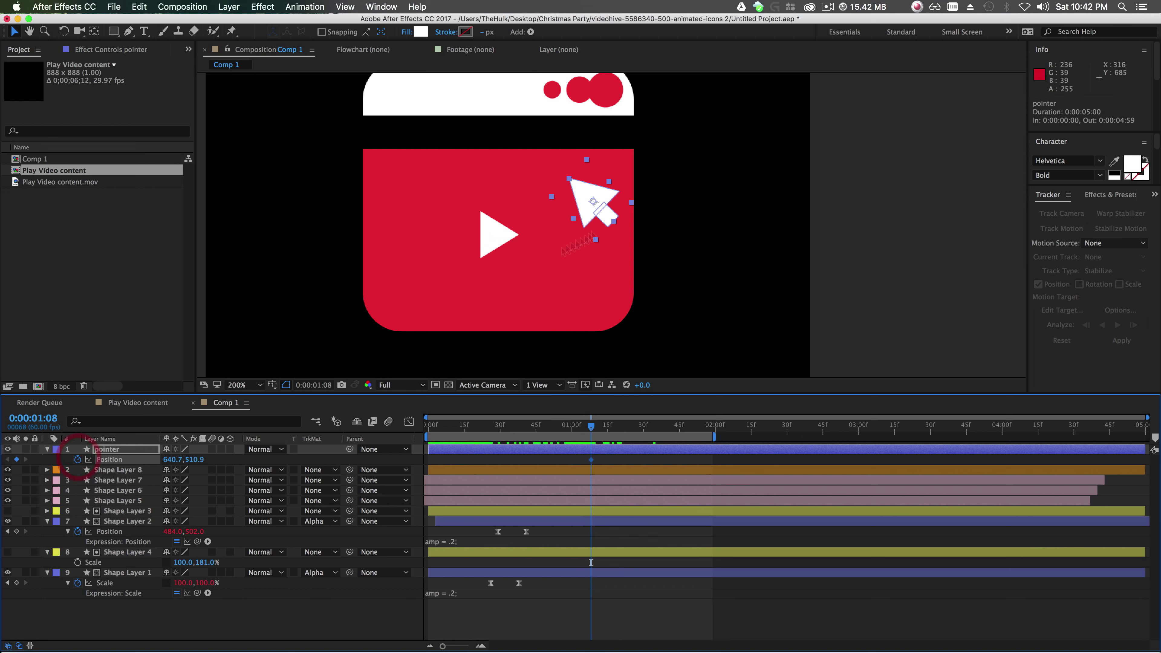
At 0:00:01:40, move the pointer onto the play triangle at about 522.7, 612.9 and bend its motion path outward to the lower right.
drag(591, 428, 666, 428)
drag(590, 215, 598, 317)
drag(539, 293, 743, 326)
drag(854, 372, 843, 373)
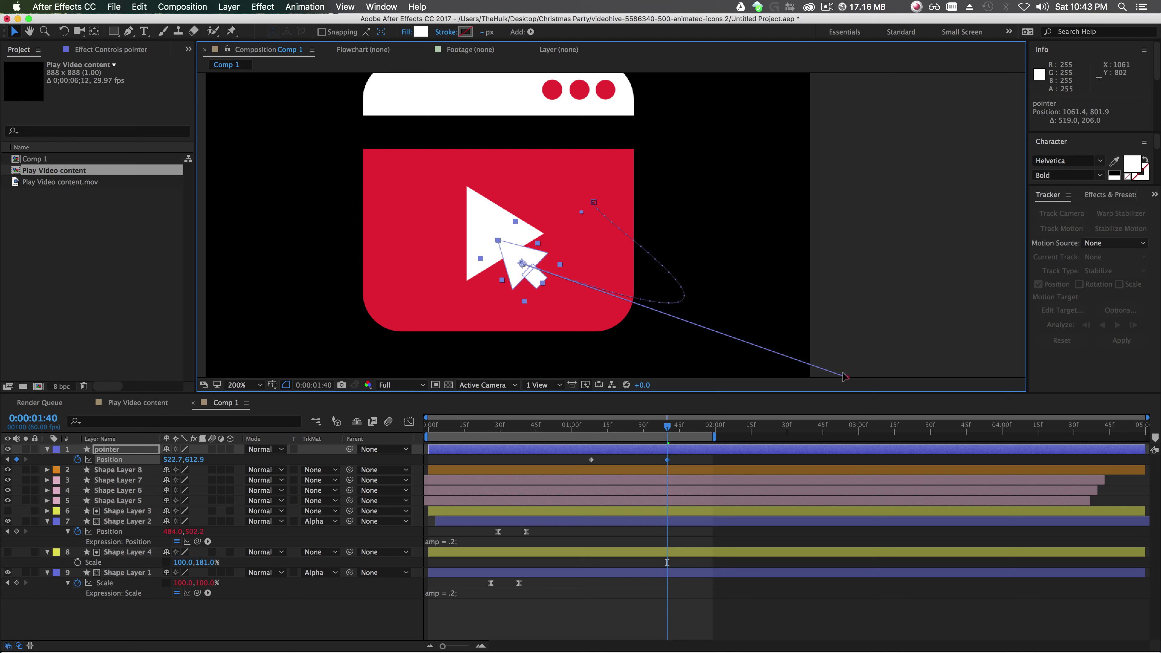
Extend the path handle of the pointer's end keyframe farther out and move the path's starting point to about 665.7, 463.9.
click(594, 202)
key(alt)
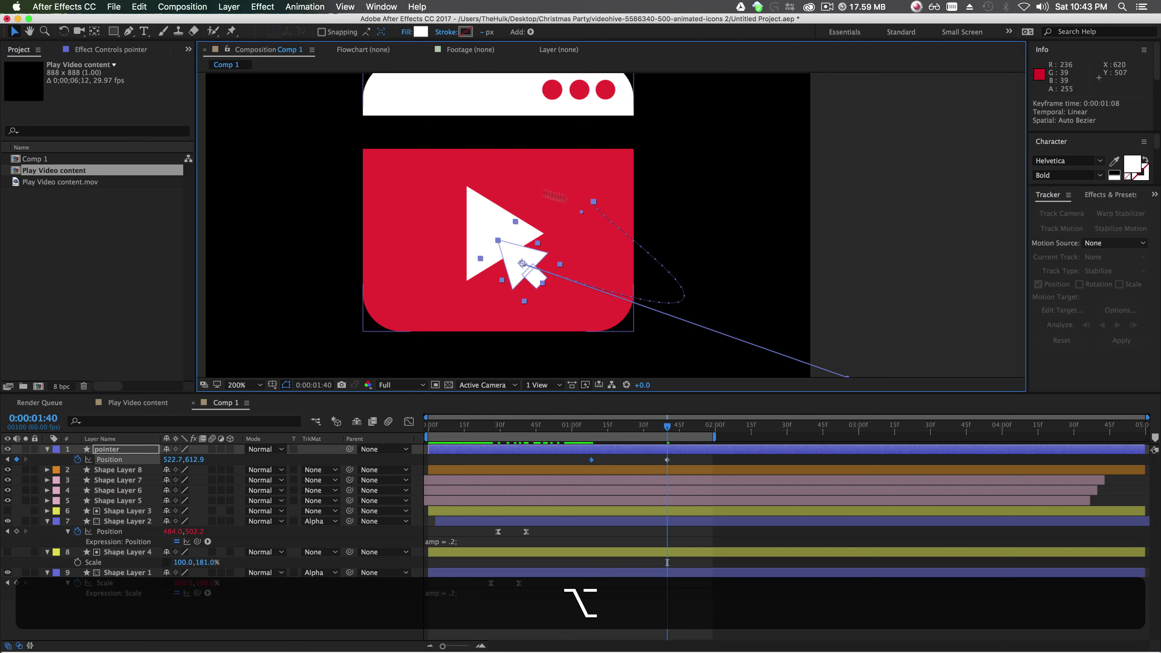
key(comma)
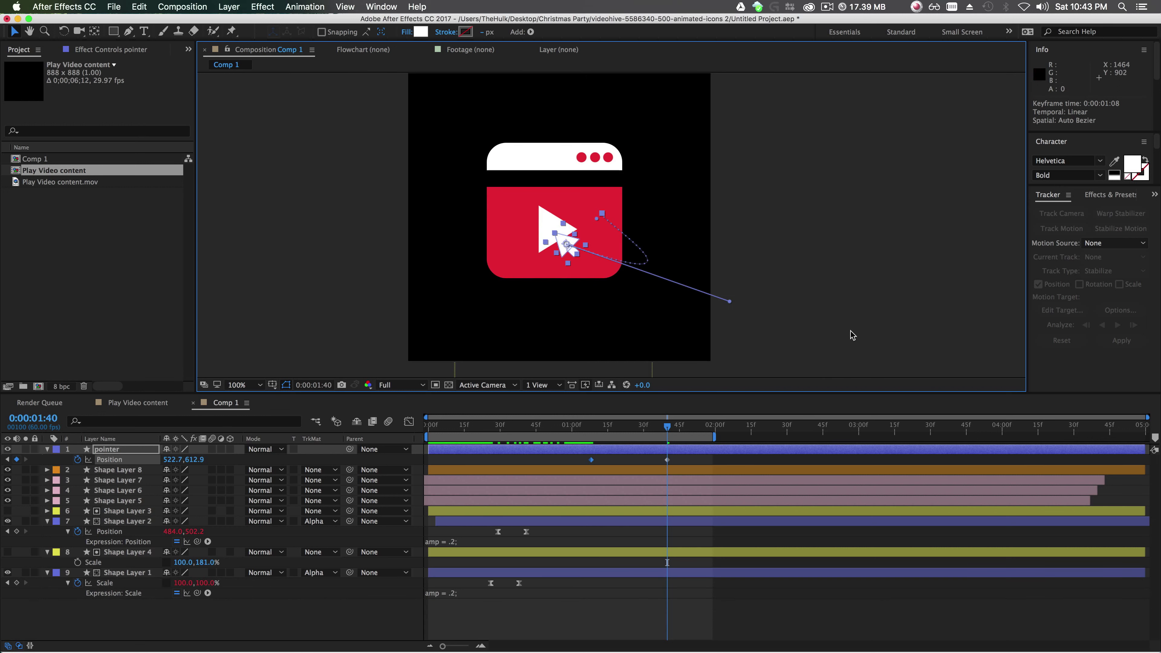
drag(731, 304, 760, 326)
key(period)
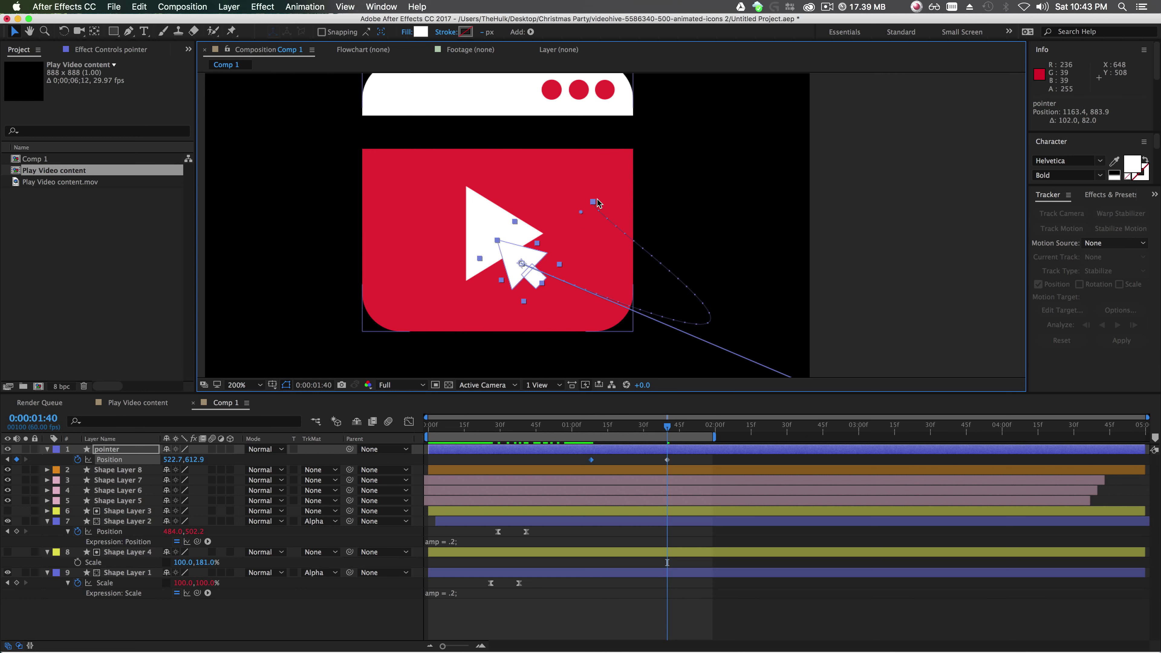
drag(593, 201, 608, 173)
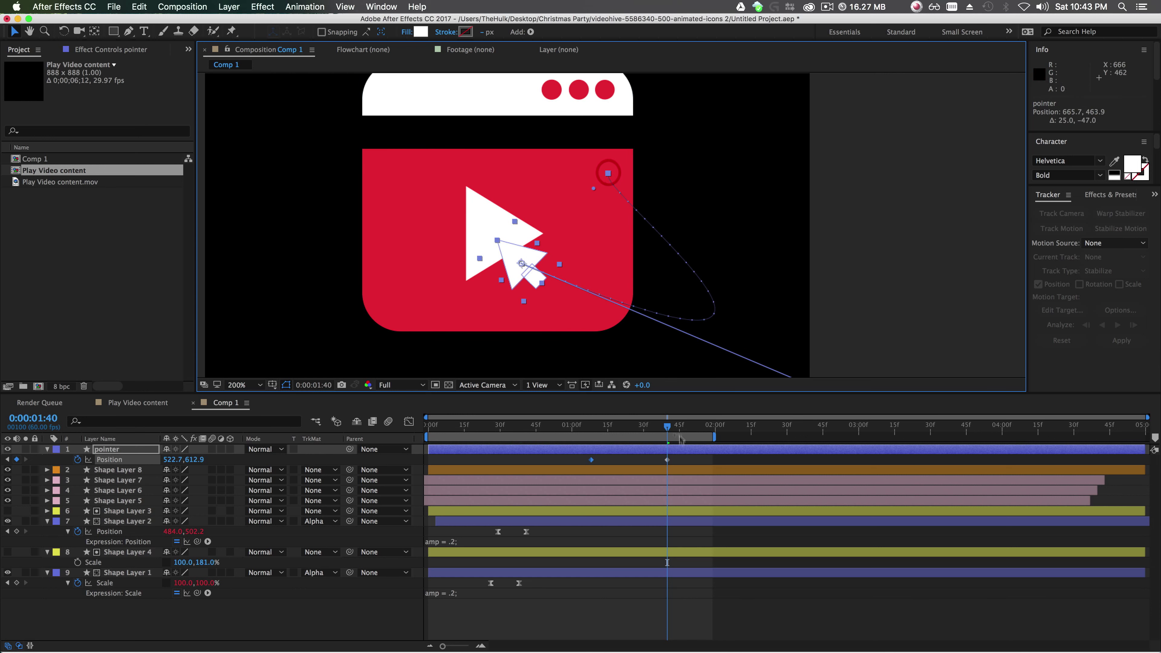
Raise the path handle of the pointer's end keyframe to about 1041.4, 693.9 to flatten the lower curve of the motion path.
drag(667, 425, 624, 417)
drag(760, 329, 720, 272)
key(.)
key(.)
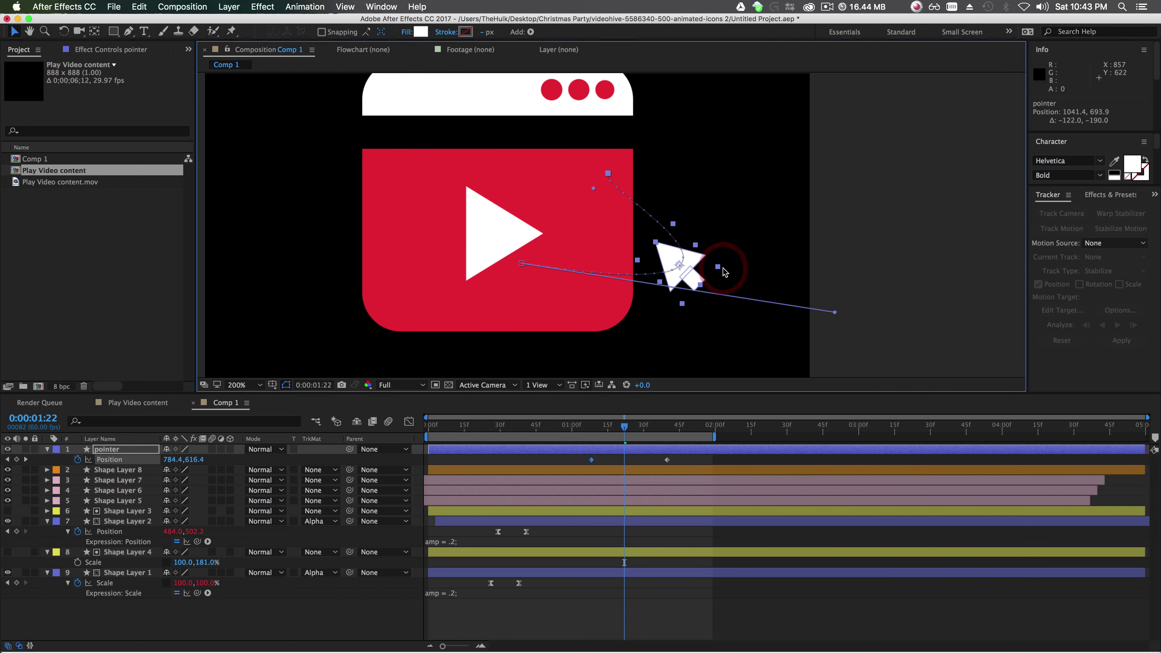
Preview Comp 1 to examine how the pointer travels along its curved path.
drag(625, 426, 584, 444)
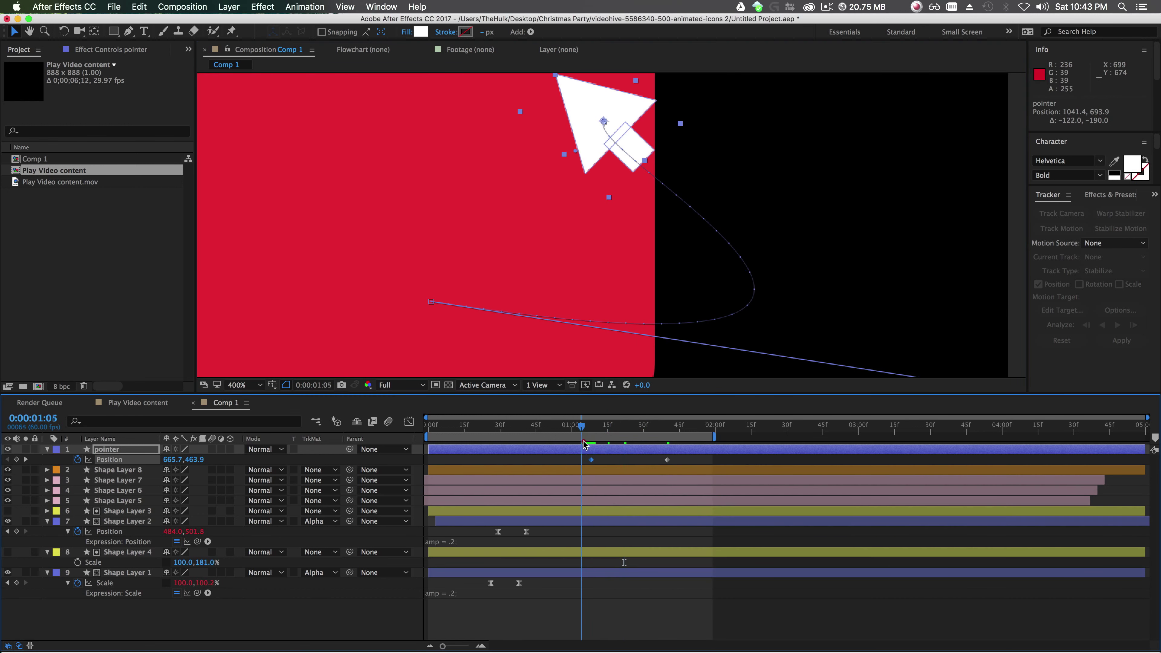
key(space)
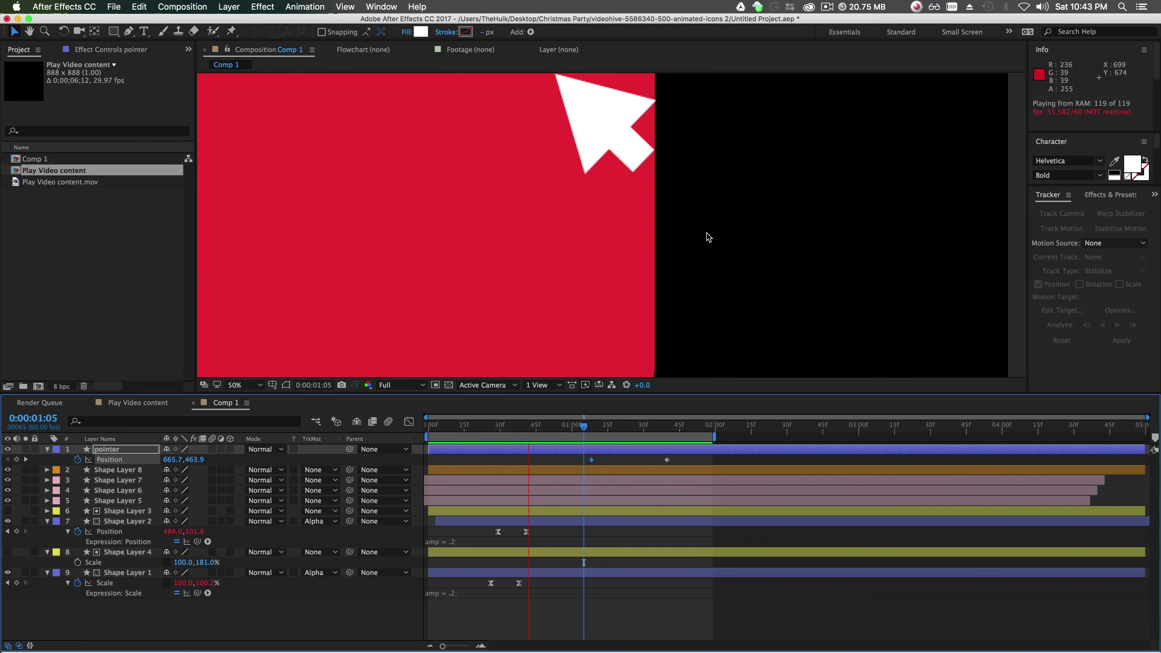
key(comma)
key(comma)
key(comma)
key(period)
key(period)
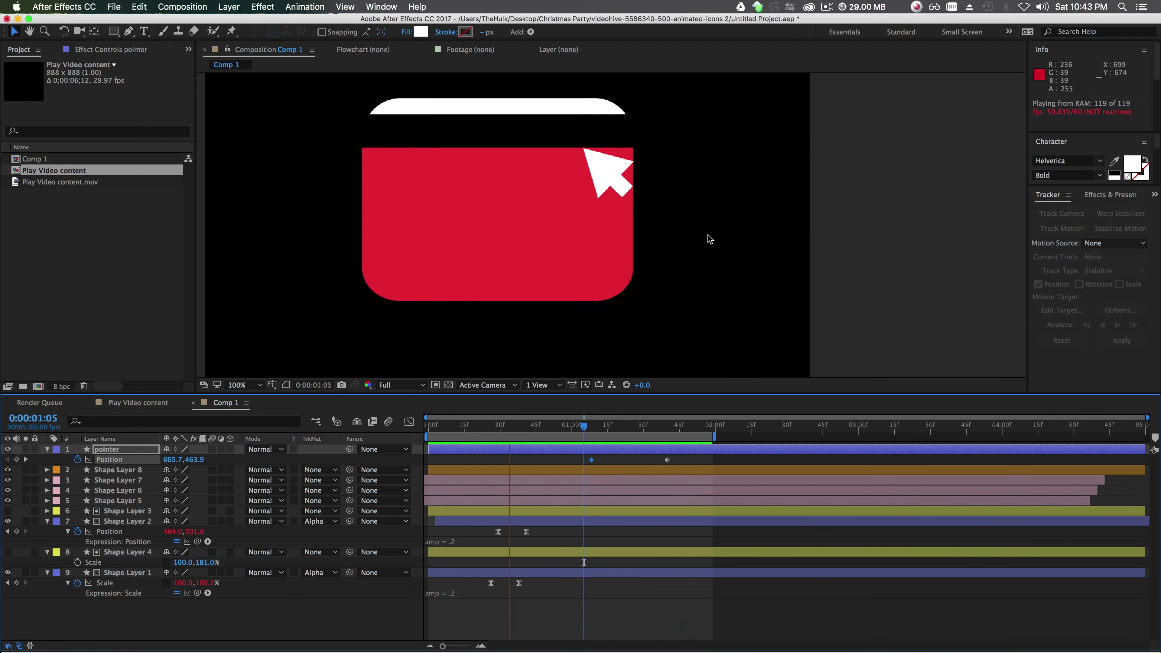
key(comma)
key(comma)
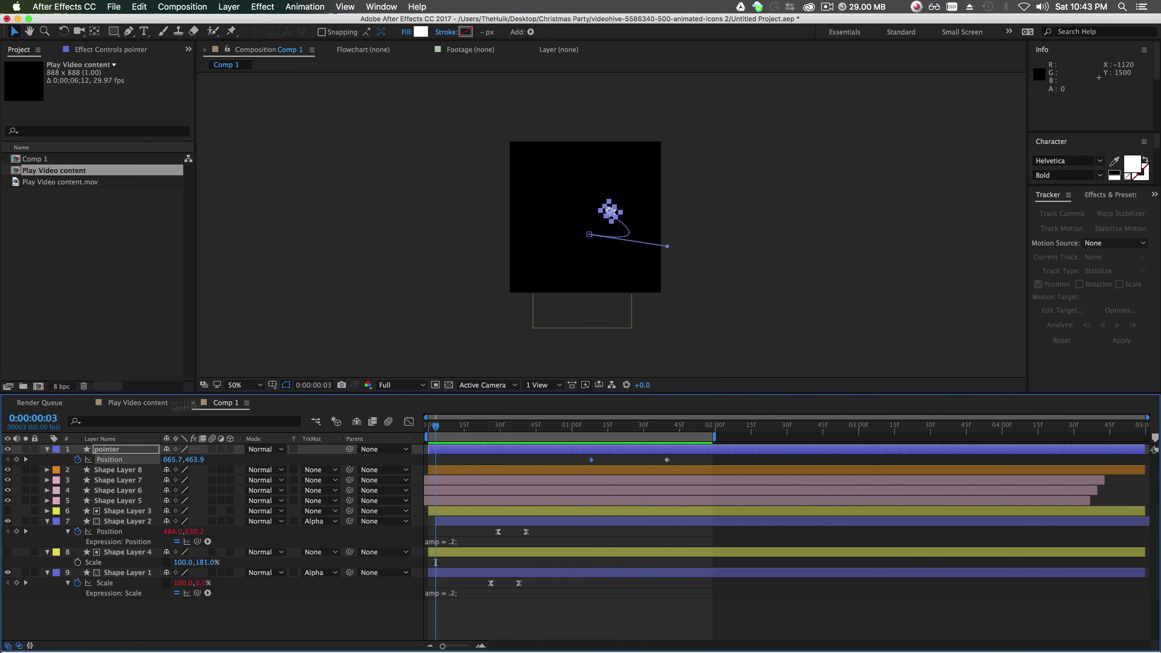
Play the reference animation in the Play Video content composition to study the pointer's movement, and return to Comp 1.
click(137, 402)
drag(563, 432, 435, 449)
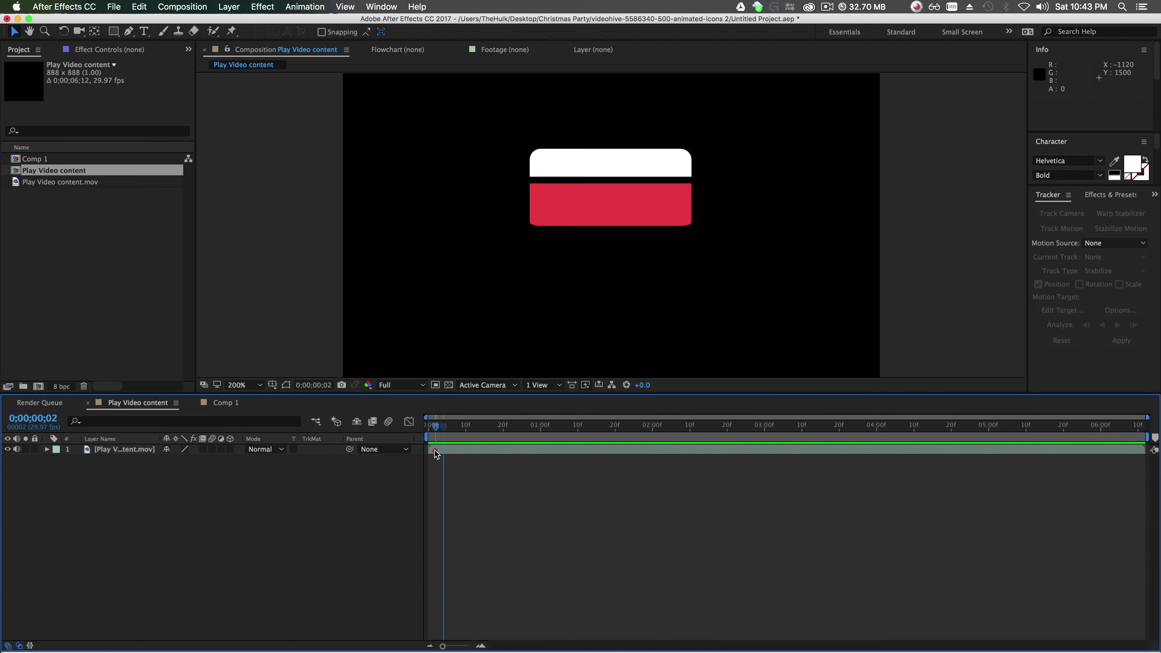
key(space)
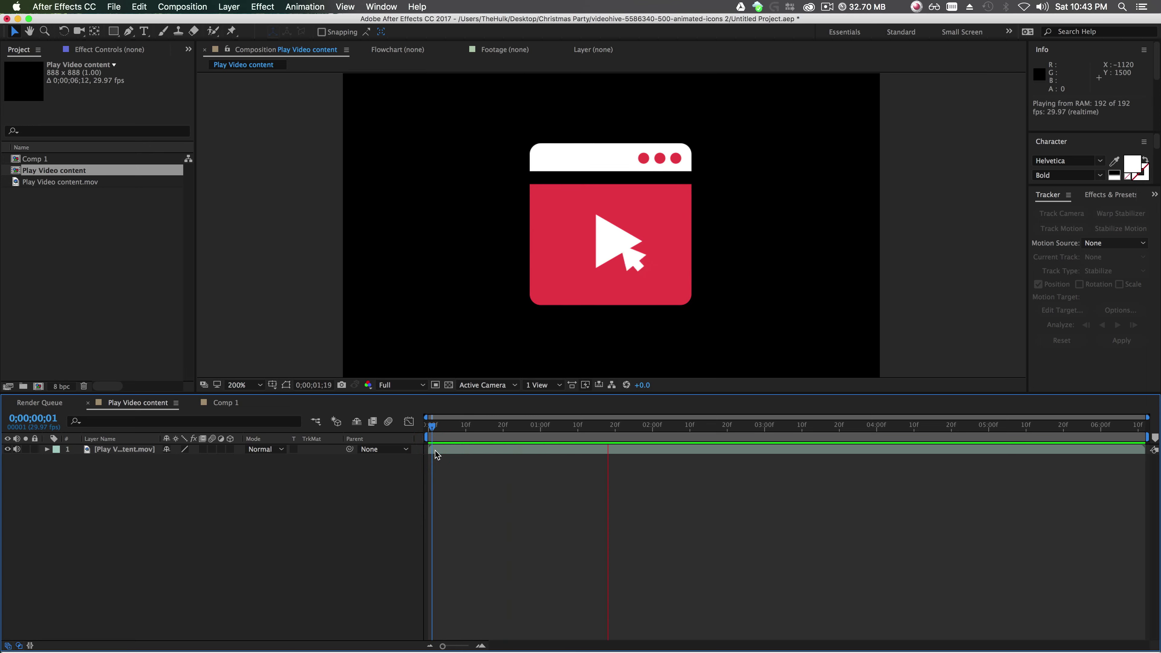
key(space)
click(224, 402)
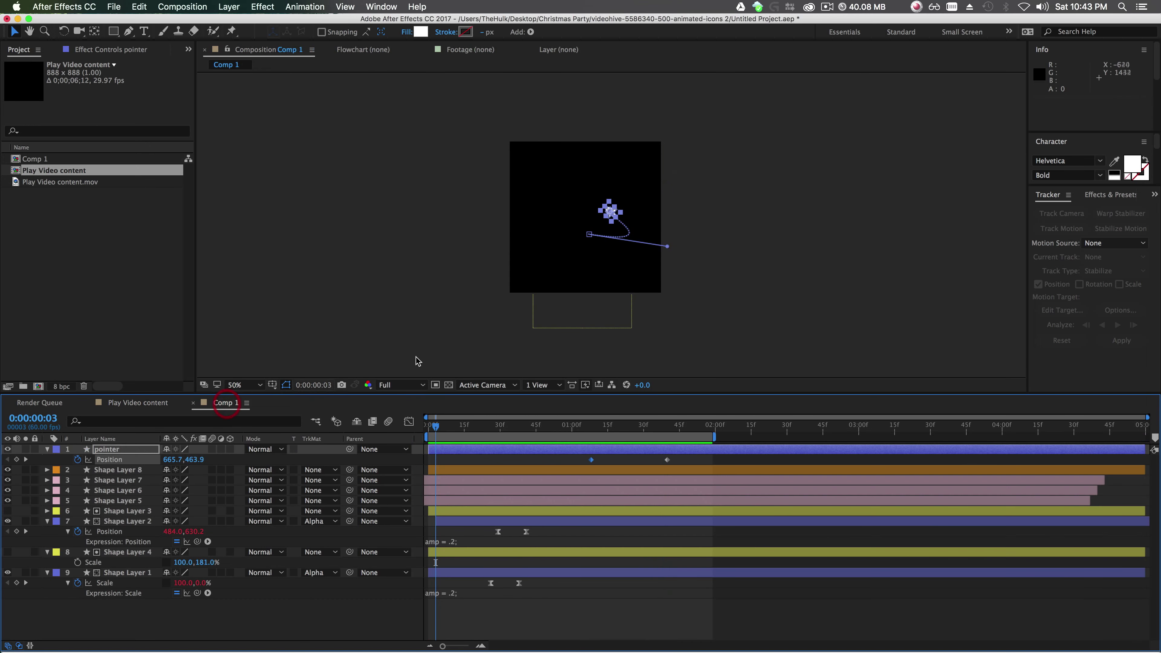
Move the pointer path's starting point to about 623.7, 529.9 and the end keyframe's path handle to about 1061.4, 771.9.
key(period)
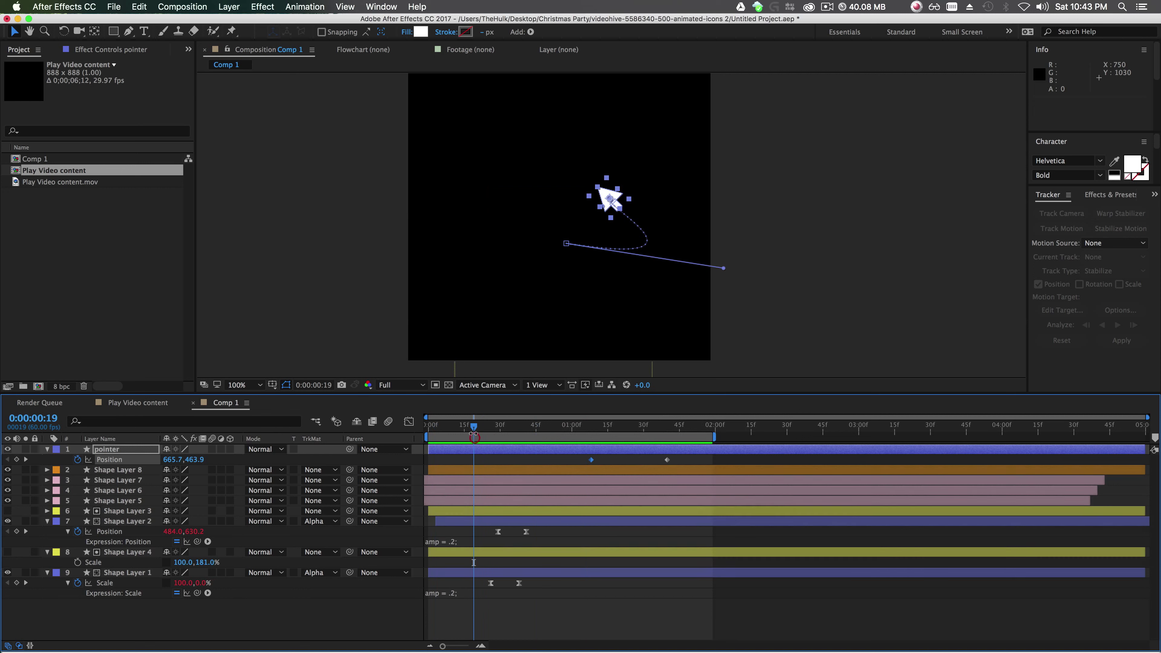
key(space)
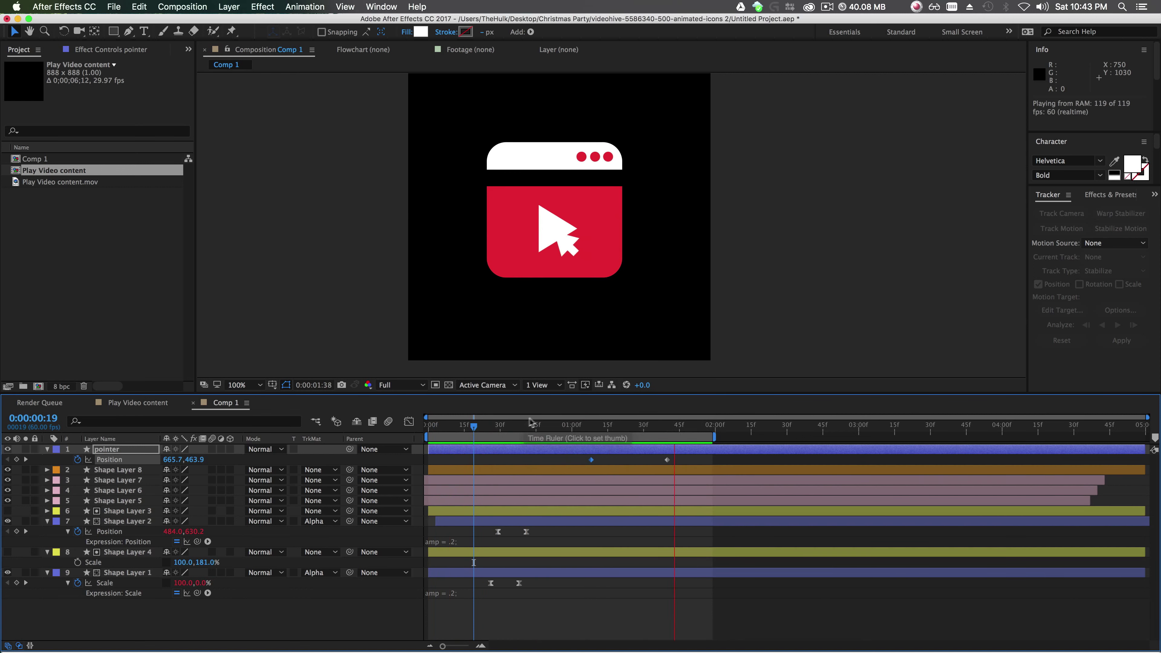
key(space)
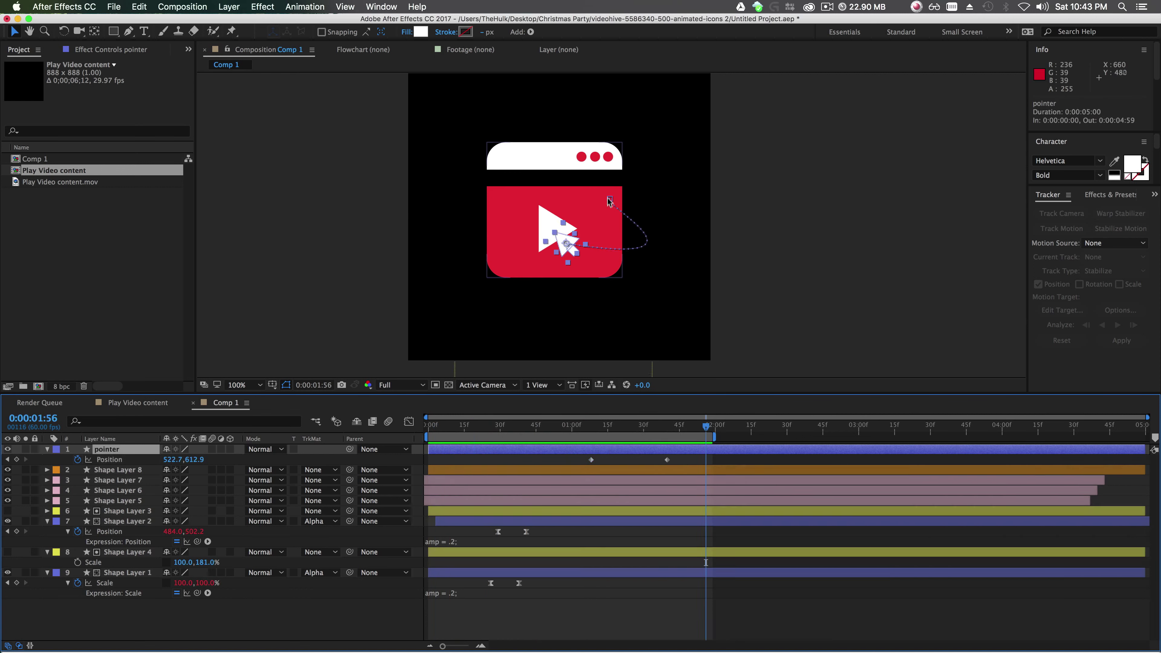
drag(610, 199, 593, 215)
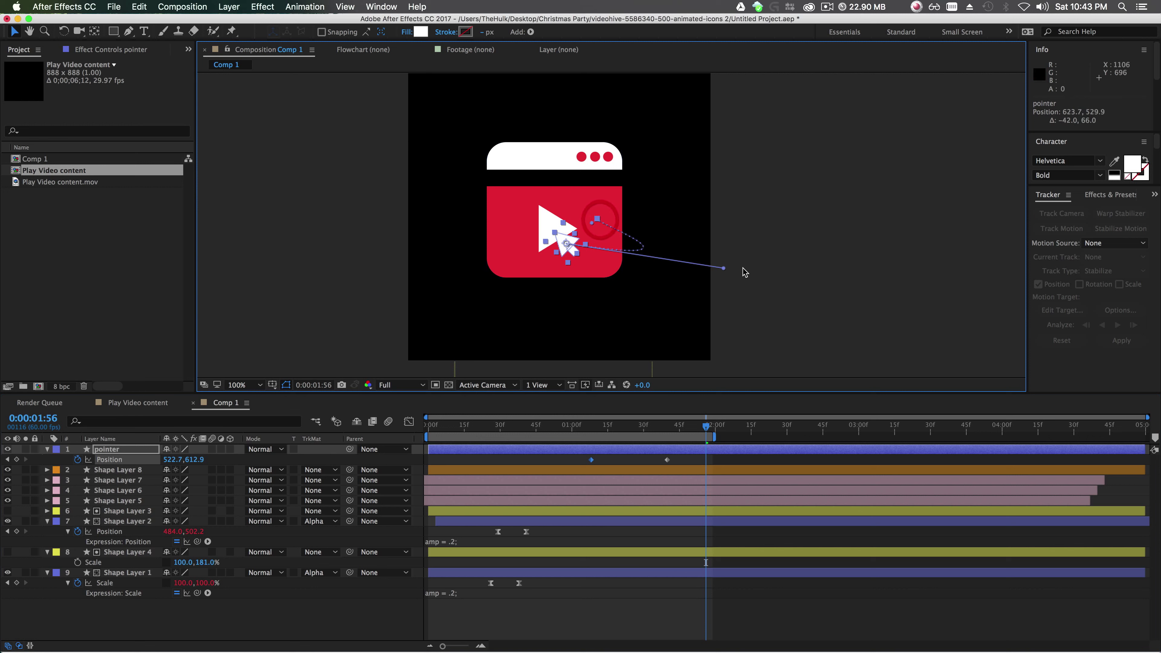
drag(723, 268, 725, 288)
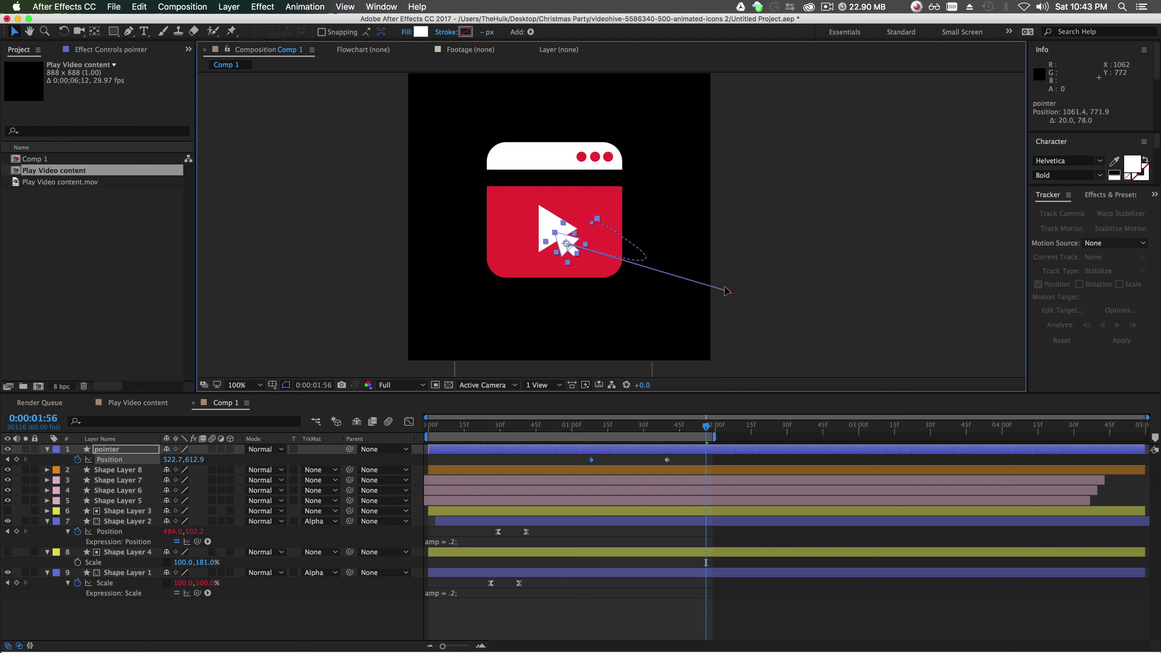
Move the pointer's end Position keyframe to 0:00:01:21 and apply Easy Ease to both of its Position keyframes.
click(686, 467)
drag(666, 460, 622, 459)
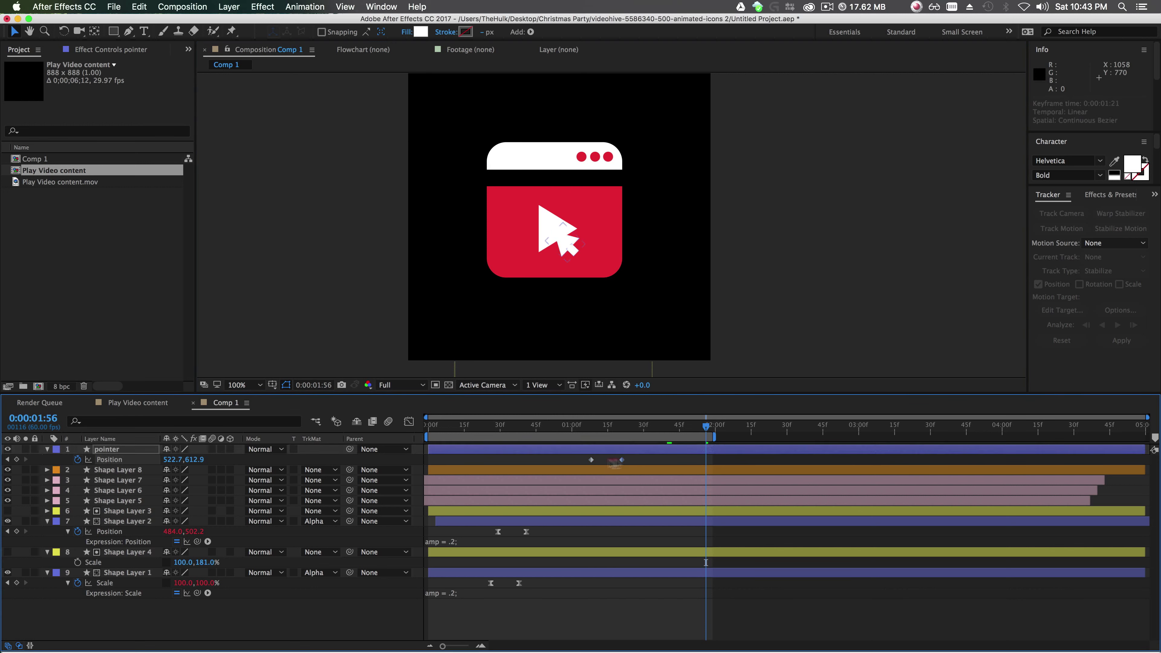
drag(706, 563, 587, 456)
right_click(591, 460)
mouse_move(686, 599)
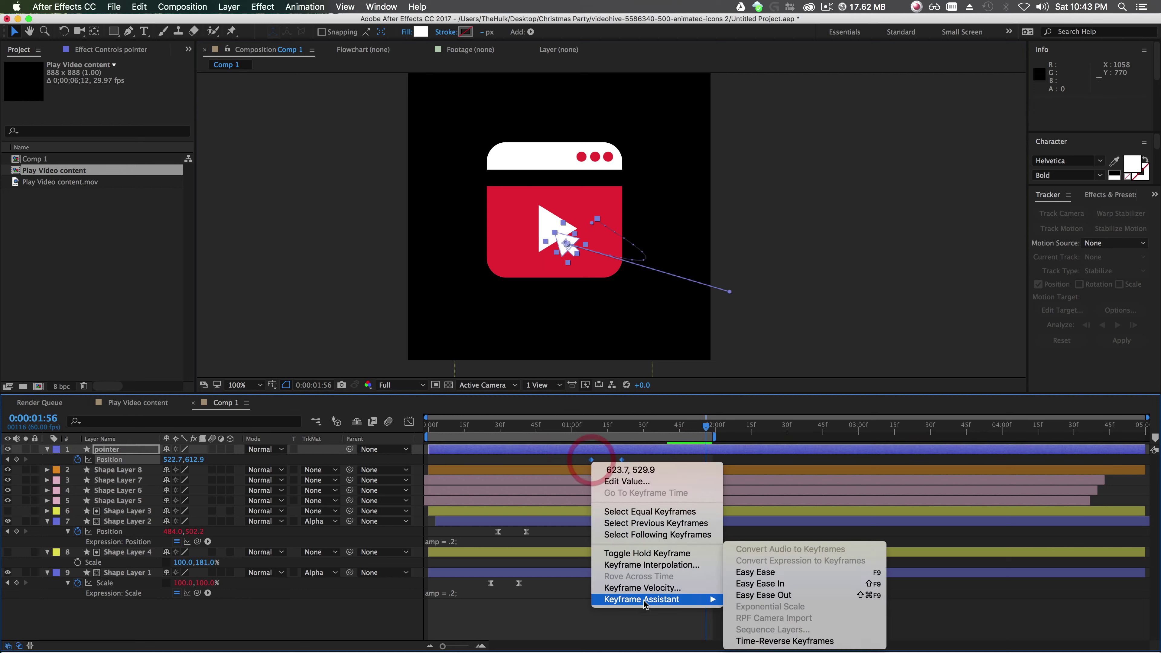
click(789, 578)
key(space)
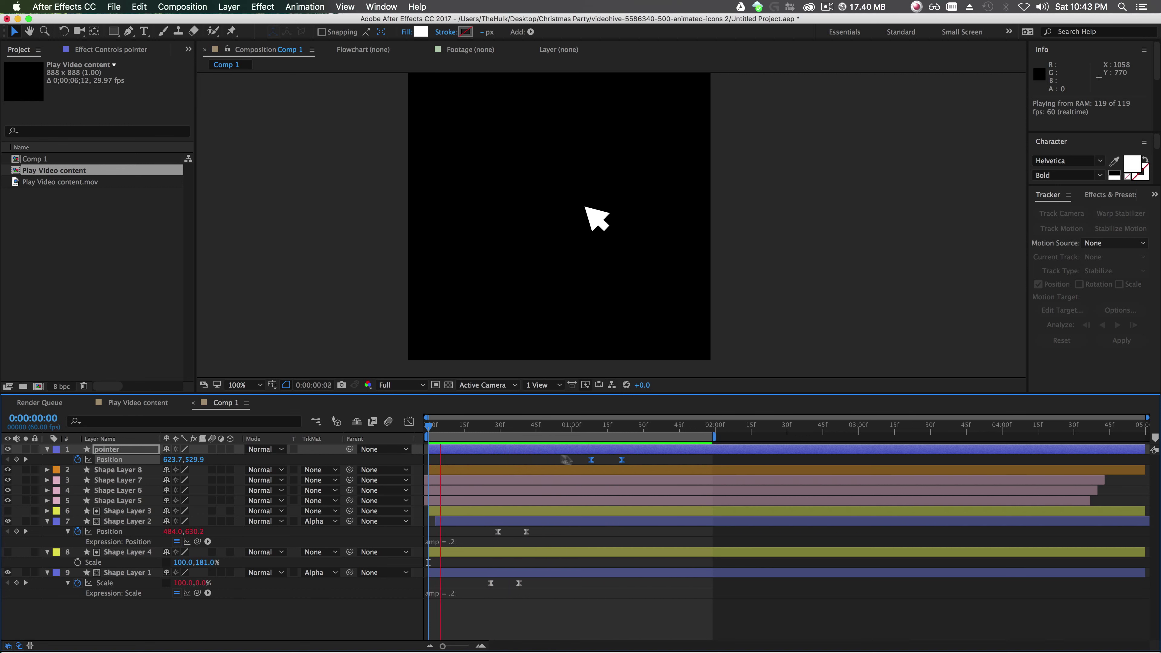
Delay the pointer's end Position keyframe to about 0:00:01:35 and check the slower motion.
drag(621, 459, 654, 459)
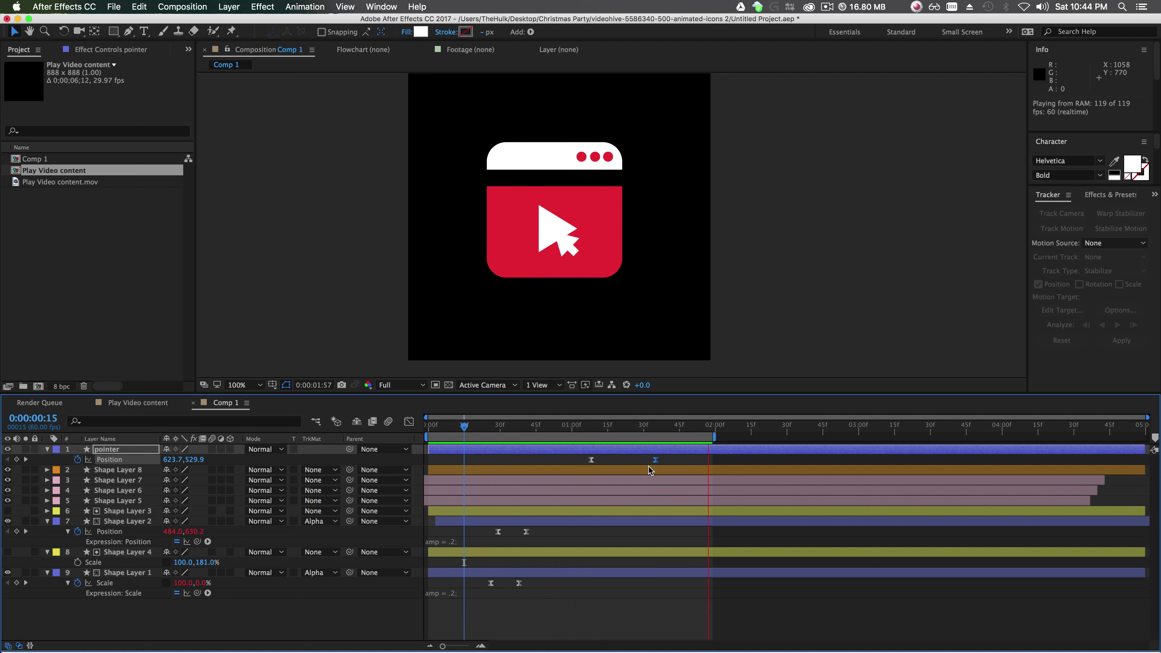
key(space)
drag(626, 430, 628, 473)
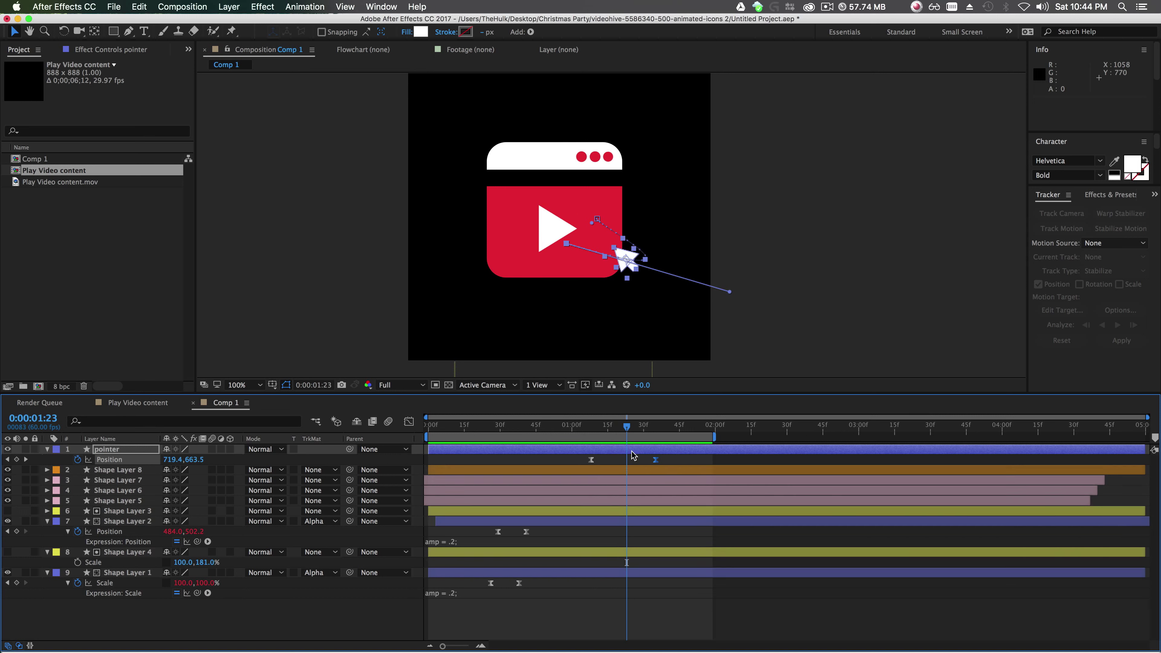
Duplicate the pointer layer and trim the duplicate's start to 0:00:01:19, where the pointer is outside the red panel.
drag(628, 427, 618, 430)
key(period)
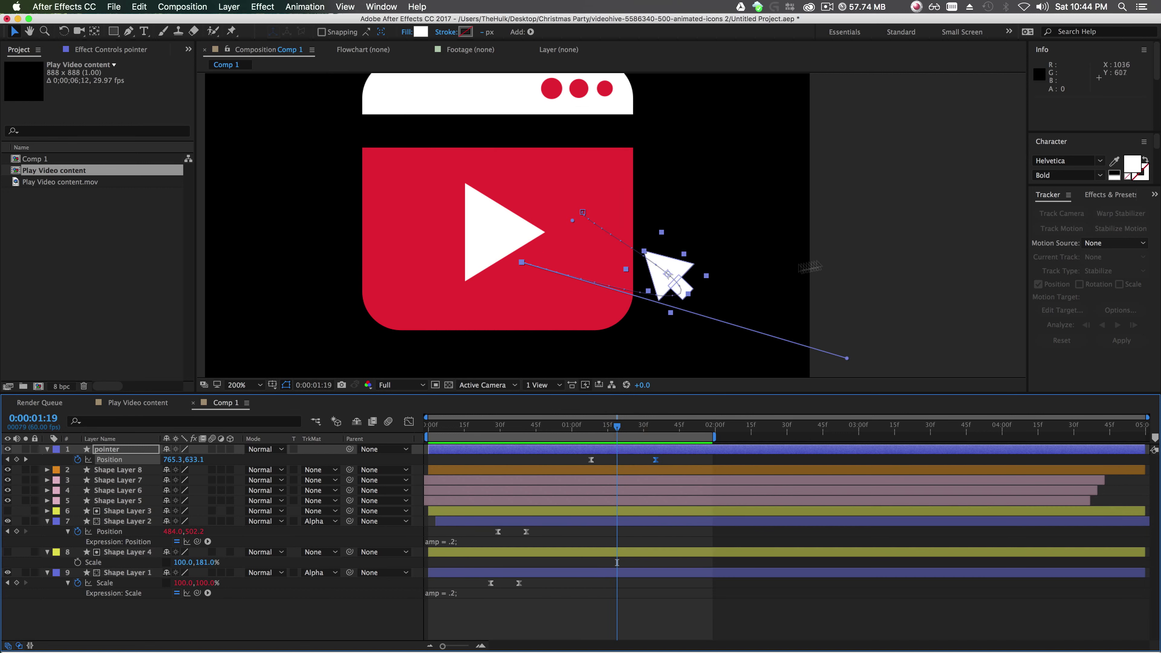
click(889, 275)
click(616, 450)
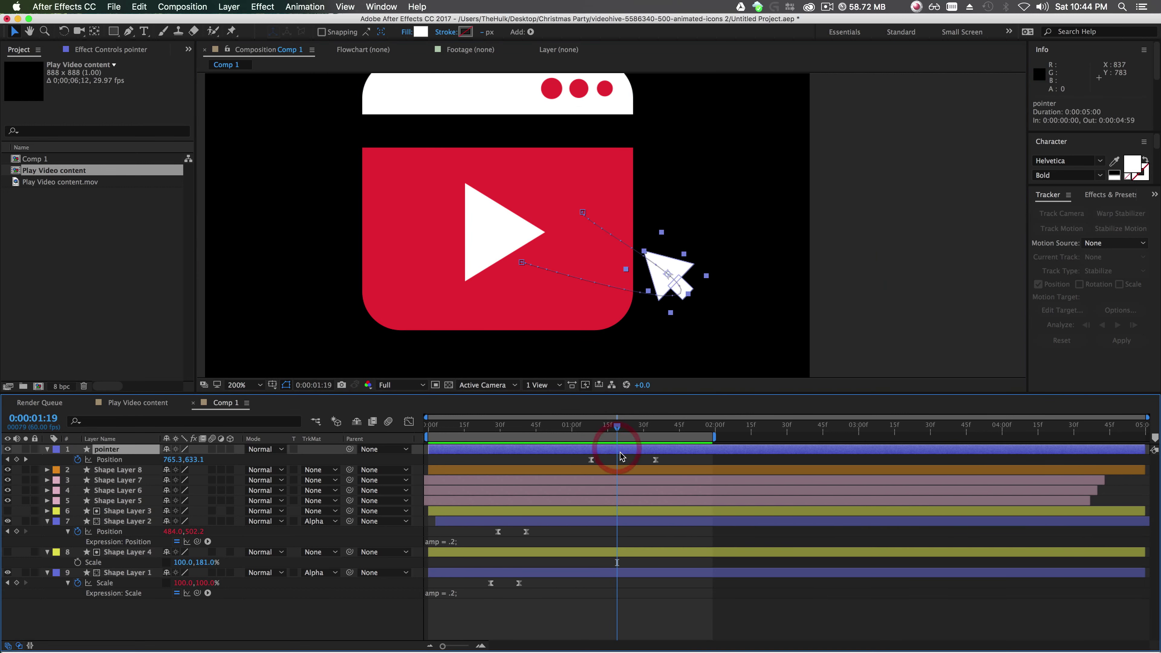
key(super+d)
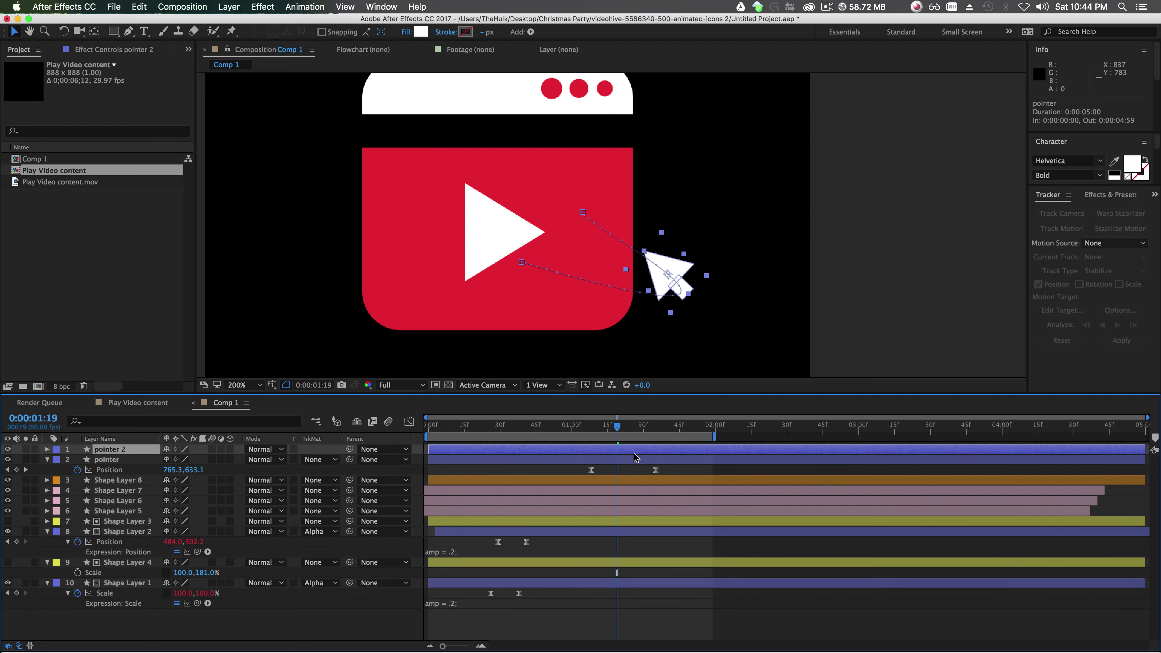
key(alt+bracketleft)
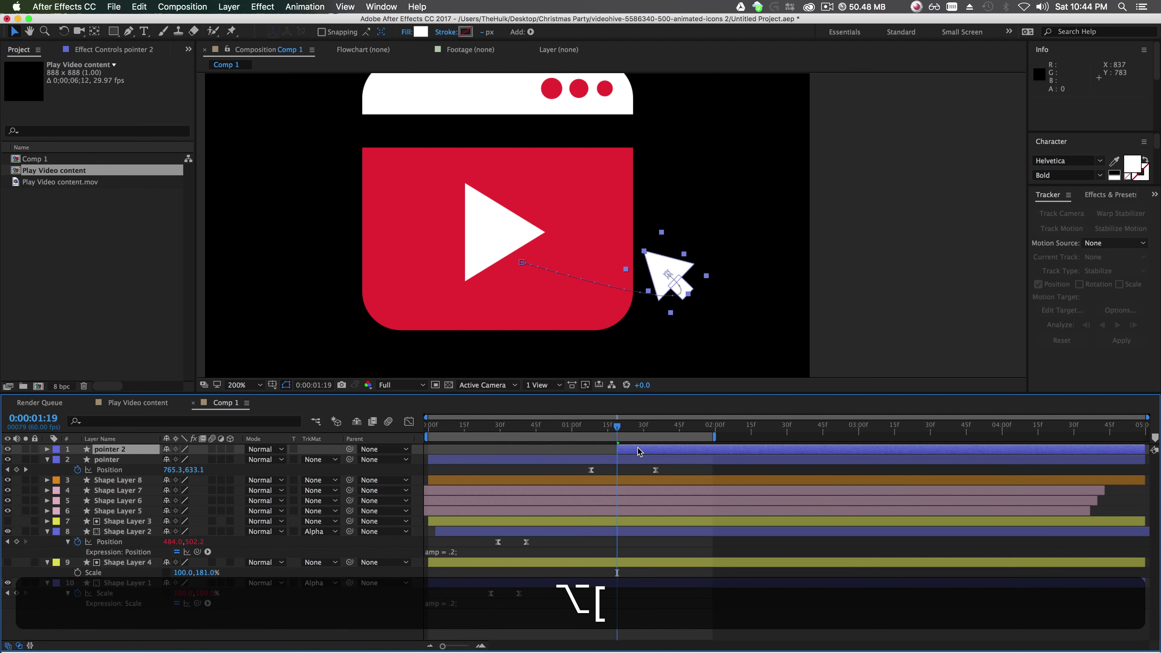
Trim the original pointer layer's end to 0:00:01:18 and move that layer to the bottom of the layer stack.
click(641, 460)
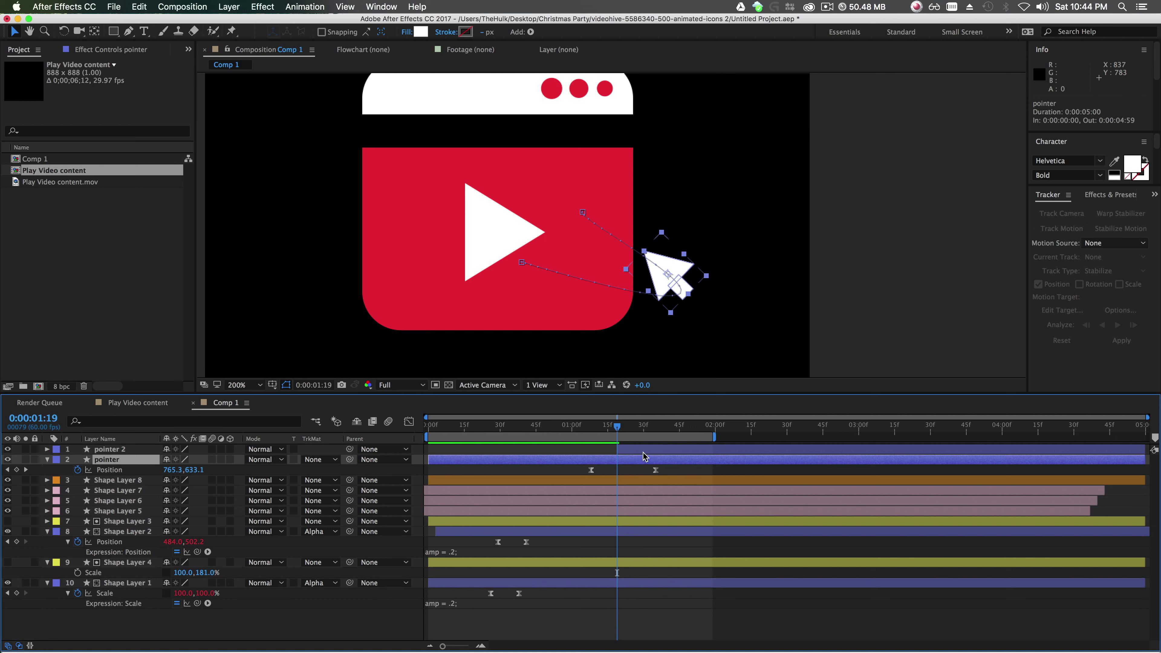
key(alt+bracketright)
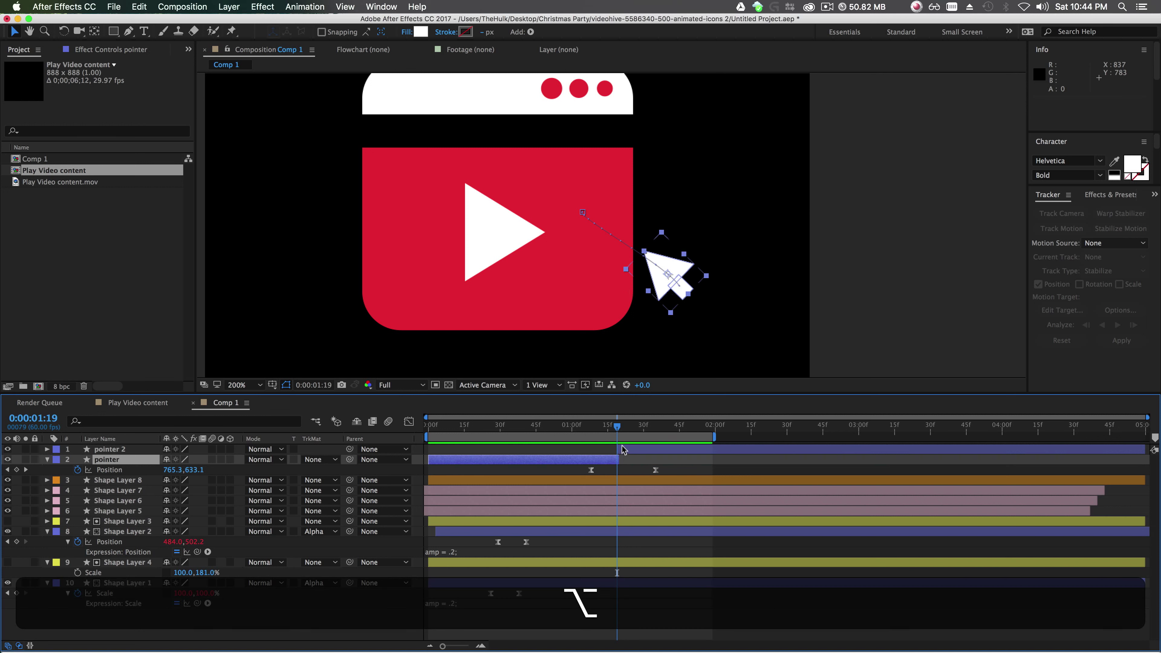
mouse_move(617, 458)
drag(616, 459, 618, 460)
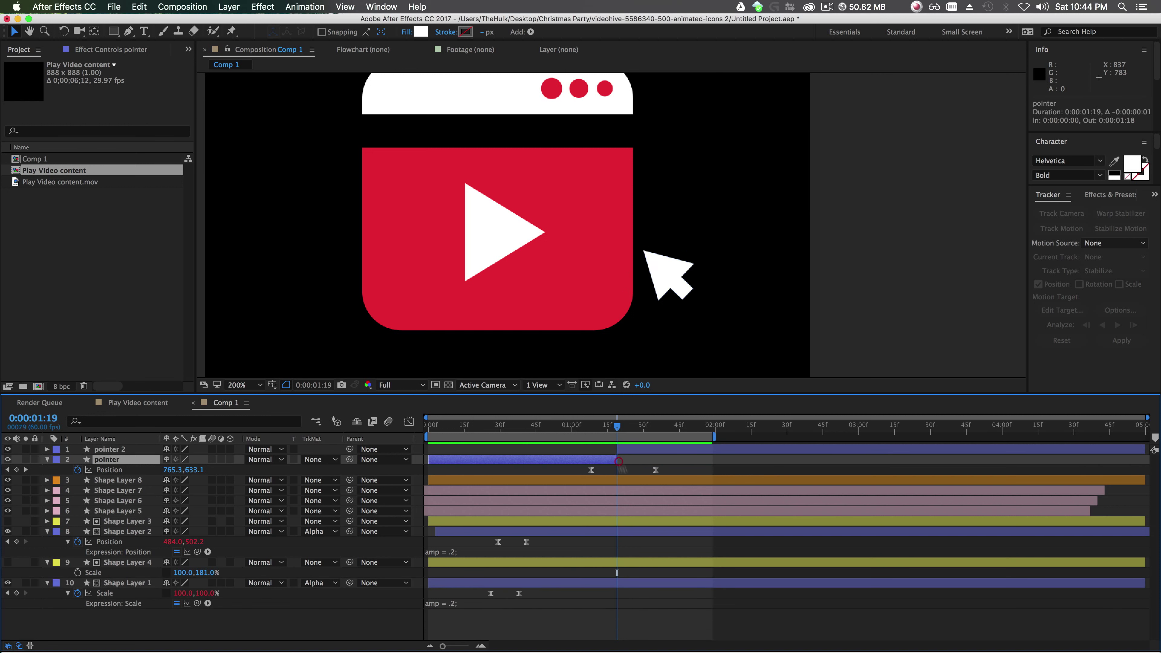
drag(132, 460, 138, 611)
Add a Drop Shadow layer style to the pointer 2 layer and set its opacity to 25%.
drag(617, 427, 652, 469)
click(654, 451)
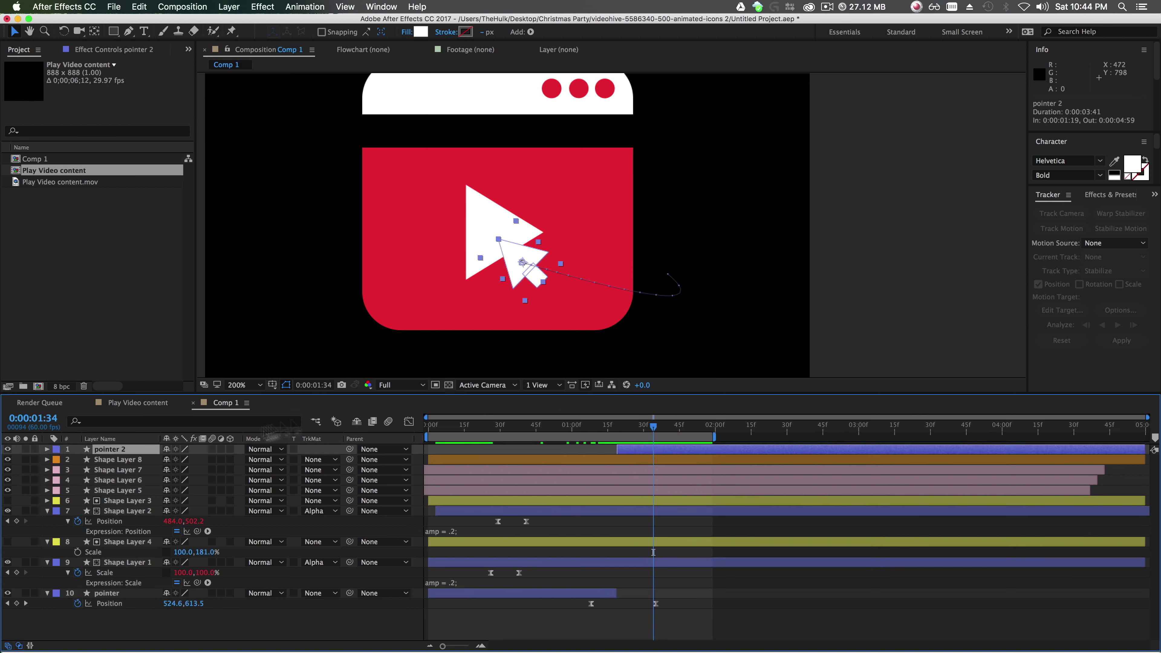
click(229, 6)
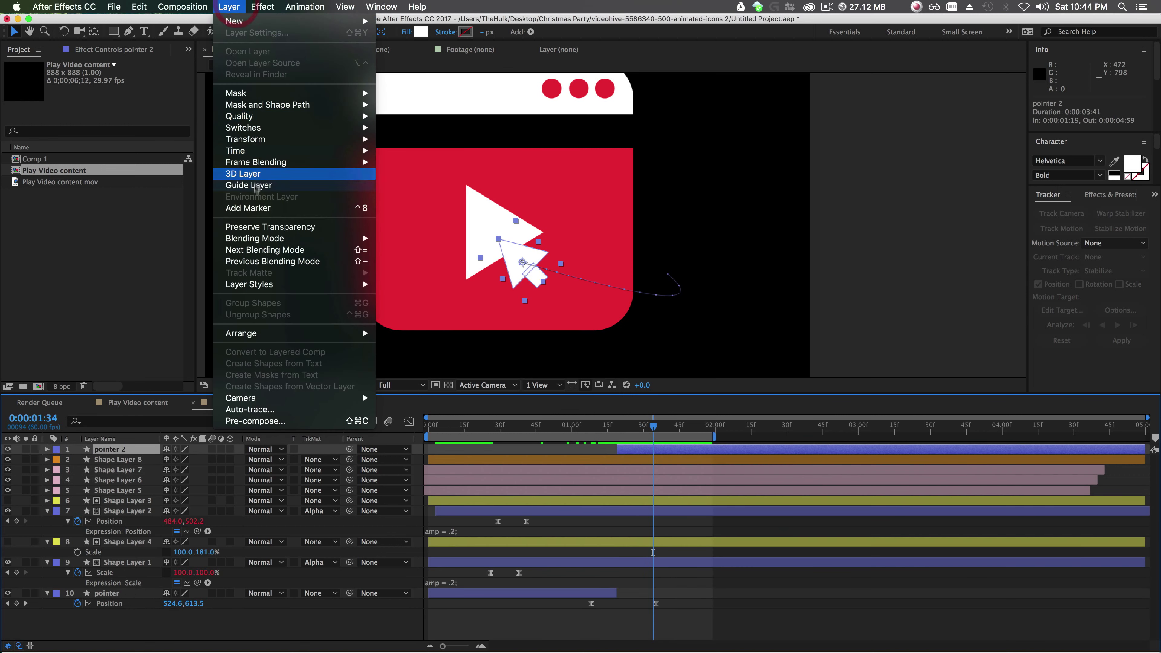
mouse_move(347, 284)
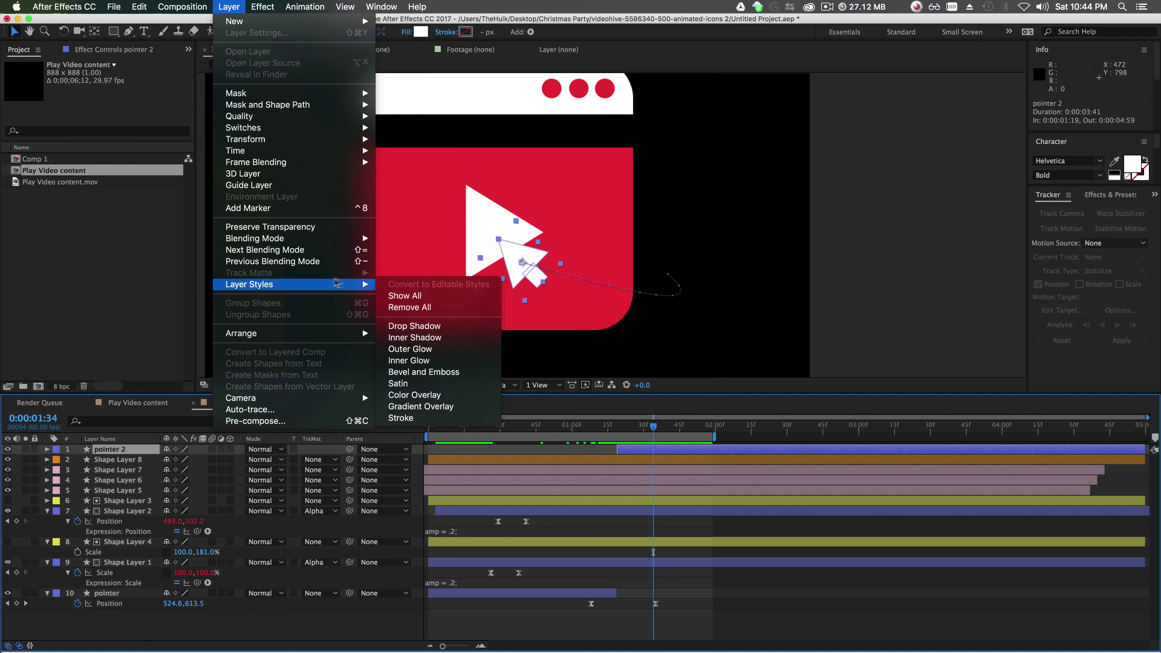
click(432, 325)
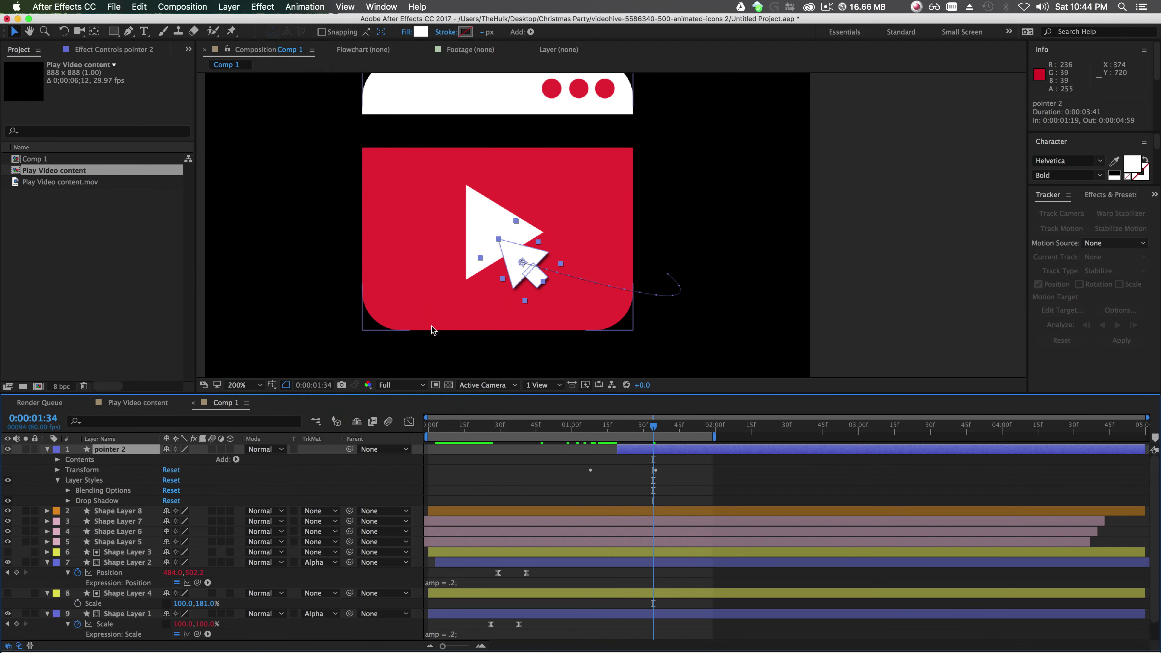
click(68, 501)
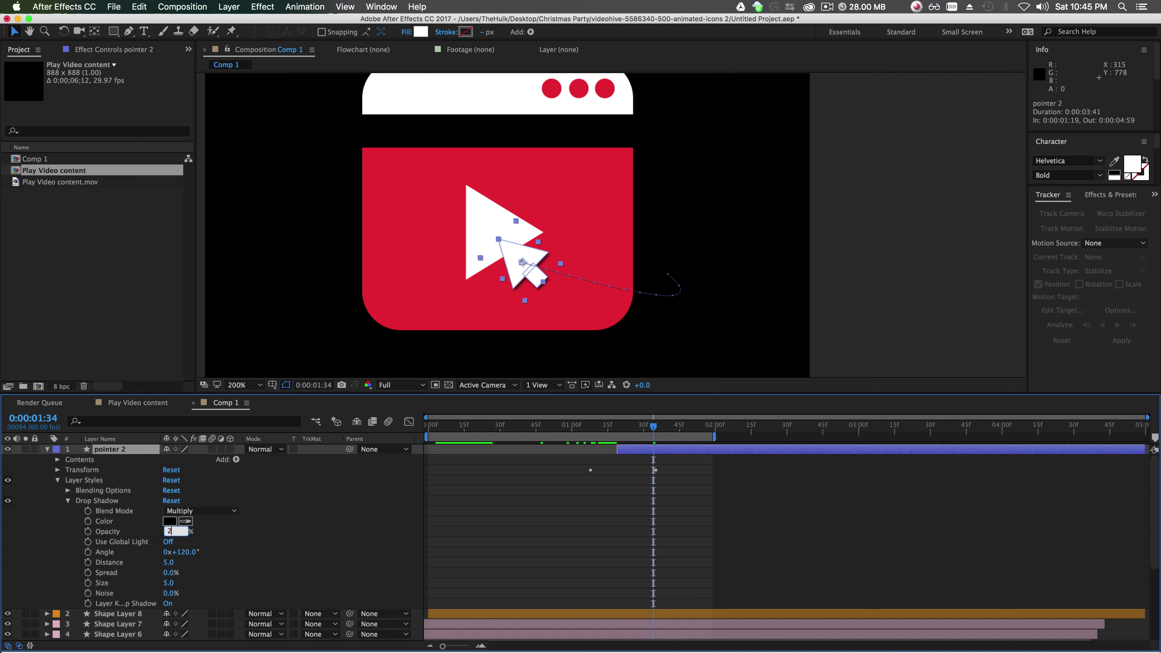
text(5)
key(Return)
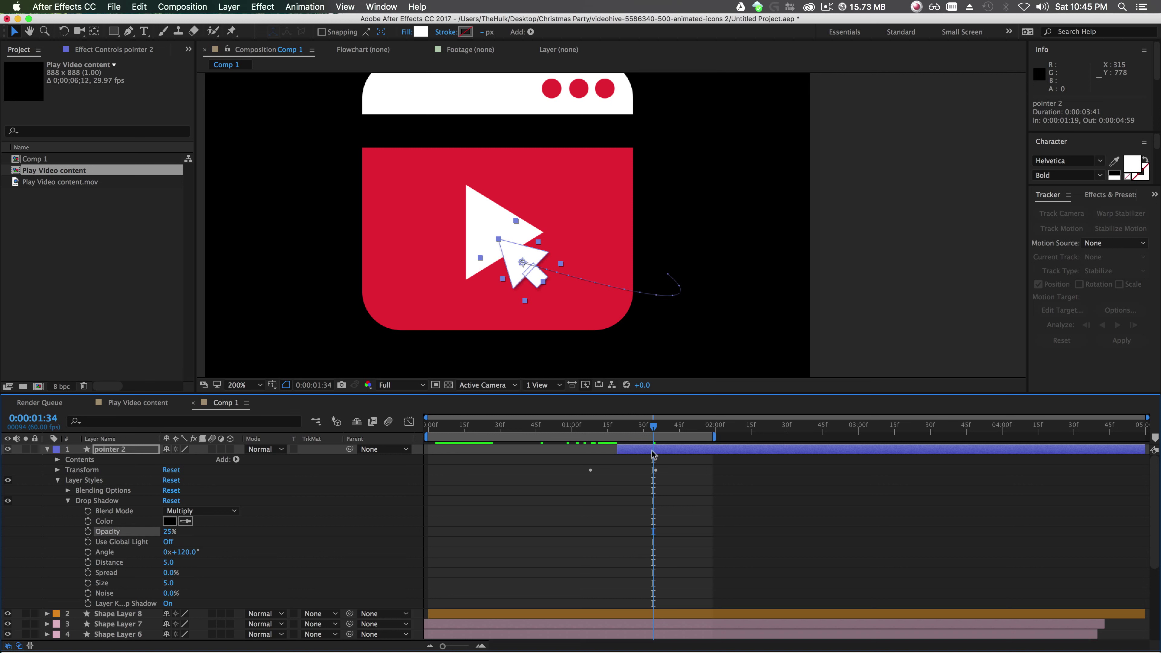
Keyframe the pointer 2 drop shadow's opacity from 0% at 0:00:01:20 to 25% at 0:00:01:28, and check the shadow at 0:00:01:39.
drag(655, 427, 619, 450)
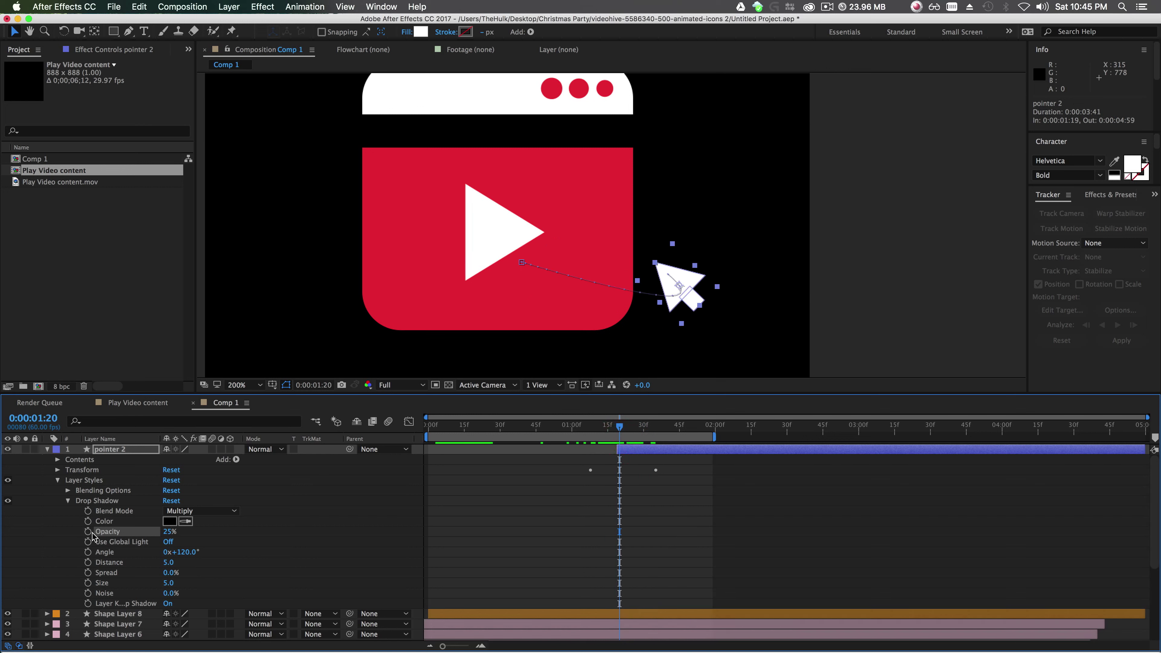
drag(621, 428, 620, 429)
drag(624, 535, 639, 537)
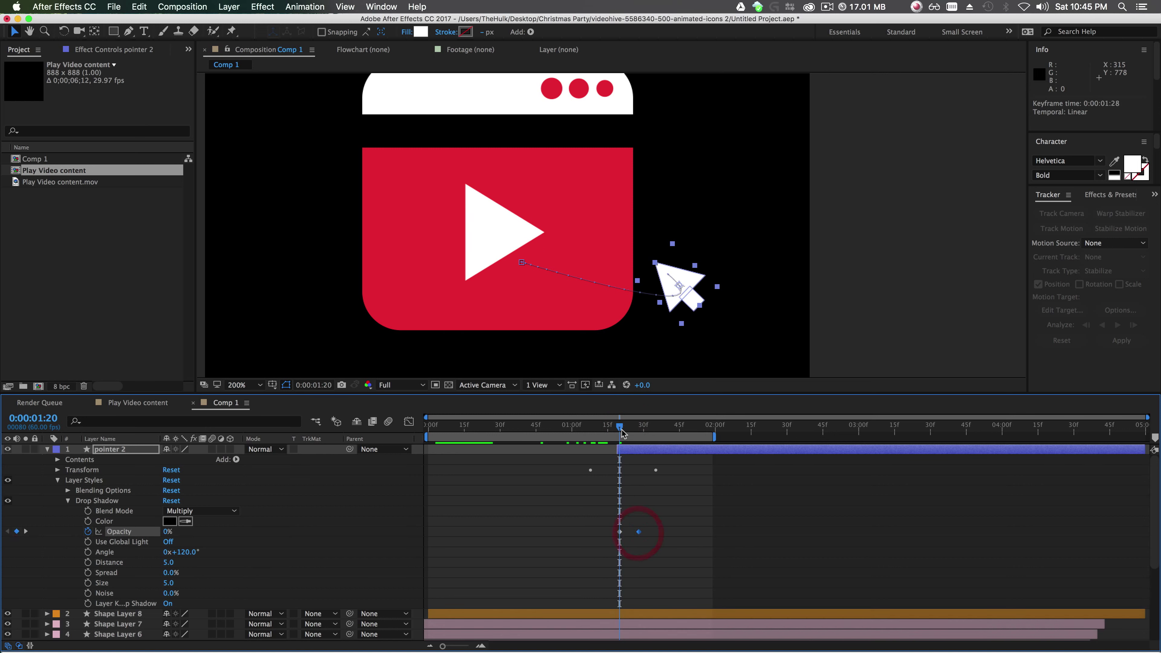
drag(621, 432, 664, 440)
click(874, 312)
key(slash)
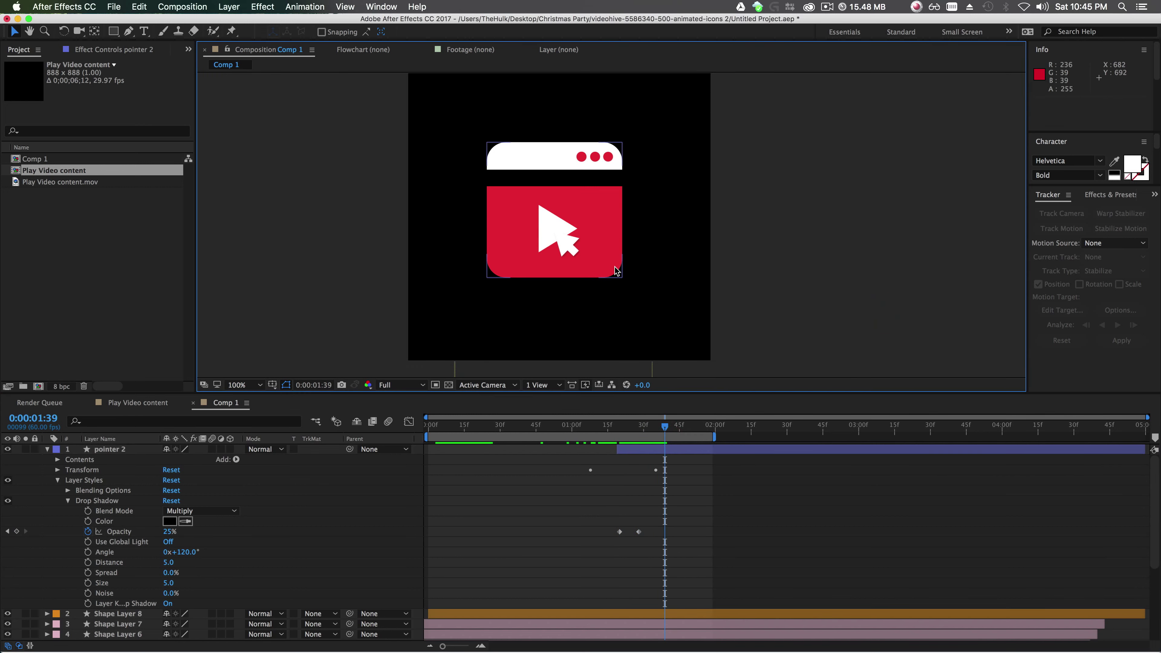
key(period)
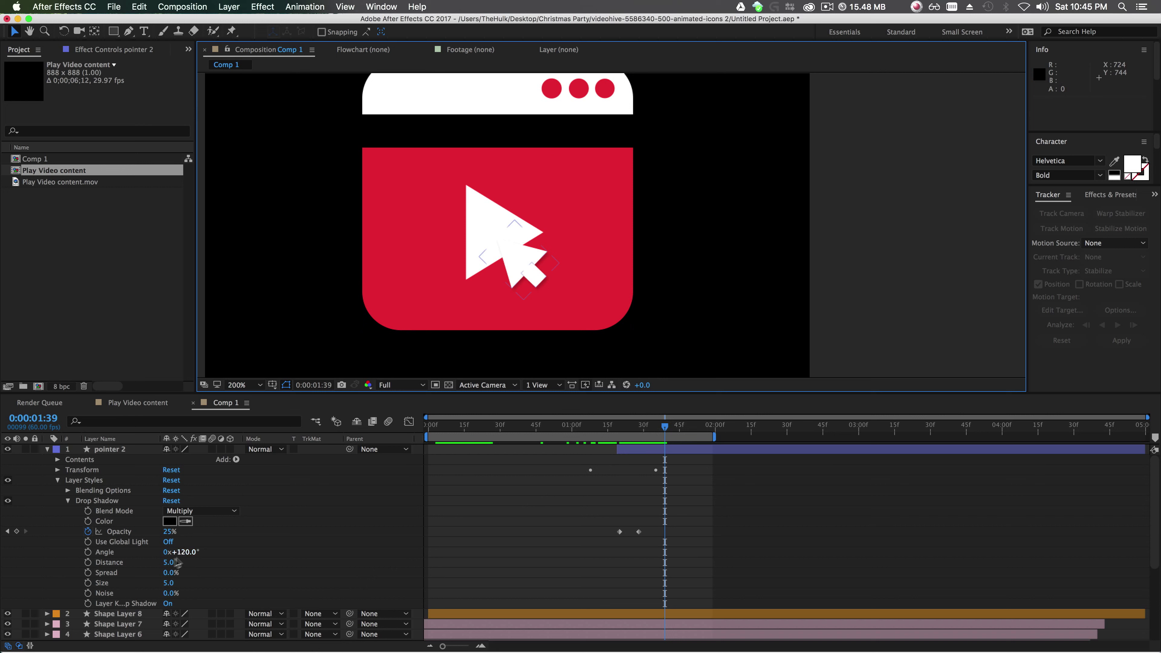
Set the pointer 2 drop shadow's angle to 58° and preview the animation from the start.
drag(180, 552, 201, 551)
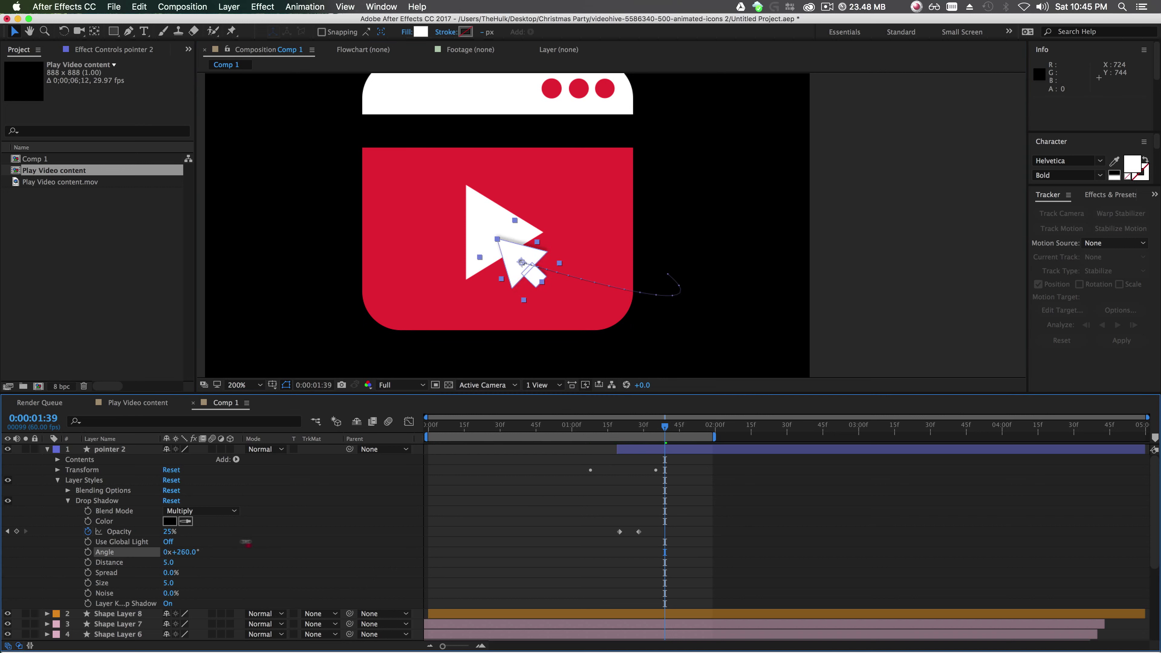
click(876, 269)
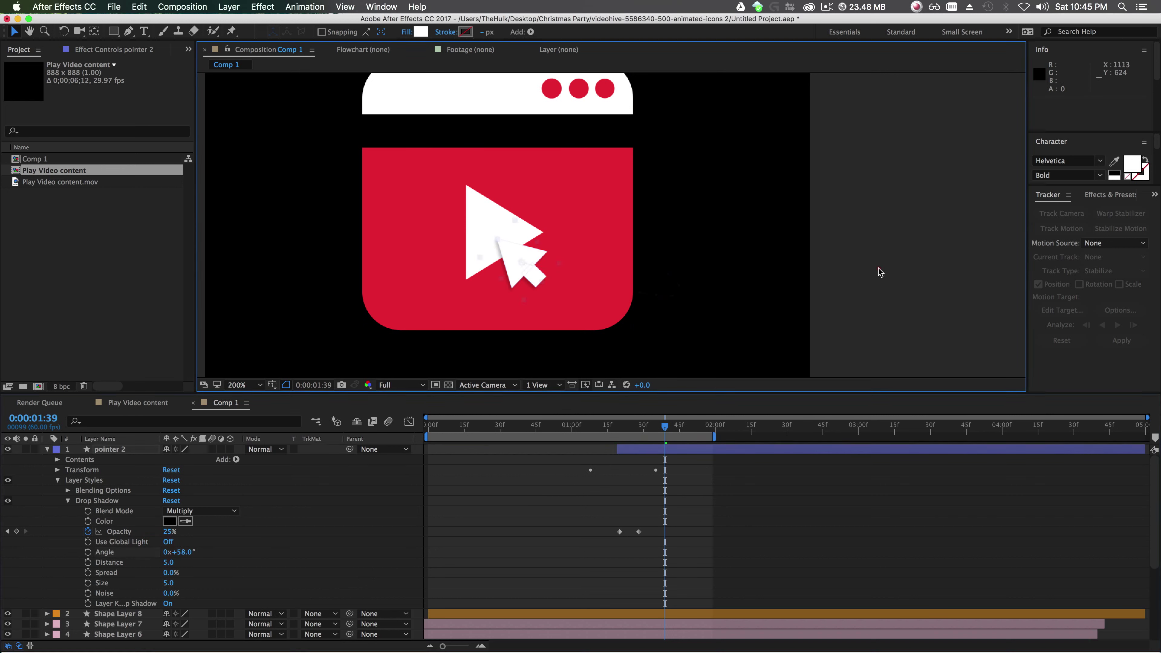
key(slash)
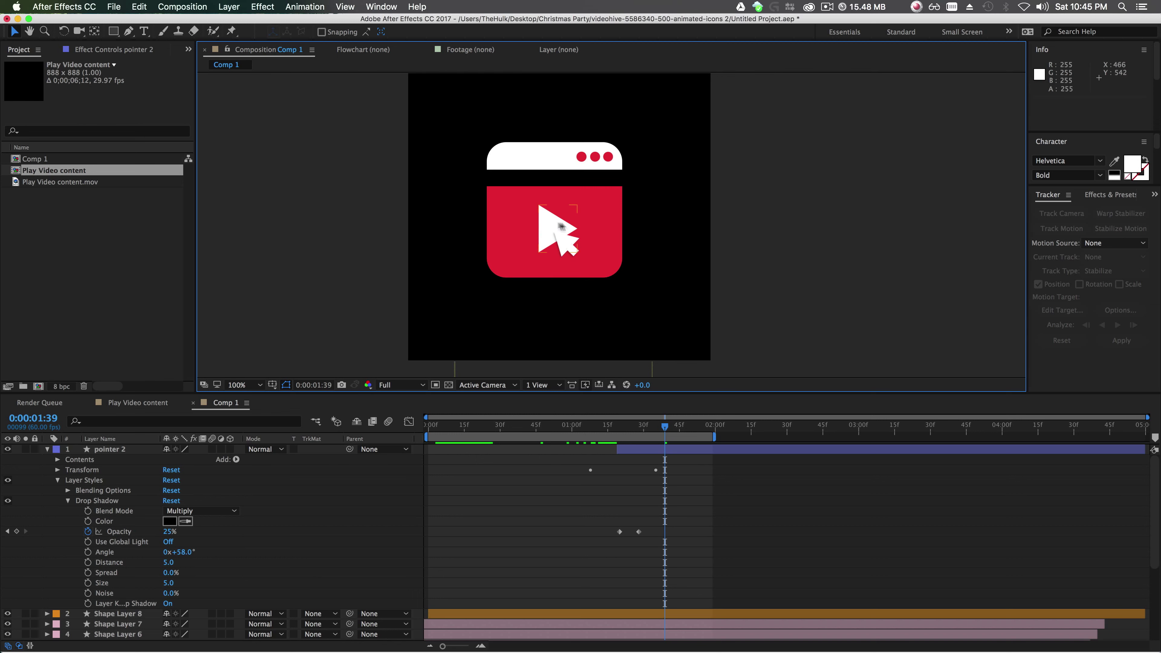
drag(667, 426, 428, 426)
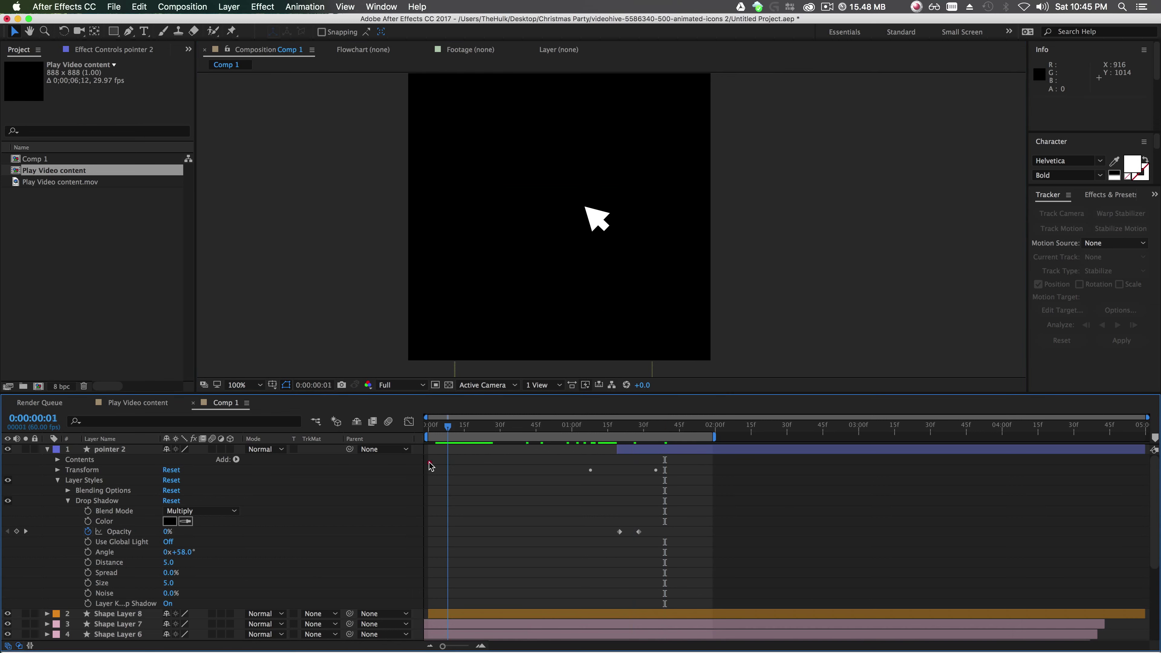
key(space)
key(space)
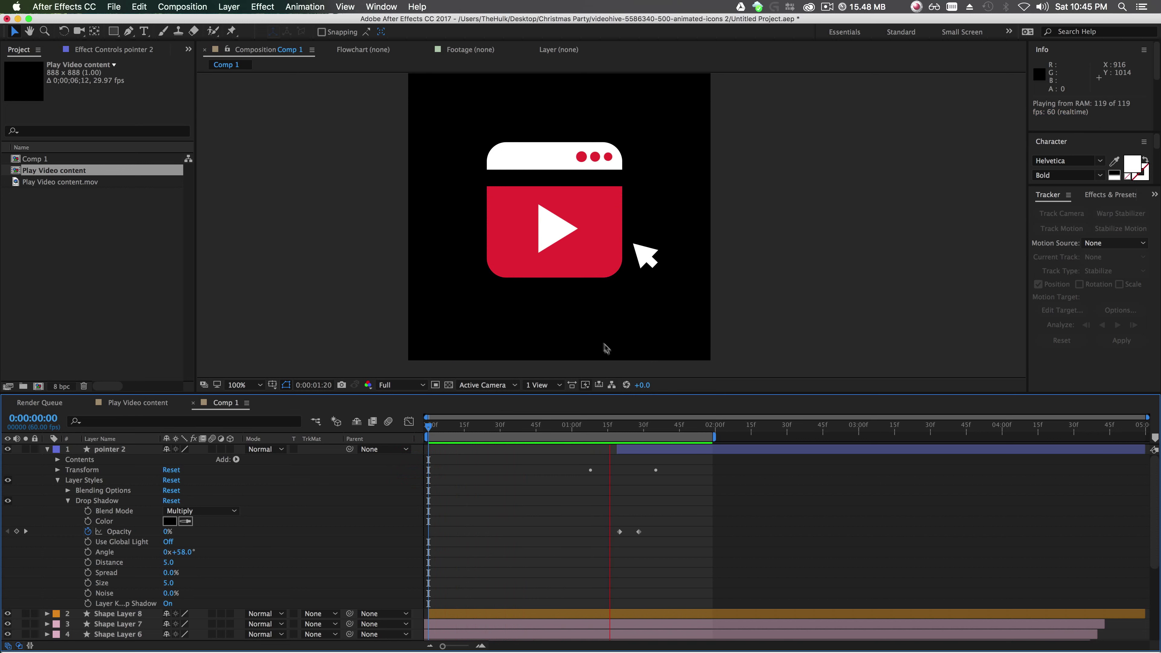
key(space)
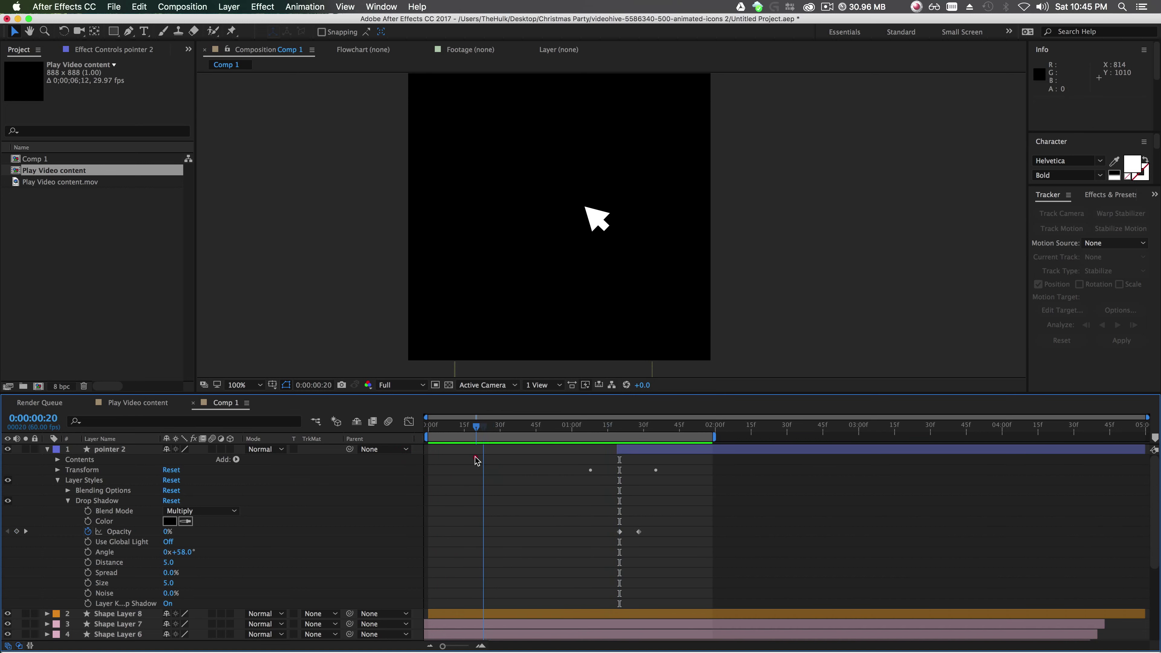
Trim the original pointer layer's start to 0:00:00:35, where the red panel covers the pointer, and preview the animation.
click(512, 451)
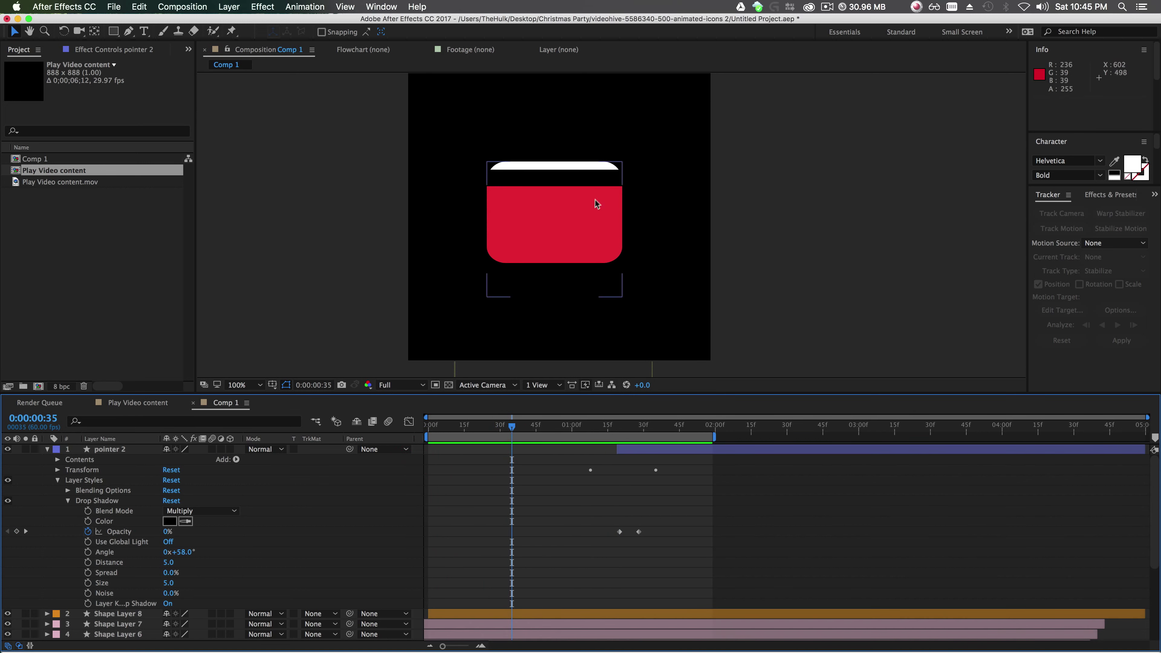
scroll(512, 525, down, 5)
click(509, 625)
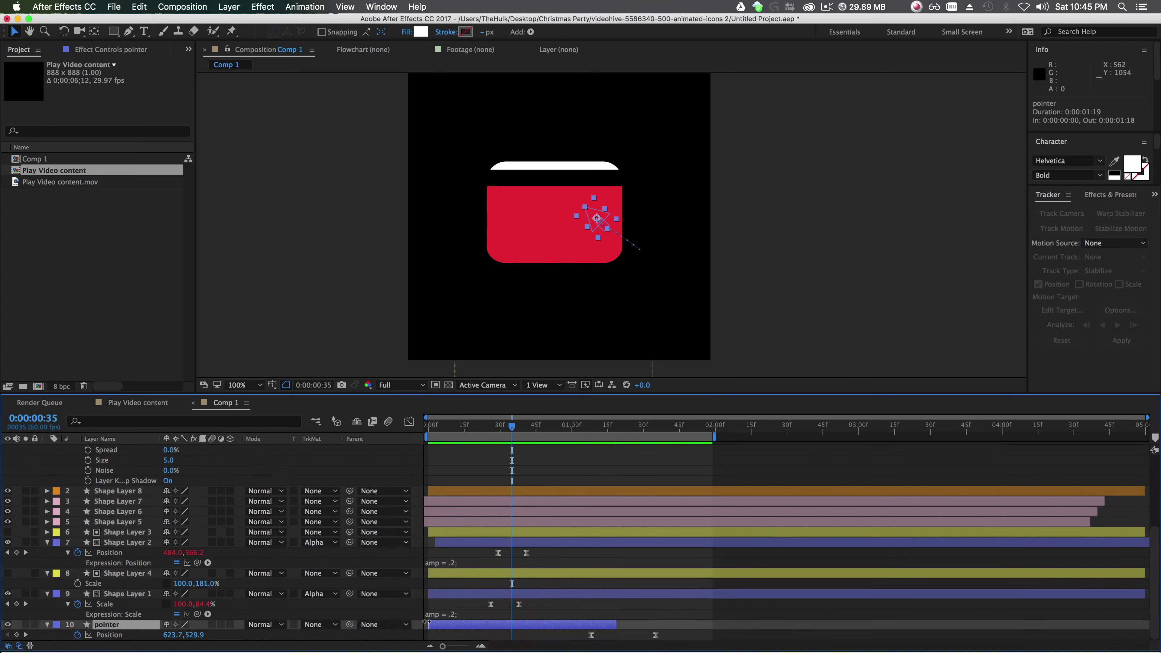
drag(429, 624, 463, 626)
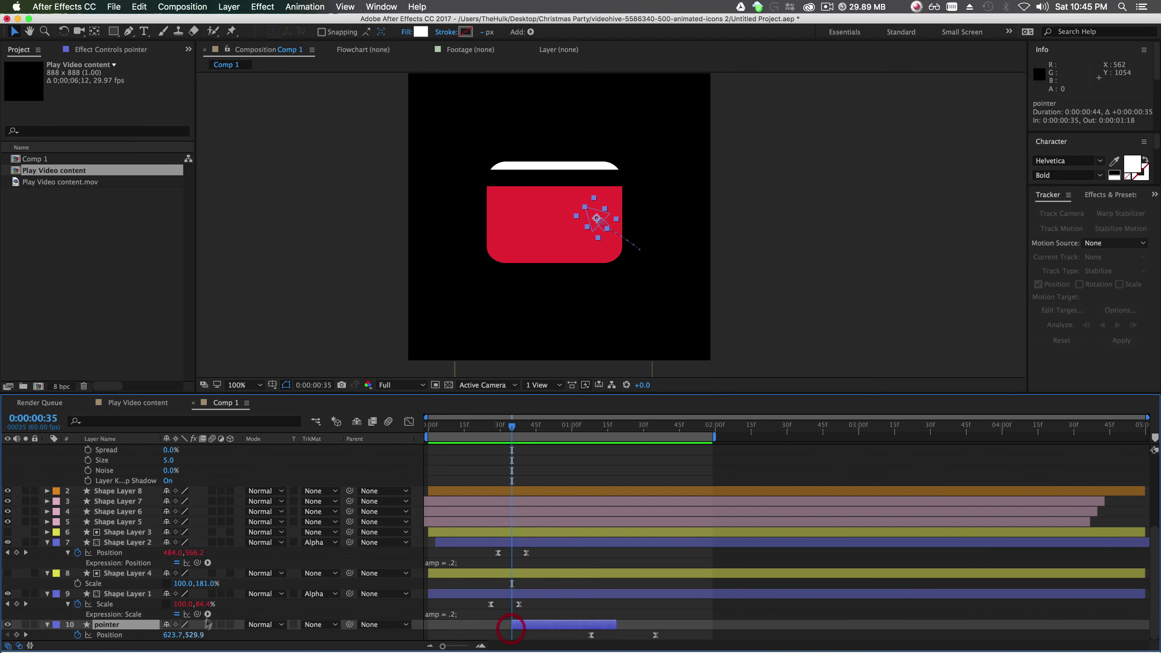
scroll(575, 586, up, 5)
key(Home)
click(398, 451)
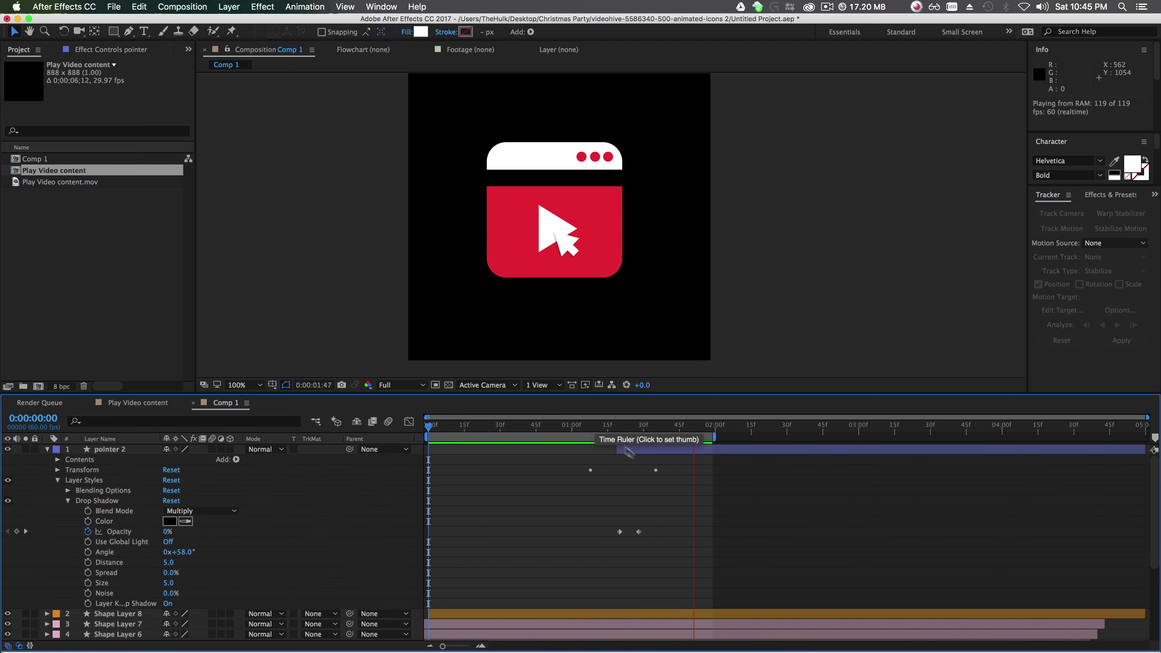
key(space)
Collapse the pointer 2 layer's properties and play the animation repeatedly to examine the pointer's movement onto the play triangle.
click(656, 449)
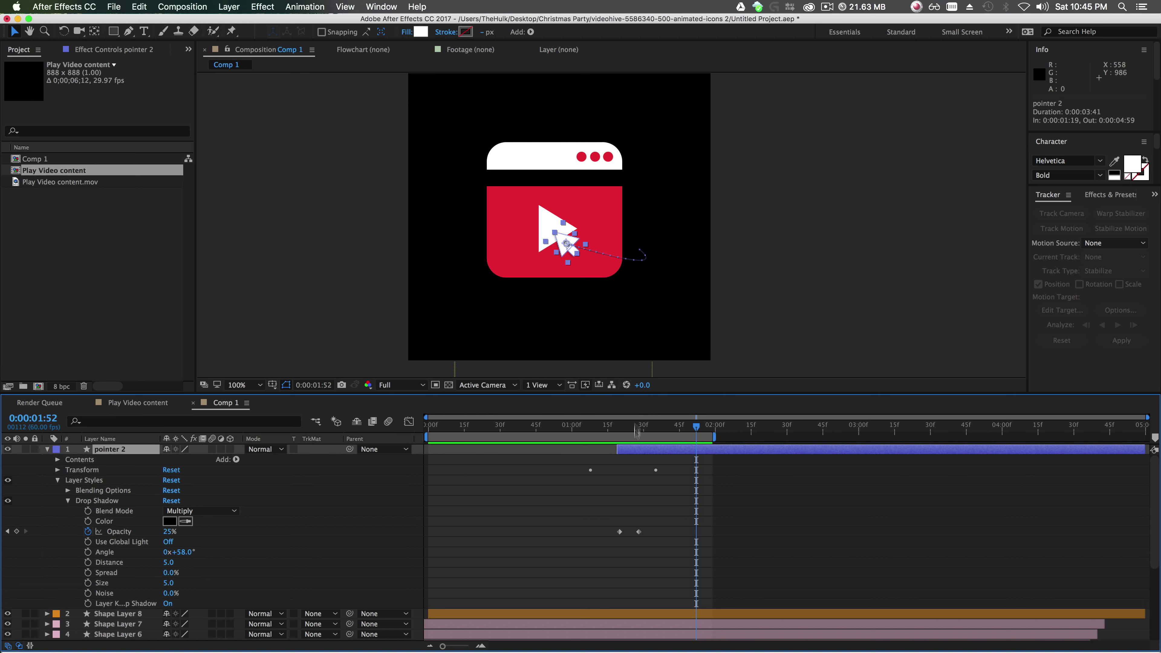
click(48, 449)
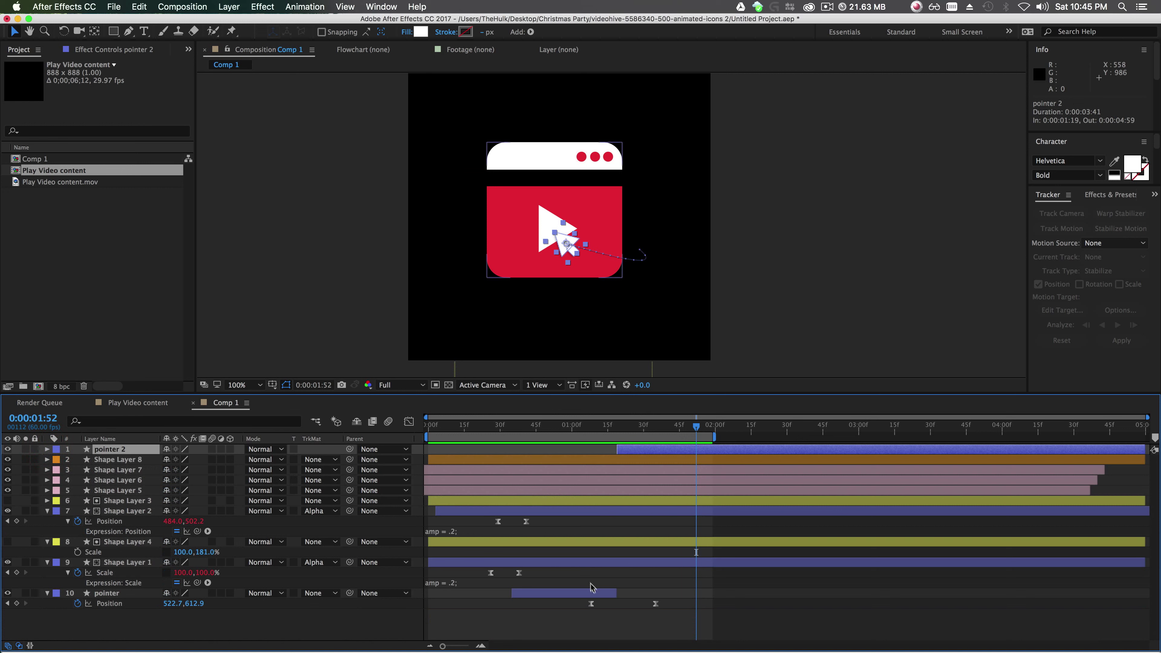
click(590, 593)
click(666, 451)
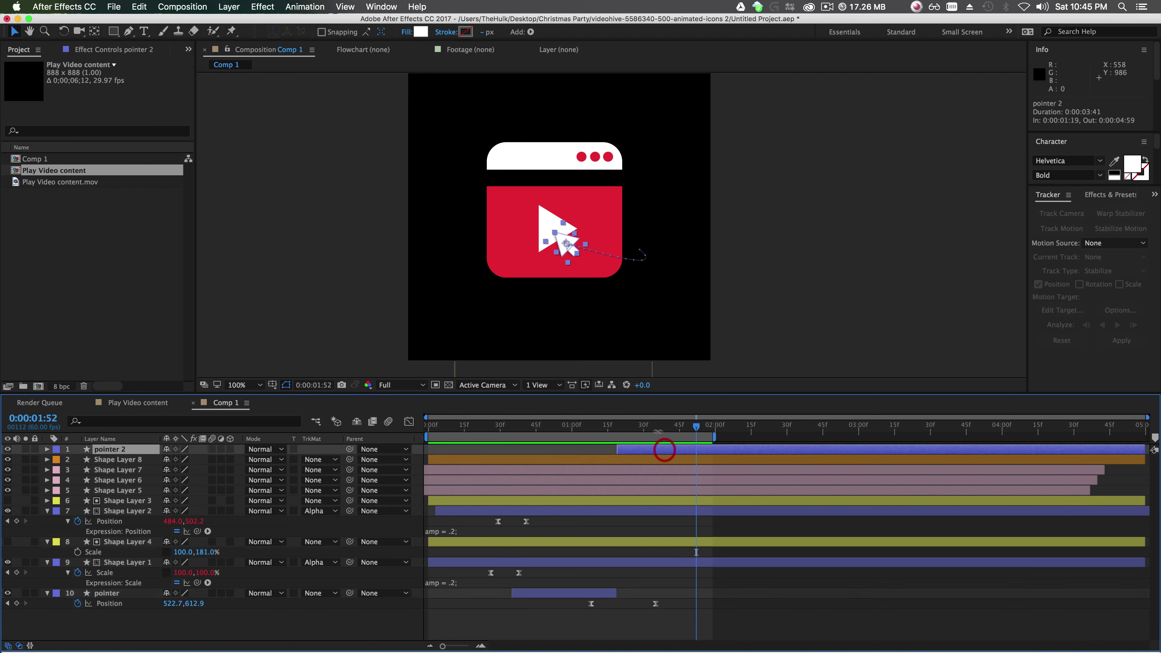
key(space)
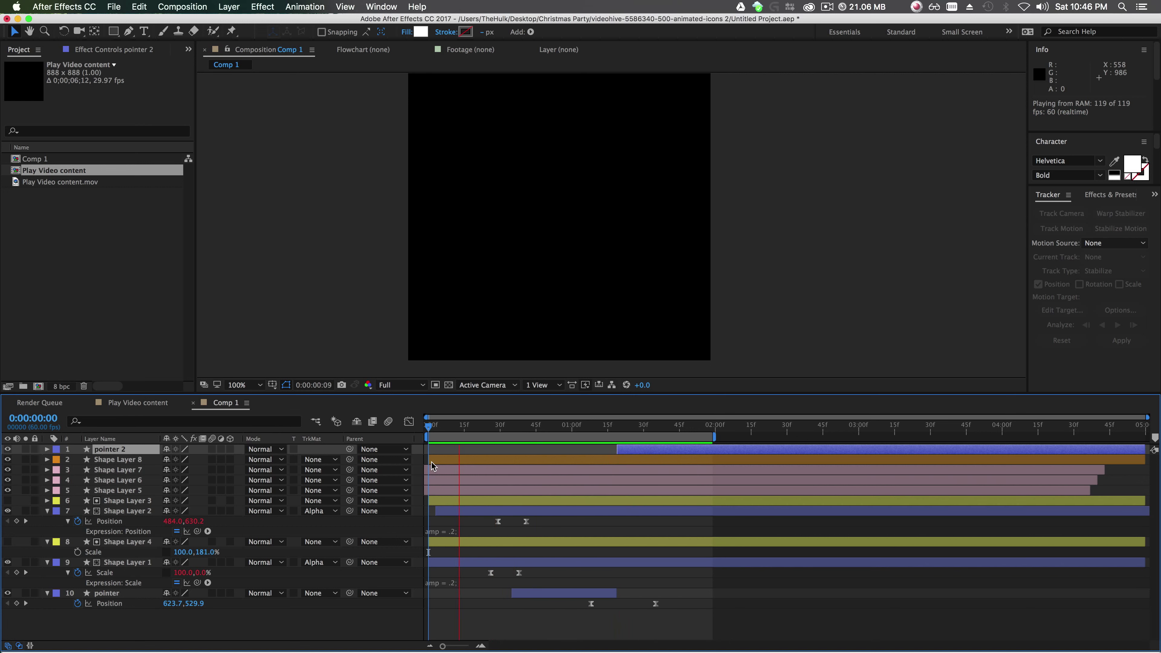
key(space)
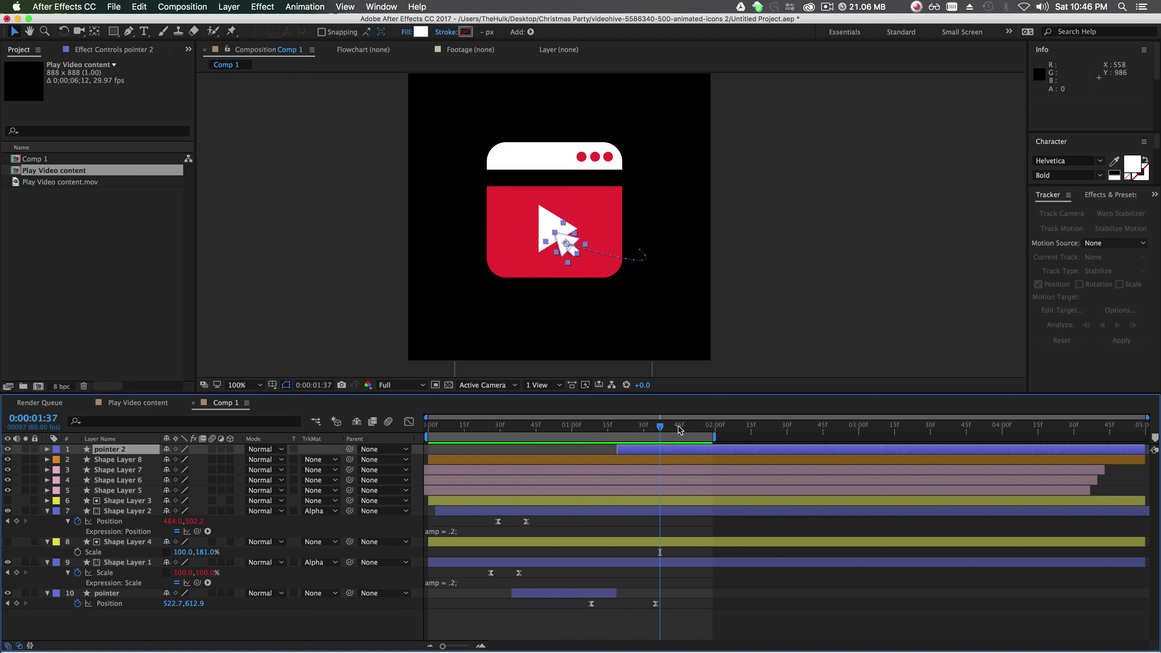
drag(666, 431, 649, 447)
key(space)
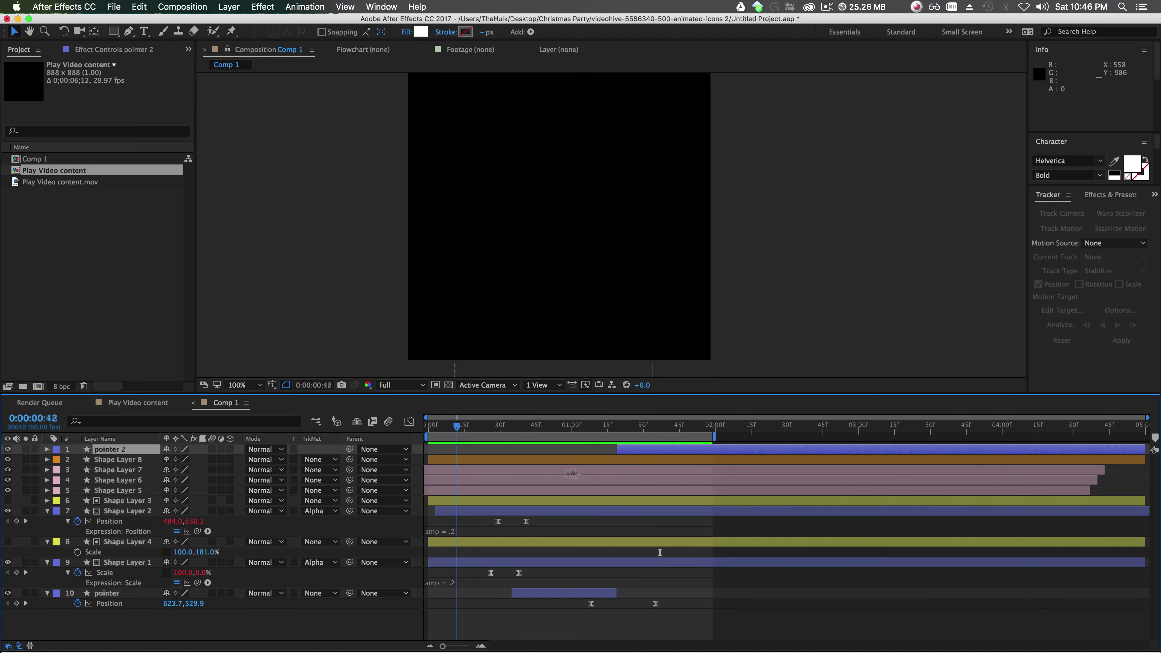
key(space)
key(space)
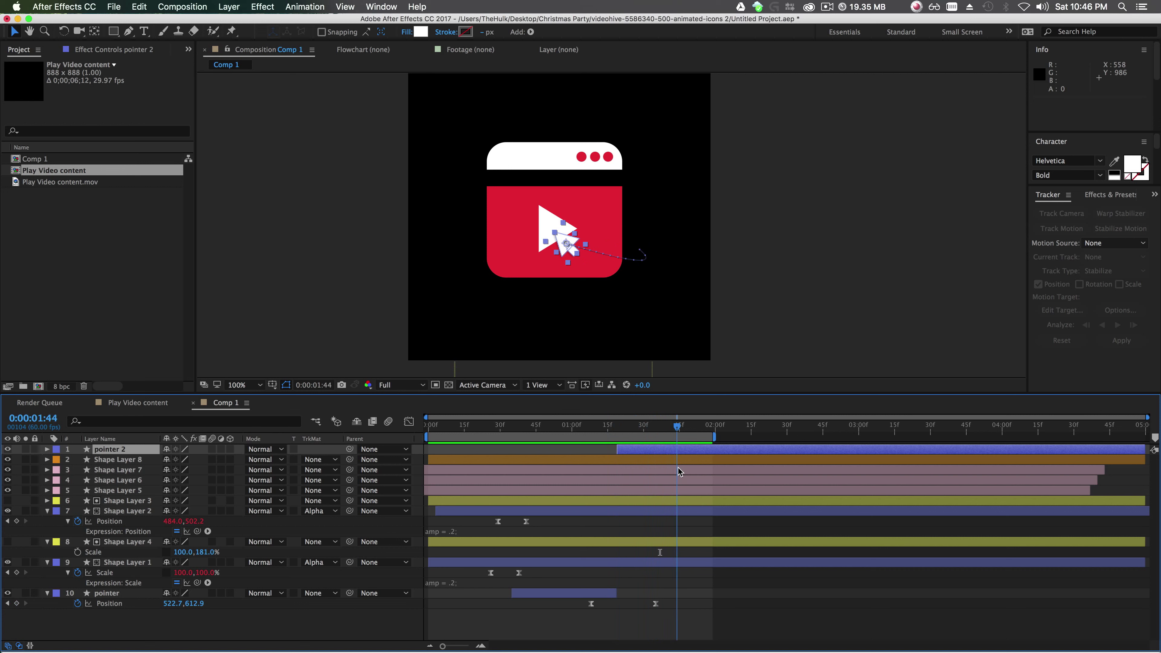
Keyframe the pointer 2 layer's scale at 84% on 0:00:01:46, 68% on 0:00:01:52 and 84% again on 0:00:01:58.
key(s)
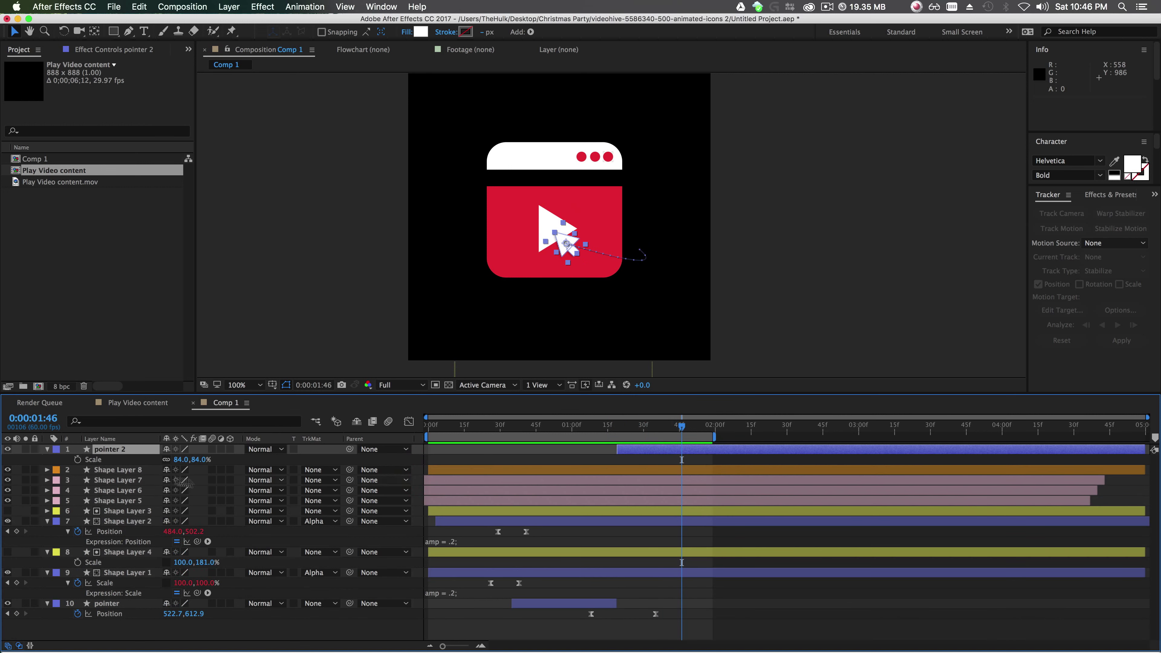
click(78, 459)
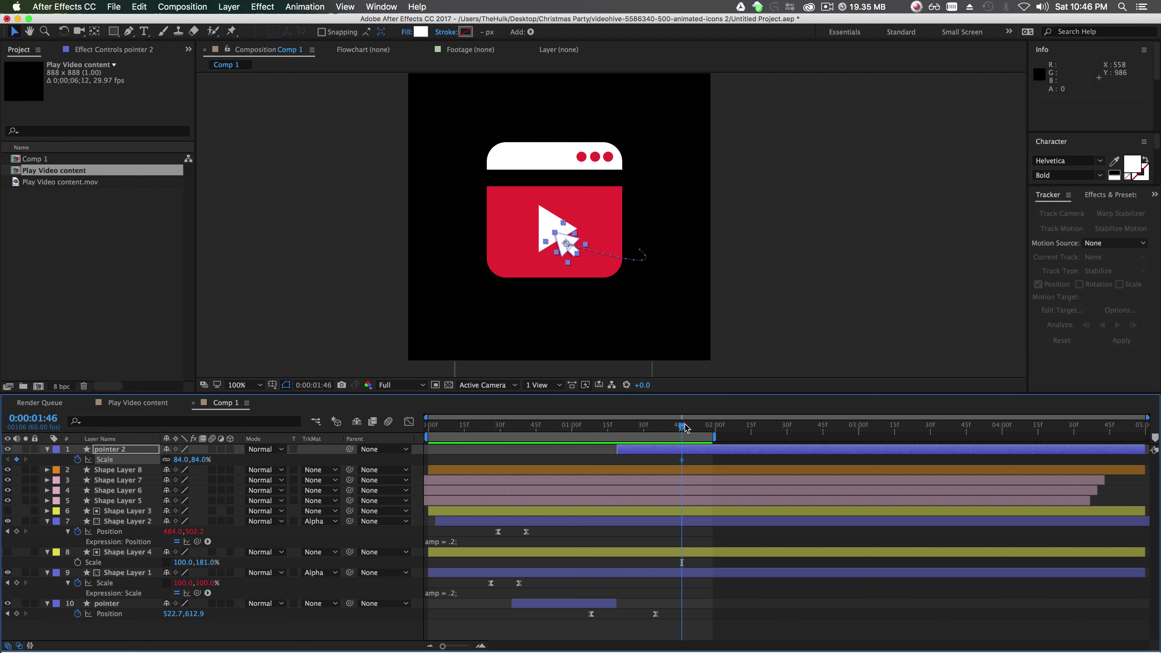
drag(684, 424, 691, 427)
drag(203, 457, 195, 458)
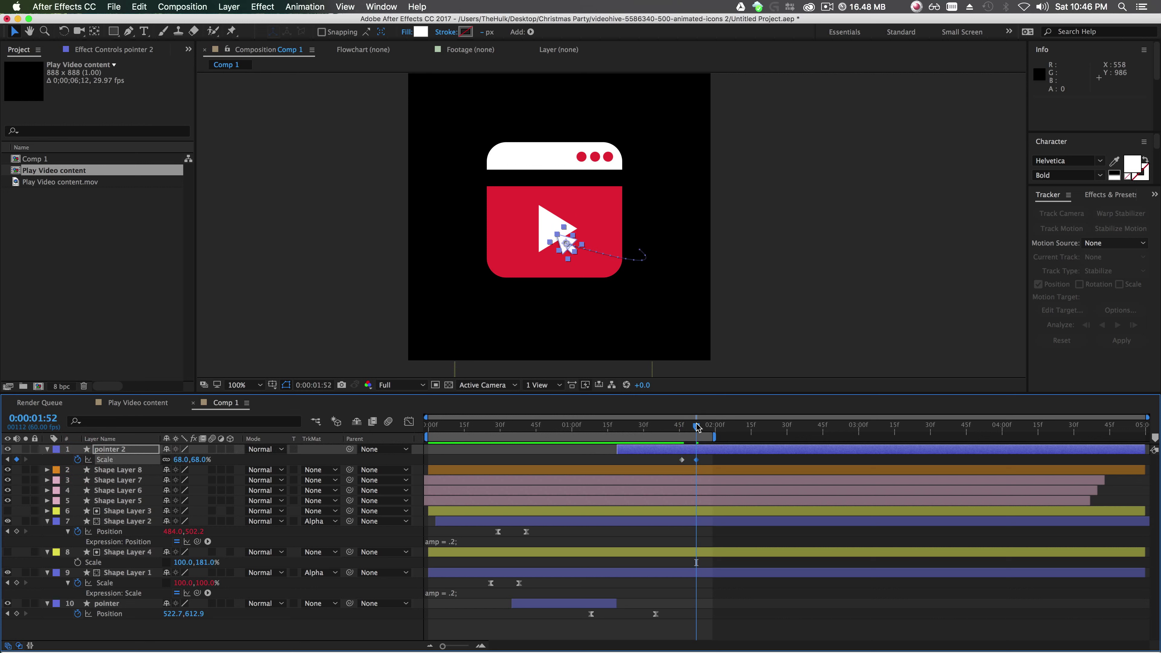
drag(697, 427, 709, 429)
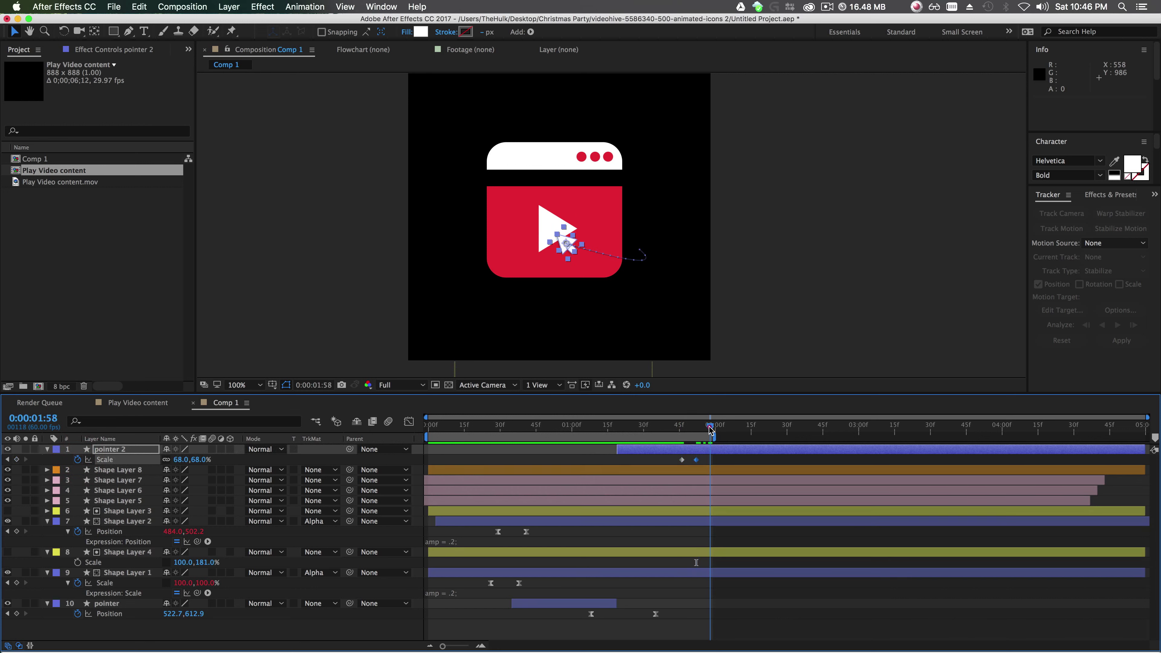
click(682, 459)
key(super+v)
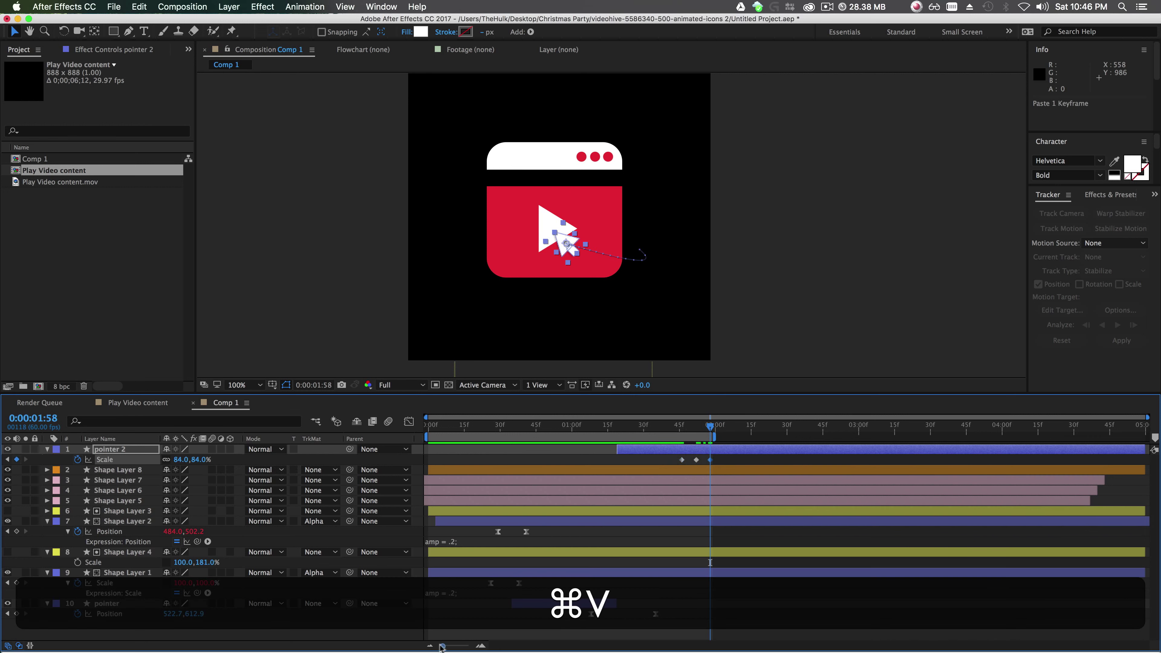
Retime the three pointer 2 scale keyframes to 0:00:01:49, 0:00:01:55 and 0:00:02:00, and preview the pointer's click motion.
drag(441, 647, 464, 646)
drag(788, 460, 760, 460)
drag(681, 460, 708, 460)
key(space)
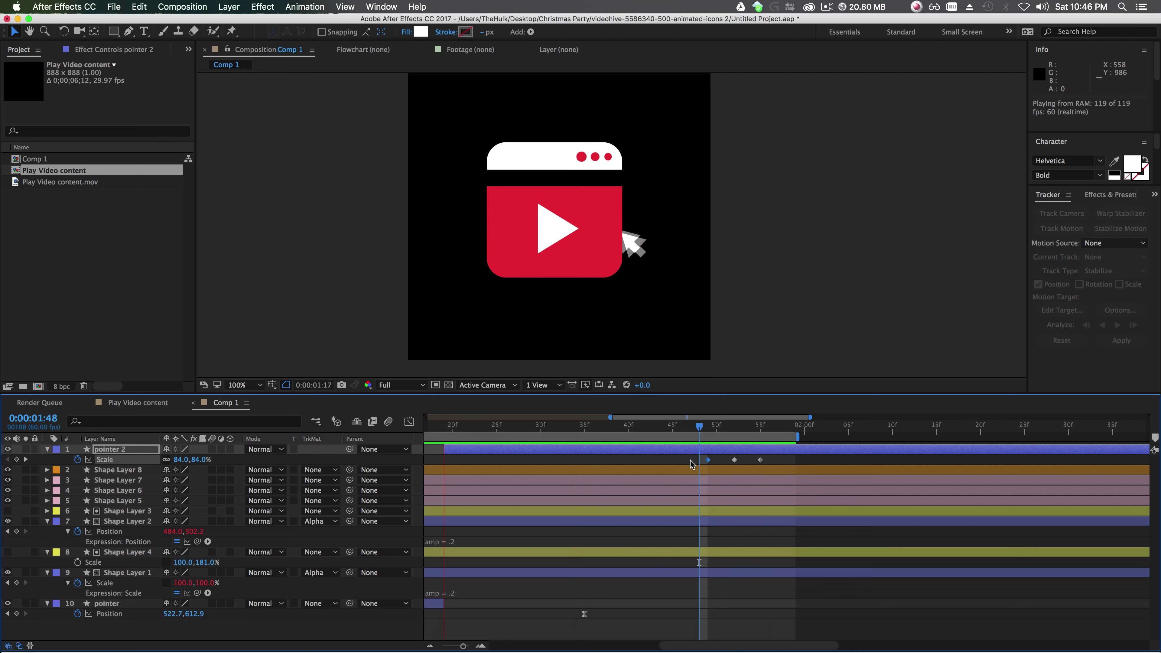
mouse_move(782, 458)
mouse_down()
mouse_move(694, 469)
mouse_move(804, 460)
mouse_up()
click(818, 462)
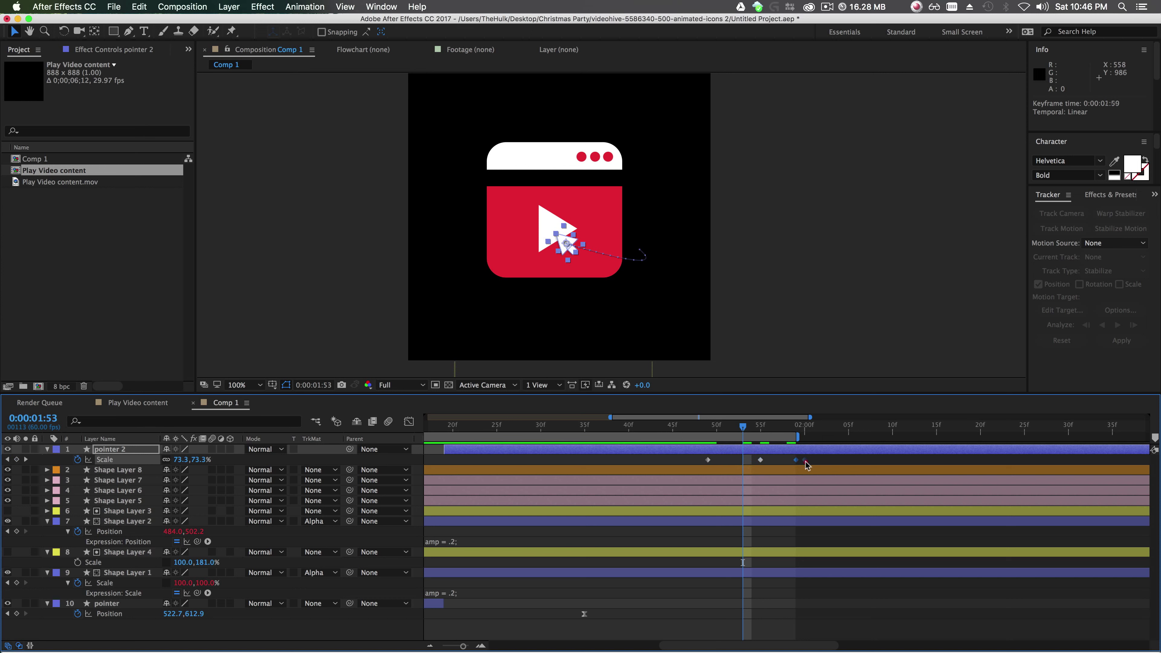
key(space)
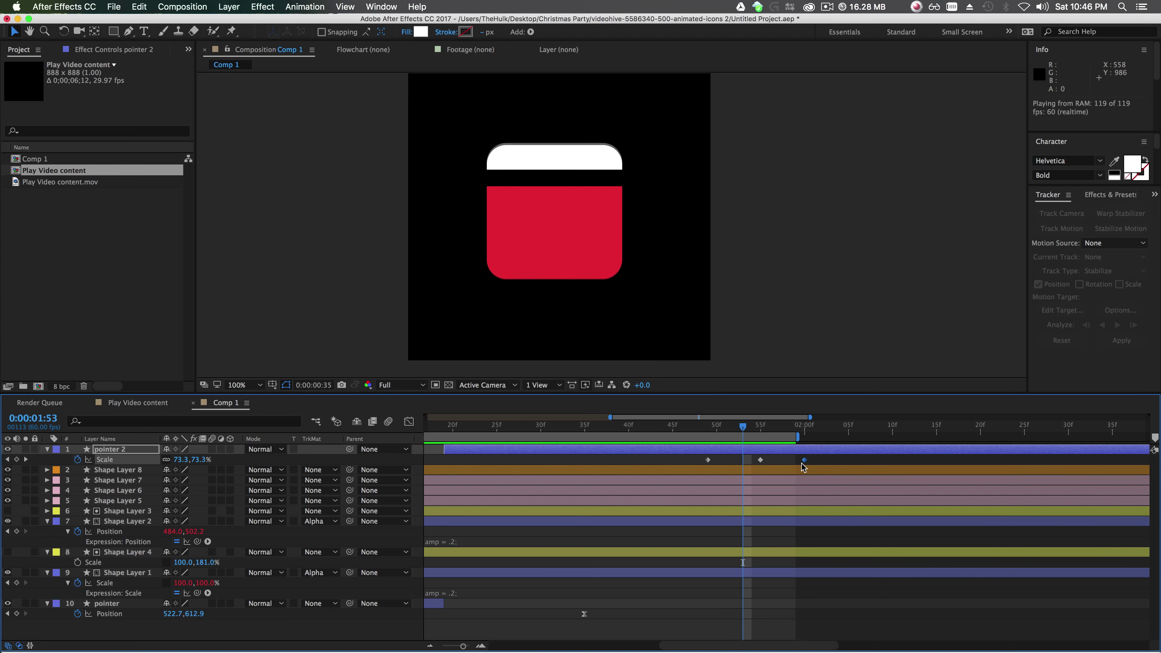
Extend the work area's end to about 0:00:02:05 and preview the complete click motion.
drag(797, 437, 850, 449)
key(space)
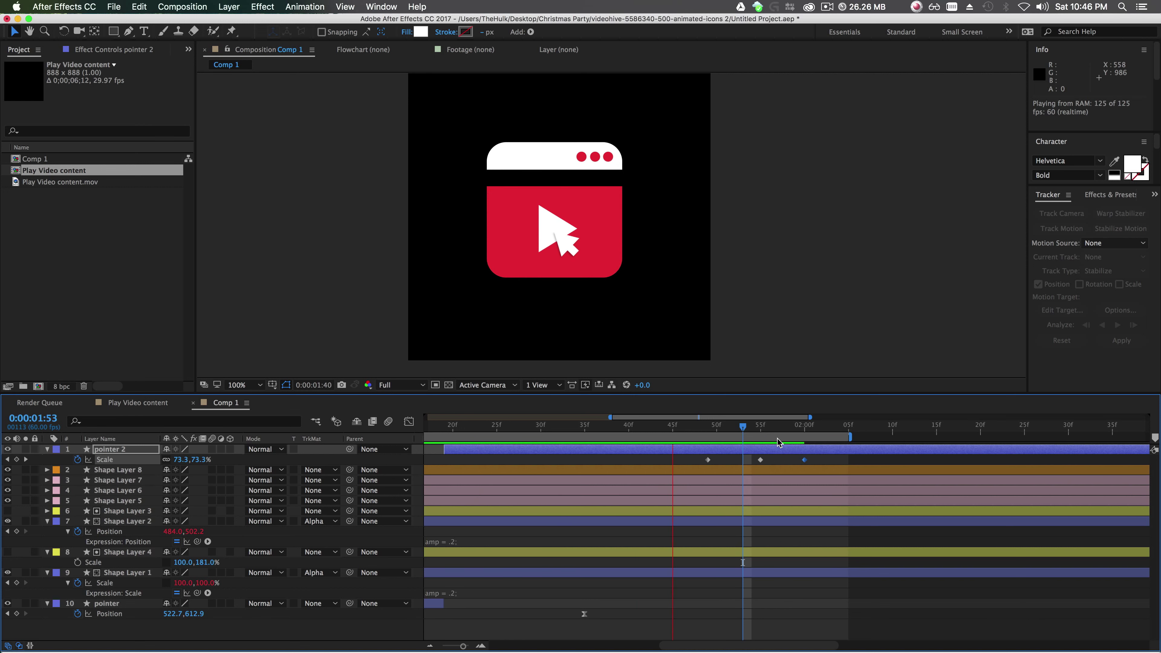
key(space)
Examine the pointer's click motion in the Play Video content reference composition and return to Comp 1 for comparison.
click(145, 406)
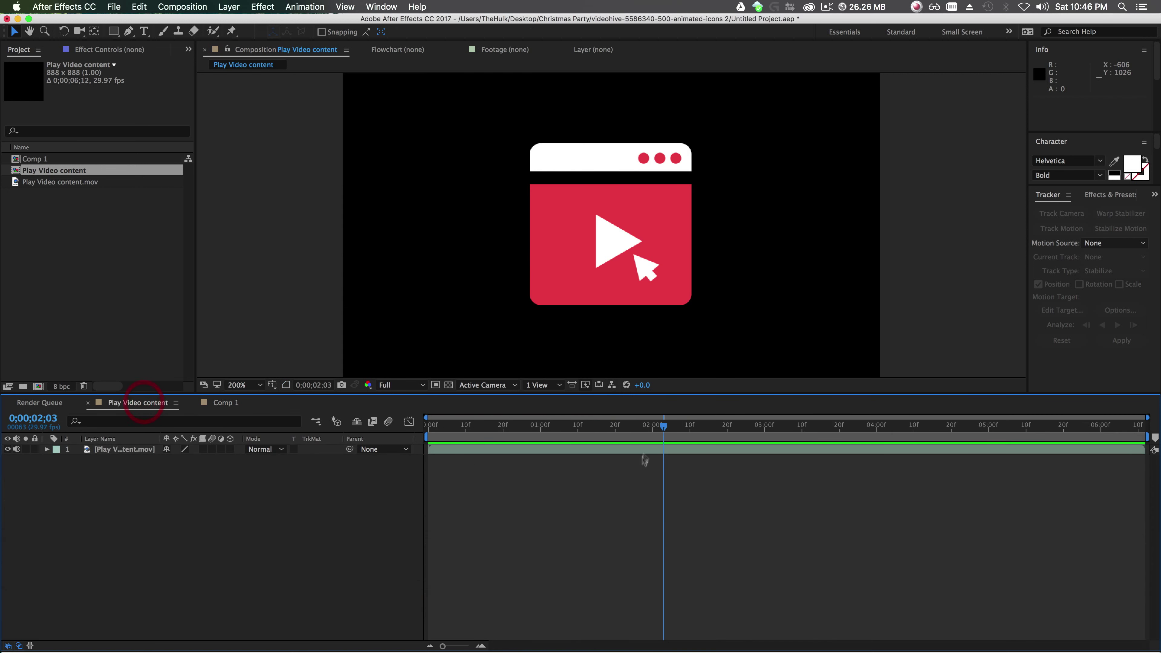
key(space)
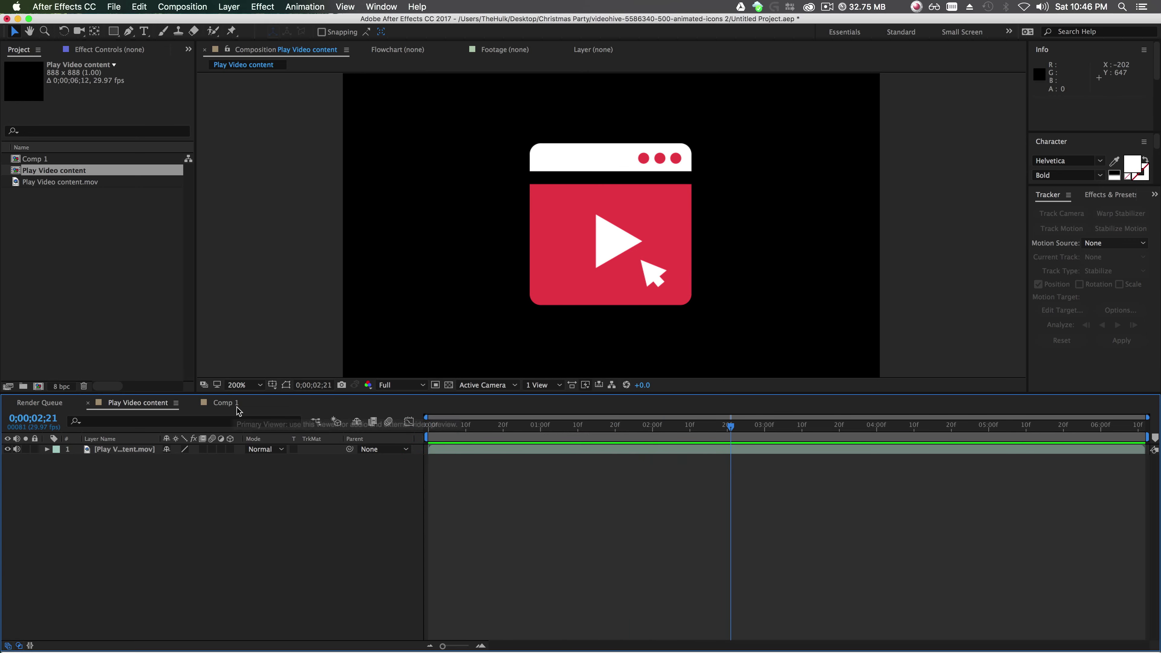
click(226, 402)
key(space)
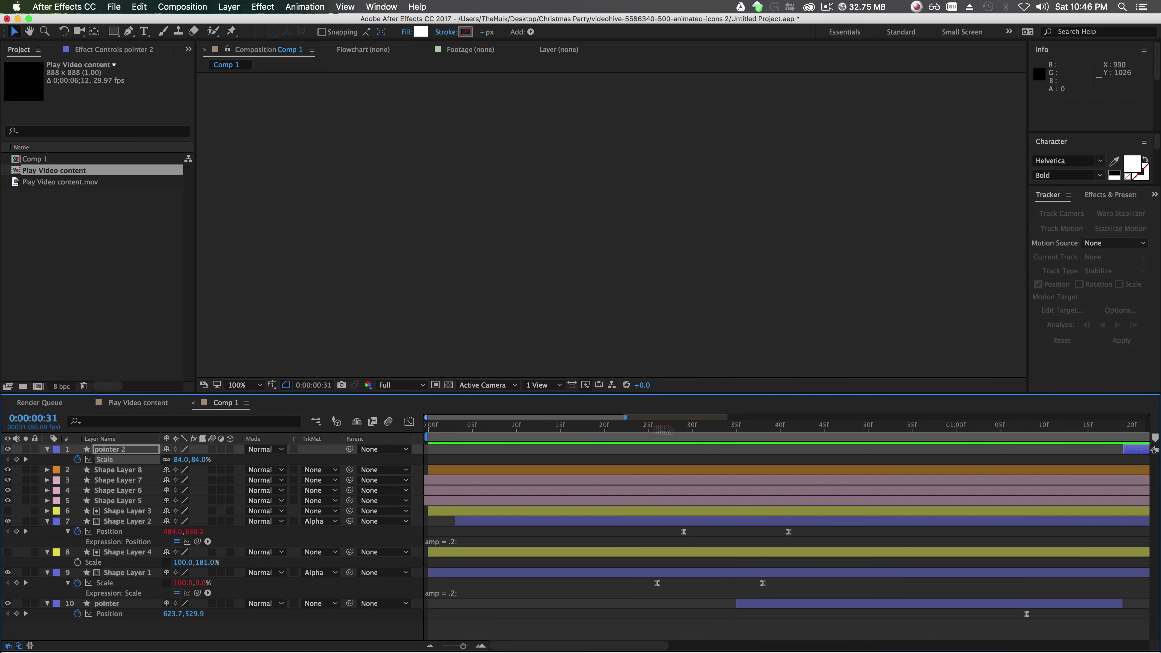
Reveal the play triangle layer's Scale property and add a keyframe with its existing value at 0:00:01:49.
key(comma)
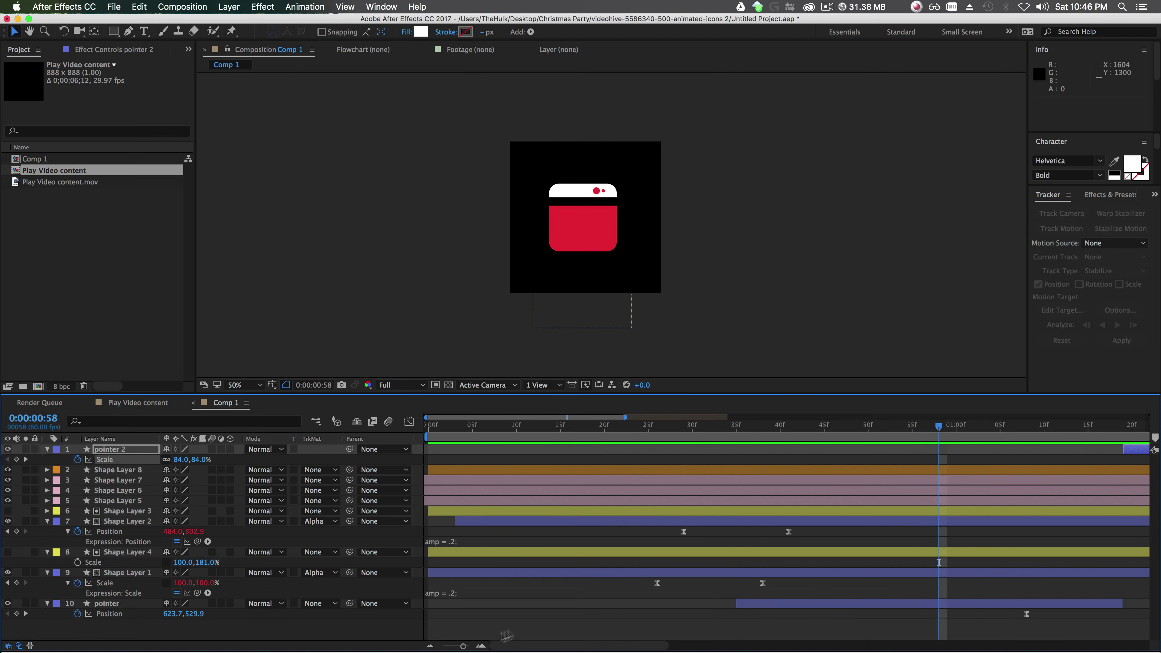
drag(464, 646, 445, 646)
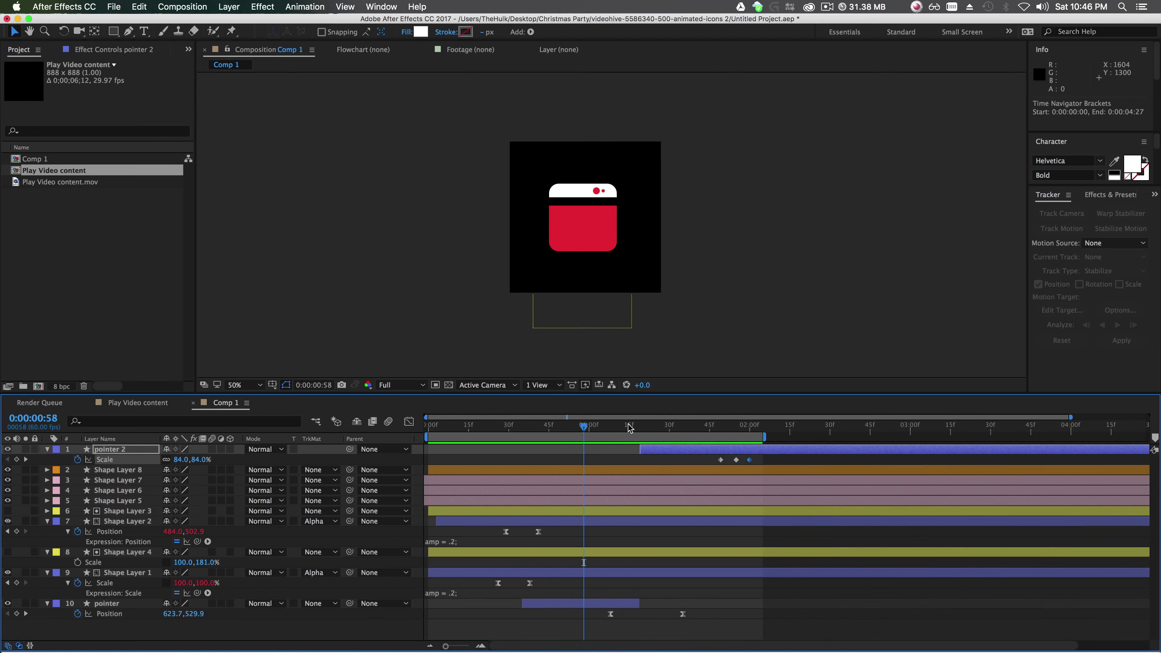
key(period)
key(period)
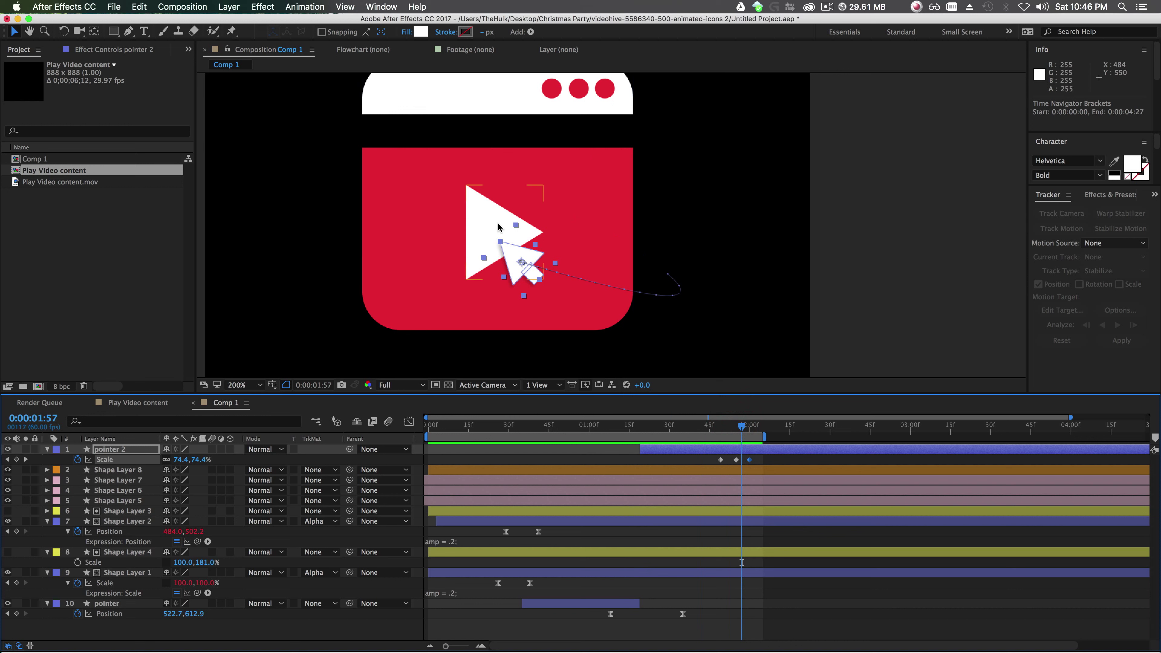
click(499, 227)
key(s)
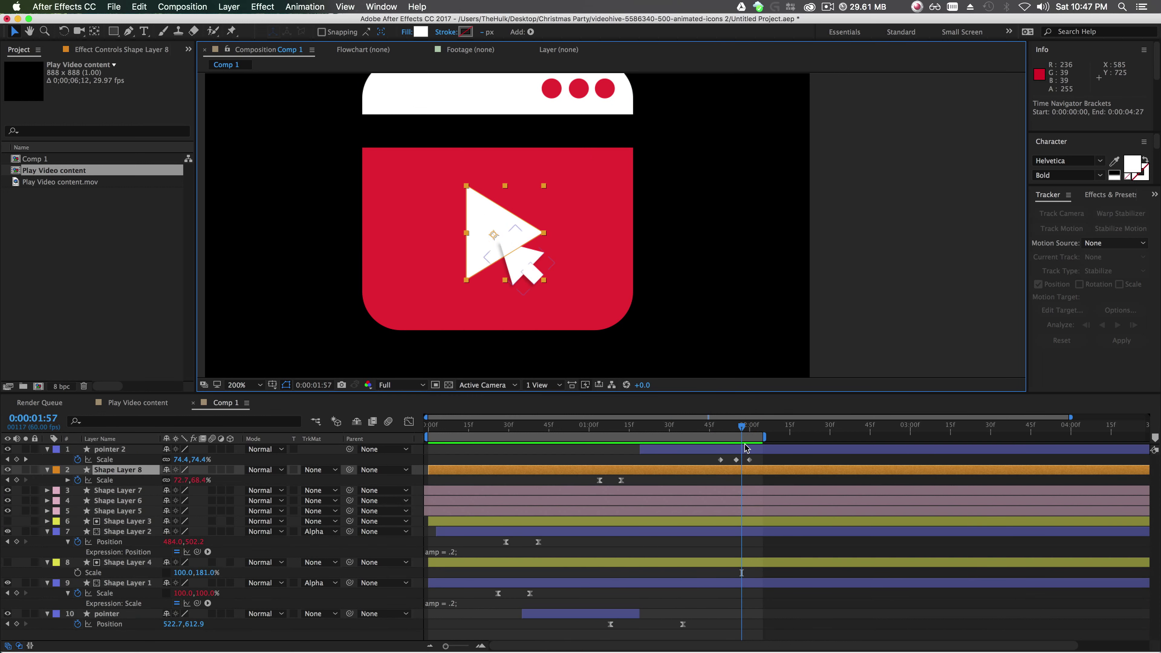
drag(743, 427, 719, 435)
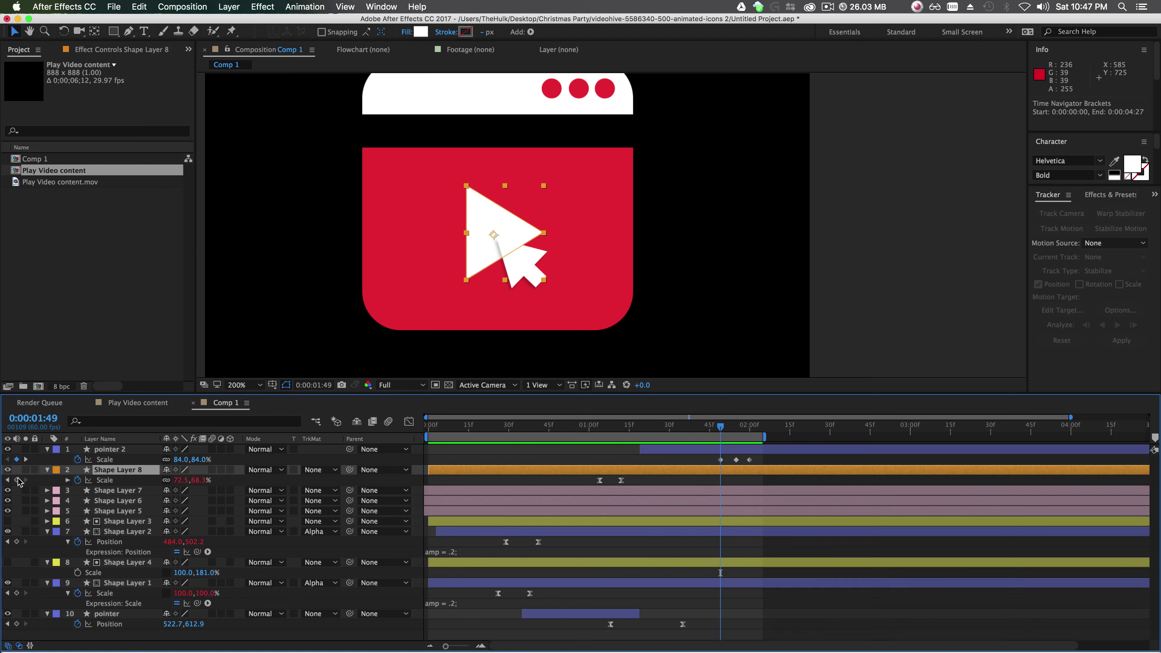
click(17, 480)
Keyframe the play triangle's scale down to about 50% at 0:00:01:55 and paste its original scale keyframe at 0:00:02:00.
drag(722, 430, 736, 432)
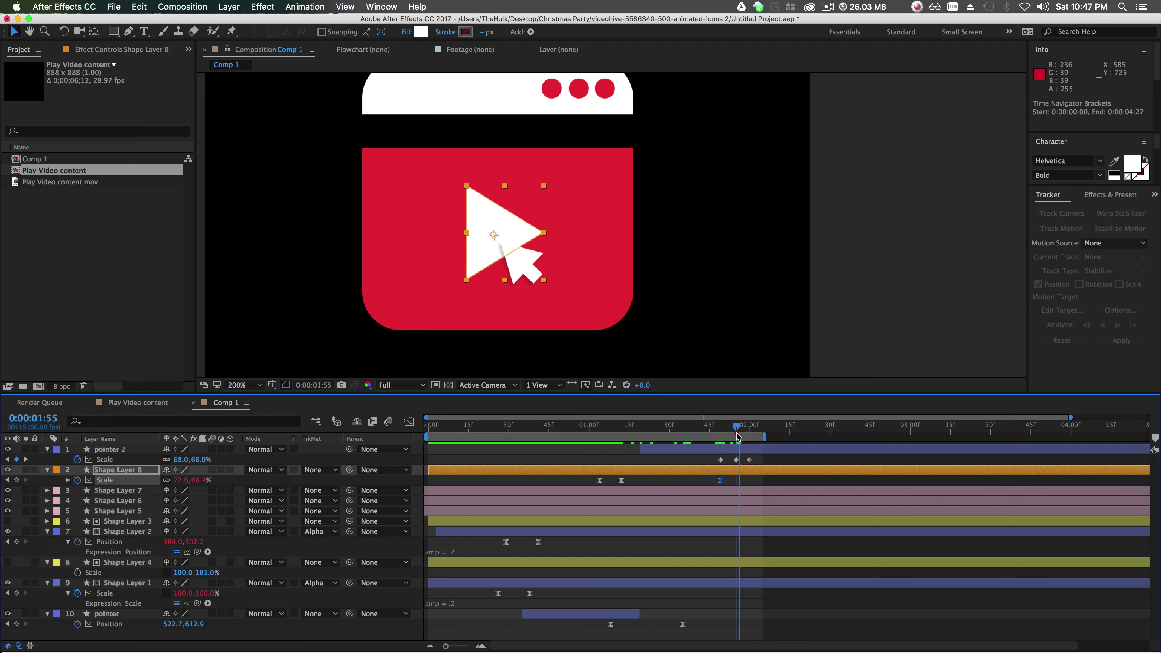
drag(194, 481, 184, 478)
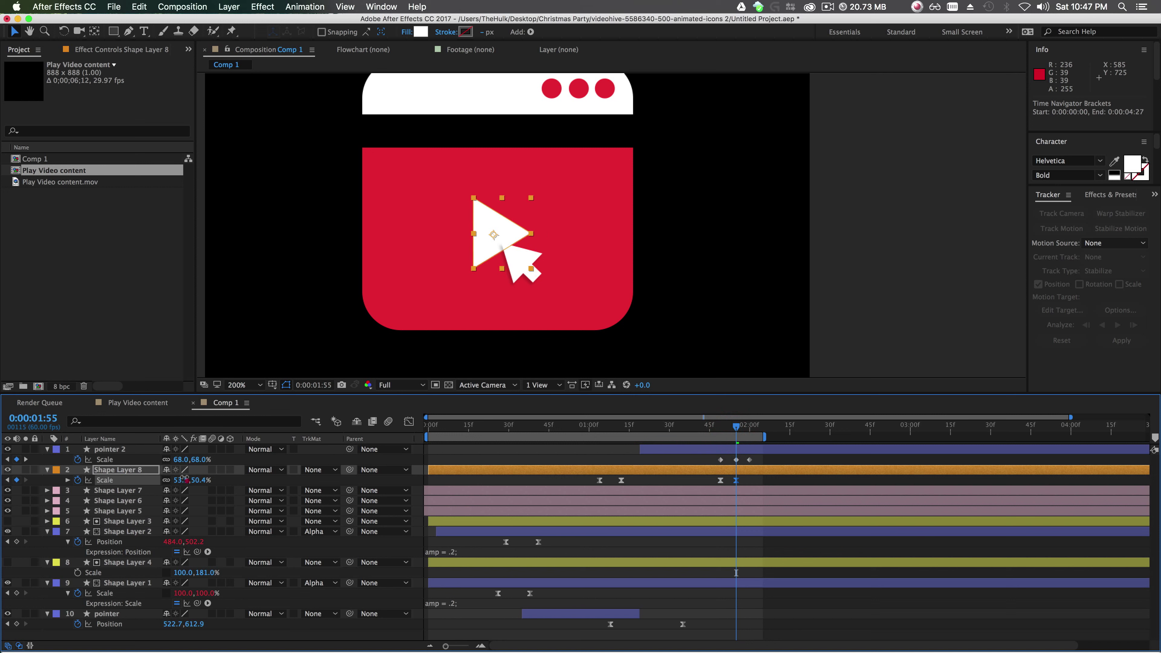
drag(743, 428, 753, 432)
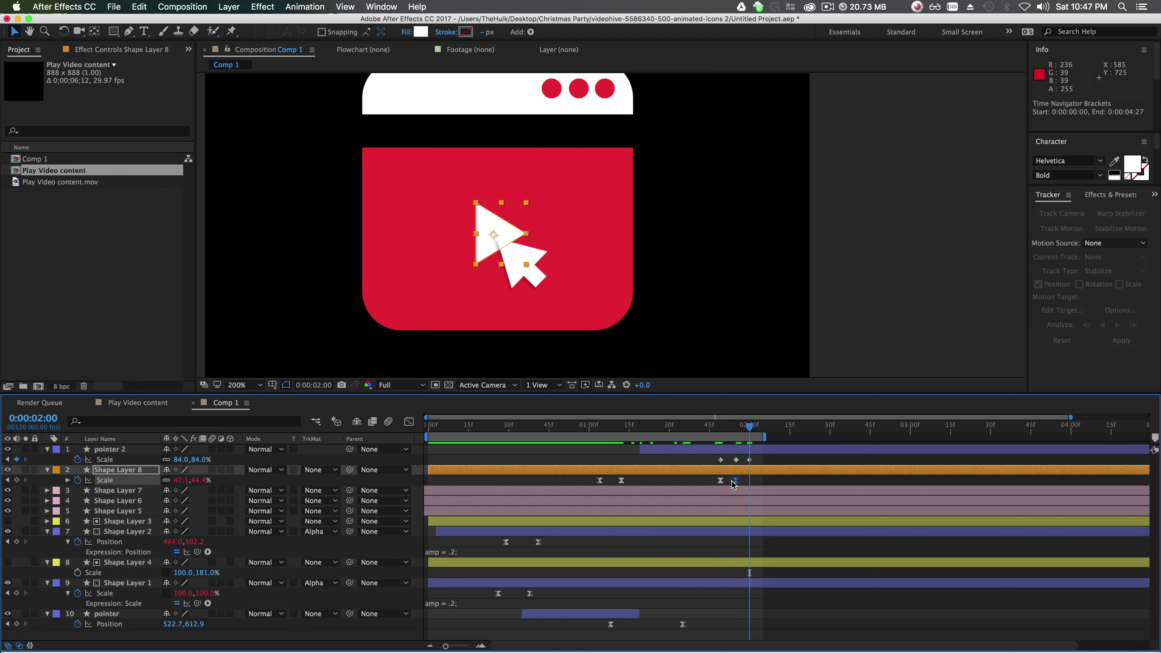
key(cmd+v)
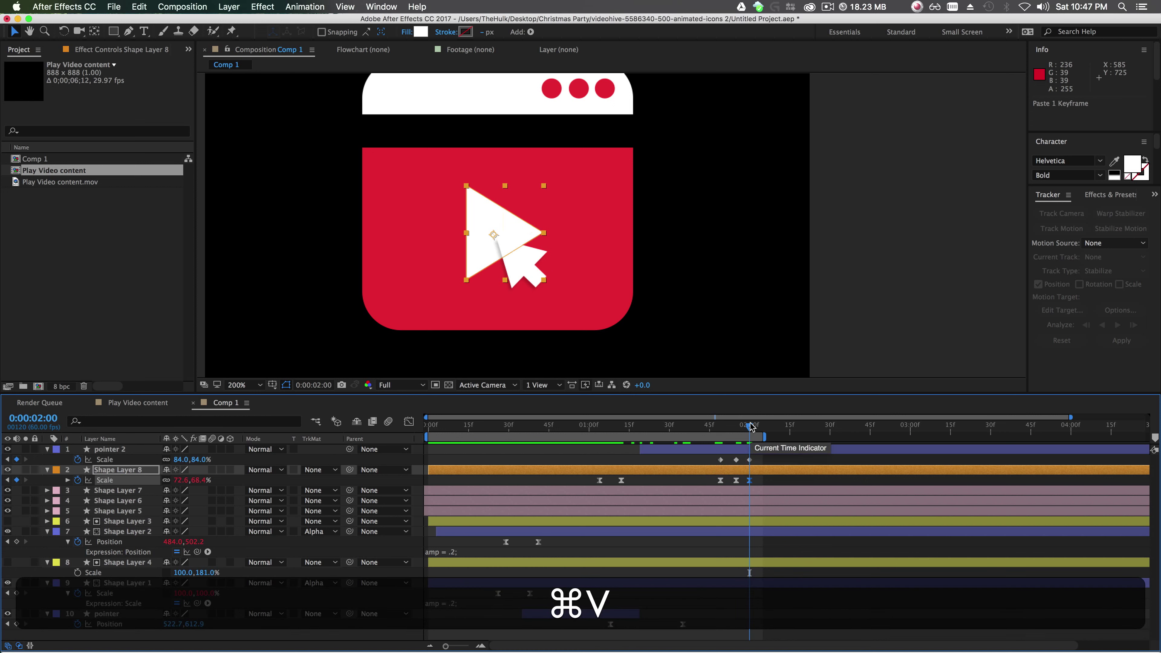
Preview Comp 1 from the start to check the play triangle's reaction to the pointer click.
key(Home)
click(402, 470)
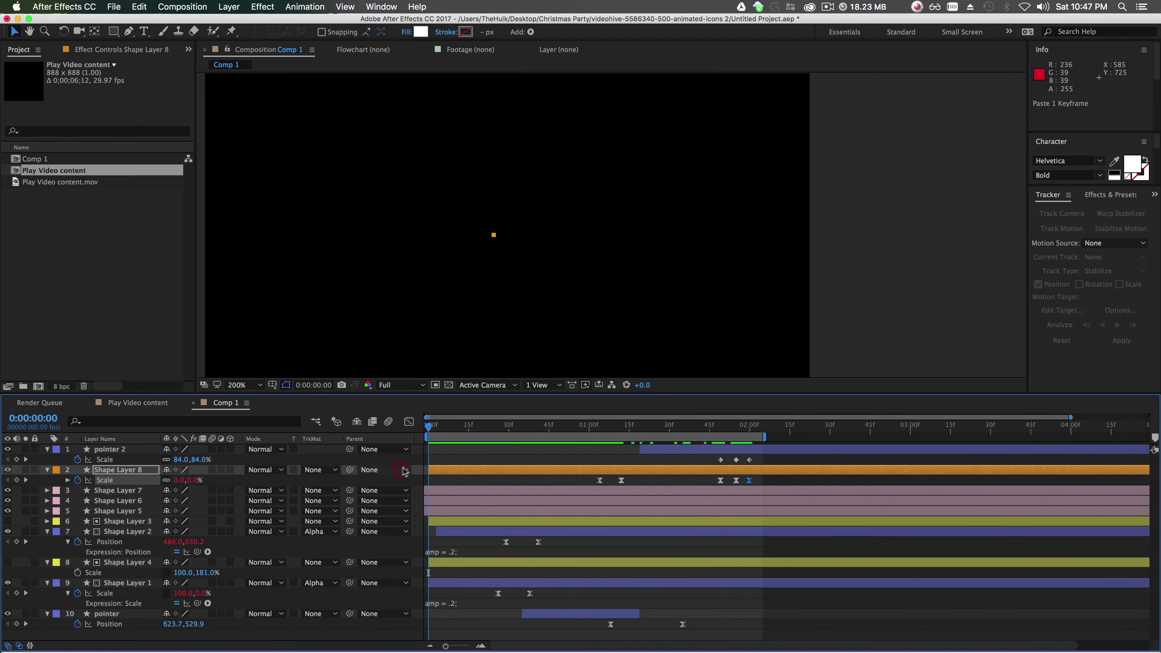
key(space)
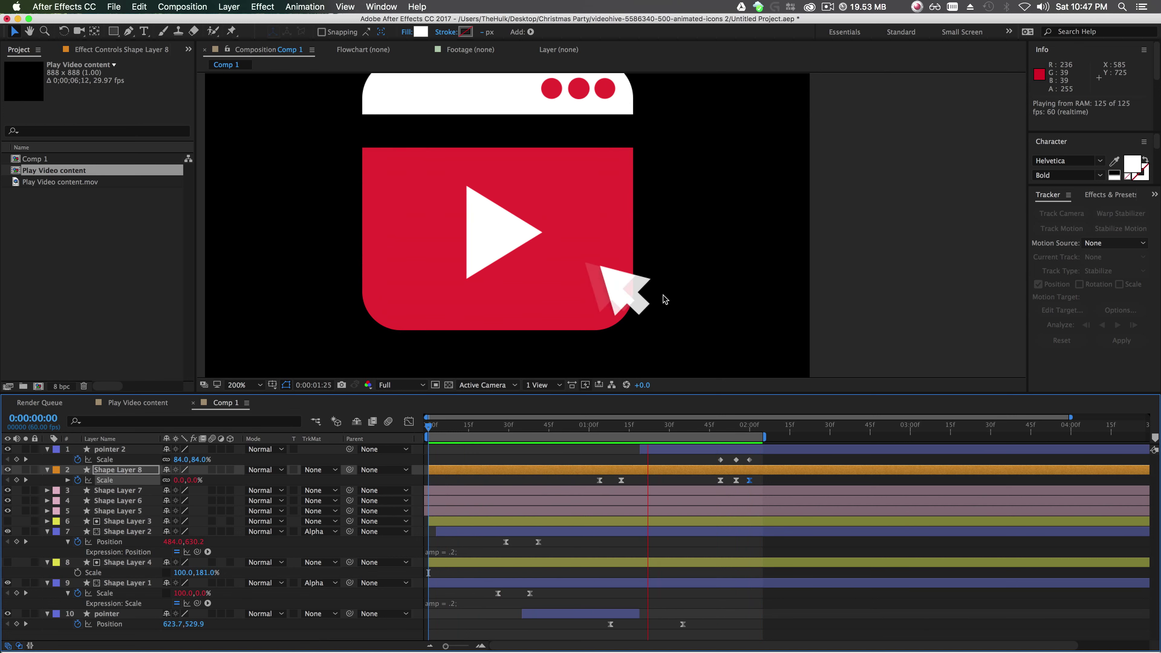
key(comma)
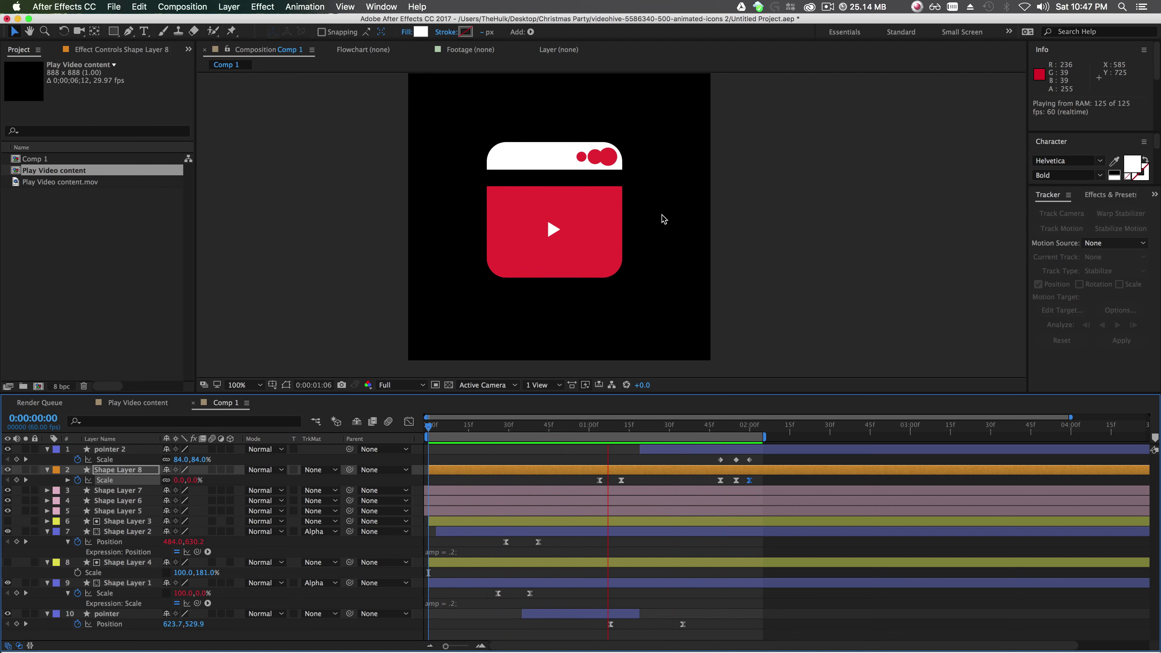
key(space)
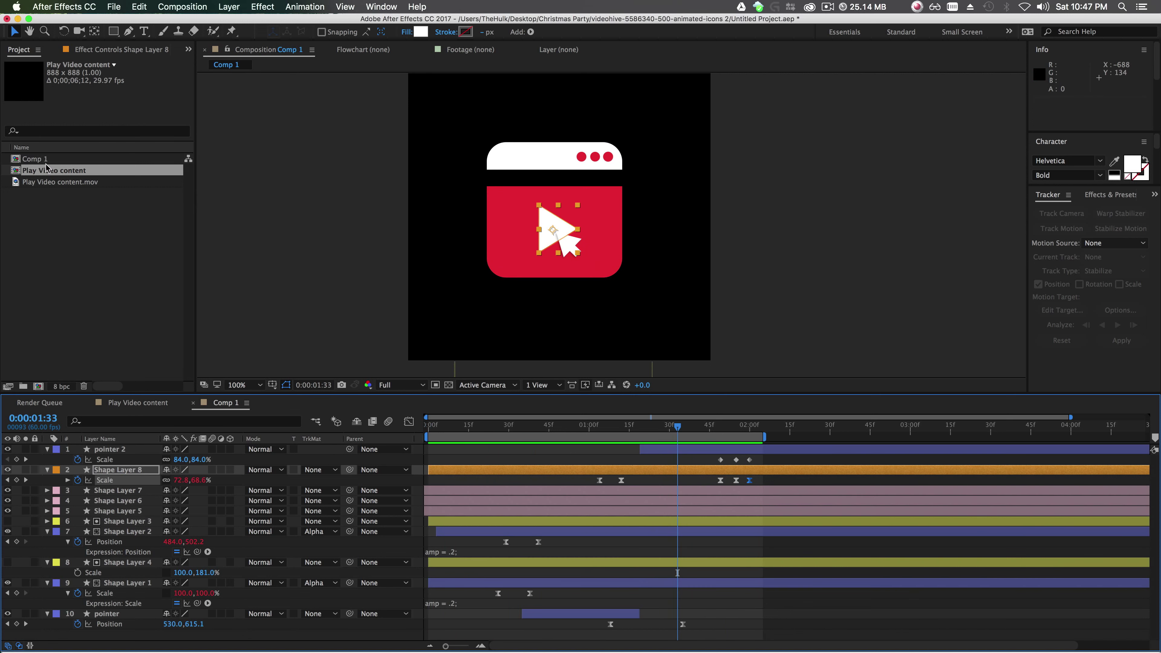
Add Comp 1 beneath the video layer in the Play Video content composition and move it right to about 628, 434.
double_click(42, 173)
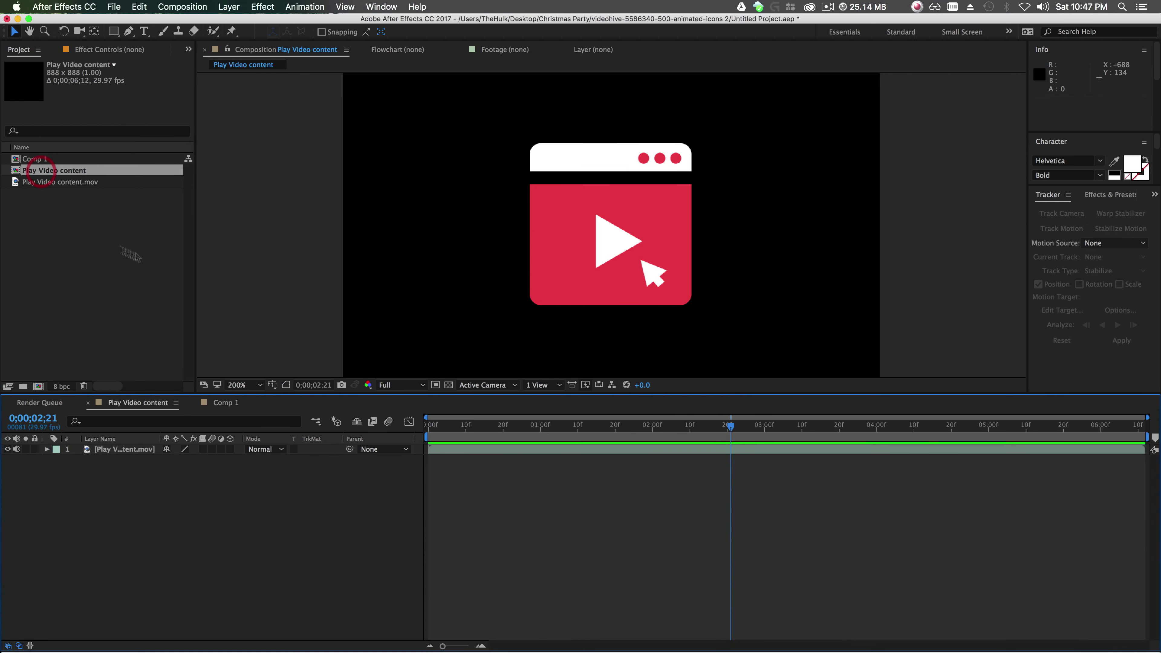
drag(41, 160, 247, 509)
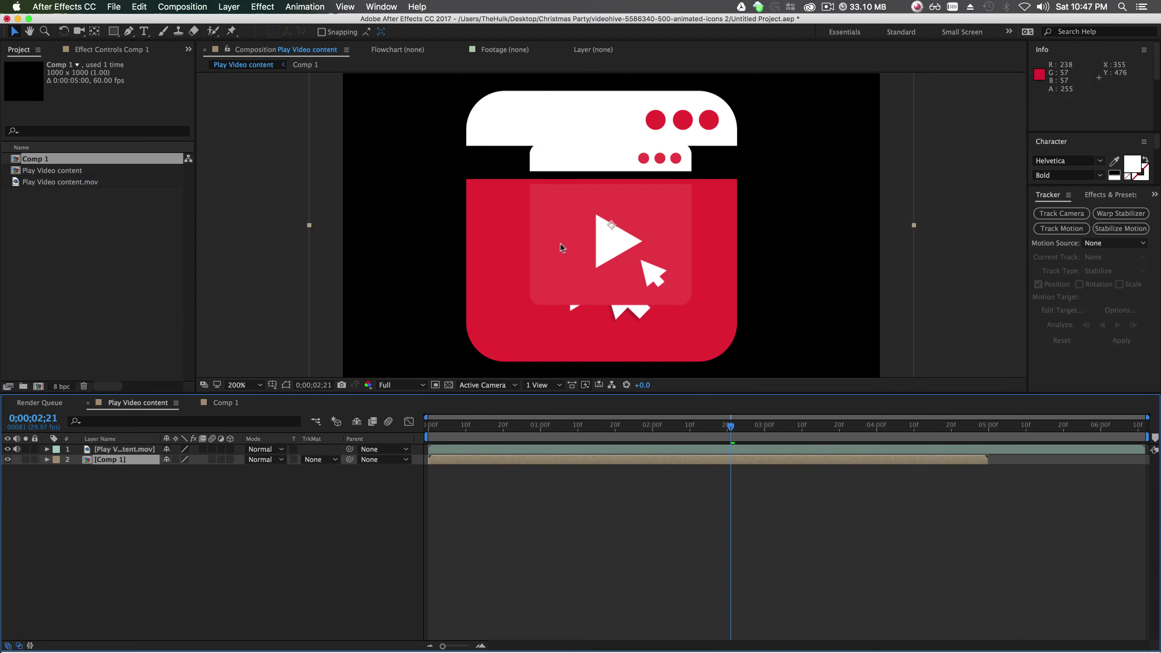
scroll(600, 295, down, 1)
drag(600, 295, 655, 292)
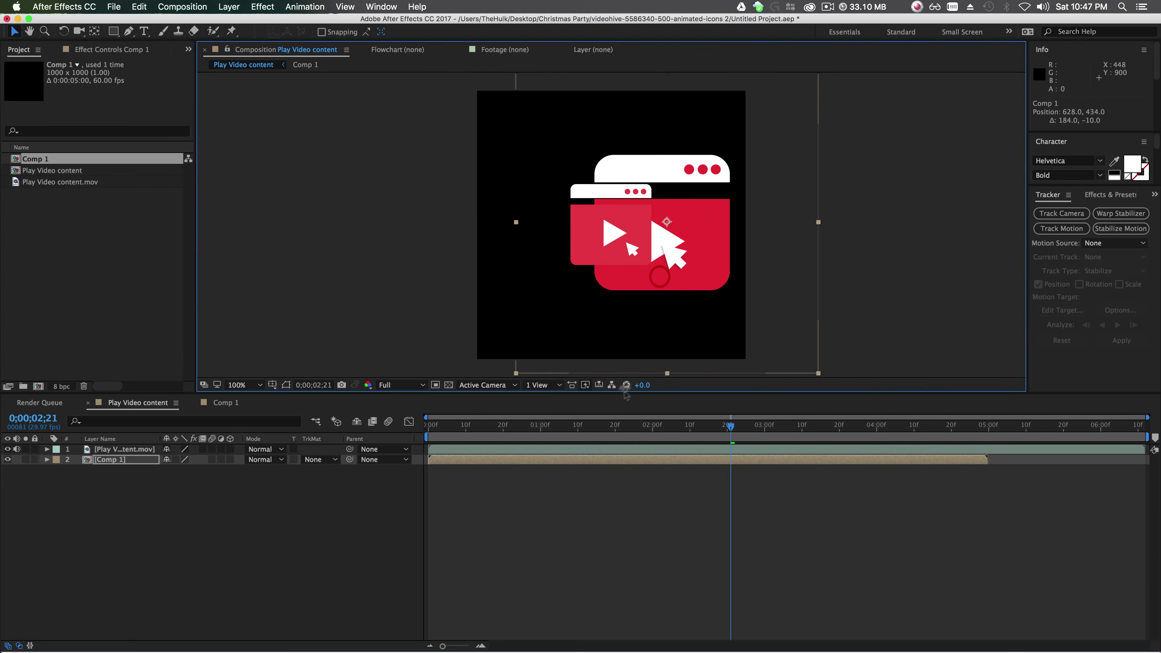
Reveal the Scale property of both layers and scale the Comp 1 layer down to 60%.
click(476, 448)
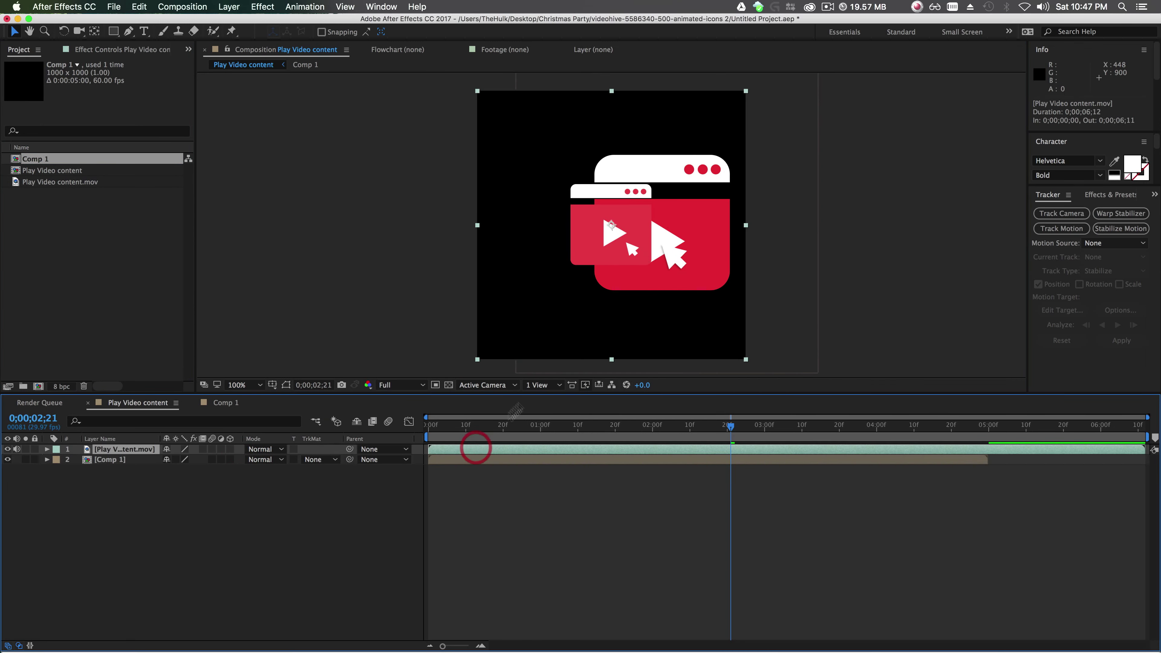
key(s)
click(526, 471)
key(s)
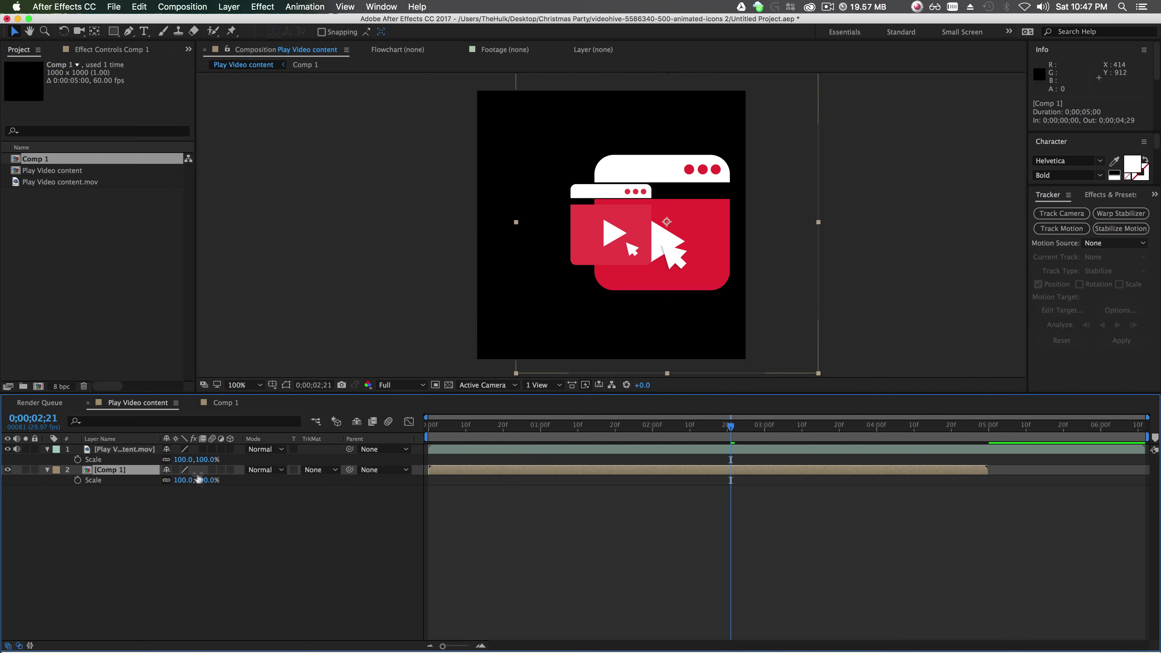
drag(199, 479, 180, 479)
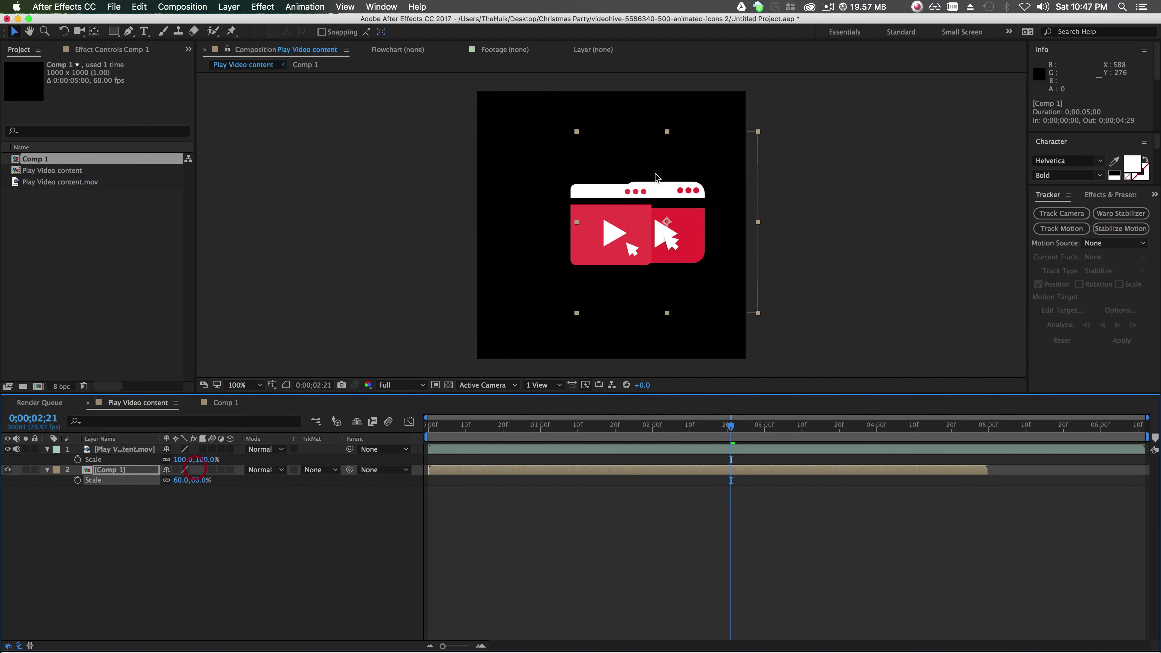
Move the Play Video content.mov layer left to about 294, 436 so the two icons sit side by side.
click(575, 449)
drag(622, 244, 581, 239)
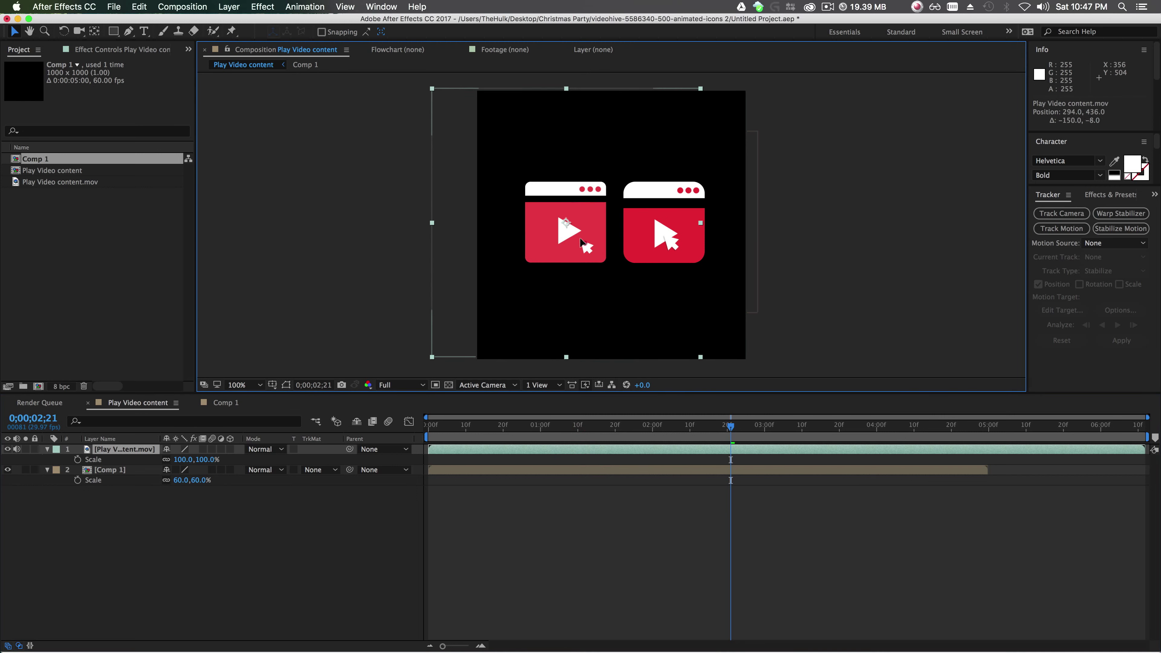
key(period)
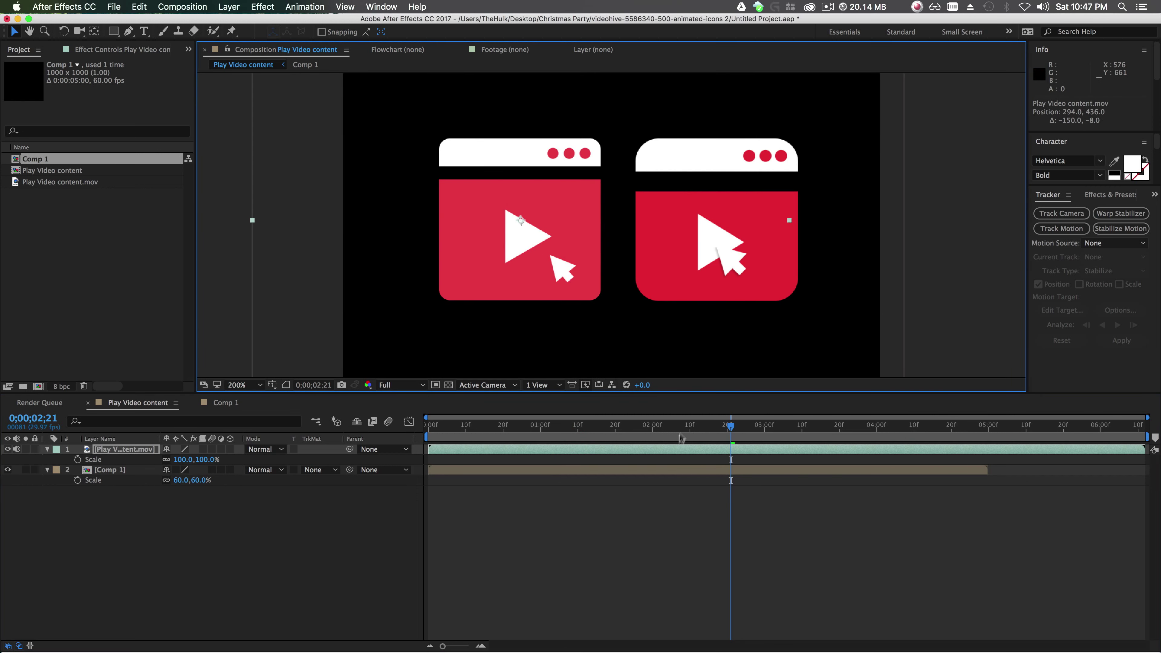
Play the side-by-side composition to compare the recreated icon animation with the reference video.
click(584, 442)
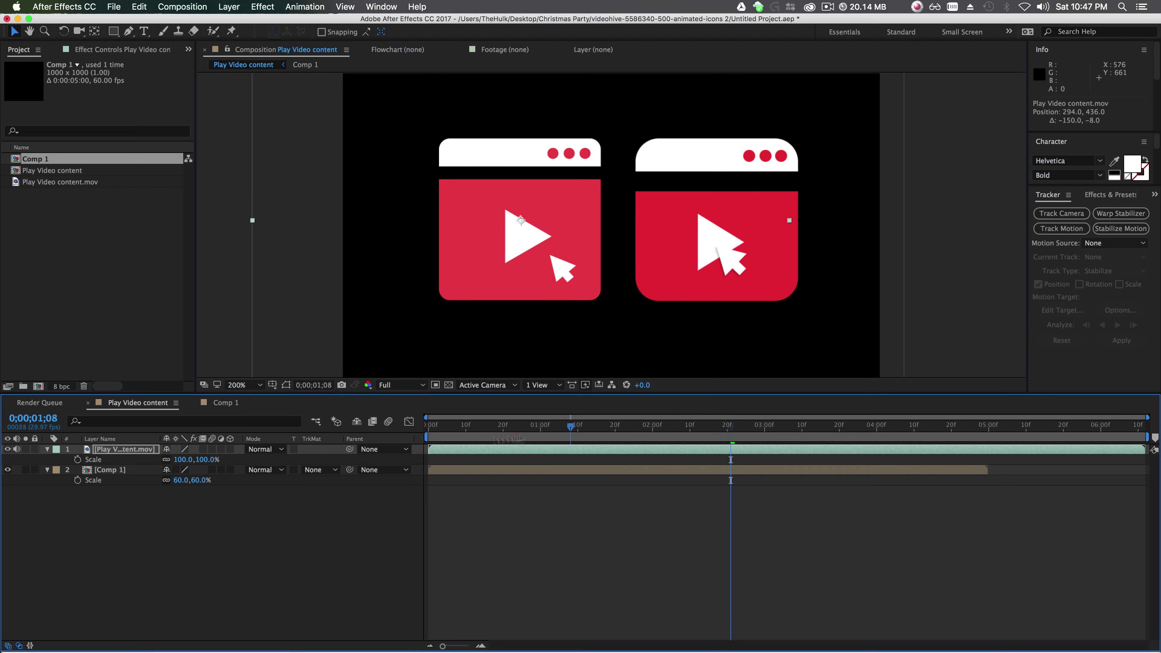
key(space)
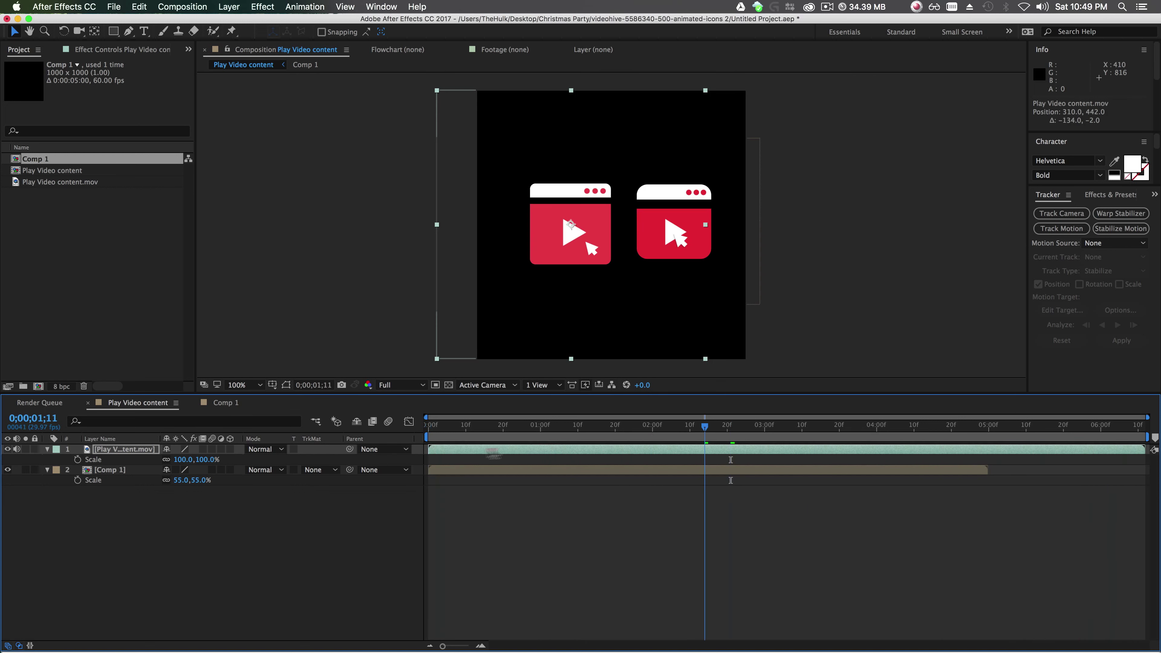
key(space)
key(space)
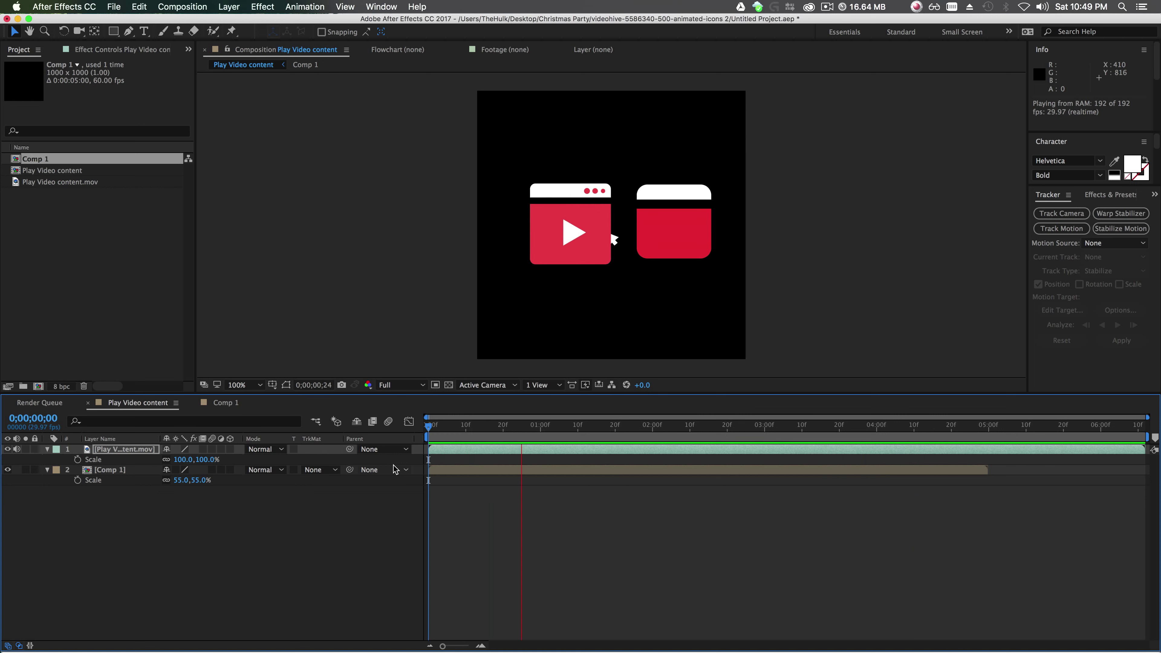
key(space)
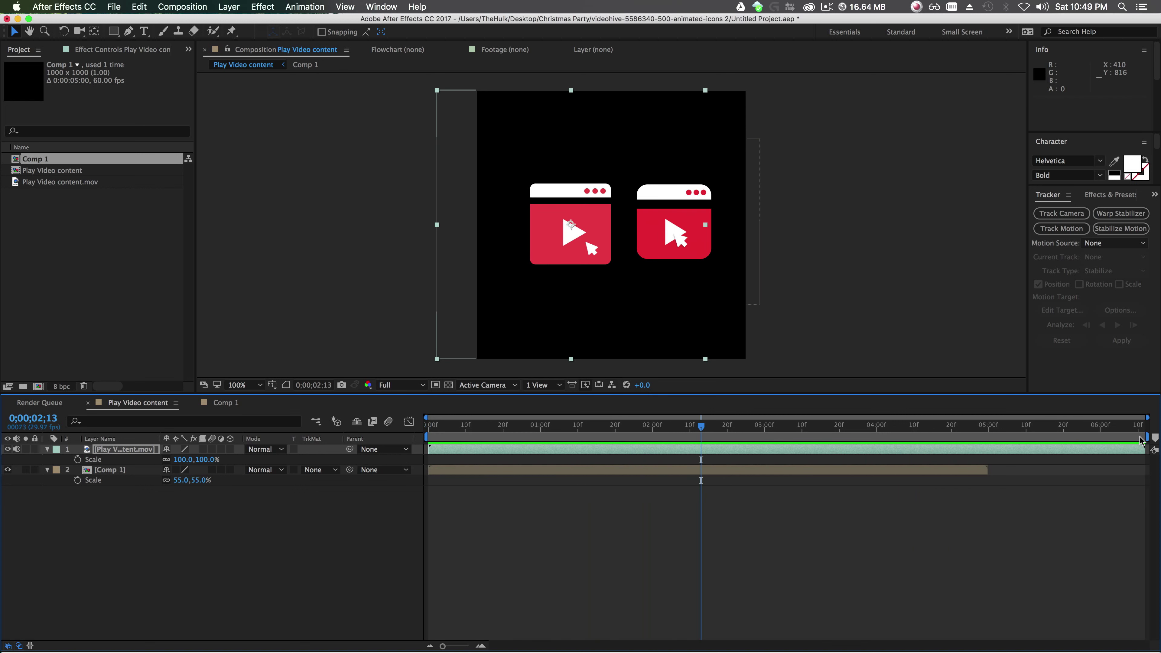
Shorten the work area's end to about 0;00;02;18 and preview the side-by-side comparison within it.
drag(1147, 436, 719, 486)
key(space)
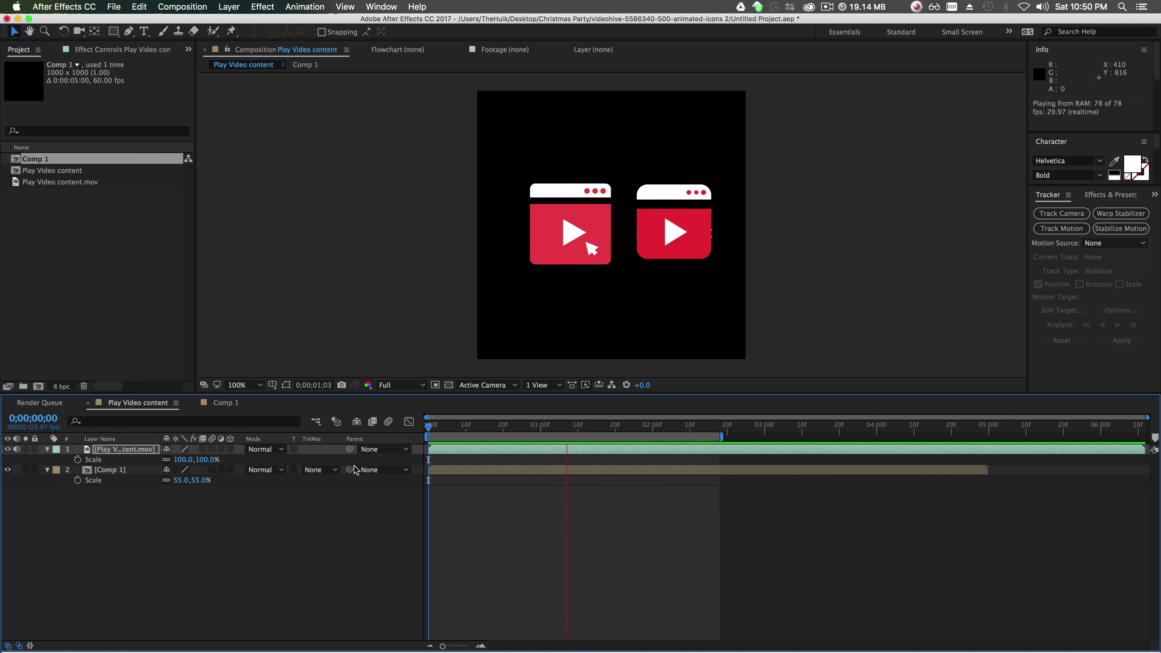
key(space)
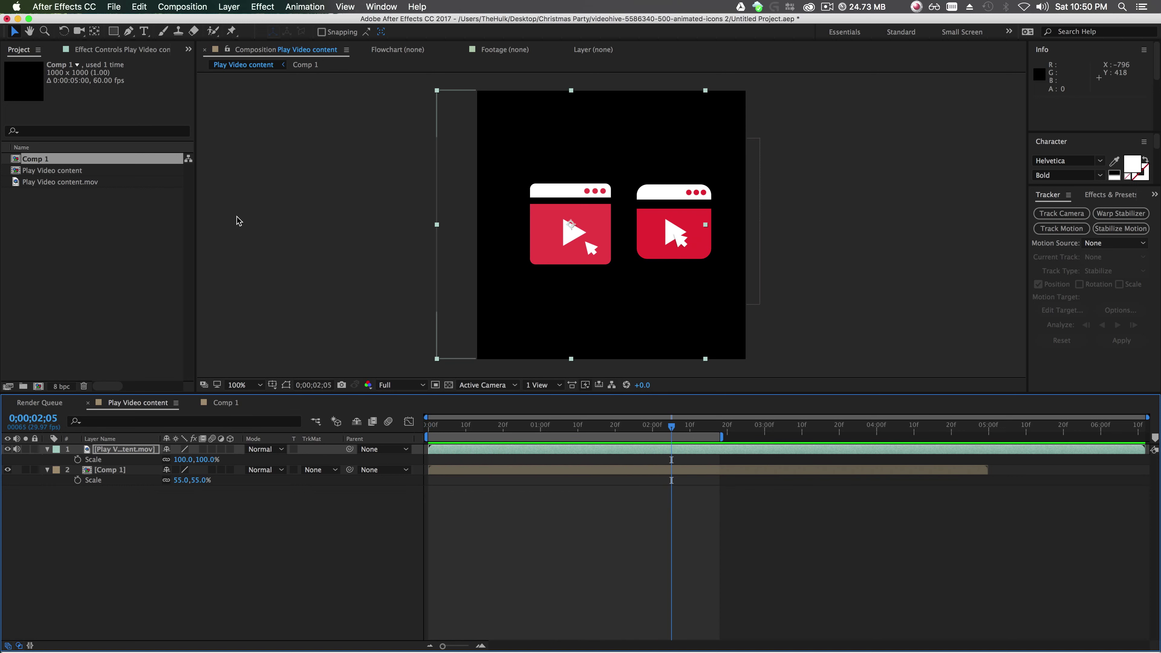